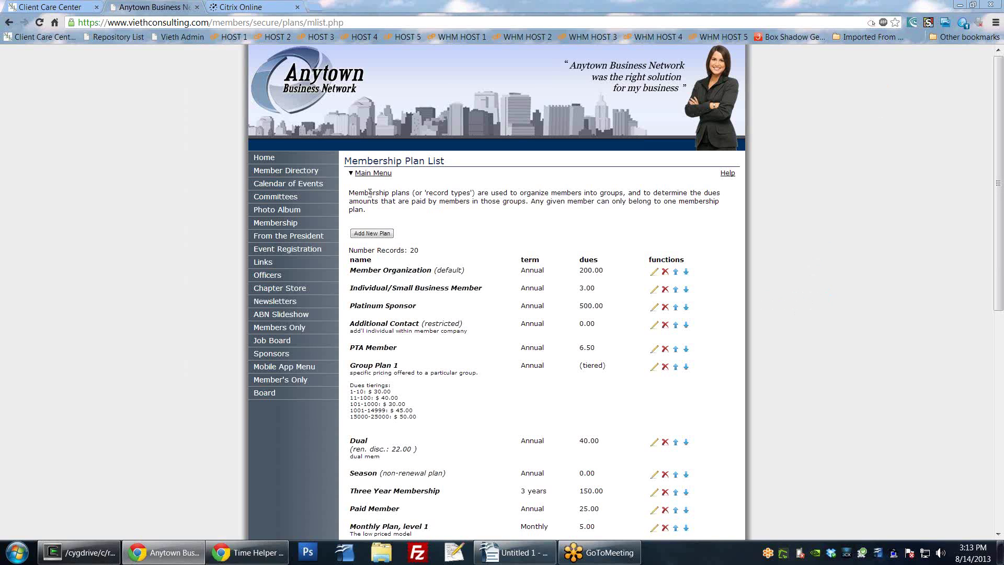
- Return to the members area main page and open the list of membership plans to review its entries
click(372, 173)
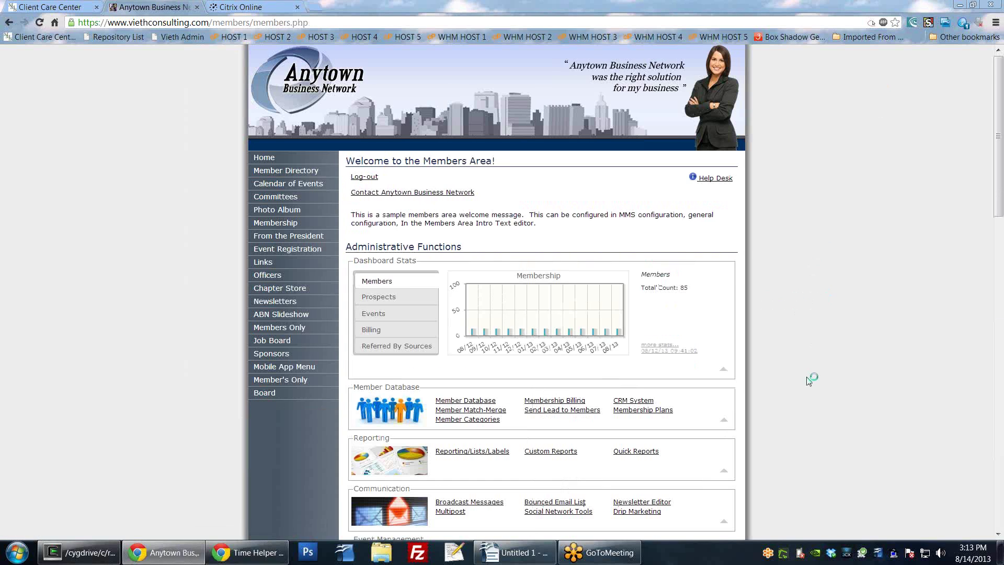
scroll(810, 376, down, 2)
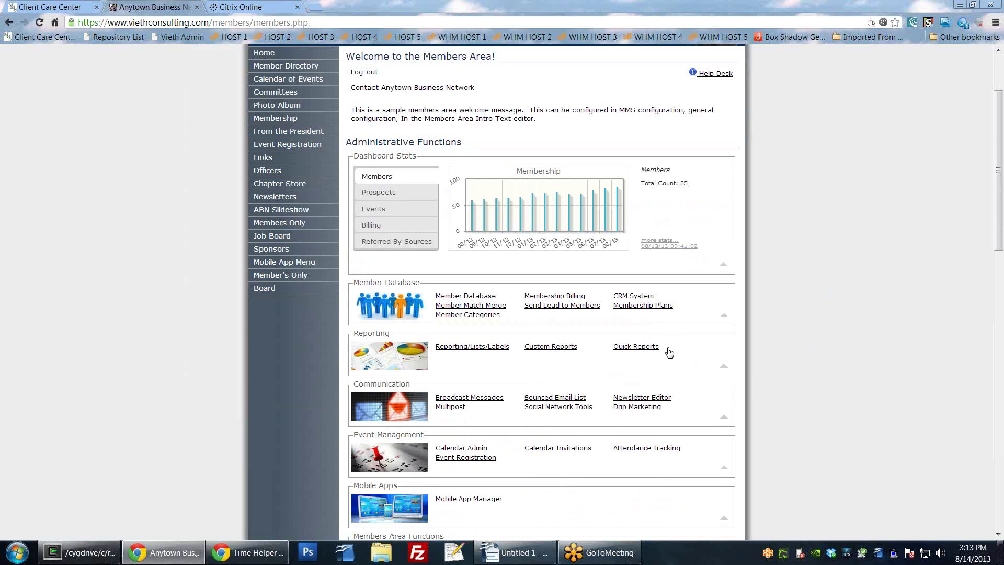
click(641, 309)
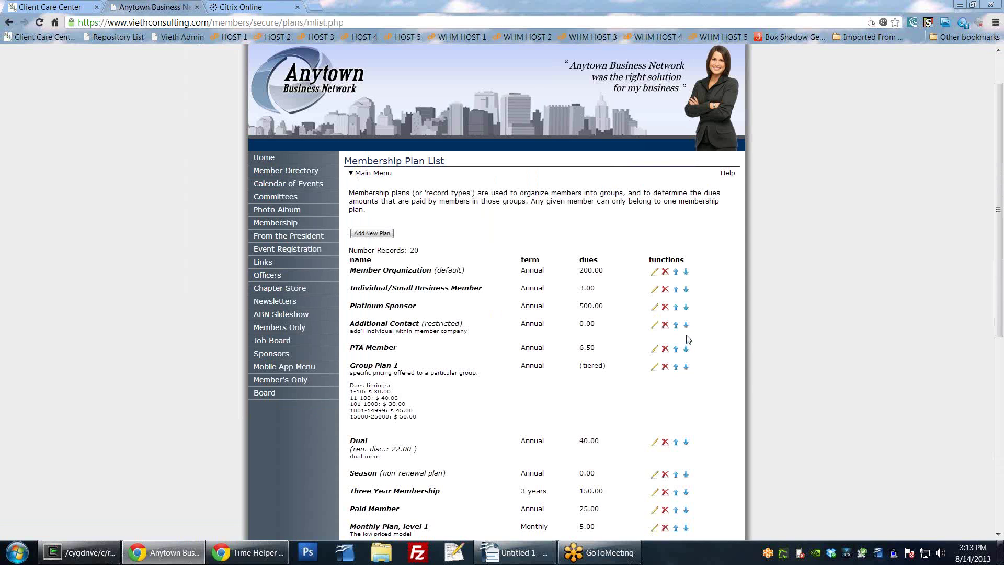
scroll(688, 342, down, 2)
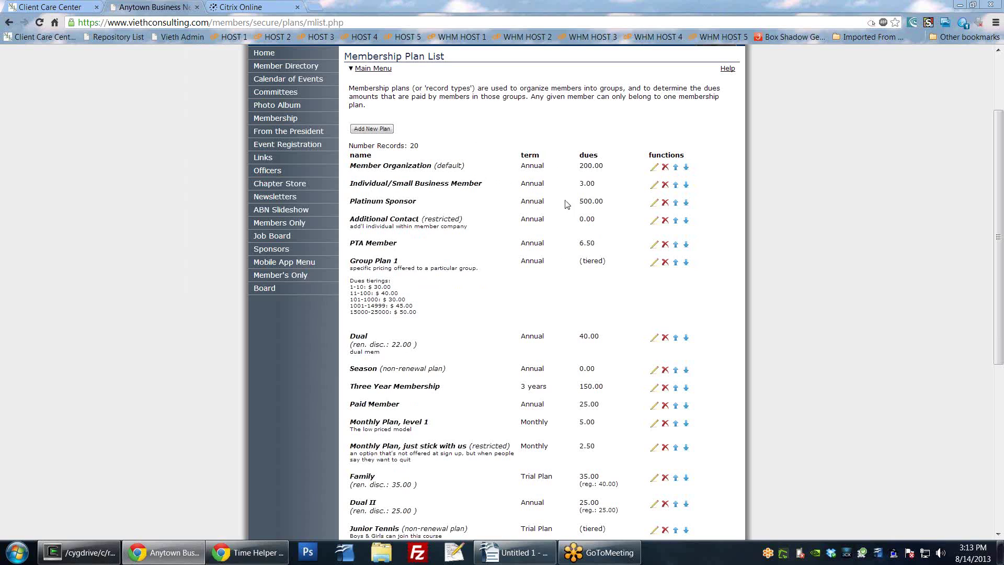
drag(355, 202, 432, 204)
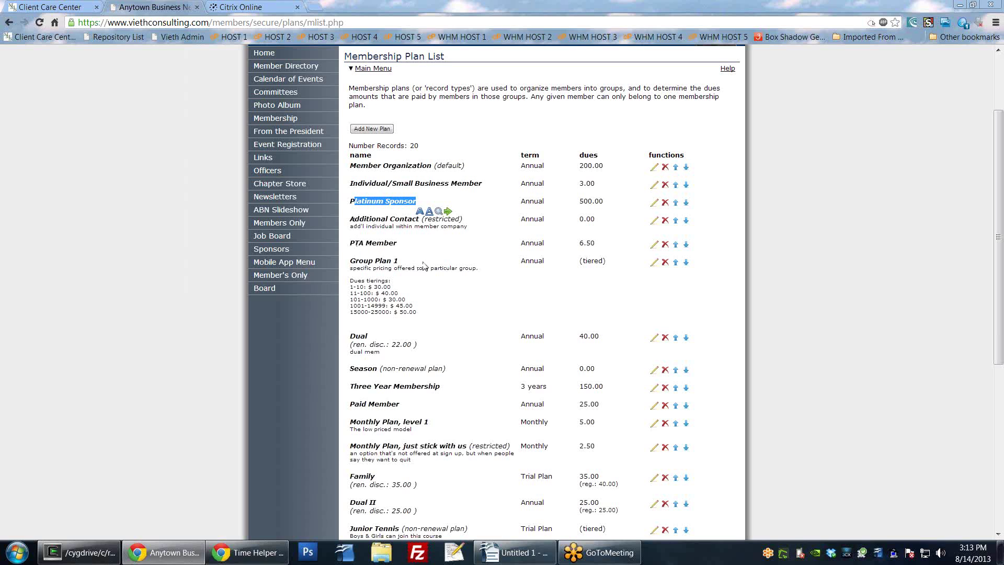
- Add a new membership plan described as "Bills Member Plan" with the details "this is bills plan"
click(372, 129)
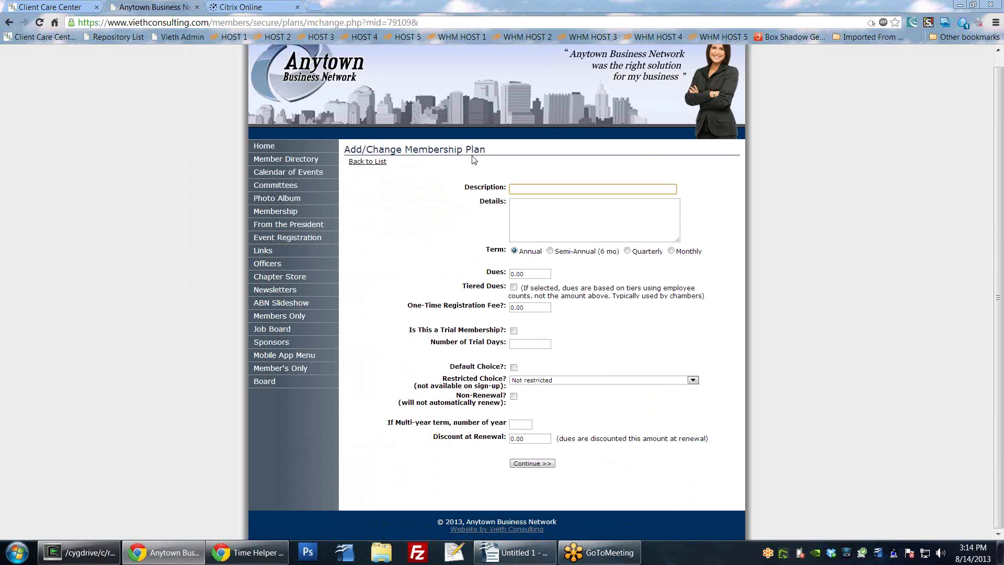
text(Bill )
text( Member Plan)
key(Tab)
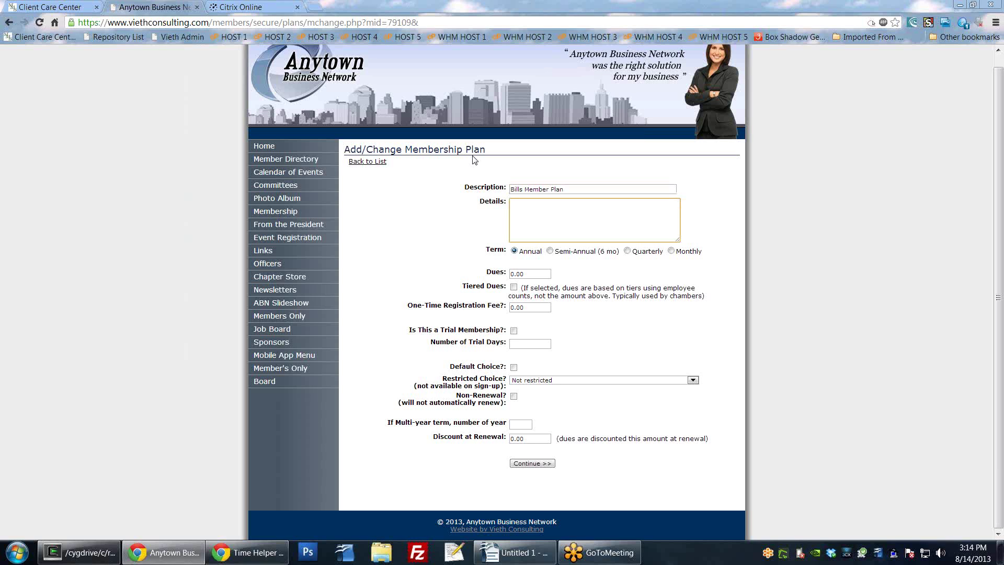
text(this is biils plan)
click(473, 246)
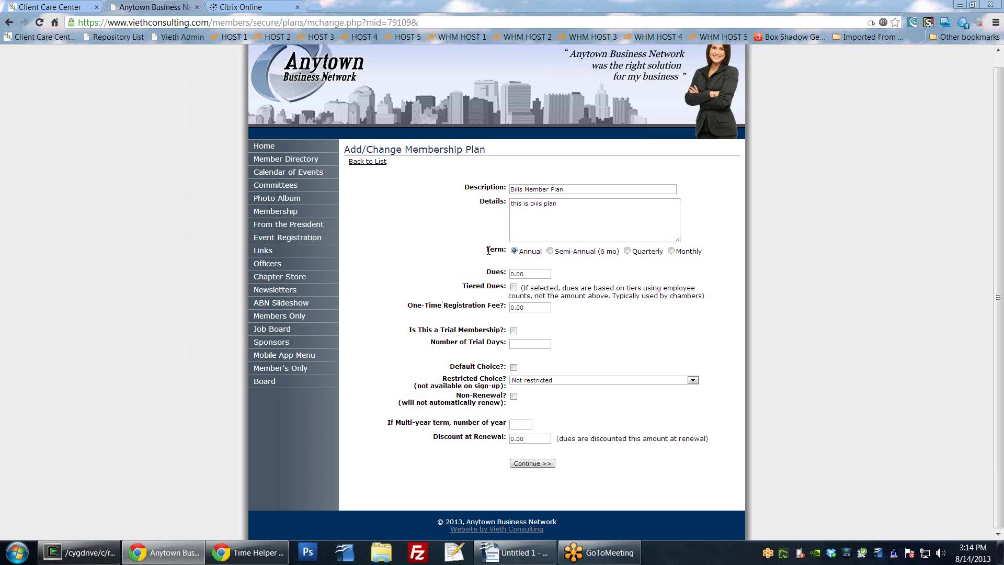
- Set the new plan's dues to 50.00 and its term to Annual
drag(488, 250, 700, 276)
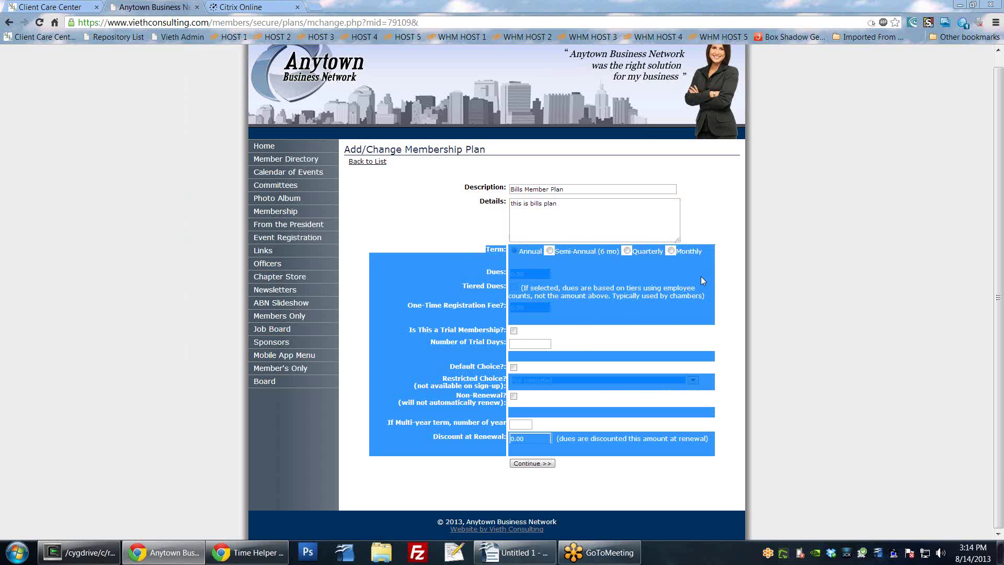
click(700, 276)
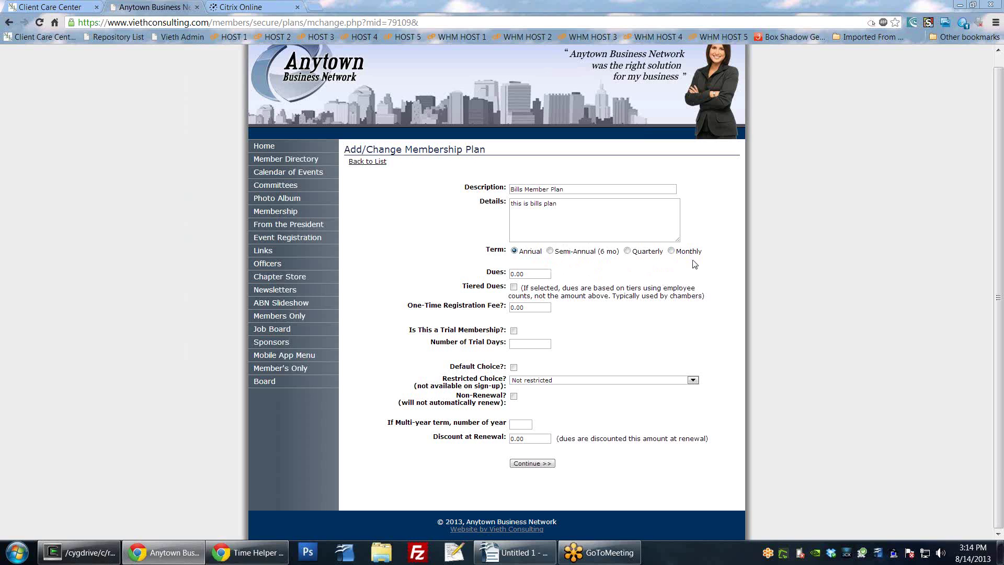
double_click(539, 274)
text(50.00)
click(549, 251)
click(513, 251)
- Turn on tiered dues for the new membership plan
click(513, 288)
click(513, 286)
click(514, 287)
- Try 30 as the number of trial days and clear the field again
drag(408, 330, 510, 345)
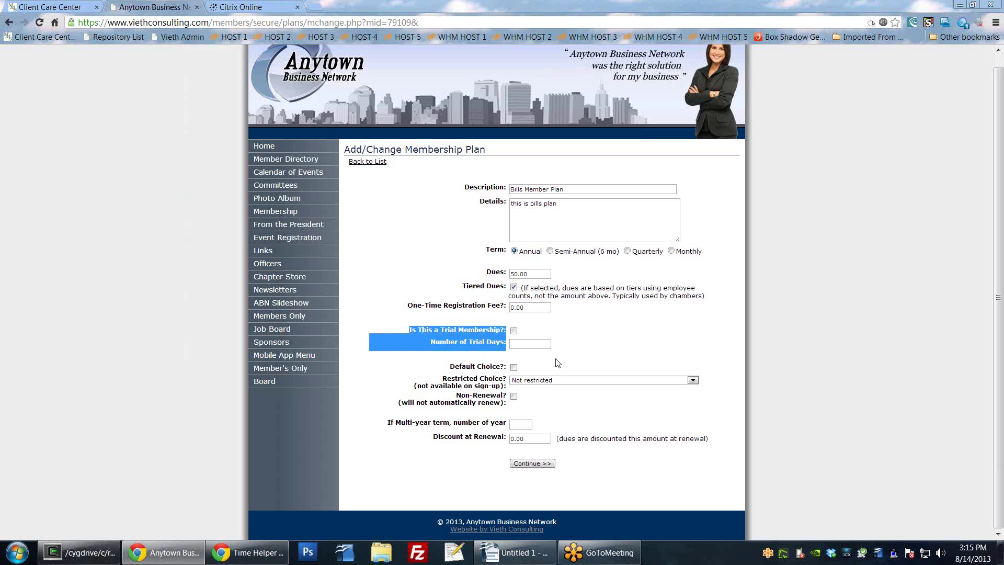
click(566, 346)
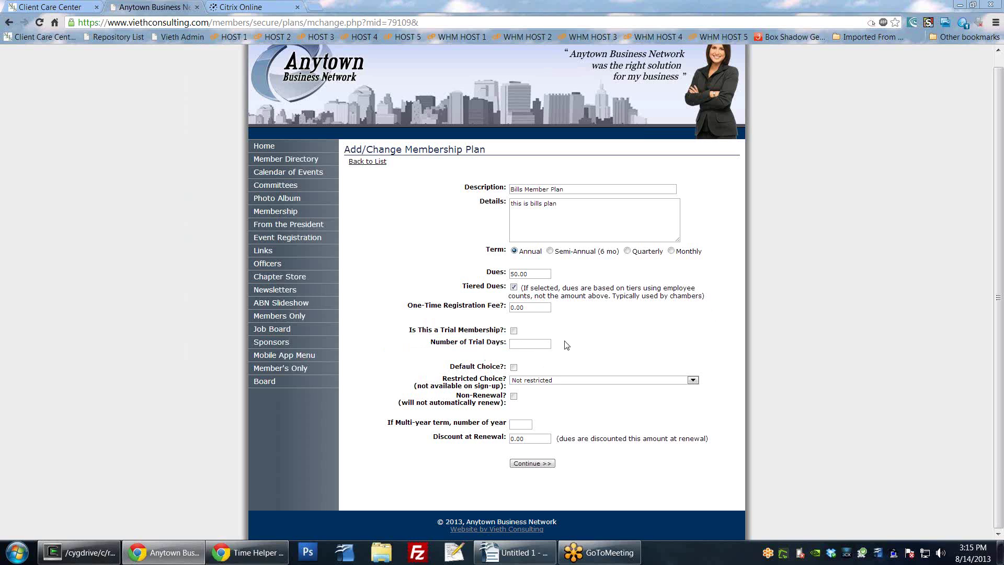
click(520, 344)
text(30)
key(BackSpace)
key(BackSpace)
click(625, 348)
- Set the plan's Restricted Choice to "Display Only - displayed at signup, but cannot be selected"
drag(455, 366, 504, 367)
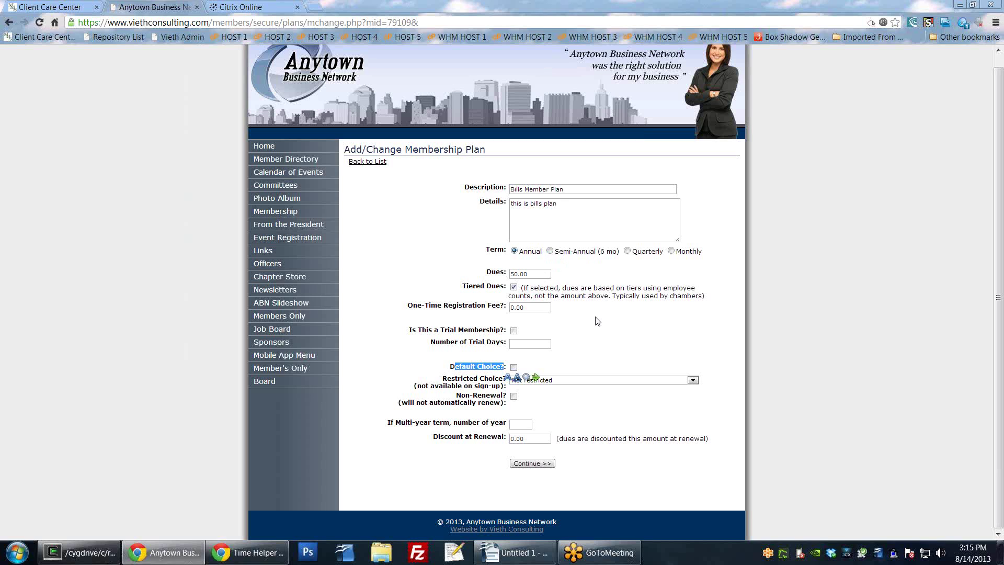
click(617, 336)
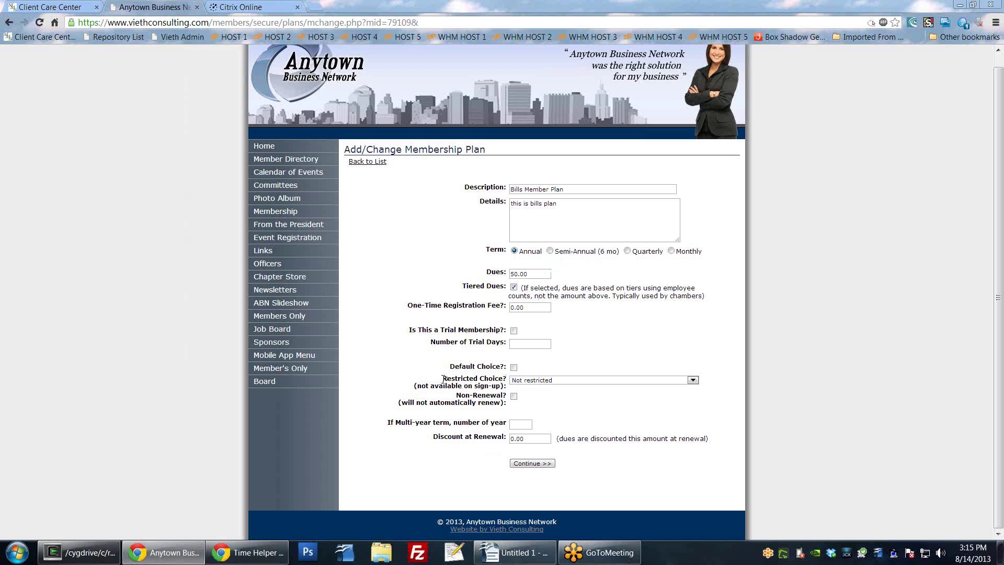
click(574, 386)
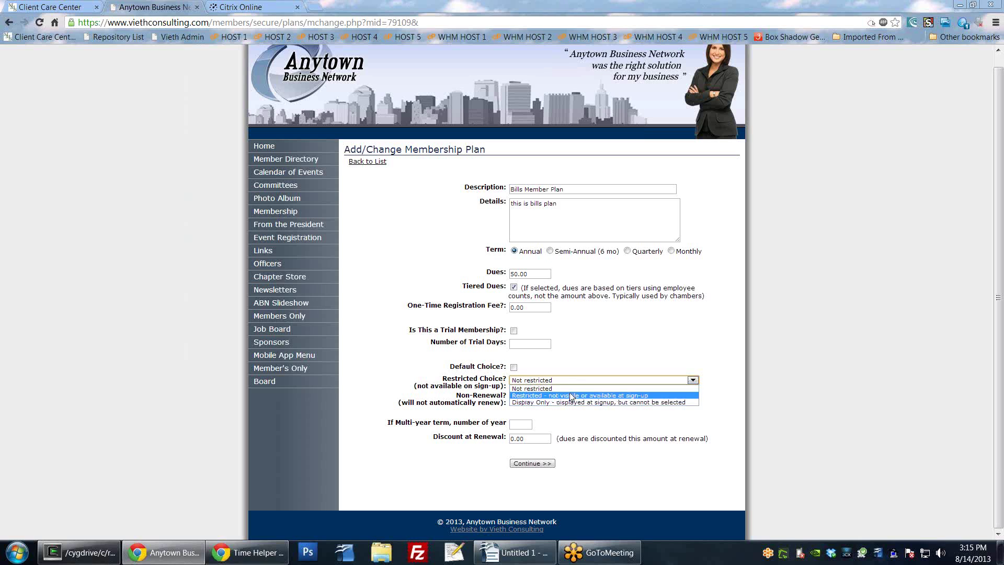
click(563, 395)
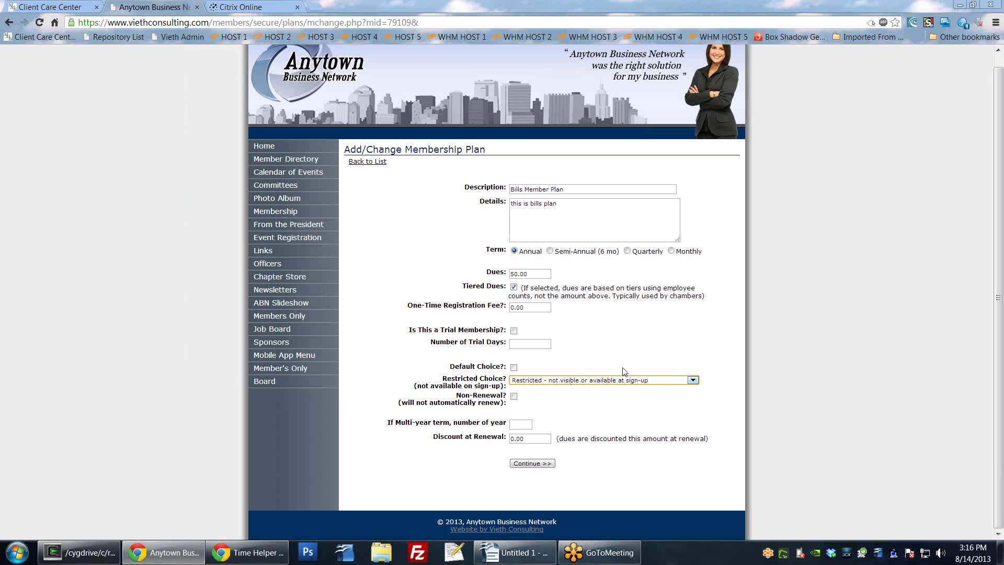
click(567, 383)
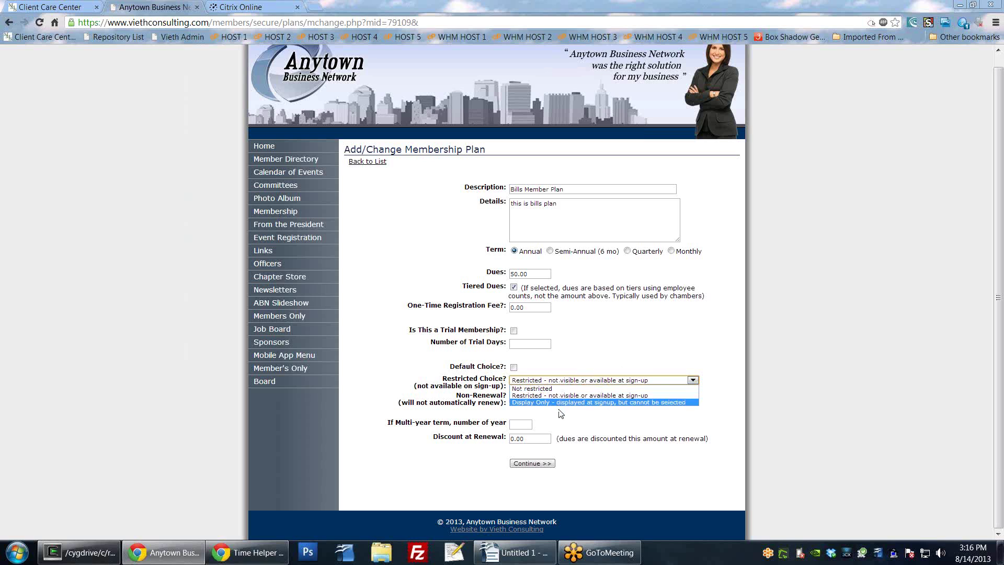
click(572, 407)
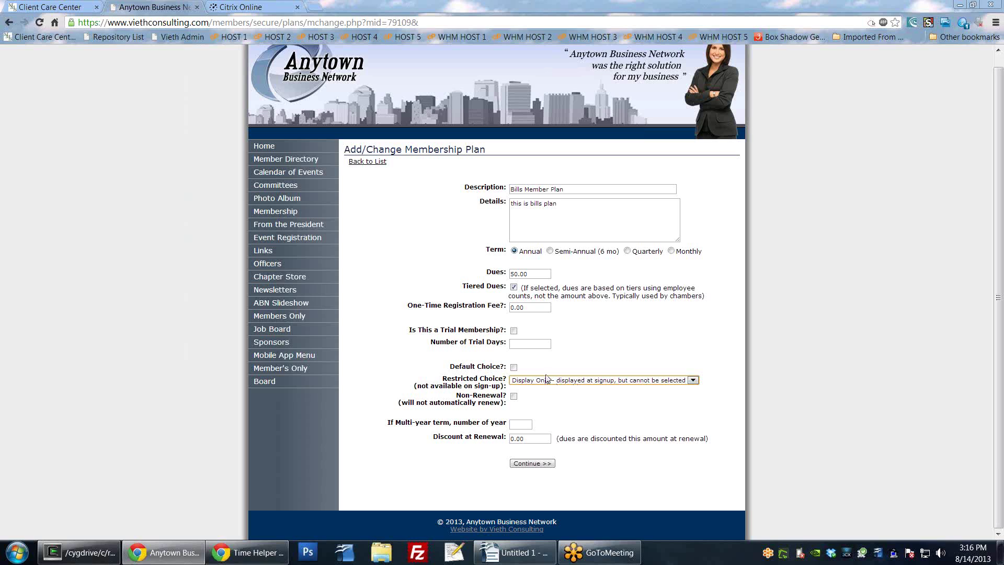
click(540, 401)
- Try the non-renewal option and a multi-year term of 2 years, and reset both settings
click(514, 396)
drag(454, 396, 507, 404)
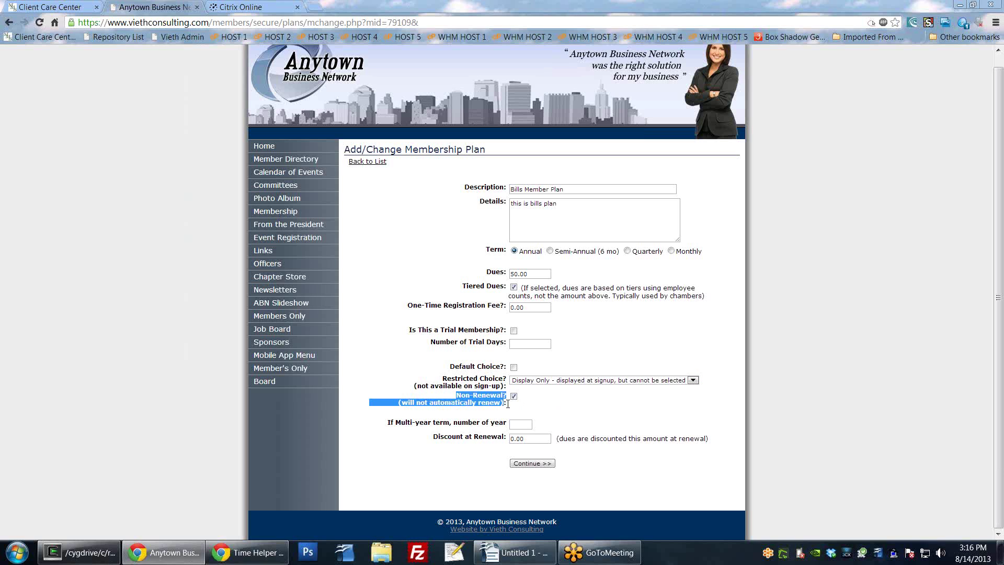
click(479, 402)
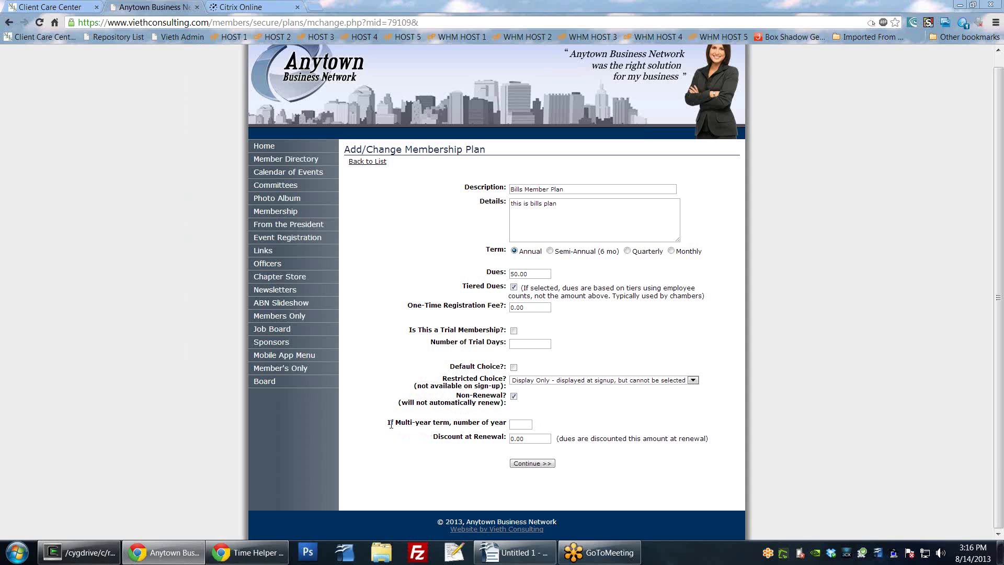
drag(390, 423, 494, 426)
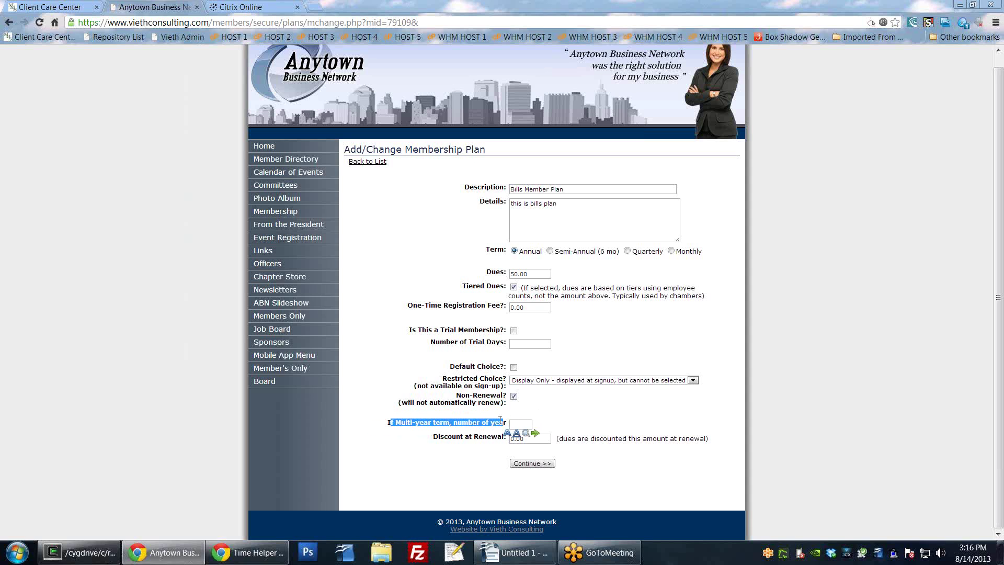
click(525, 424)
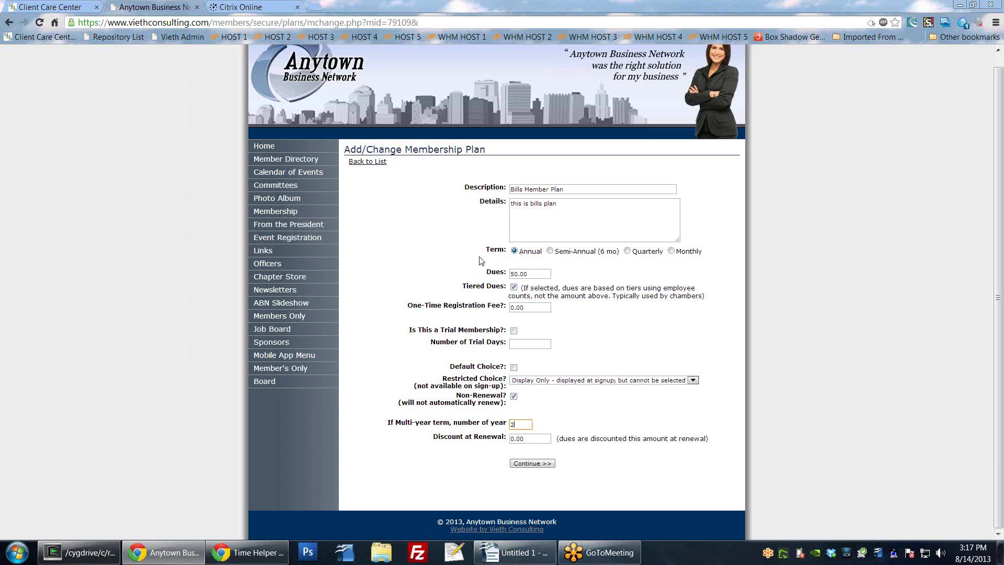
drag(388, 423, 532, 427)
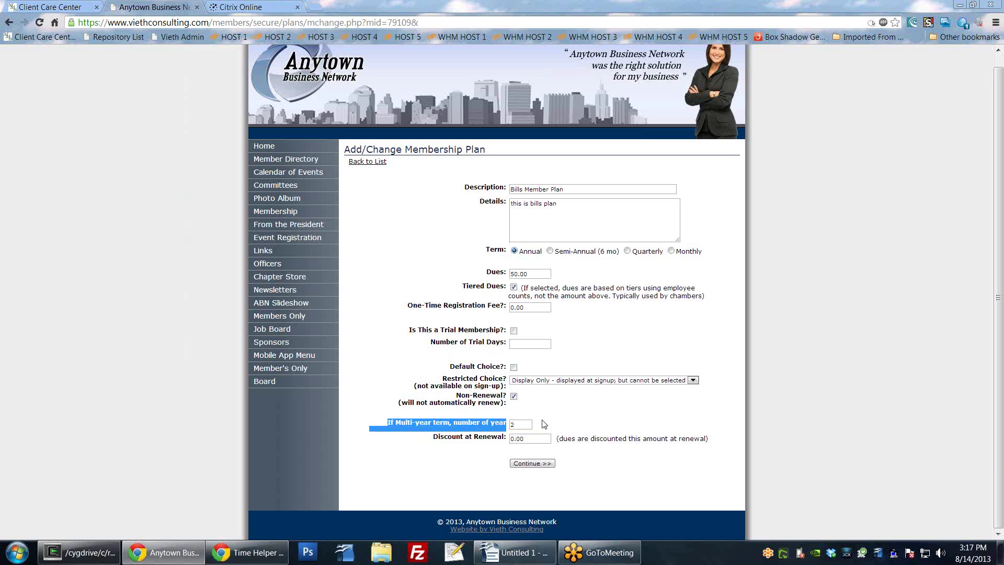
click(469, 421)
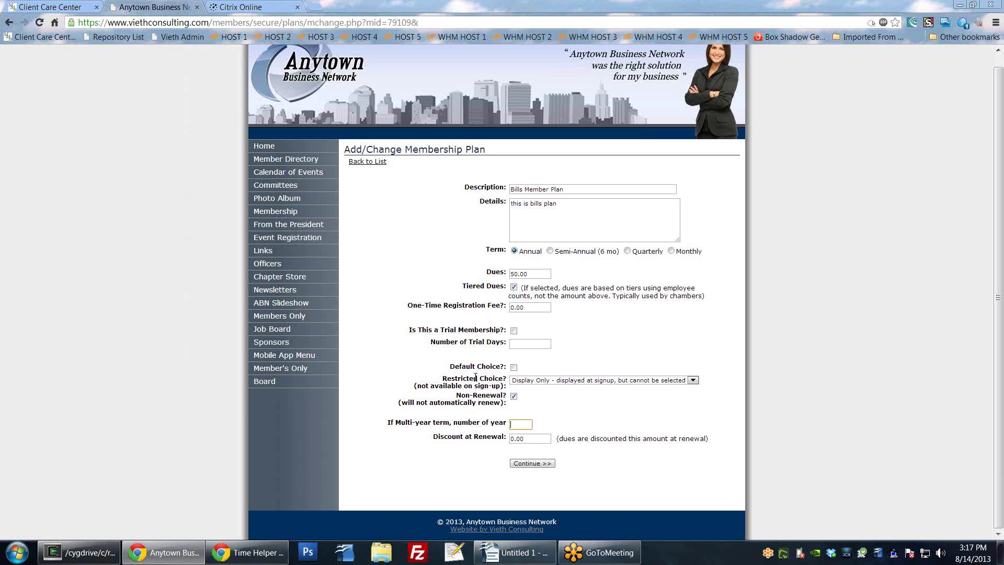
click(514, 395)
- Try a renewal discount of 10.00 and remove the value again
double_click(518, 438)
text(10.00)
click(471, 474)
drag(533, 438, 463, 421)
key(BackSpace)
click(399, 401)
- Continue to the plan's dues tiers and add a tier from 1 to 25 with dues of 20.00
click(533, 463)
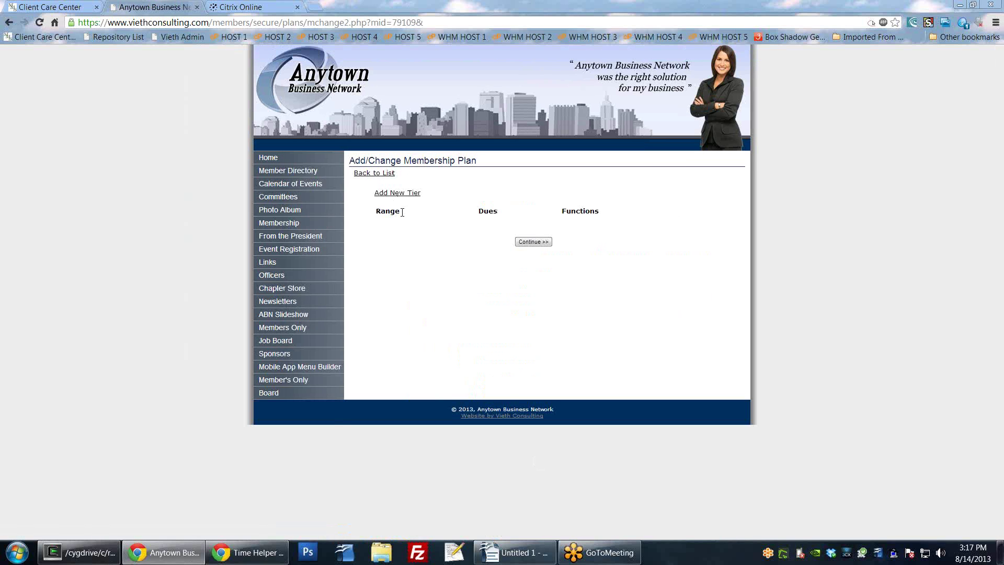
drag(402, 212, 601, 218)
click(624, 253)
click(394, 193)
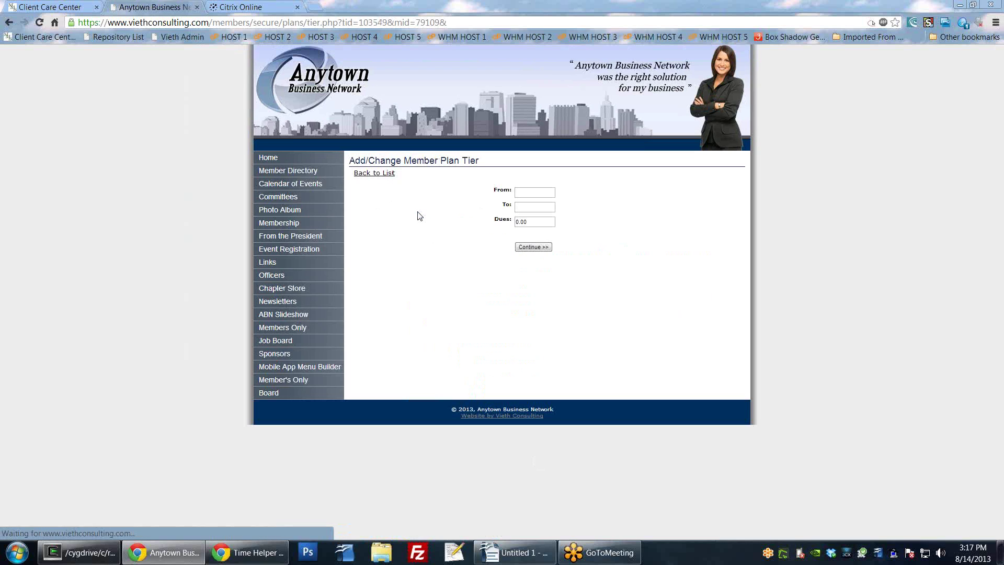
click(538, 191)
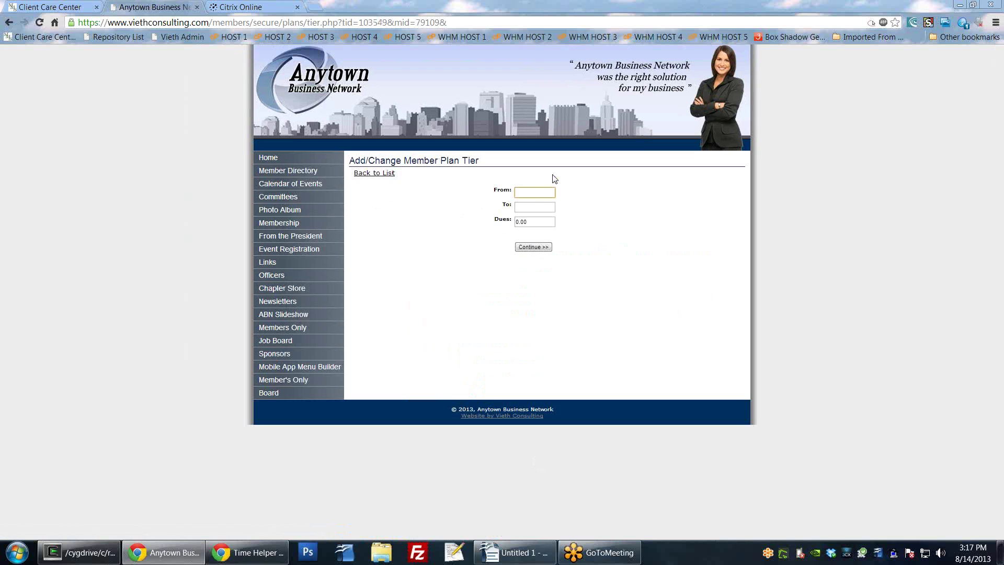
text(1)
key(Tab)
text(25)
key(Tab)
text(20.00)
click(520, 248)
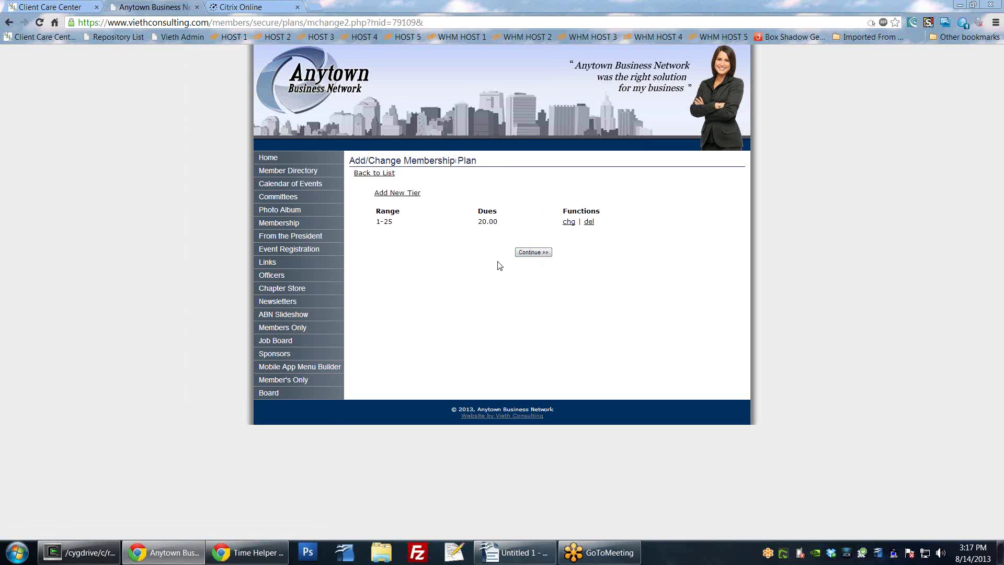
- Add a second dues tier from 26 to 50 with dues of 50.00
click(401, 194)
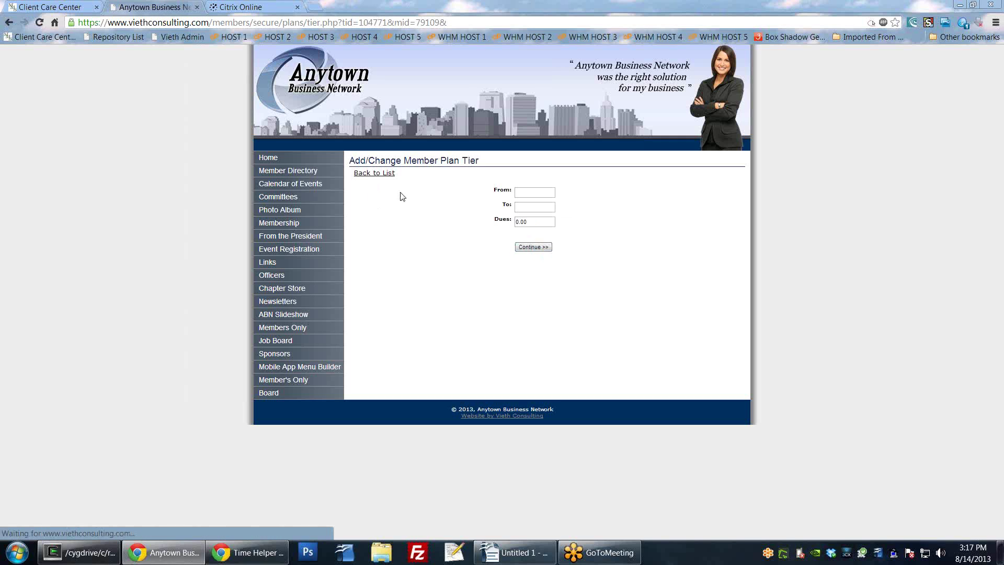
click(535, 192)
text(26)
key(Tab)
text(50)
key(Tab)
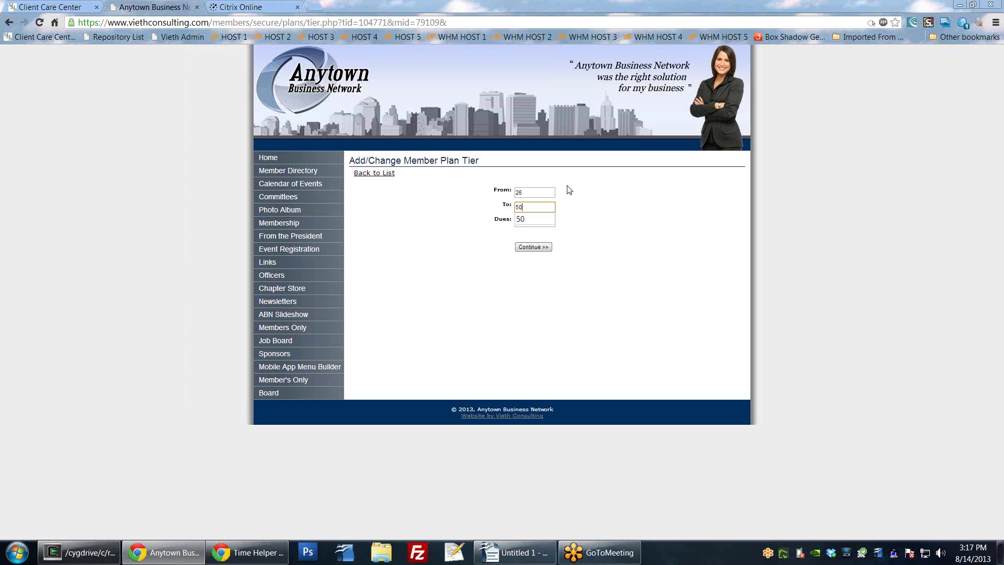
text(50)
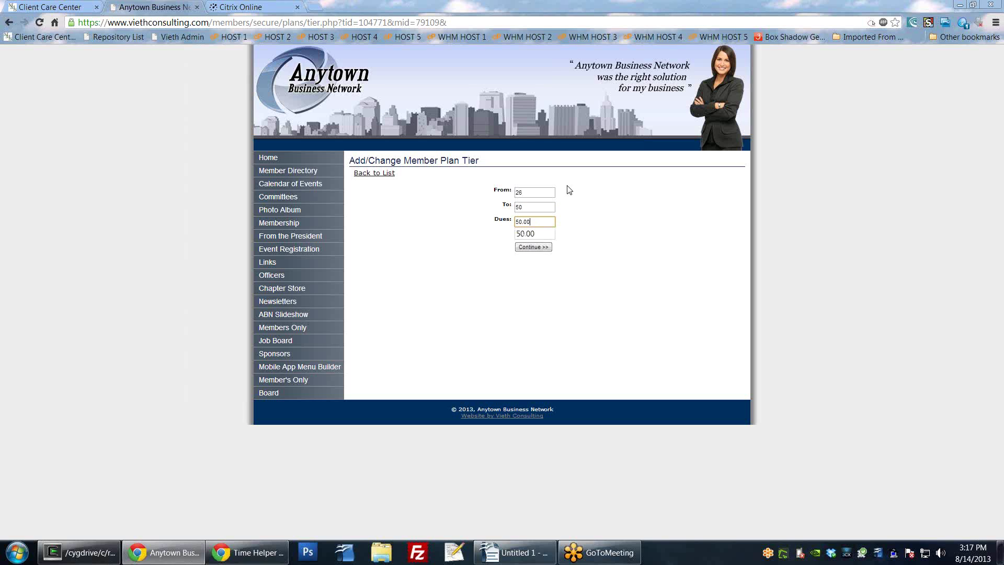
text(.00)
click(546, 251)
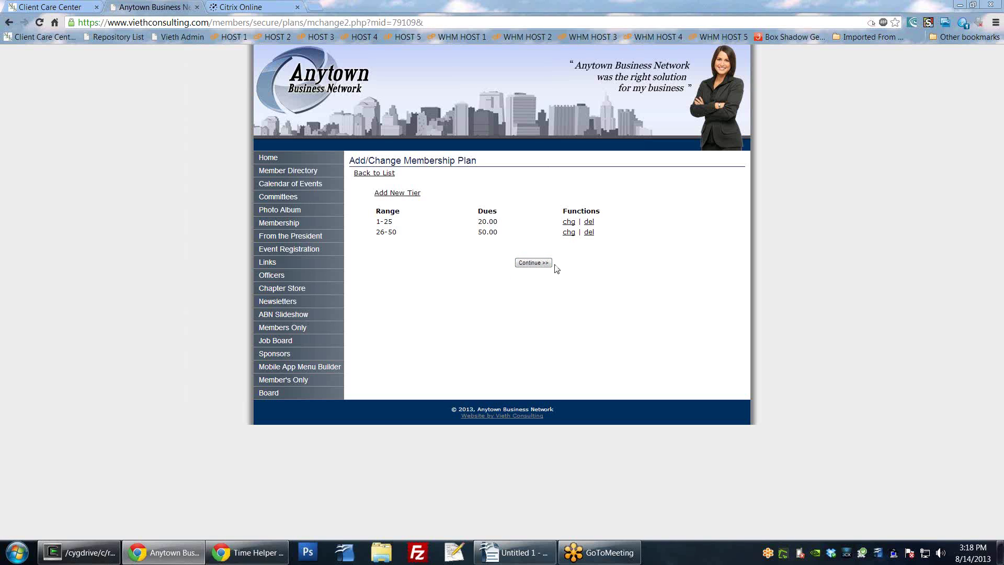
- Finish the plan setup and check the Bills Member Plan entry with its dues tiers in the plan list
click(533, 263)
scroll(516, 386, down, 9)
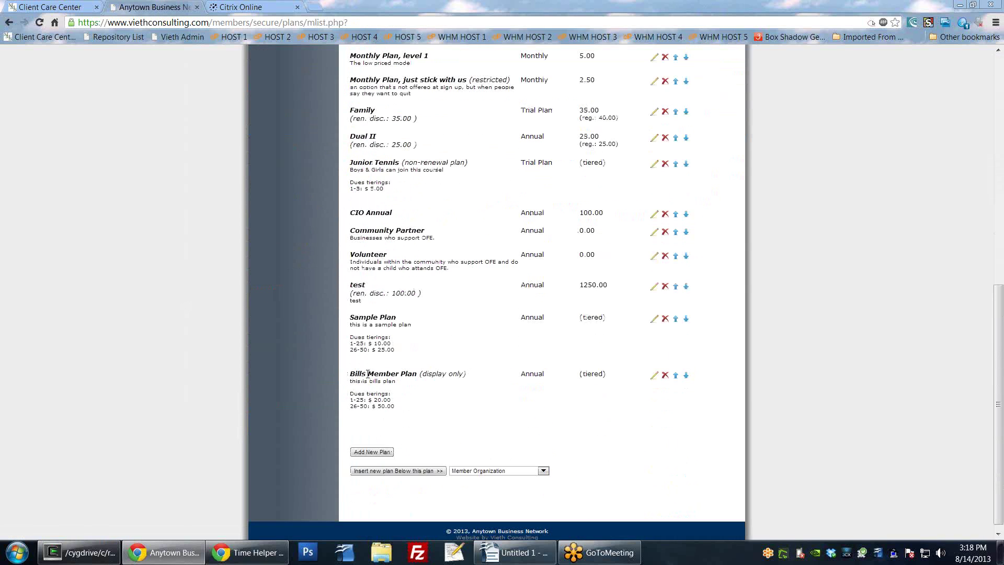
drag(348, 379, 439, 402)
click(437, 399)
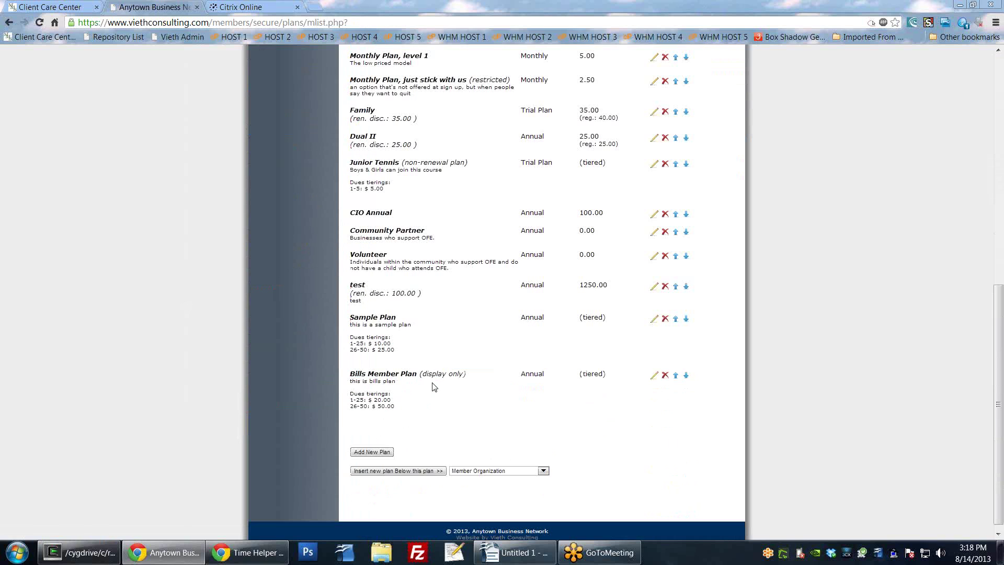
- Set the Bills Member Plan's restricted choice to Not restricted and save the plan
click(653, 375)
click(570, 391)
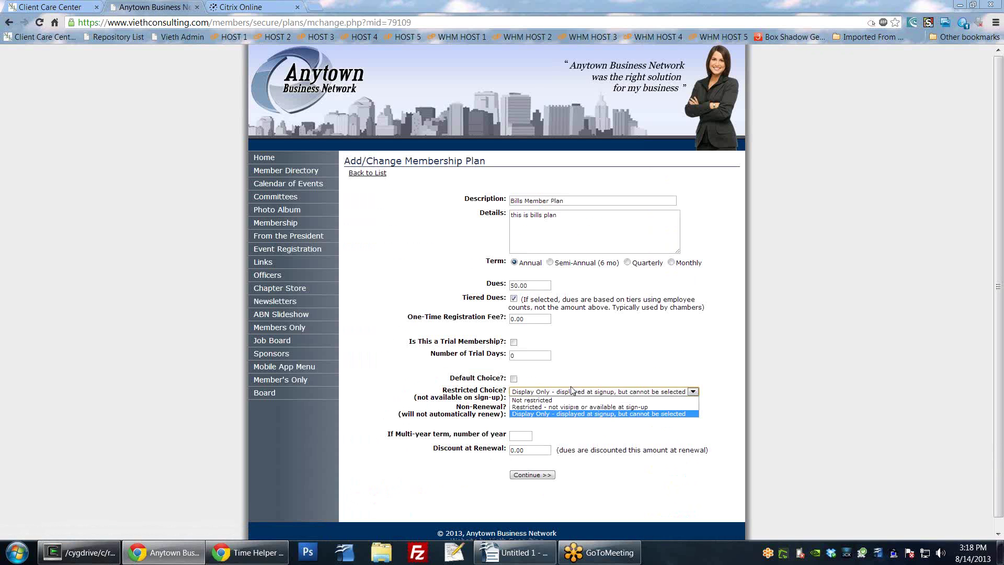
click(553, 399)
scroll(474, 425, down, 1)
click(523, 463)
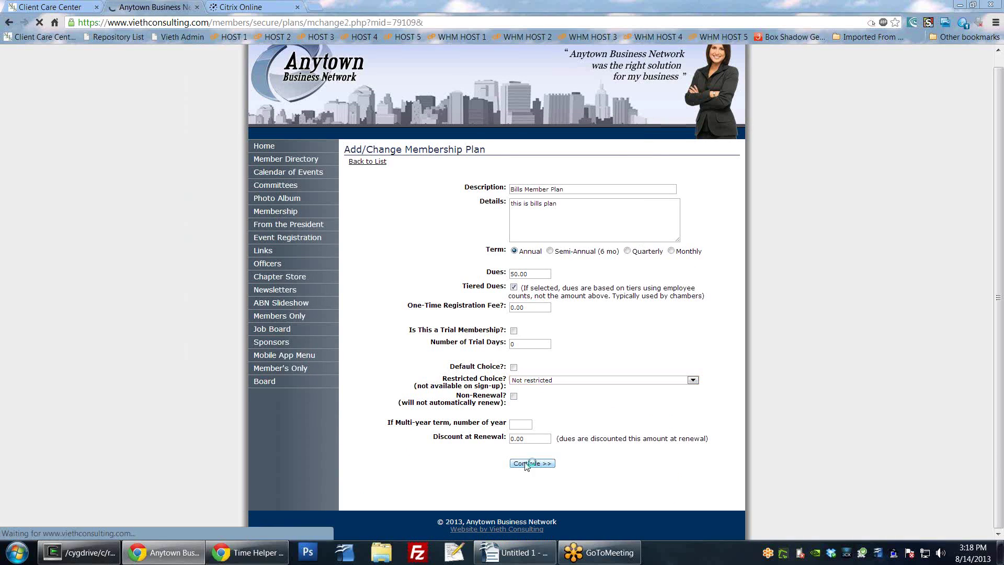
click(533, 262)
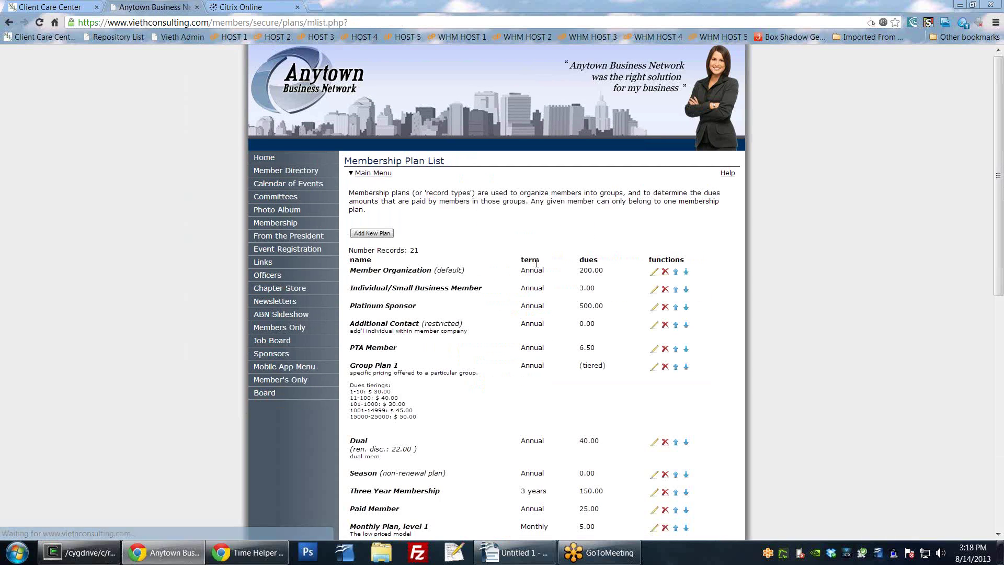
- Check the Bills Member Plan entry and its dues tiers in the membership plan list
scroll(556, 359, down, 10)
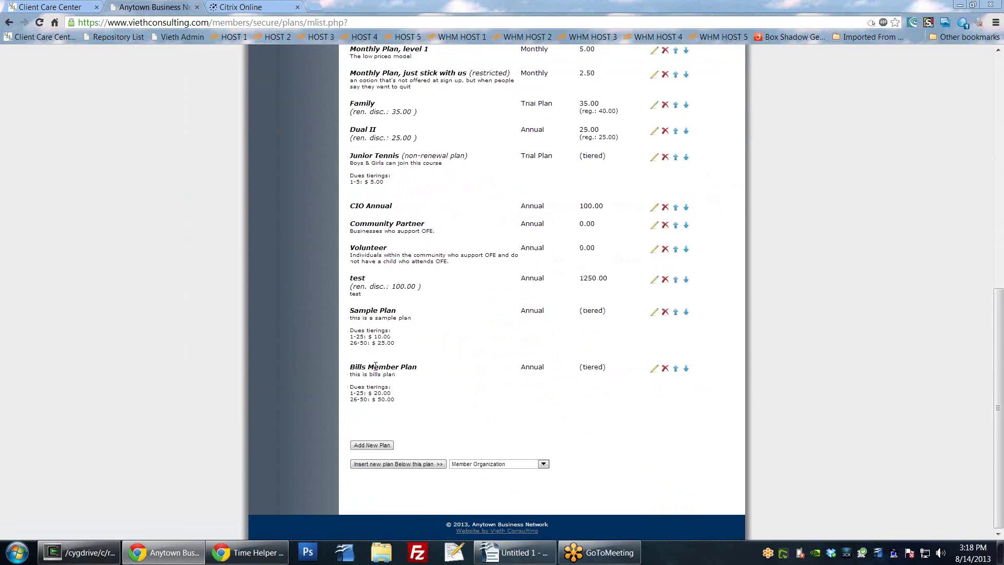
drag(349, 367, 418, 368)
drag(349, 391, 403, 400)
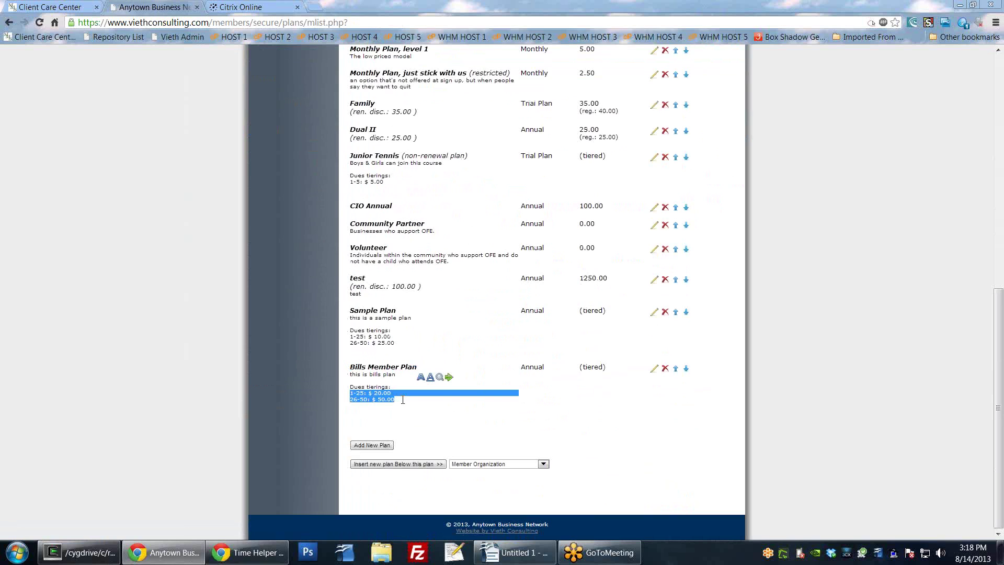
click(375, 393)
double_click(373, 393)
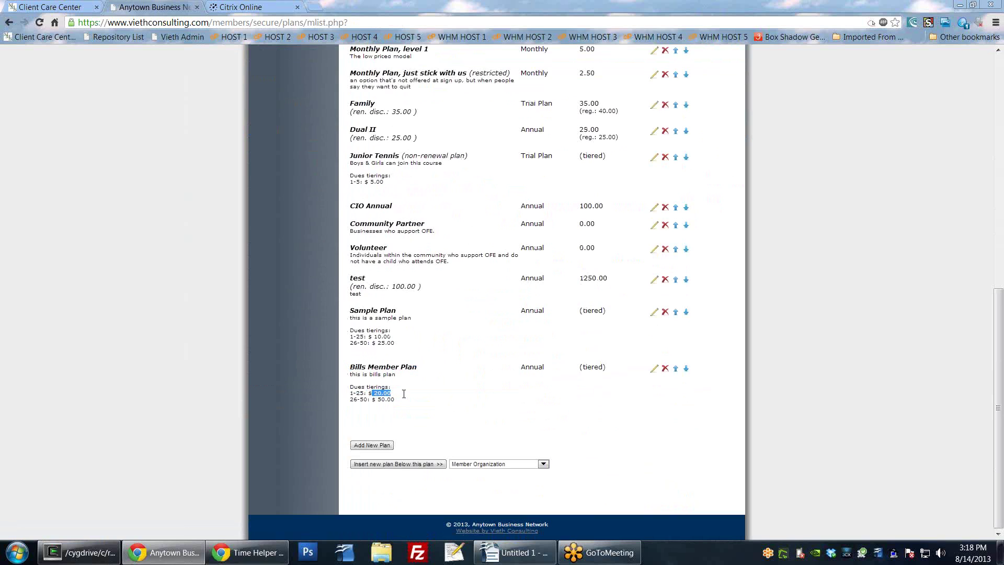
click(422, 404)
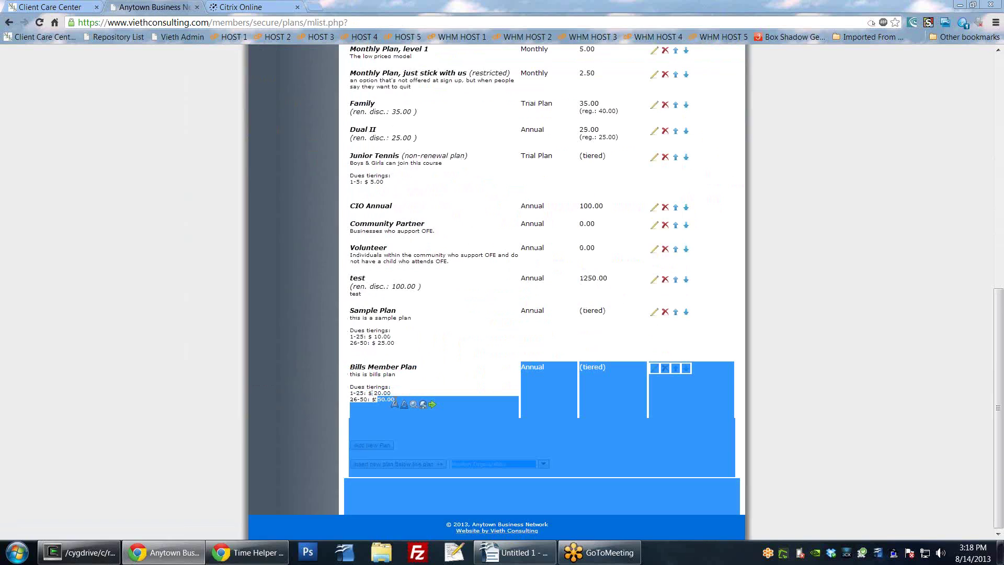
click(429, 374)
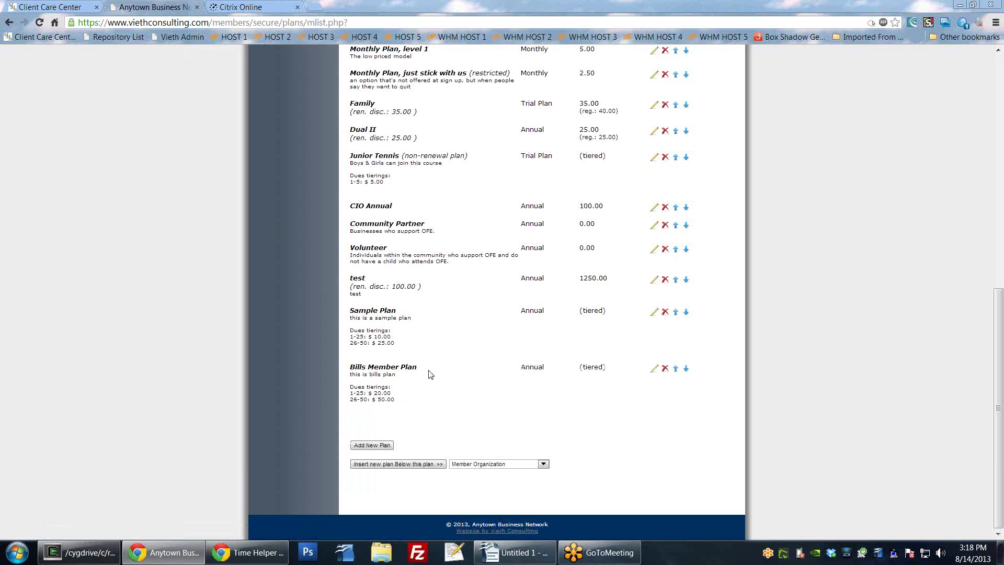
- Look over the full membership plan list and the functions offered for each plan
scroll(424, 381, up, 6)
scroll(418, 392, down, 6)
scroll(553, 397, up, 9)
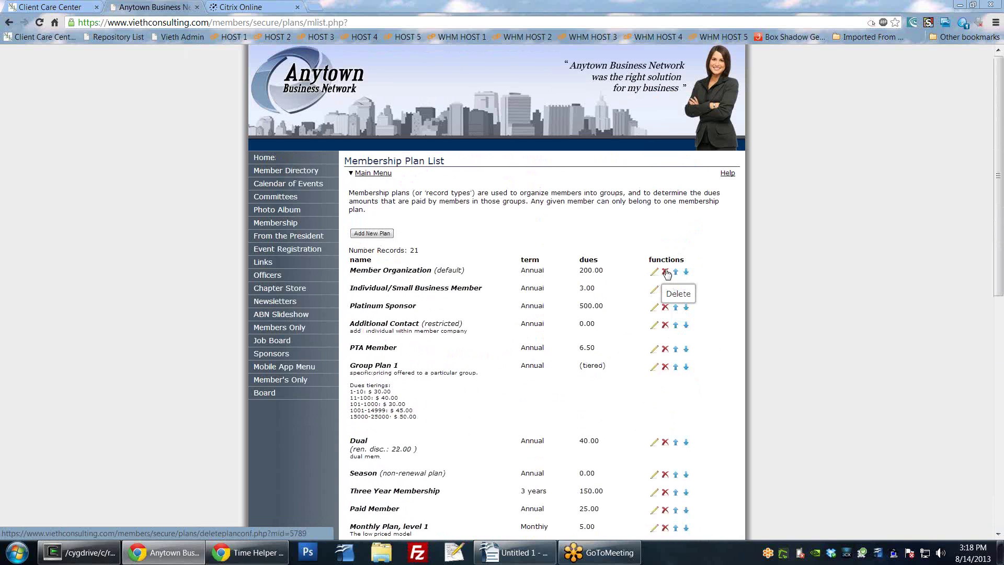
scroll(647, 309, down, 9)
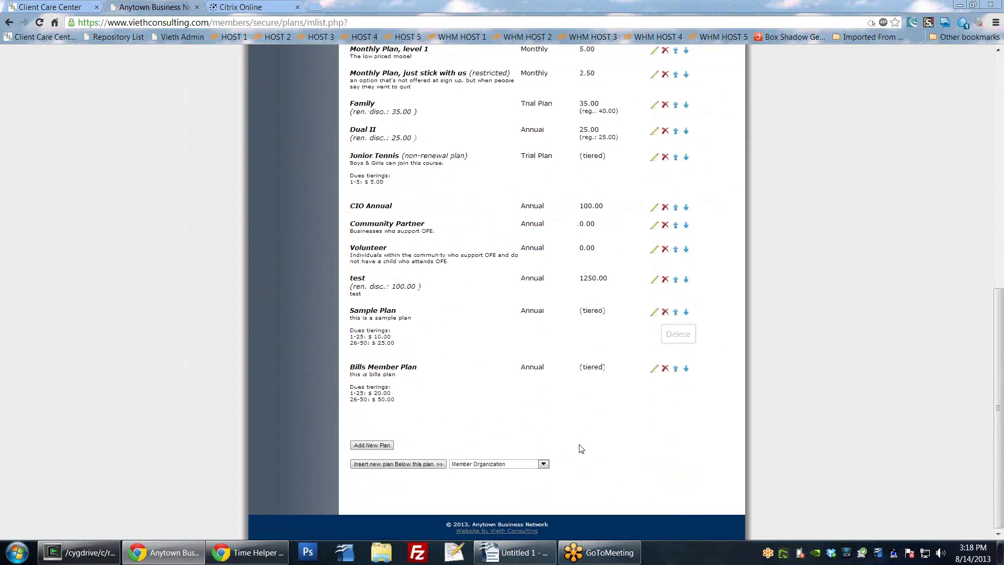
scroll(606, 486, up, 2)
scroll(605, 485, up, 7)
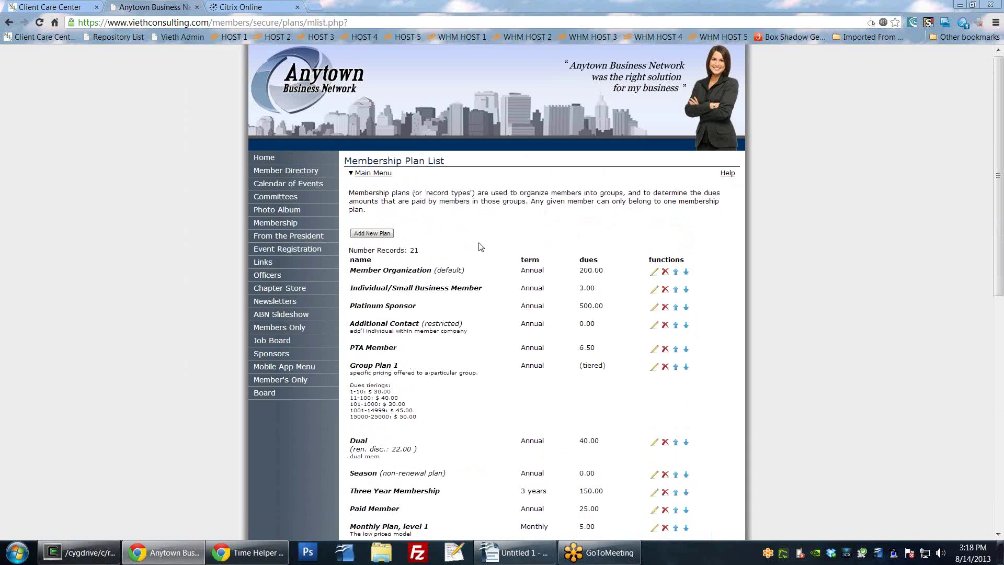
- Return to the main menu and open the member categories
click(378, 175)
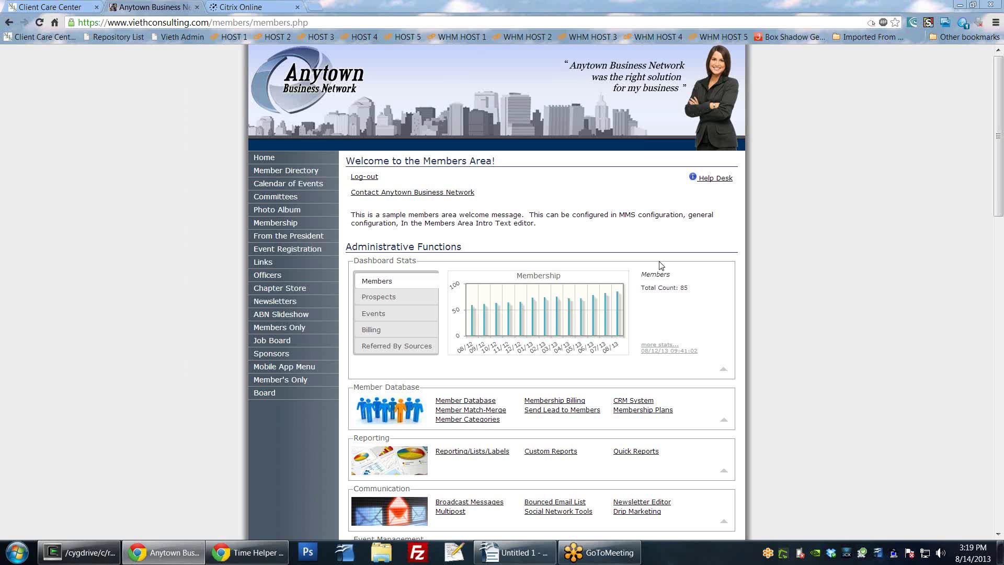
scroll(674, 296, down, 1)
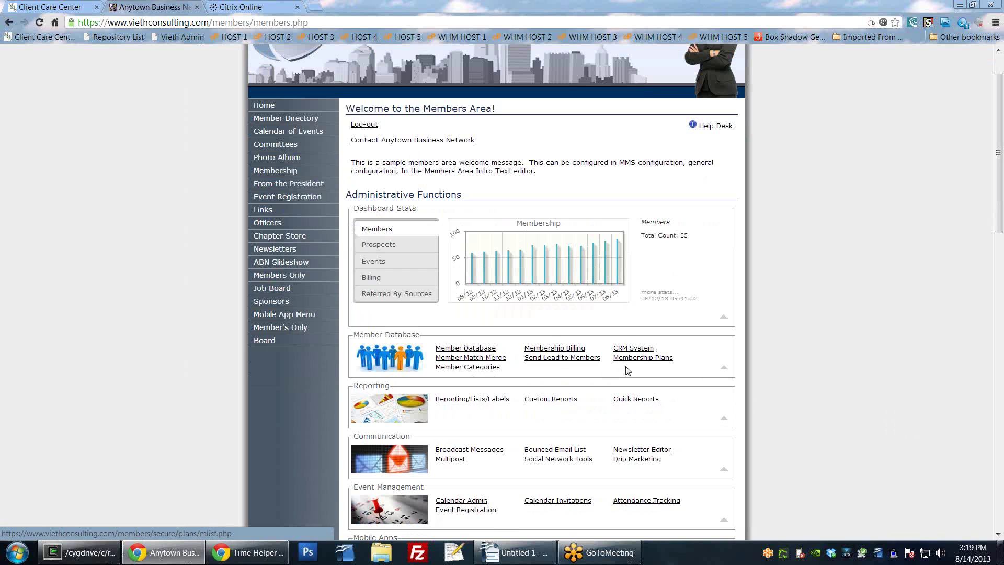
click(482, 373)
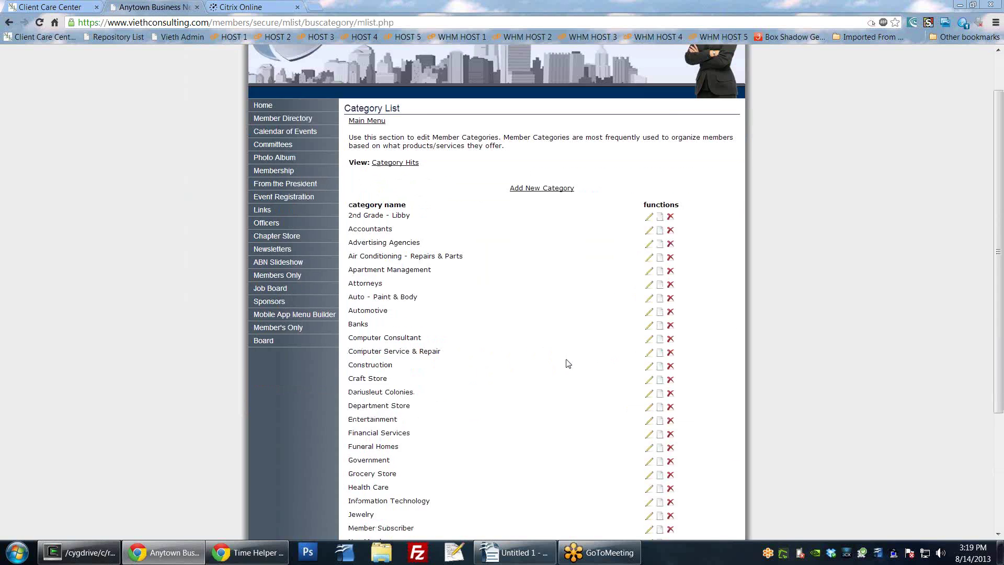
- Look through the member category list and its options for adding and editing categories
scroll(549, 387, down, 3)
scroll(533, 418, up, 1)
scroll(502, 387, up, 2)
scroll(477, 358, down, 2)
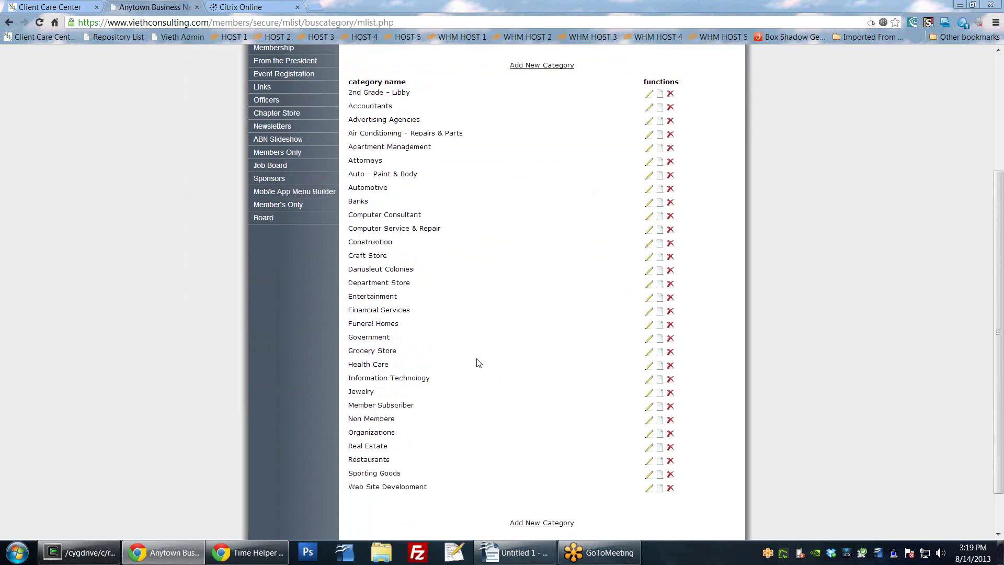
scroll(520, 377, up, 3)
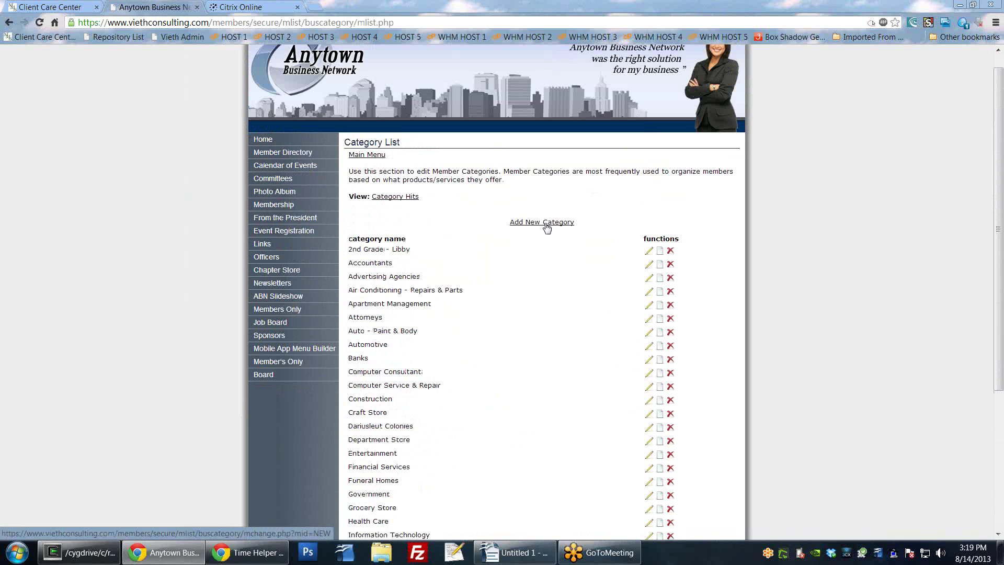
scroll(542, 339, down, 3)
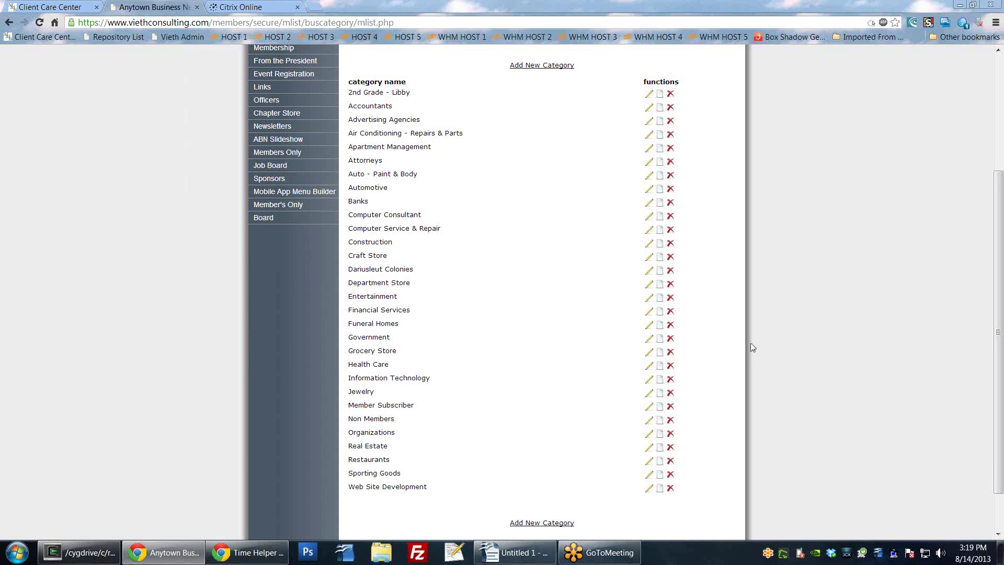
scroll(753, 352, up, 1)
scroll(753, 352, up, 2)
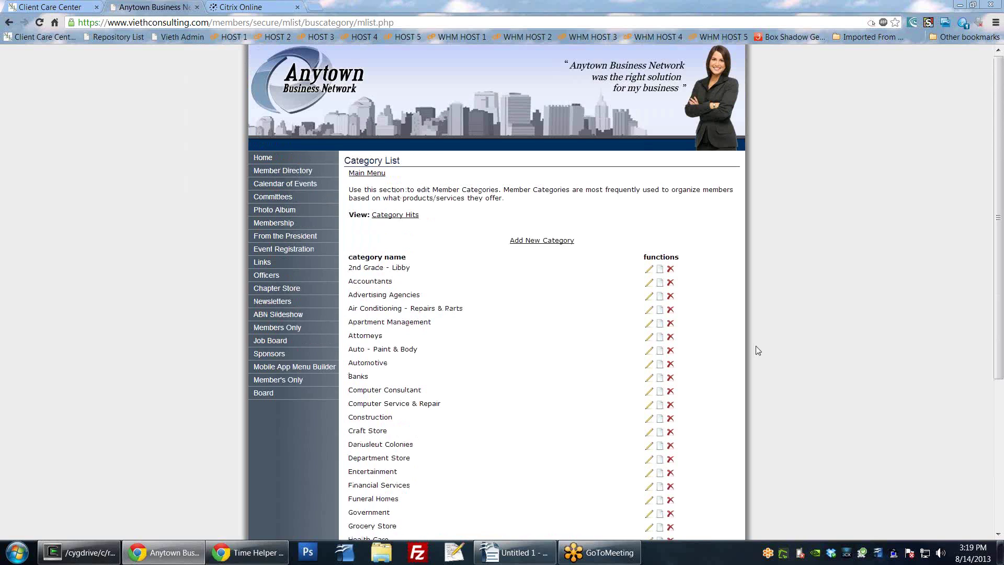
- Add a new member category named Bills Category
click(537, 240)
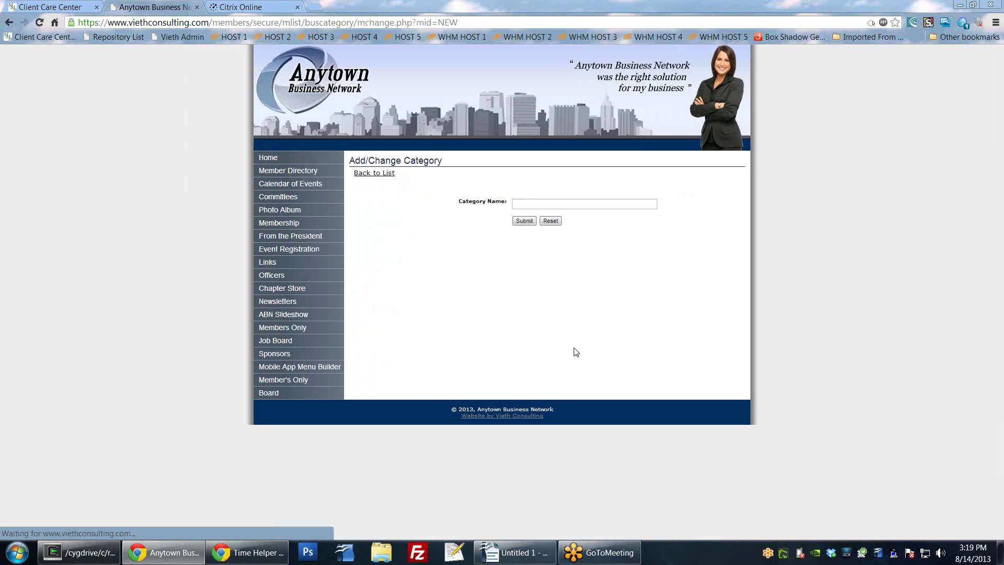
click(532, 202)
text(Bi)
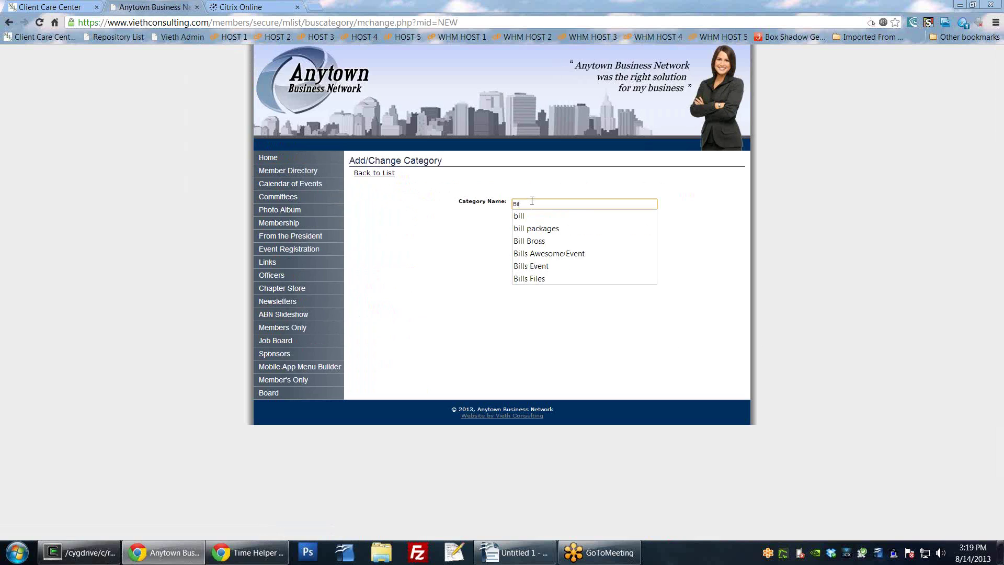
text(lls Cakegory)
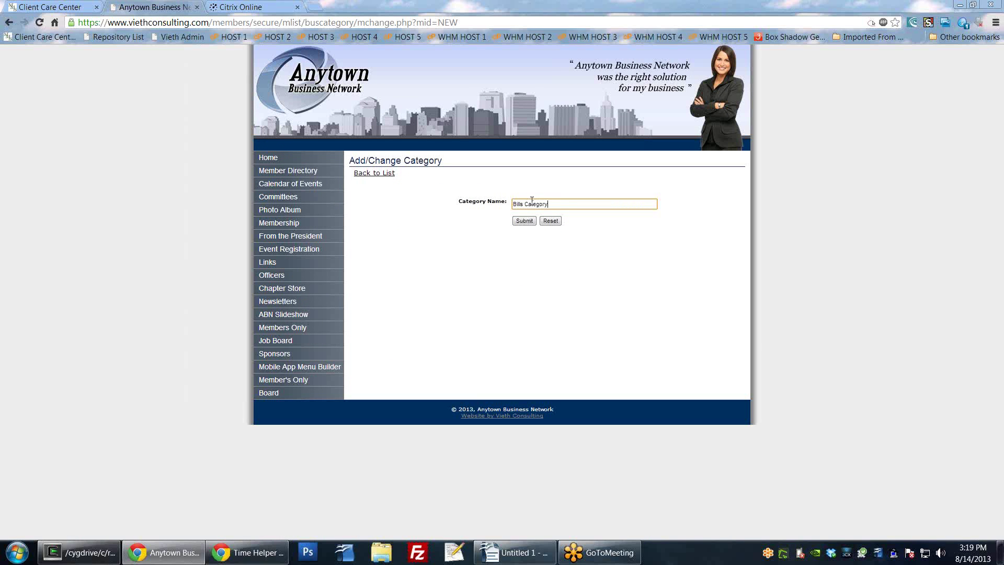
click(524, 220)
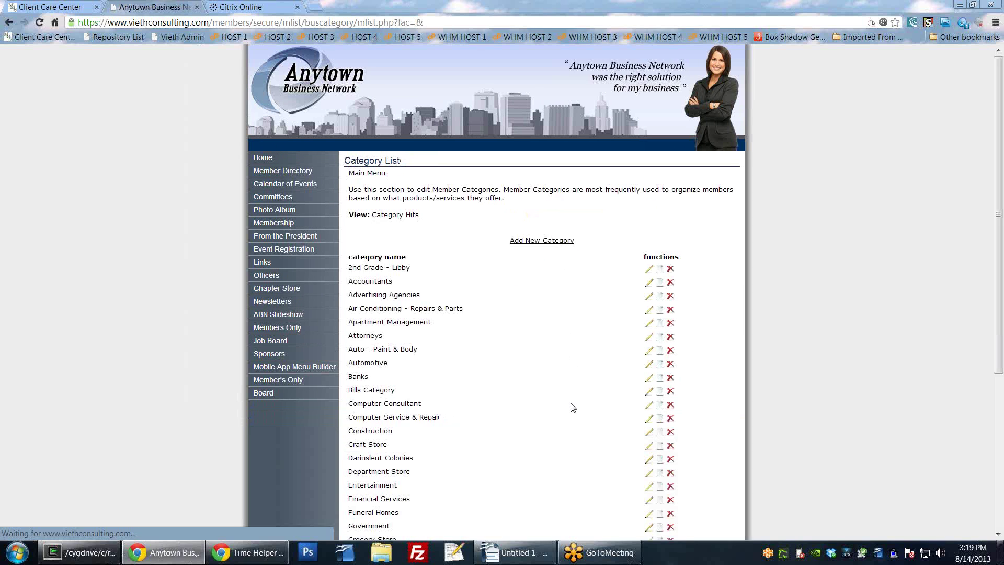
- Locate the Bills Category entry in the category list and look over the remaining categories
scroll(571, 406, down, 2)
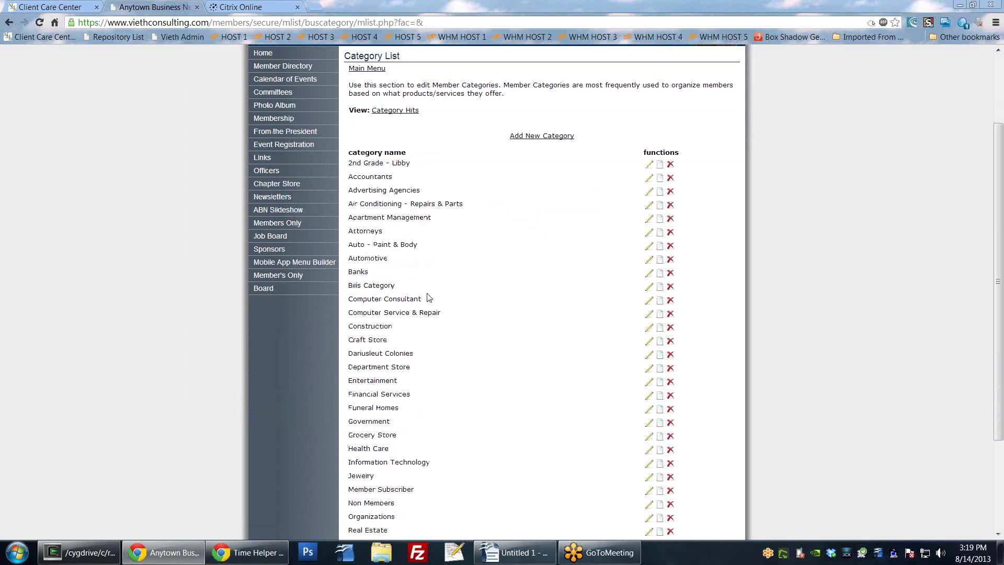
drag(350, 286, 396, 286)
scroll(576, 360, down, 3)
scroll(527, 331, up, 4)
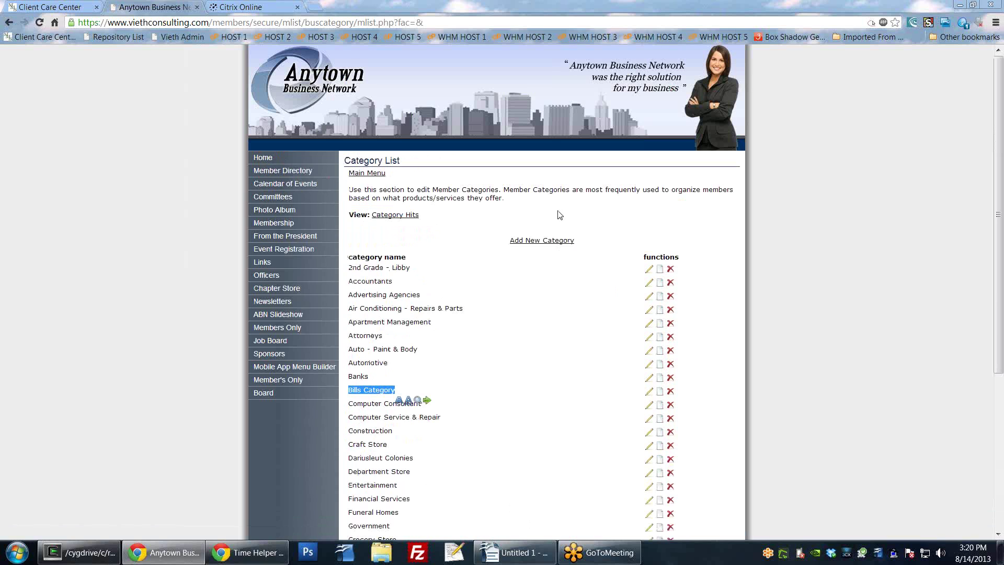
- Return to the main menu and open the member database
click(374, 179)
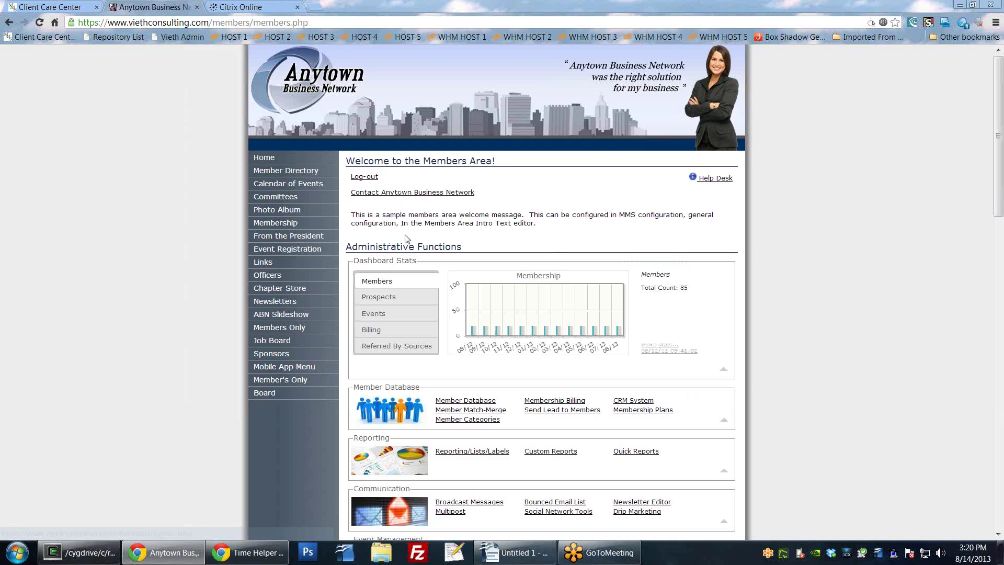
scroll(494, 296, down, 3)
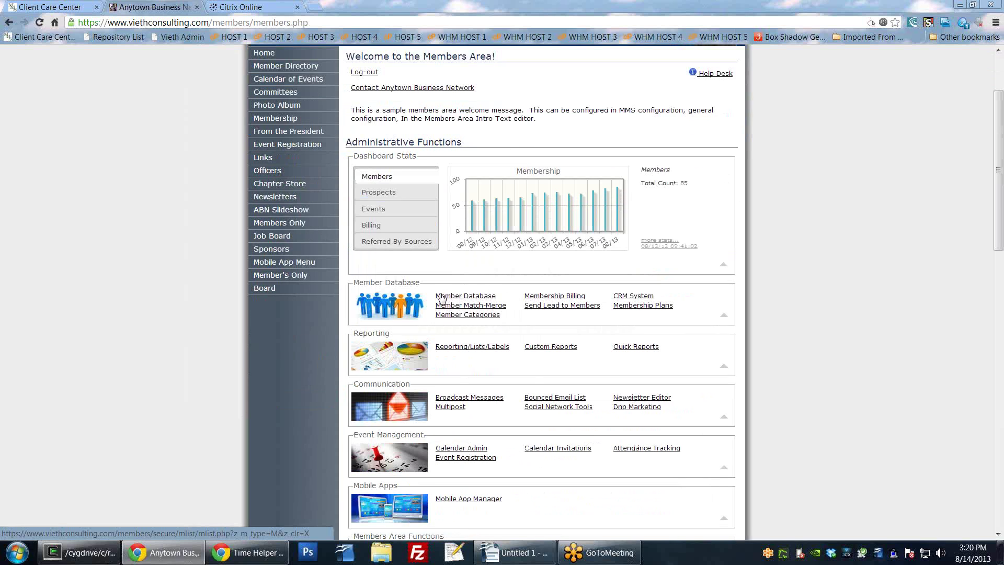
click(482, 296)
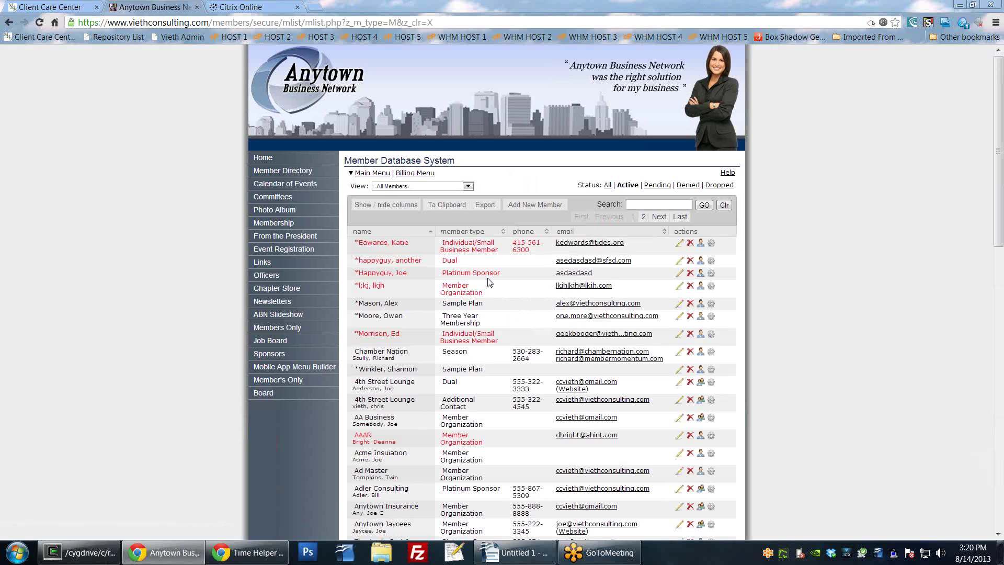
- Switch the member database view to all record types and examine the membership plans and record types available as views
click(403, 186)
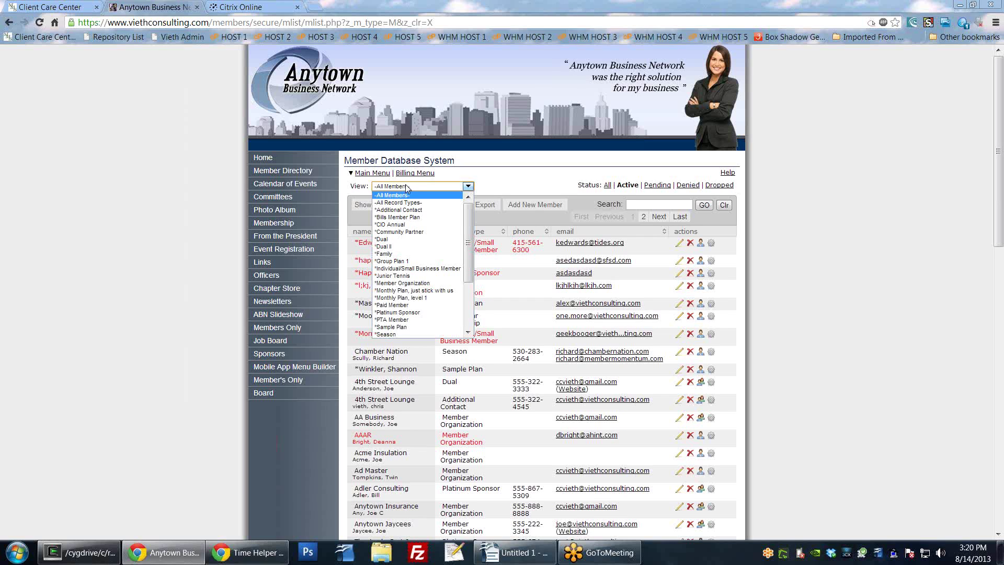
click(401, 203)
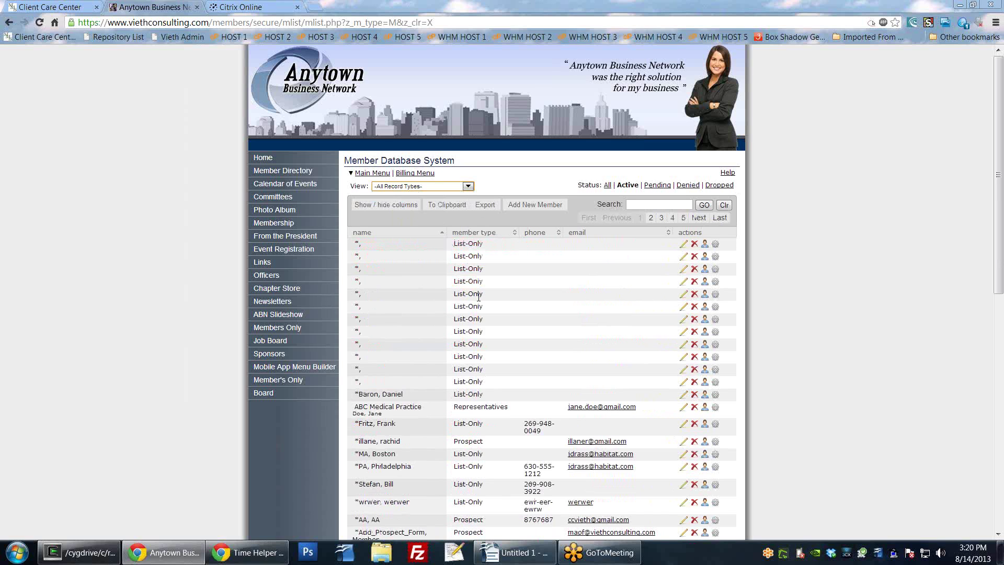
click(467, 187)
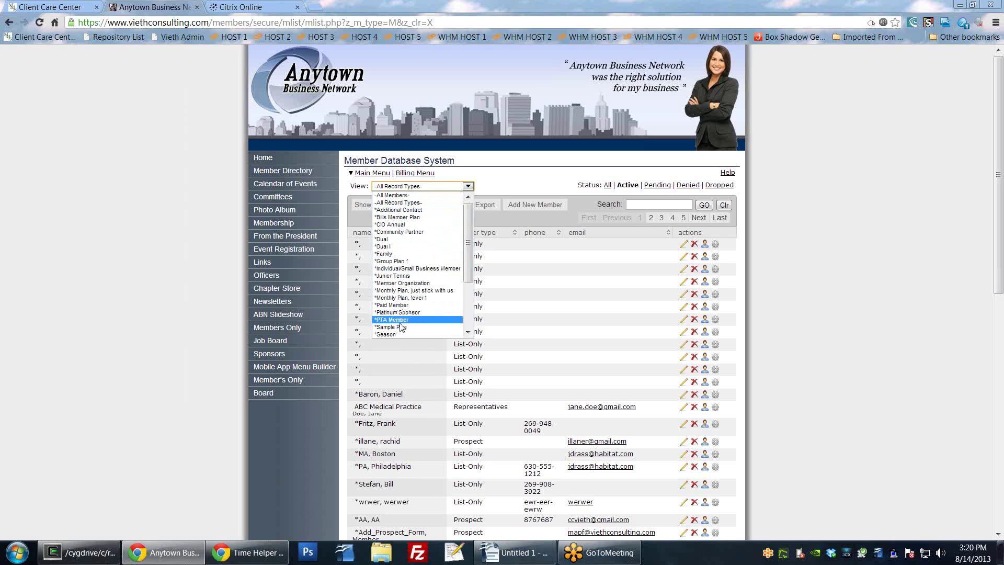
scroll(397, 235, down, 2)
scroll(395, 262, down, 1)
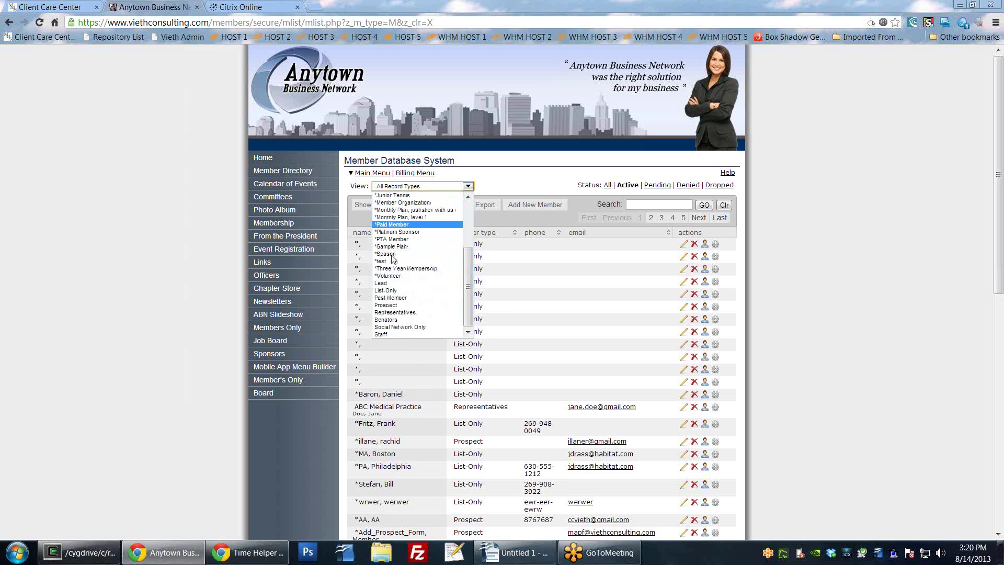
scroll(395, 285, up, 4)
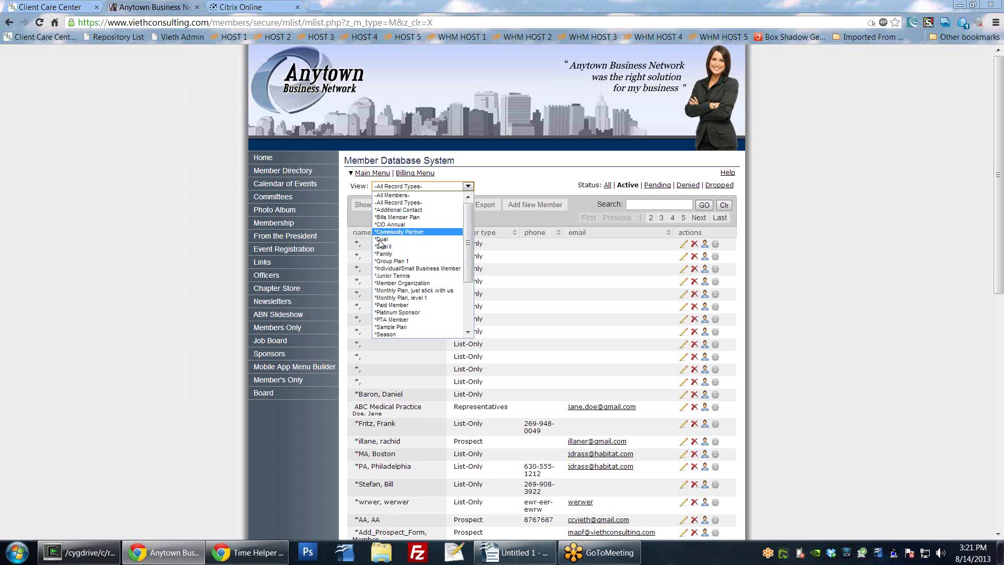
scroll(386, 260, down, 2)
scroll(386, 260, down, 1)
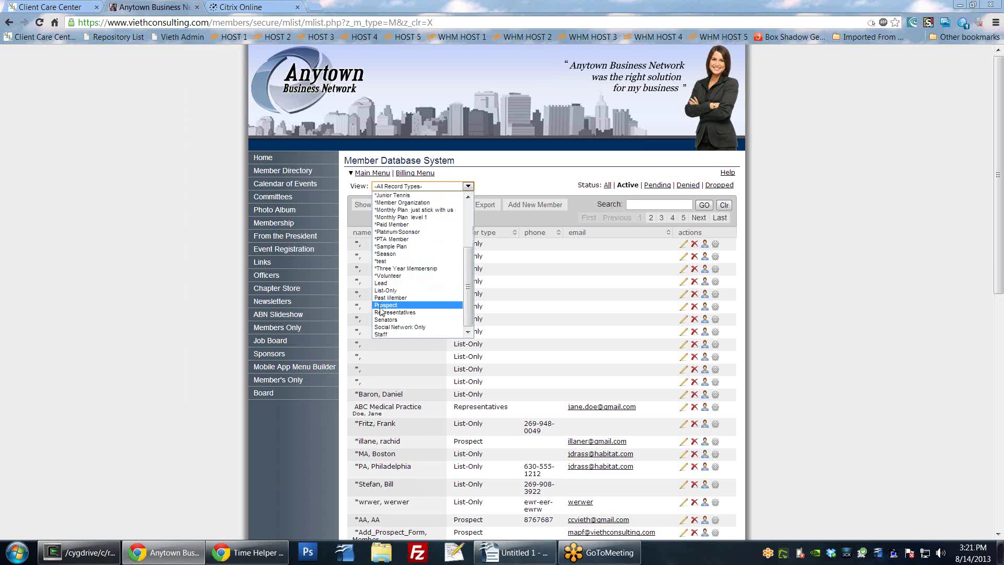
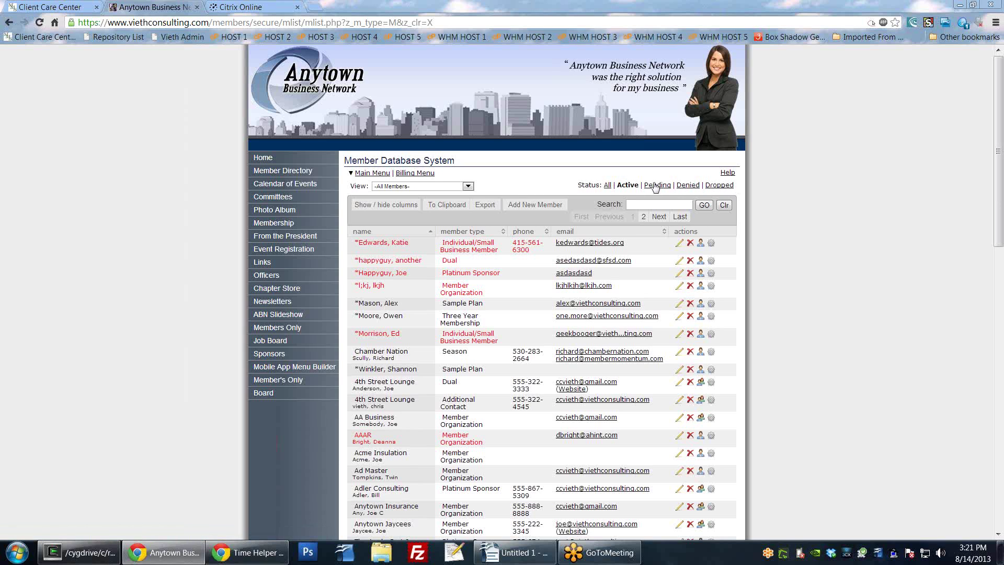
- Show members of all statuses in the member database
click(609, 187)
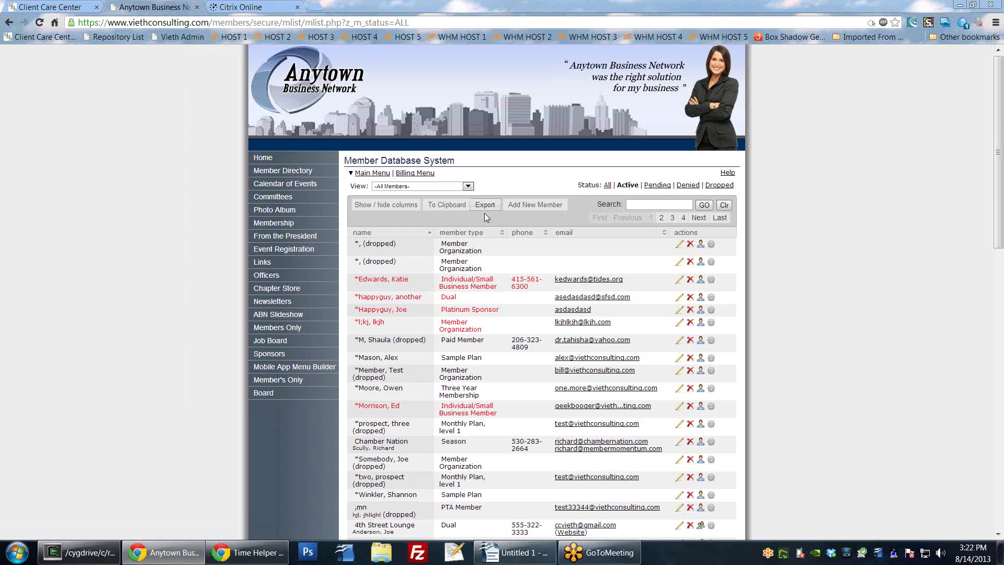
- Look over the member list, including the records shown in red and the dropped members
scroll(484, 212, down, 2)
scroll(501, 208, up, 1)
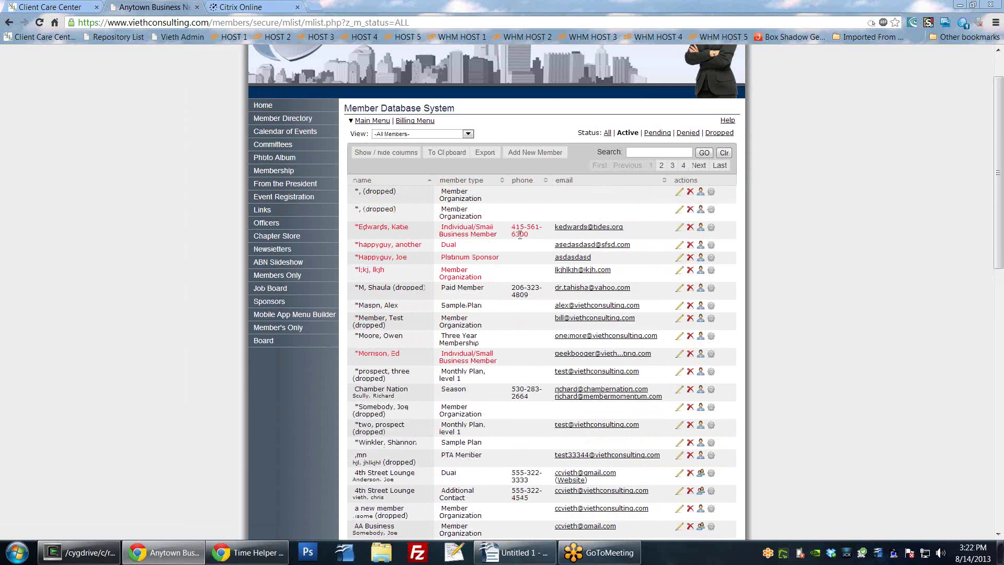
scroll(484, 255, up, 1)
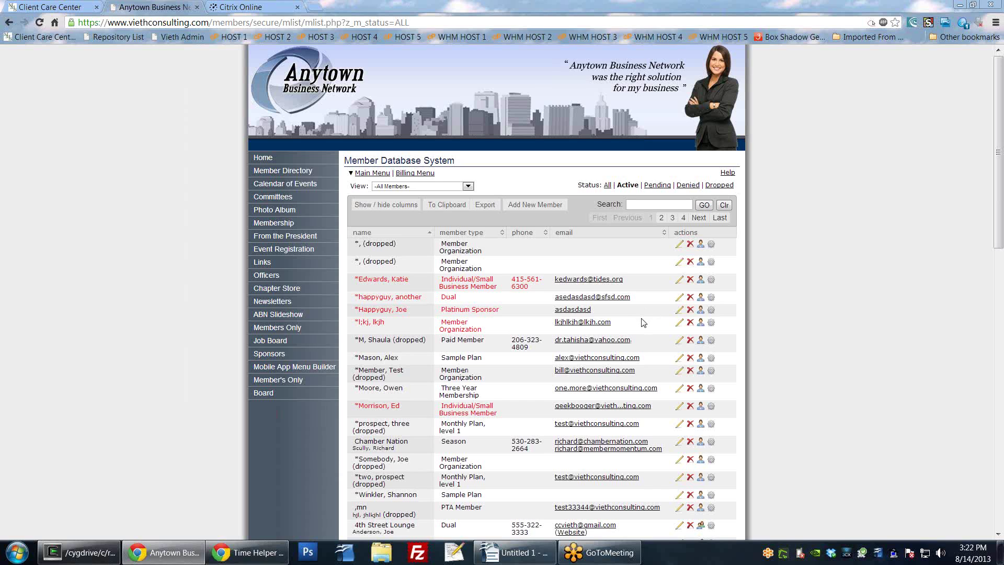
drag(355, 279, 536, 288)
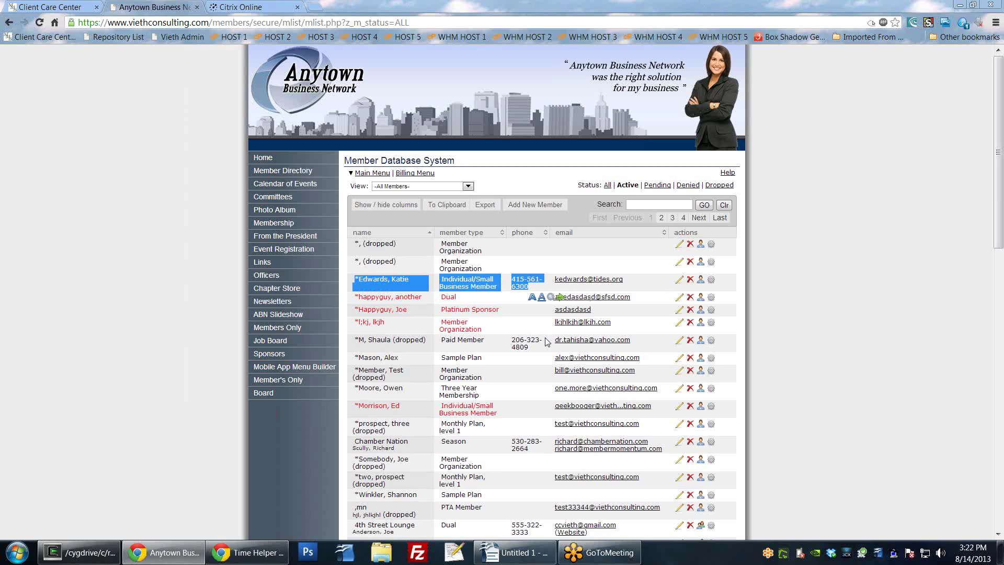
click(502, 316)
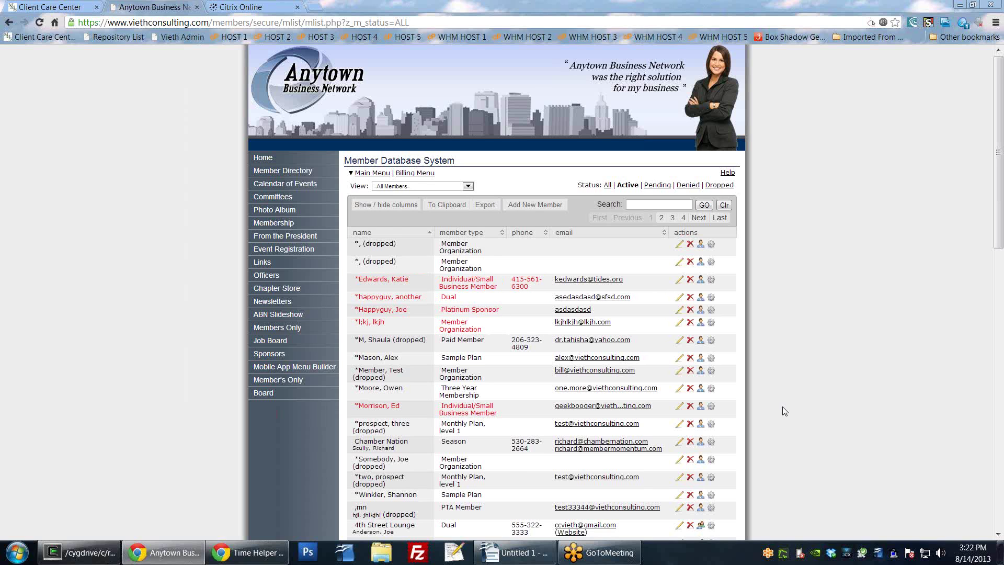
scroll(782, 406, down, 5)
scroll(782, 406, up, 3)
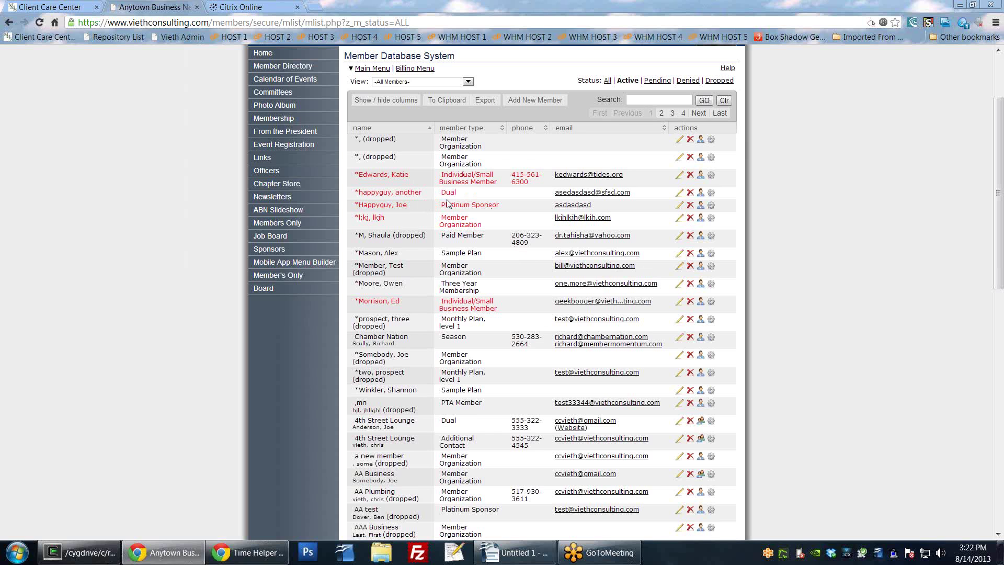
scroll(600, 208, up, 2)
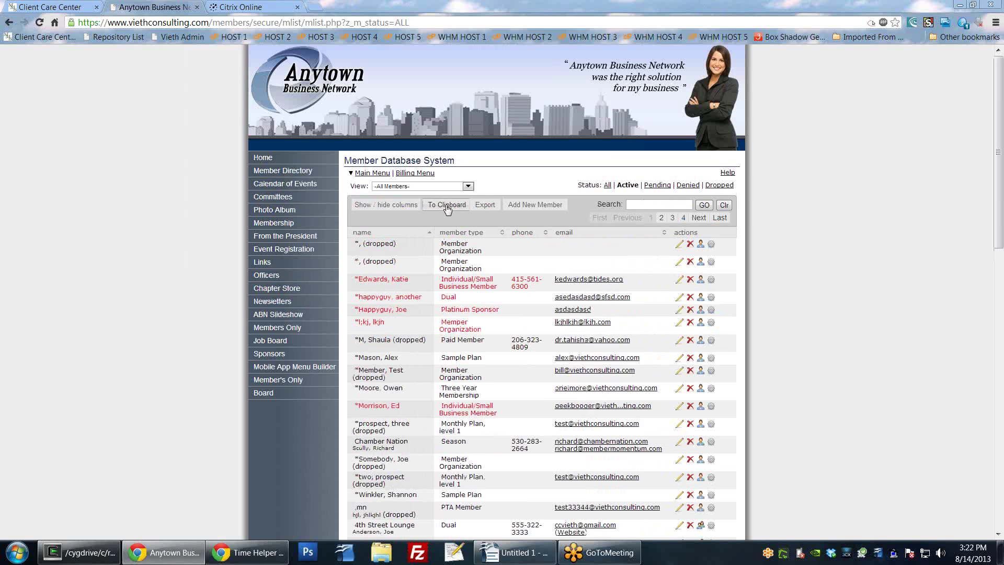
- Show the State and City columns in the member list and hide them again
click(373, 203)
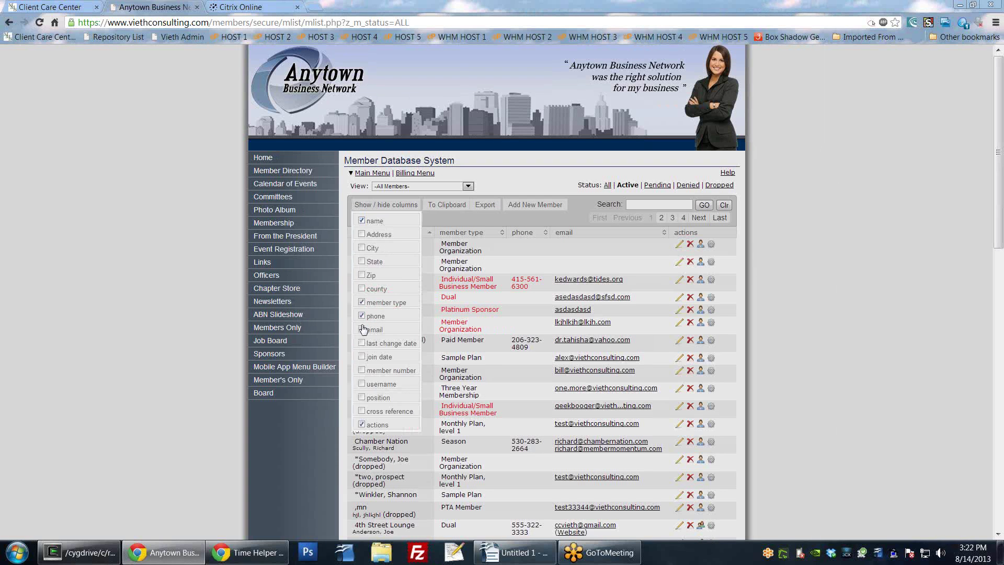
click(361, 261)
click(362, 247)
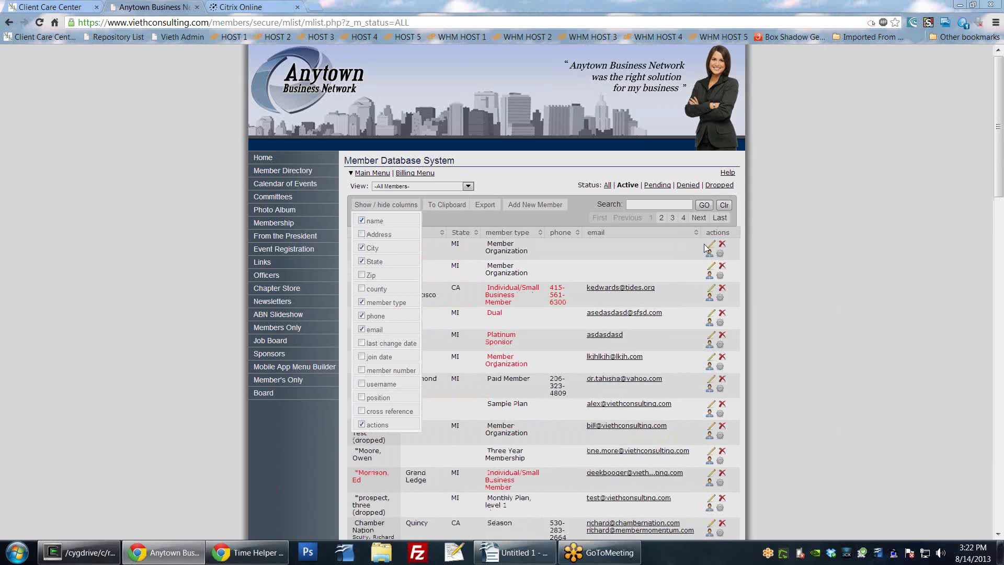
click(361, 261)
click(361, 247)
click(372, 206)
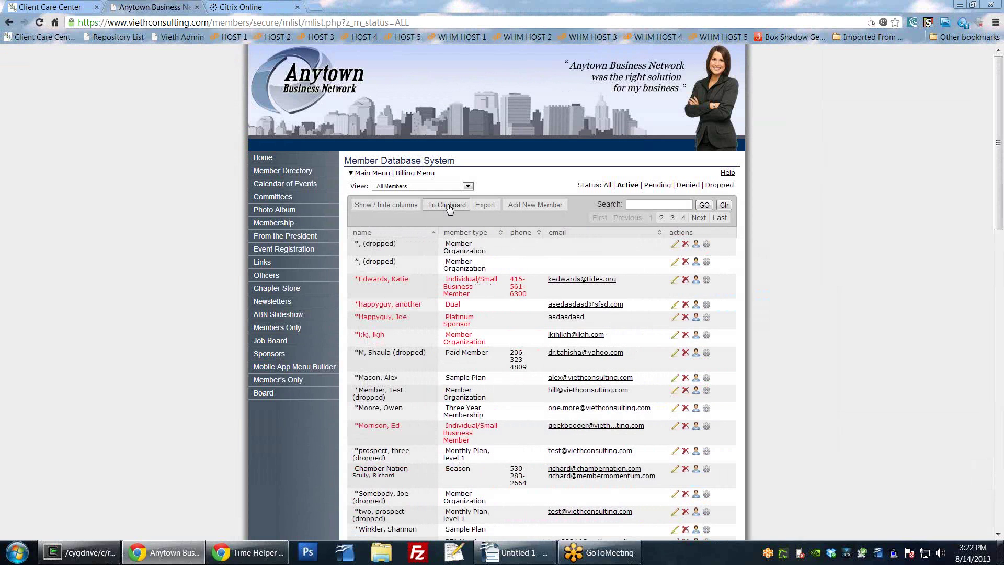
- Set the member list to show all entries on one page
mouse_move(481, 208)
scroll(617, 371, down, 2)
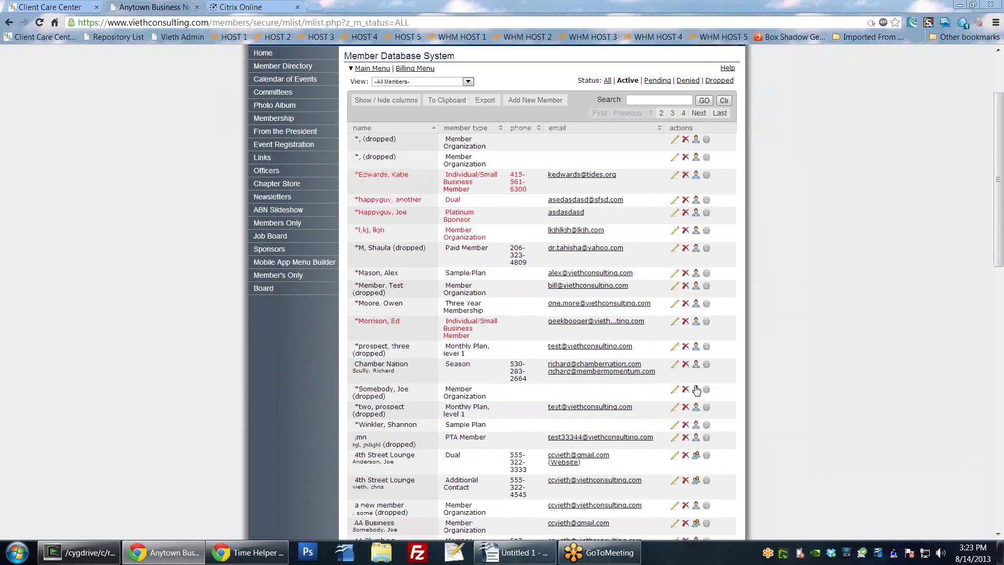
scroll(698, 387, down, 3)
scroll(702, 383, down, 10)
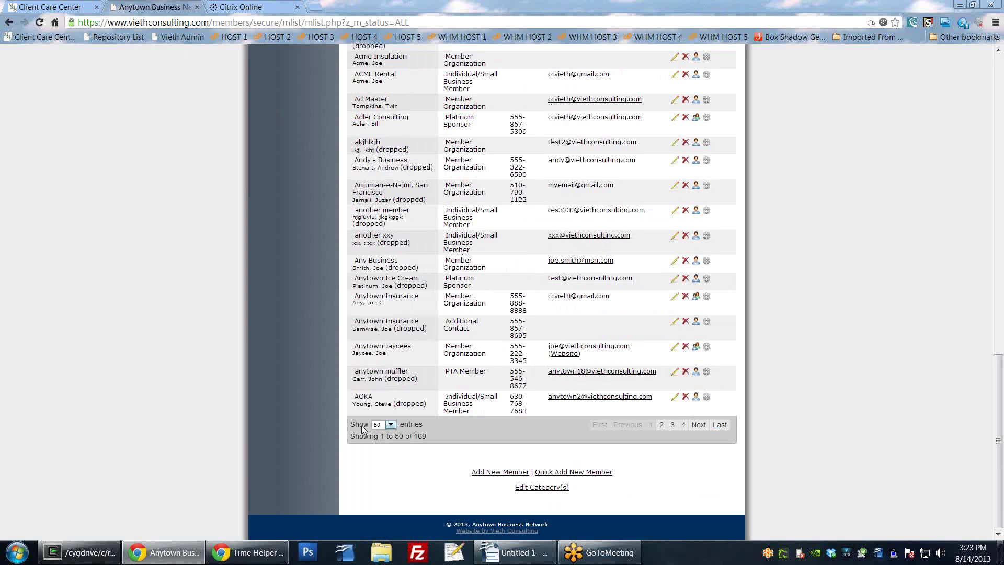
click(389, 425)
click(387, 463)
- Check which export formats are offered for the member list
scroll(576, 314, up, 20)
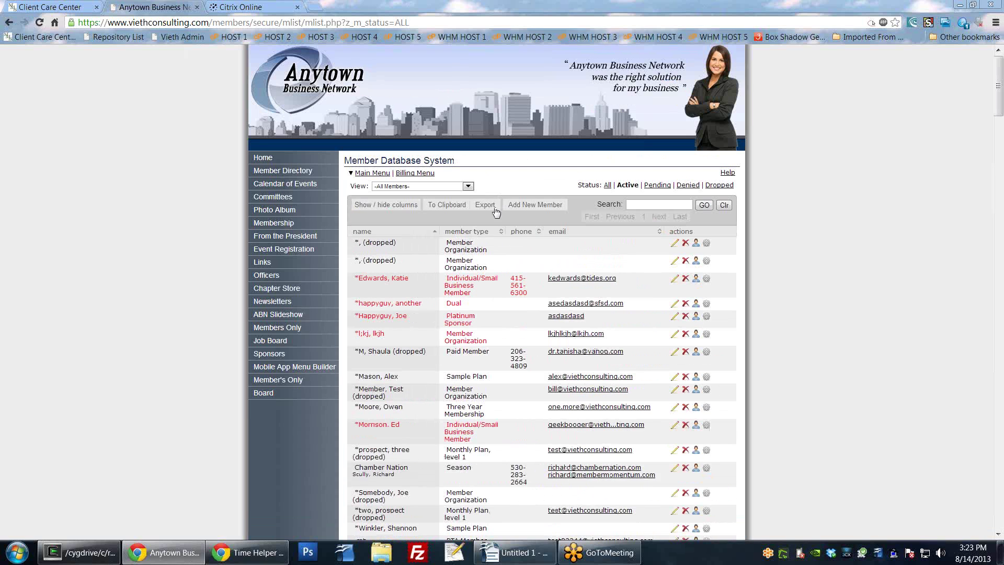
click(490, 204)
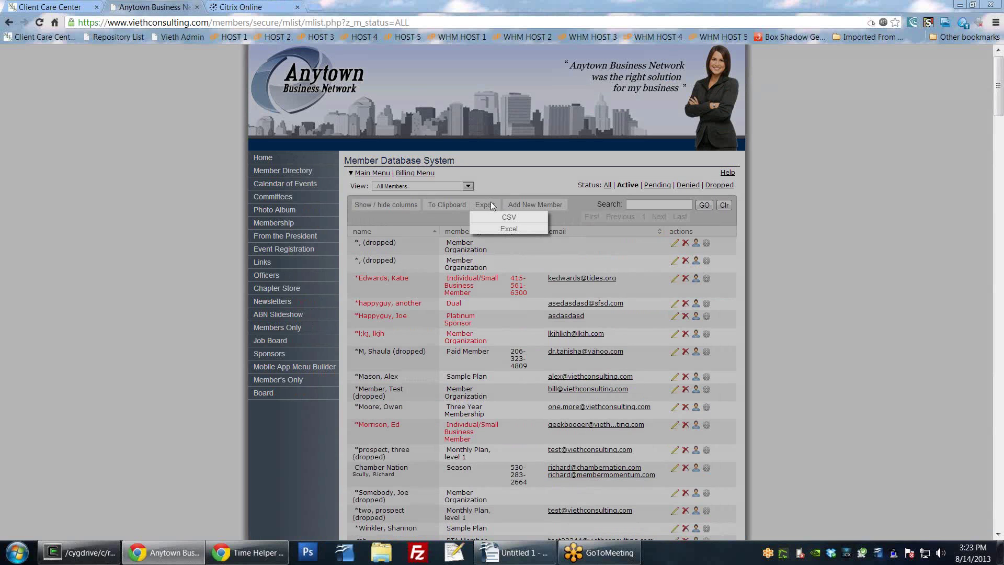
click(754, 227)
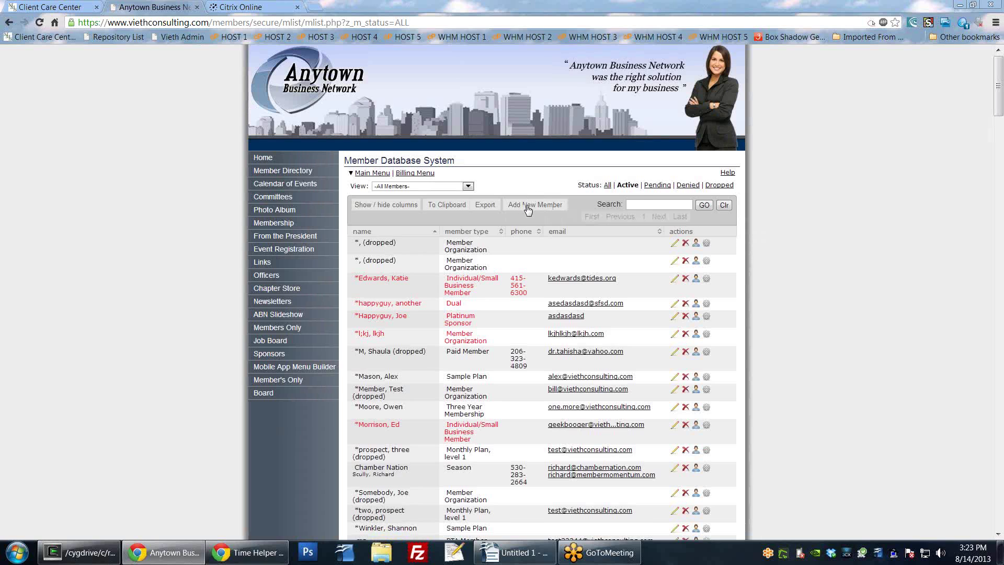
- Search the member database by a member's surname and widen the view to all record types
click(680, 202)
text(bross)
click(704, 205)
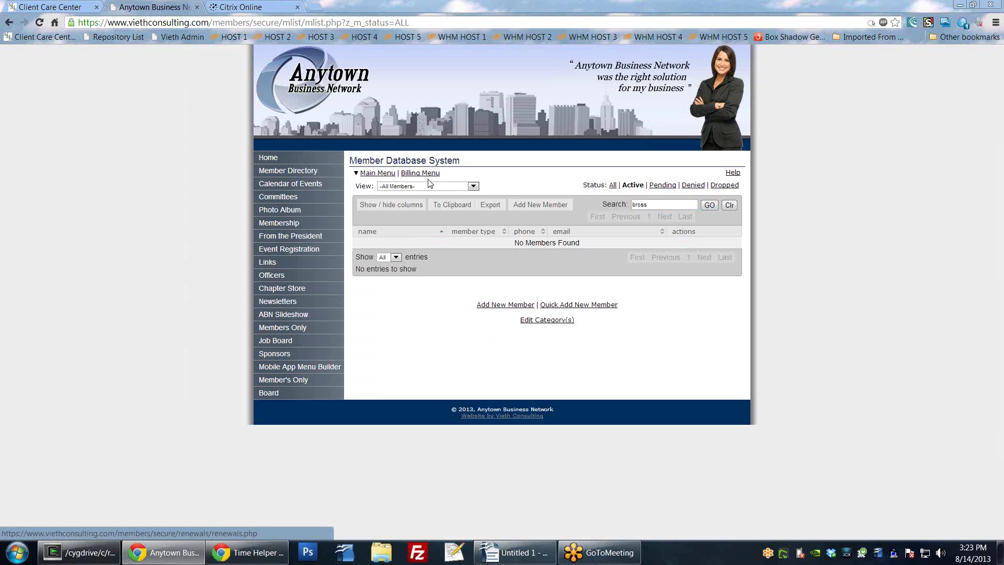
click(426, 186)
click(422, 206)
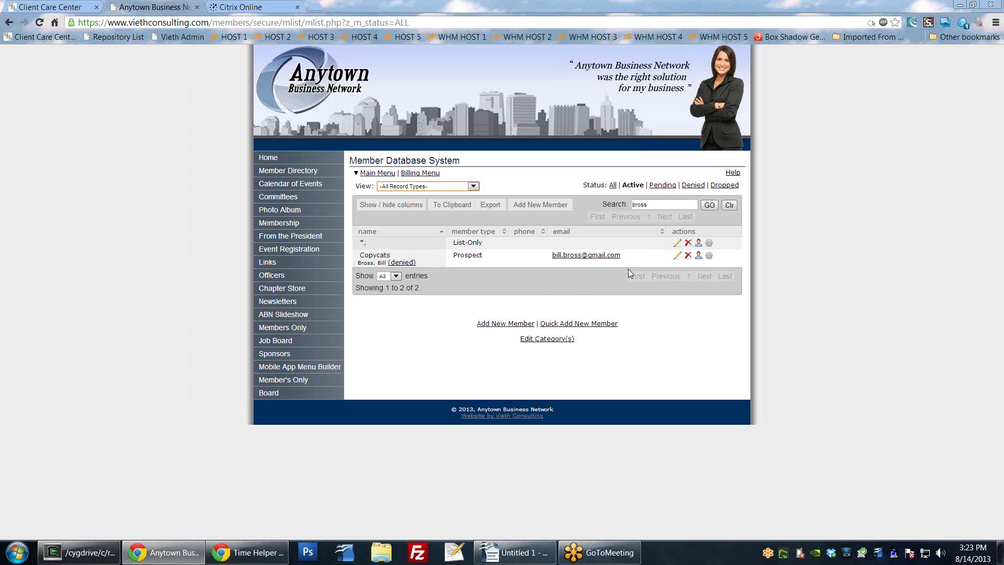
- Clear the member search and open the form for adding a new member
click(729, 207)
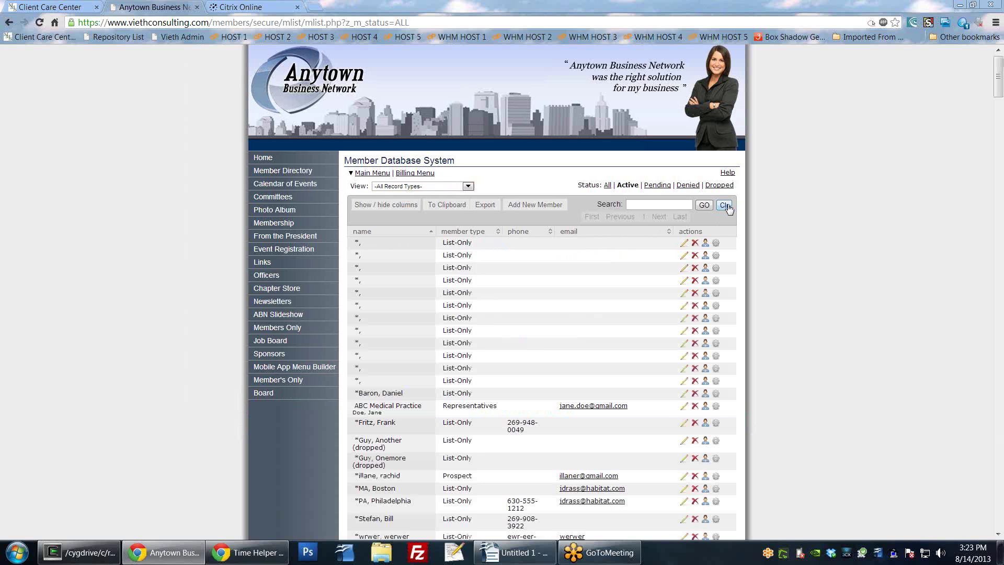
scroll(789, 225, down, 1)
scroll(749, 156, up, 1)
click(544, 205)
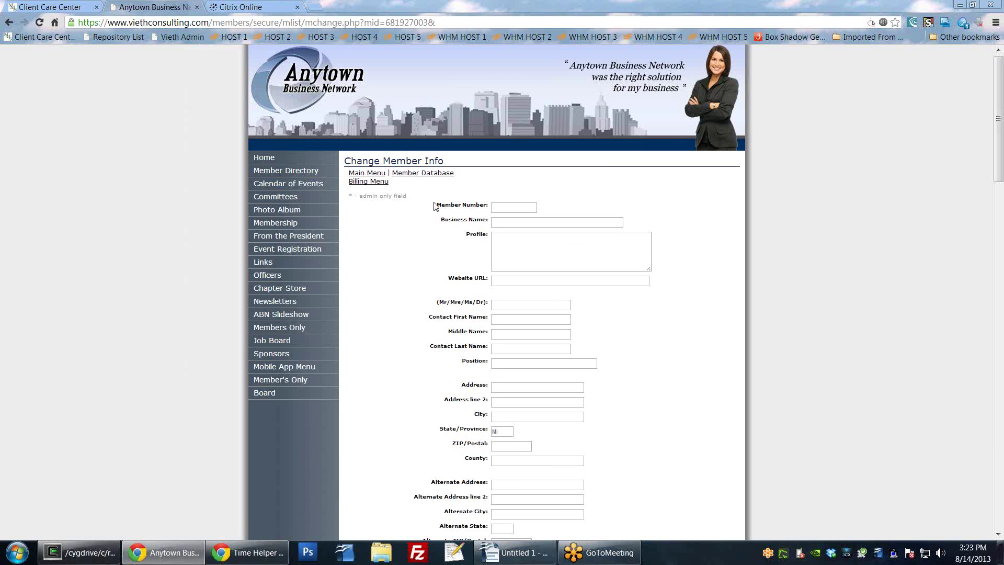
- Examine the business, contact name, address, alternate address and phone fields of the new member form
drag(437, 205, 536, 420)
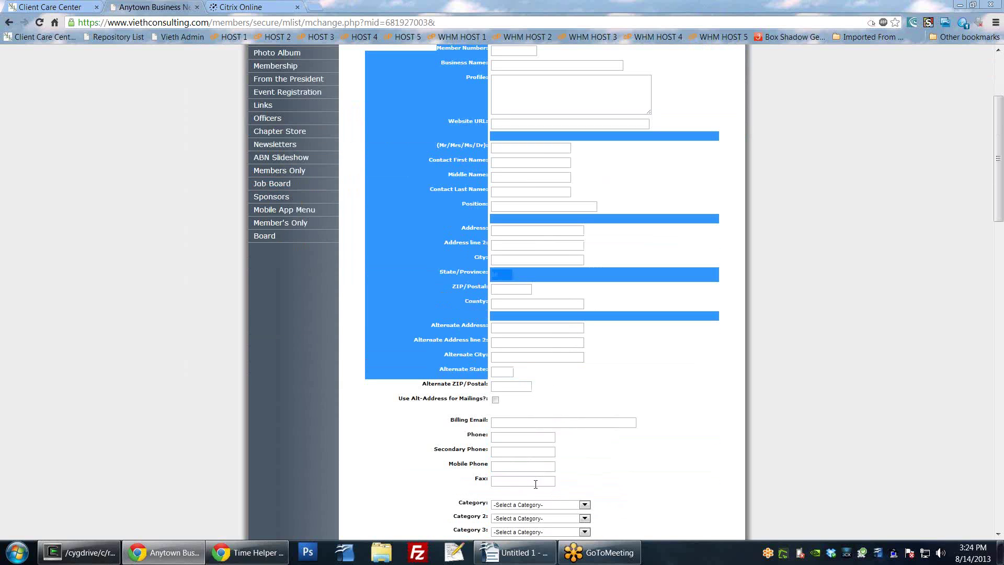
drag(488, 481, 489, 482)
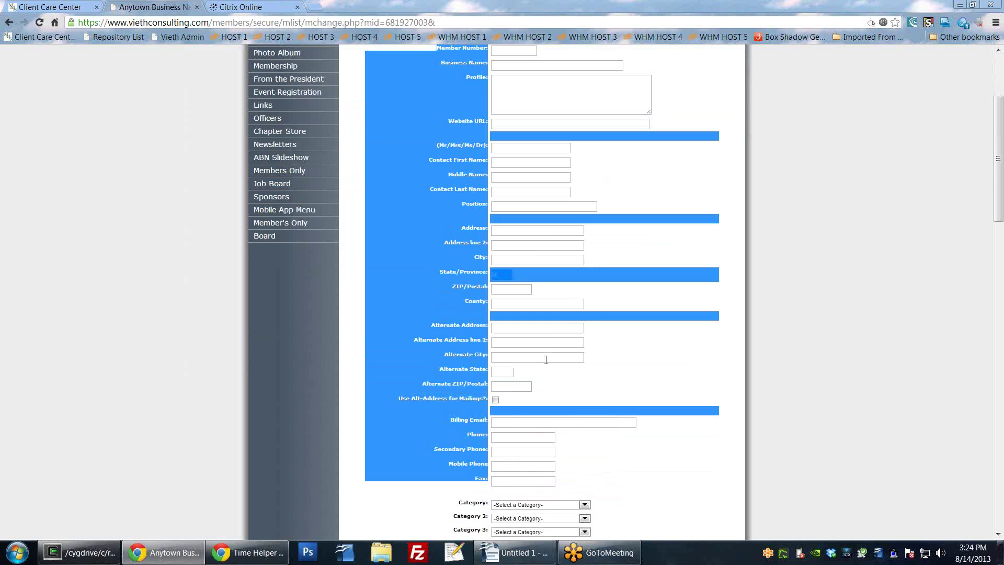
scroll(544, 355, up, 1)
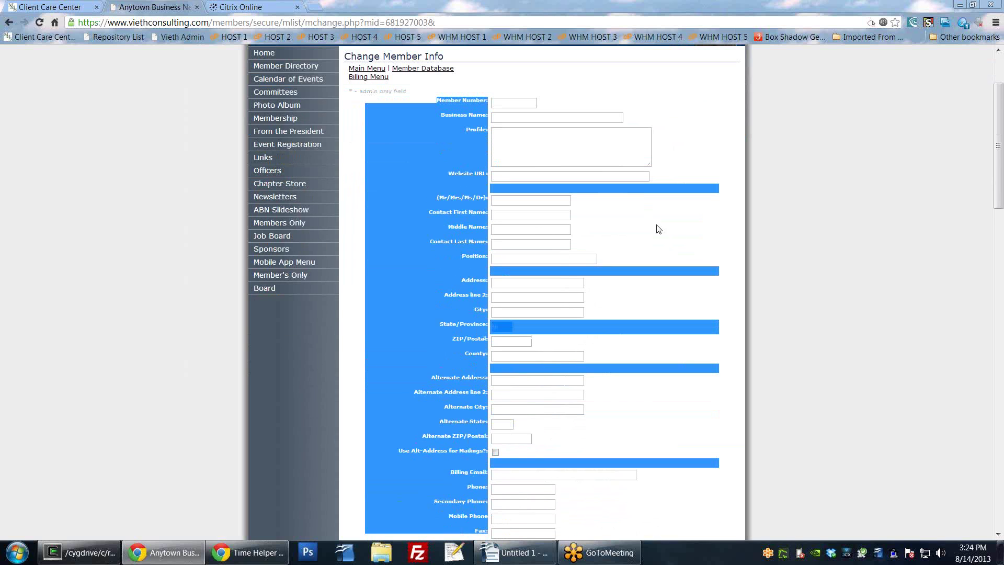
click(517, 116)
key(Tab)
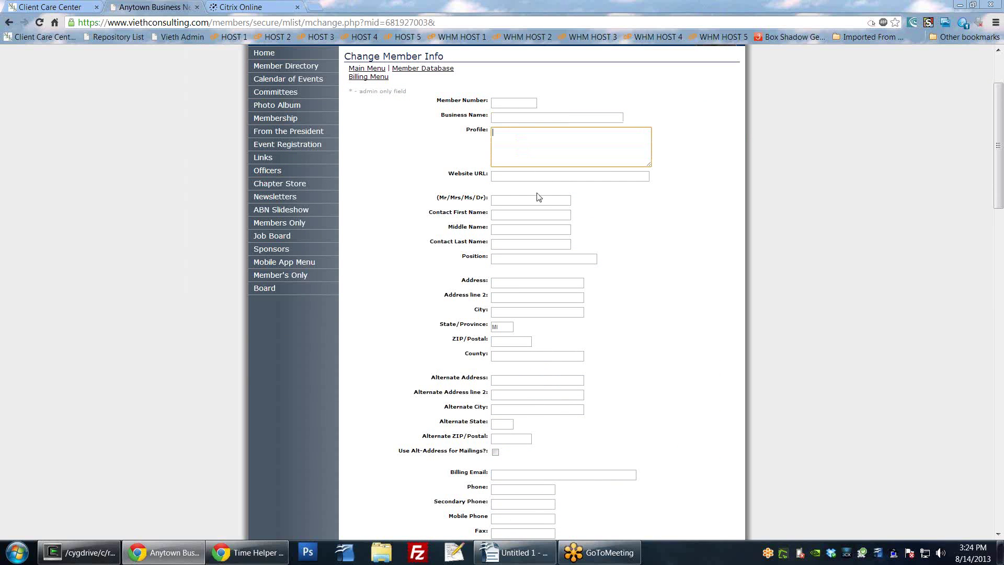
key(Tab)
scroll(511, 157, down, 1)
scroll(509, 166, down, 1)
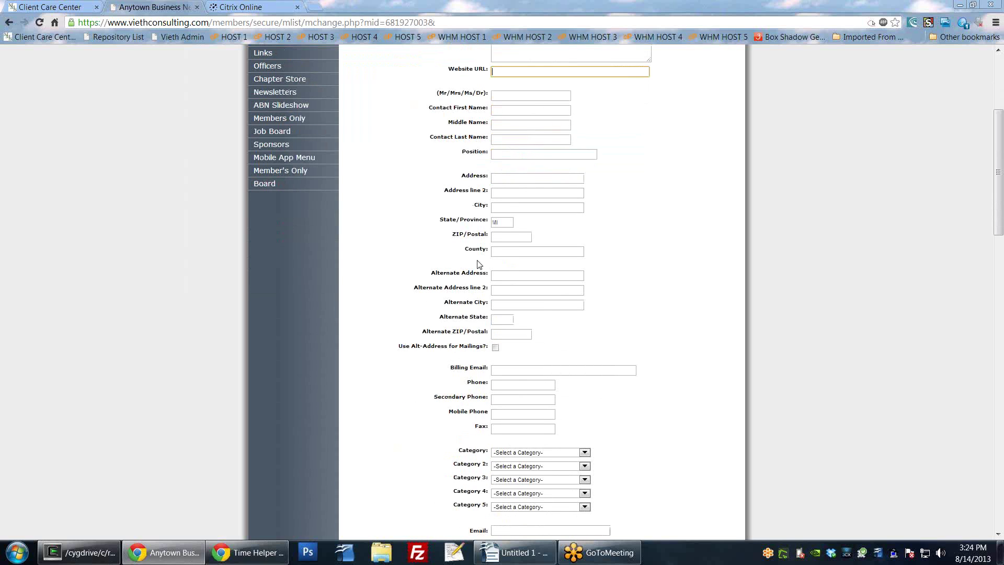
scroll(487, 324, down, 1)
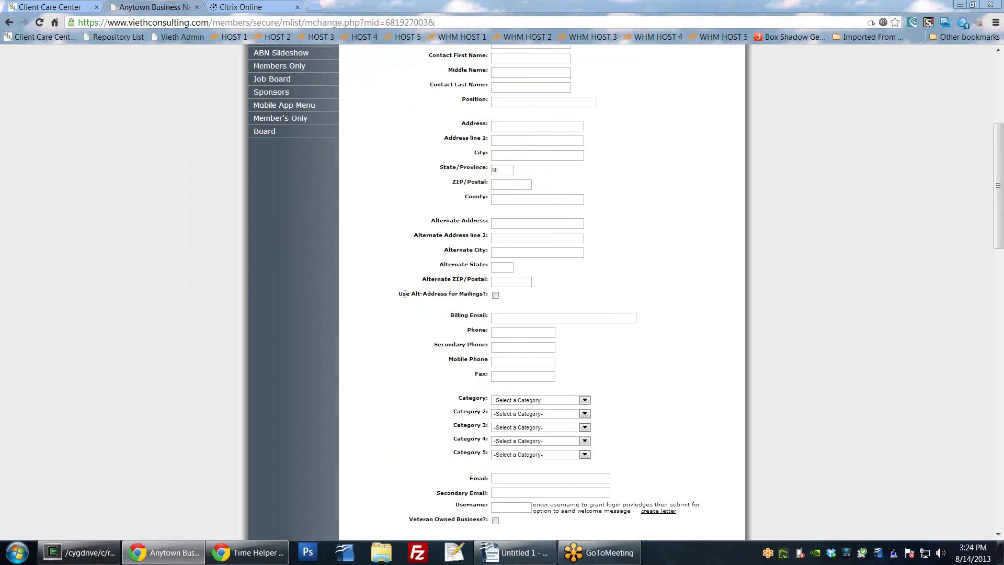
- Enable the use of the alternate address for mailings and disable it again
drag(398, 294, 489, 296)
click(495, 295)
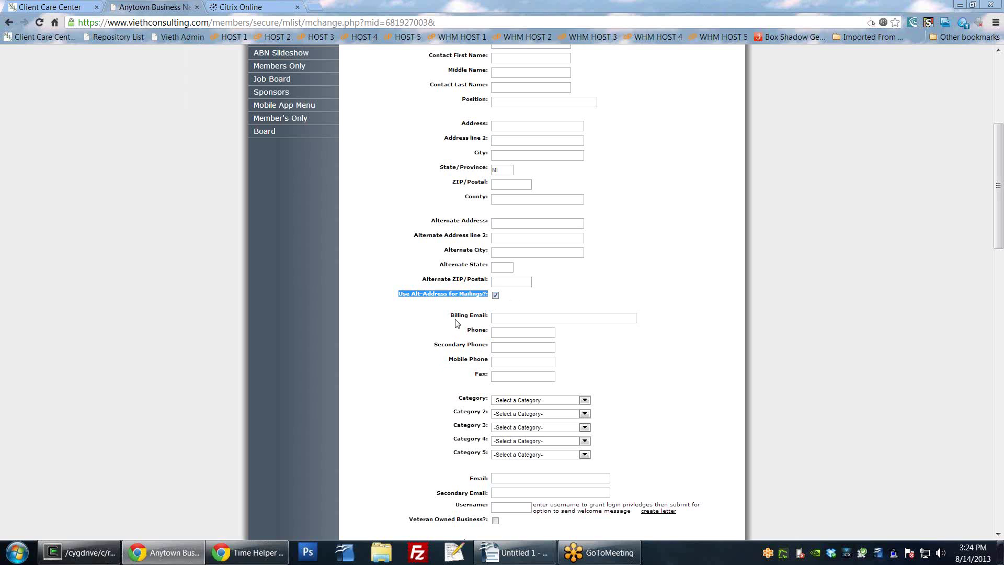
click(495, 295)
- Examine the billing email field and the five category fields in the new member form
scroll(647, 297, down, 3)
drag(447, 162, 495, 172)
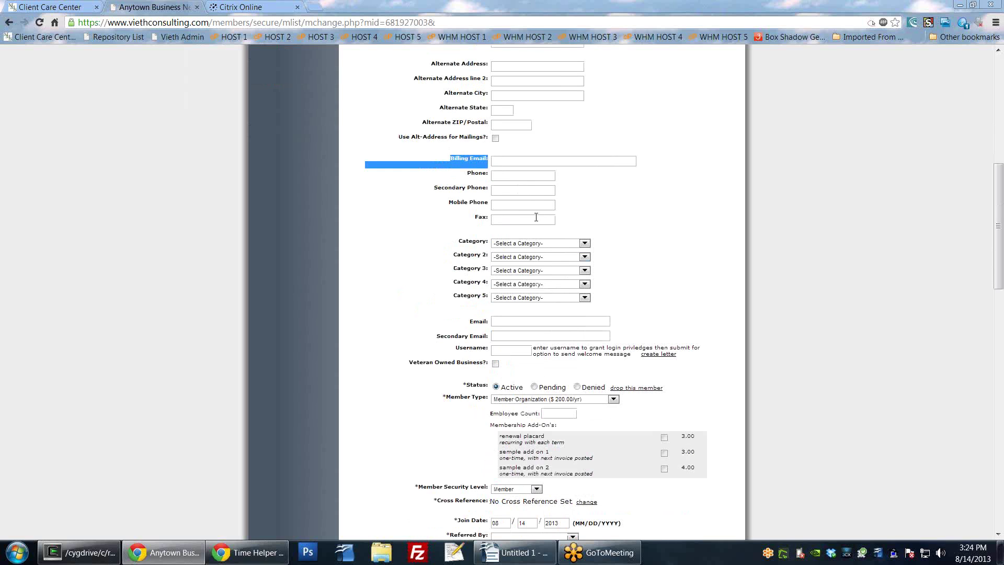
scroll(439, 225, down, 1)
drag(458, 189, 489, 246)
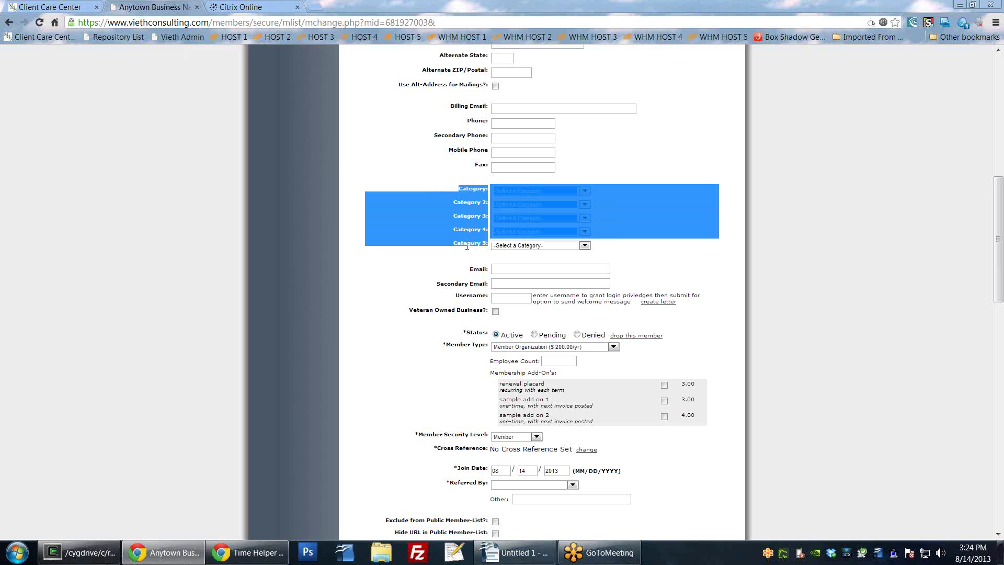
click(465, 191)
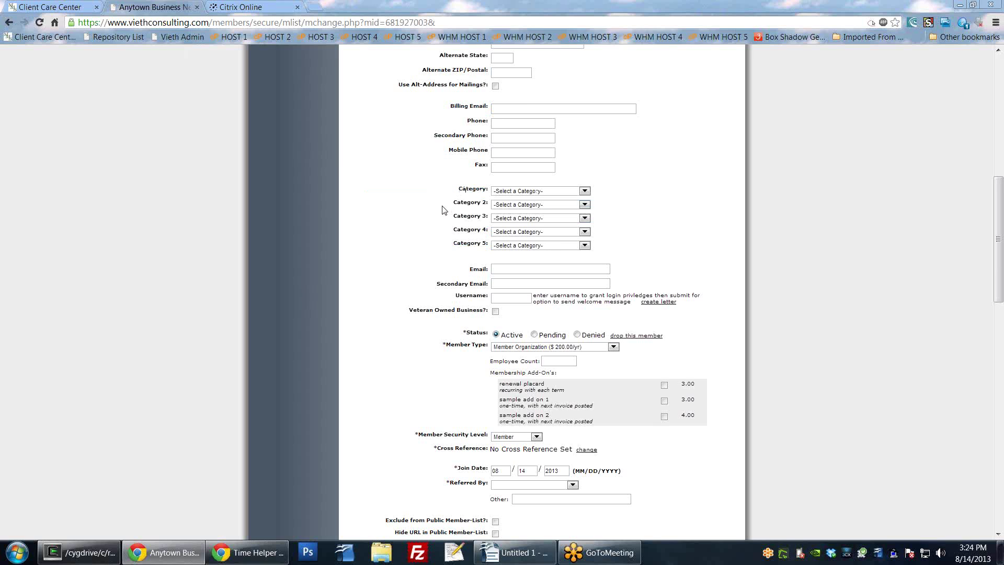
- Set the member's first four categories to Bills Category, Advertising Agencies, Auto - Paint & Body and Automotive
click(585, 191)
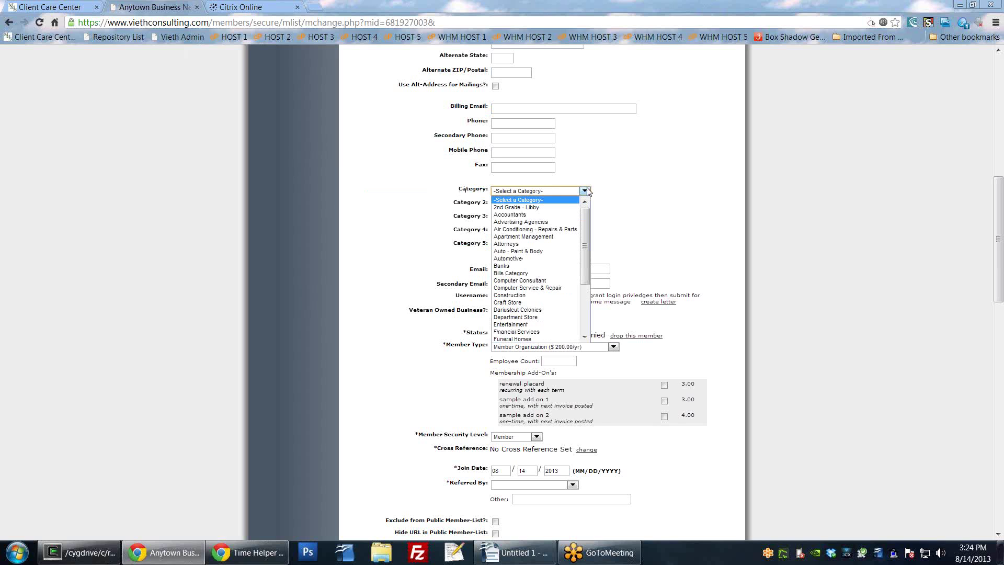
click(521, 274)
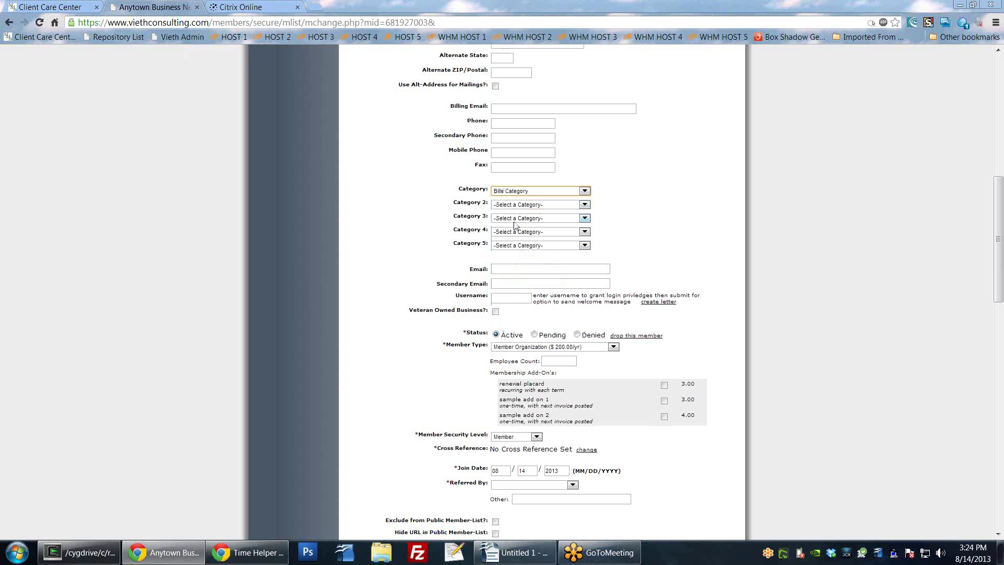
click(515, 205)
click(514, 226)
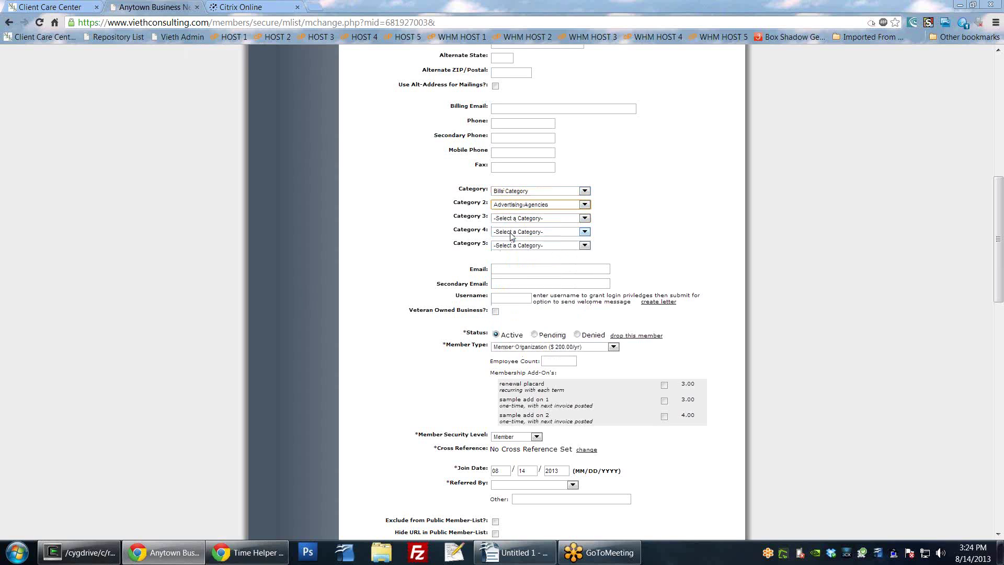
click(512, 219)
click(517, 280)
click(521, 232)
click(532, 300)
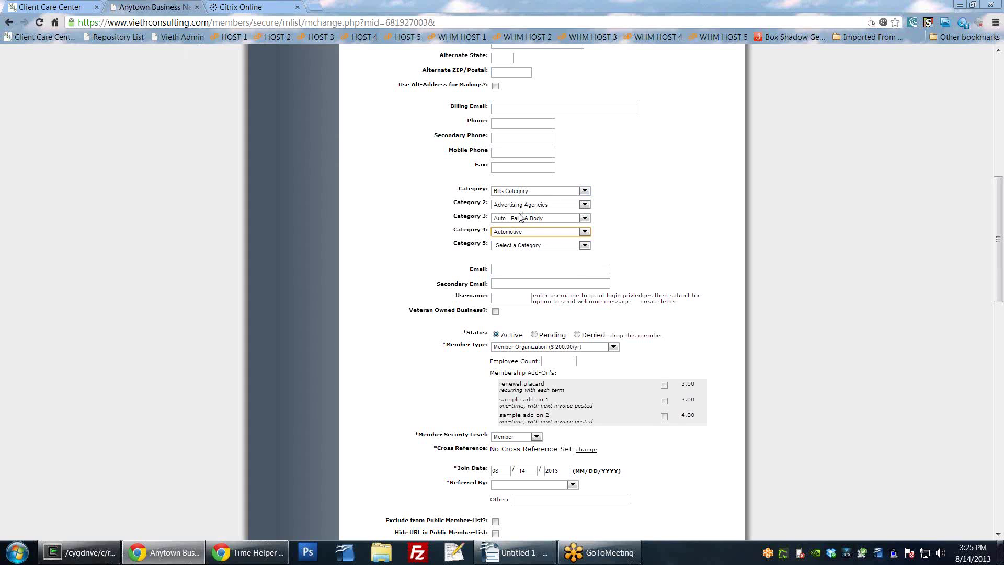
- Examine the email, secondary email and username fields of the new member form
click(455, 267)
scroll(450, 235, down, 3)
click(501, 112)
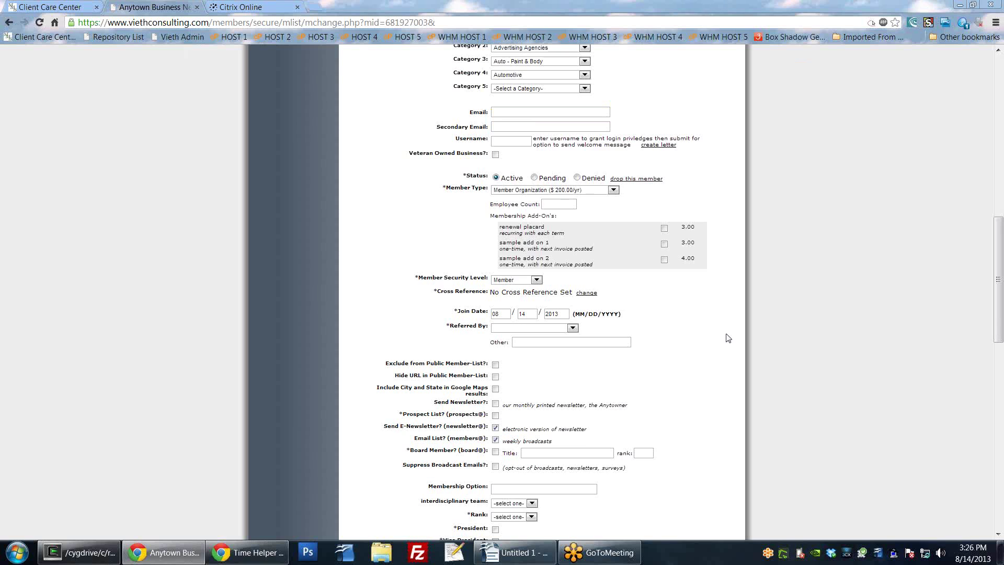
scroll(727, 337, up, 2)
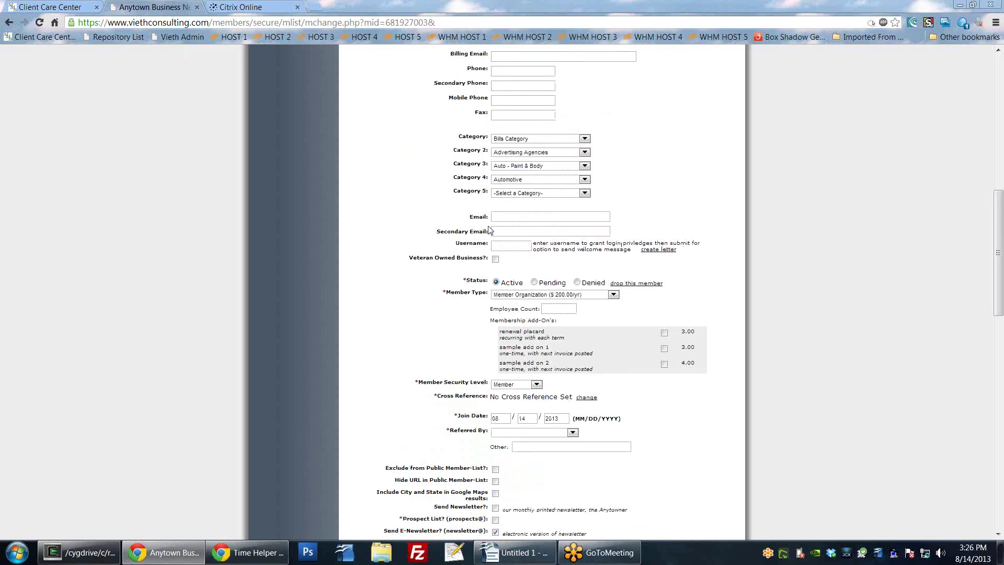
click(525, 219)
scroll(509, 217, down, 2)
click(513, 141)
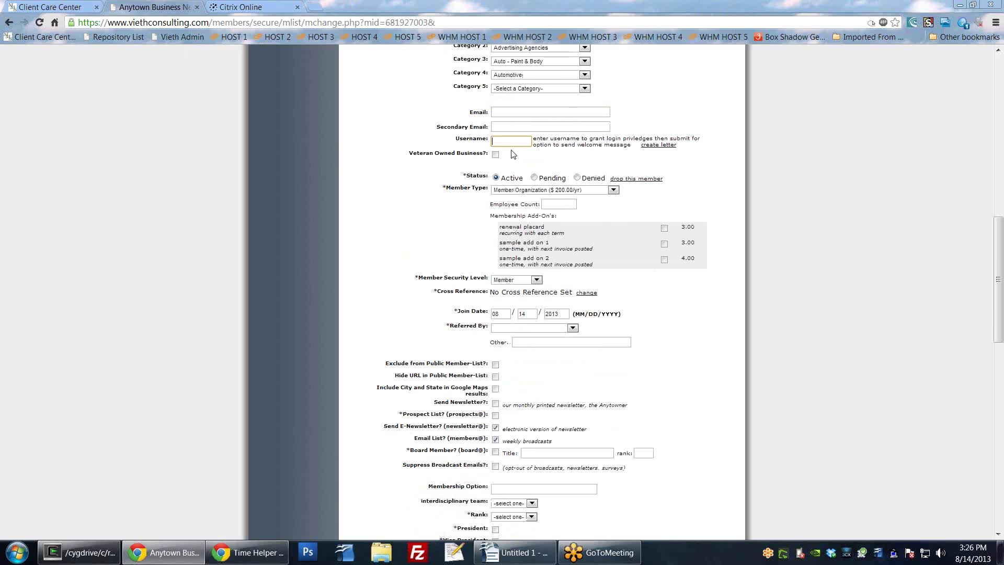
- Set the member's username to testuser10 and look over the status options
text(testuser10)
scroll(491, 138, down, 1)
drag(462, 131, 623, 136)
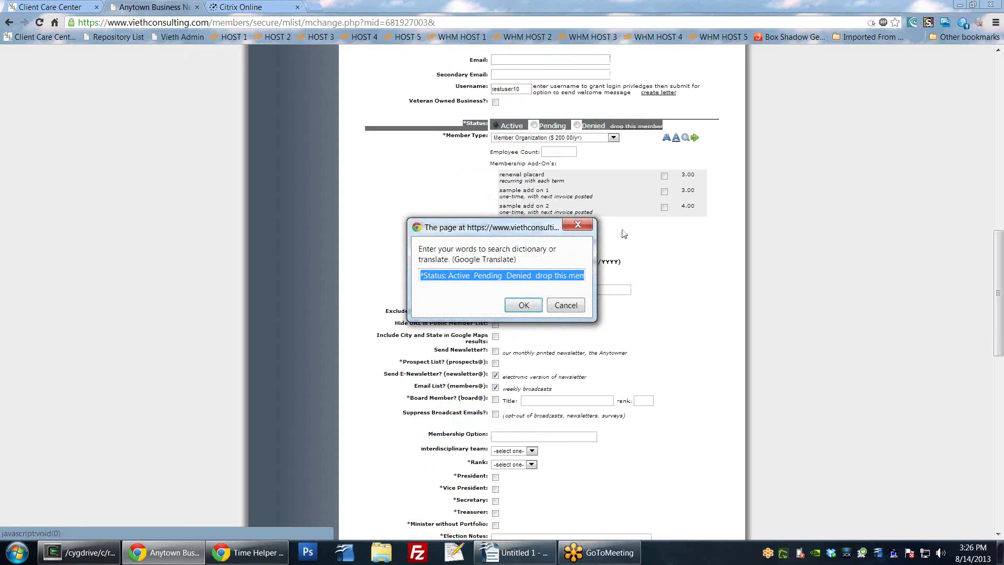
click(578, 224)
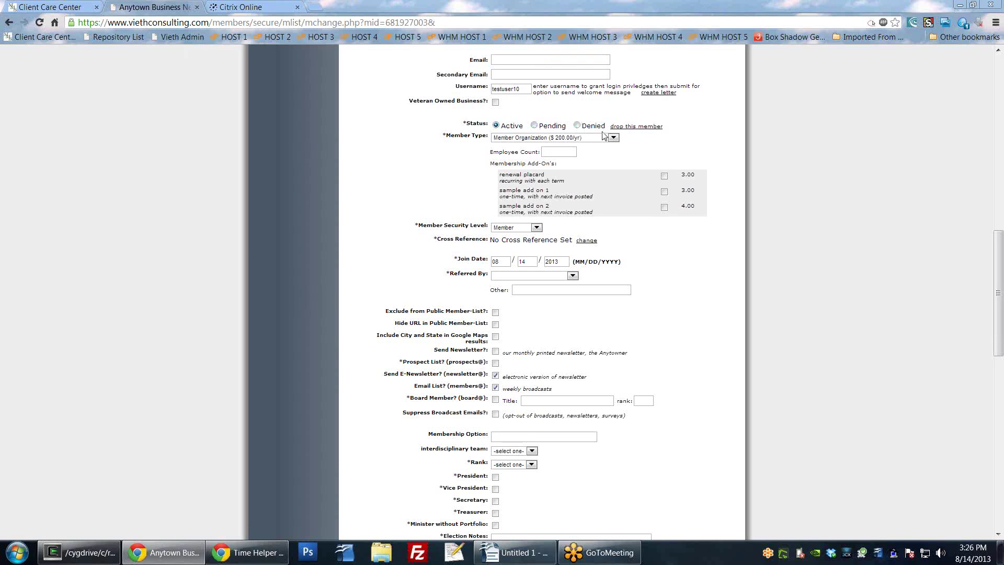
- Set the member type to Bills Member Plan
scroll(795, 209, up, 1)
drag(442, 188, 487, 189)
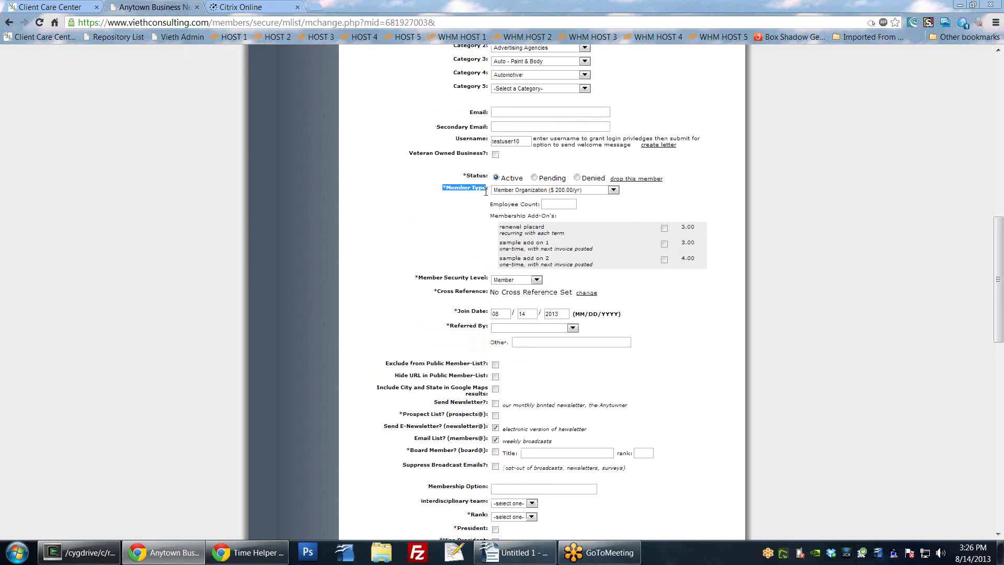
click(571, 191)
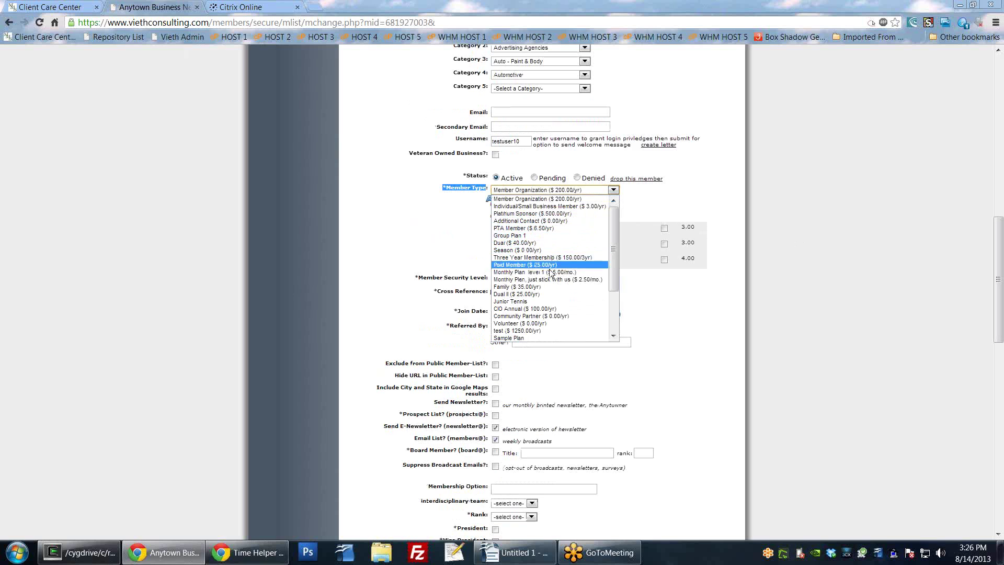
scroll(555, 271, down, 3)
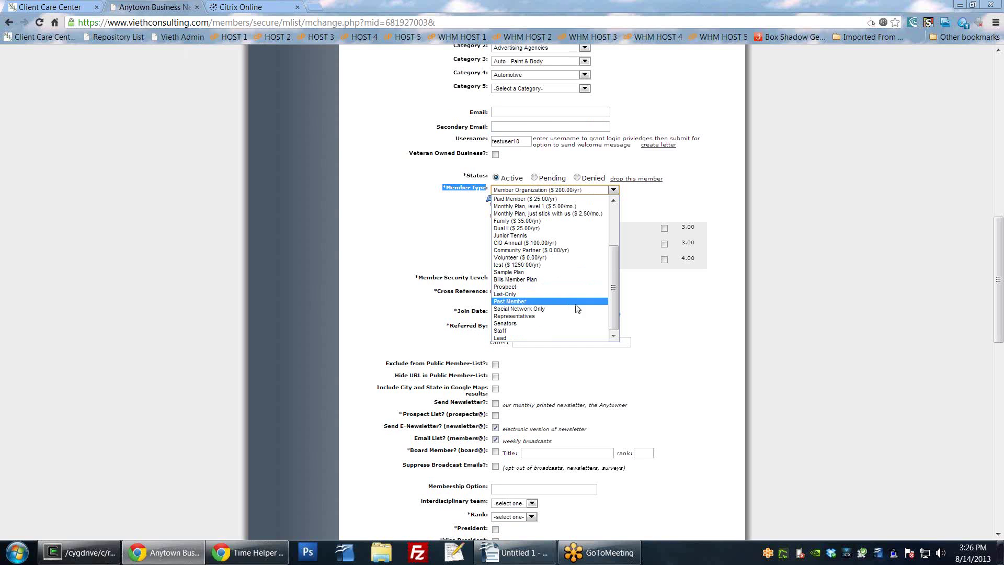
click(532, 279)
click(453, 225)
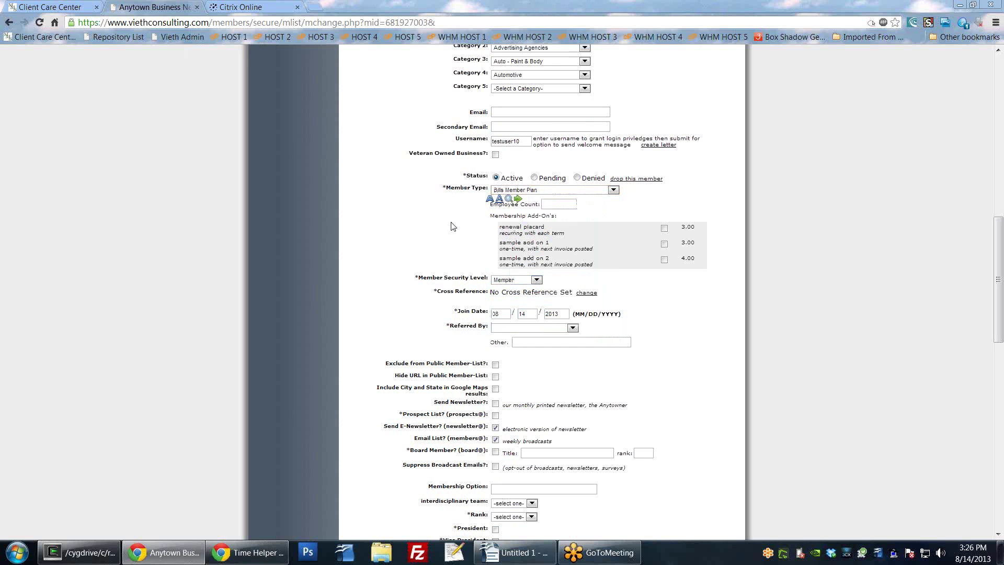
- Set the employee count of the member to 24
drag(494, 204, 543, 205)
click(558, 204)
text(24)
click(656, 205)
- Examine the membership add-ons and the choices for the member security level
scroll(478, 256, down, 1)
drag(489, 163, 564, 168)
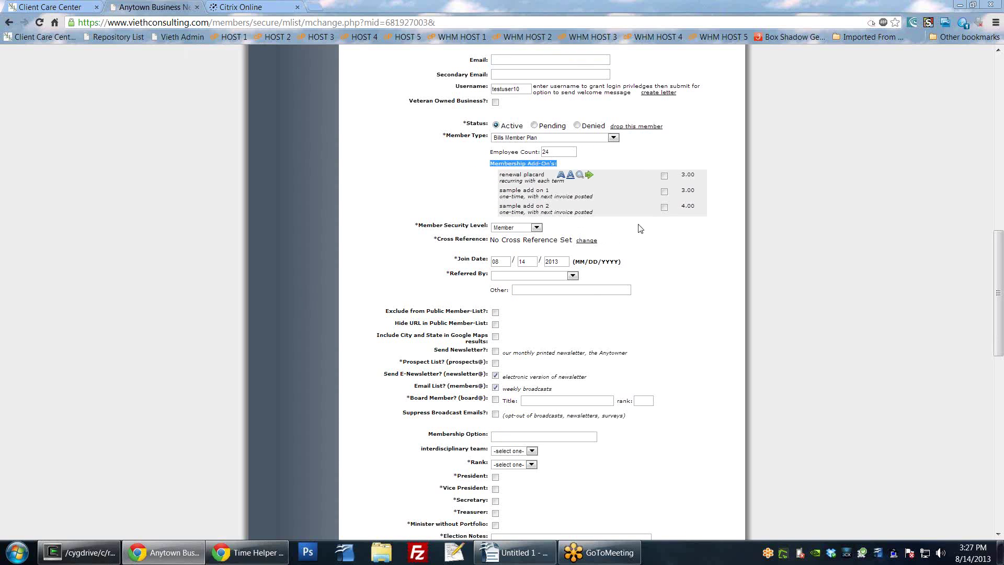
click(763, 268)
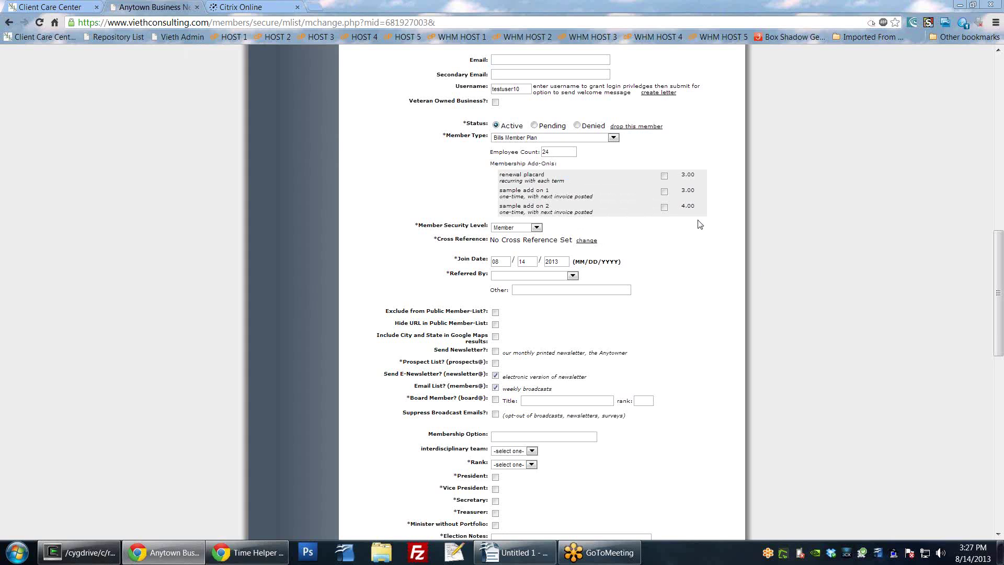
scroll(716, 230, down, 1)
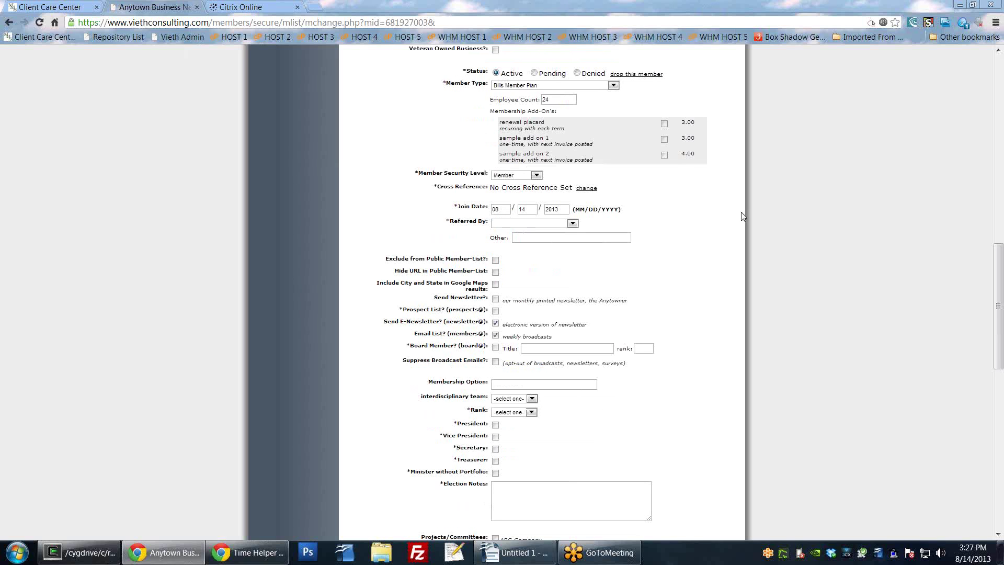
click(528, 178)
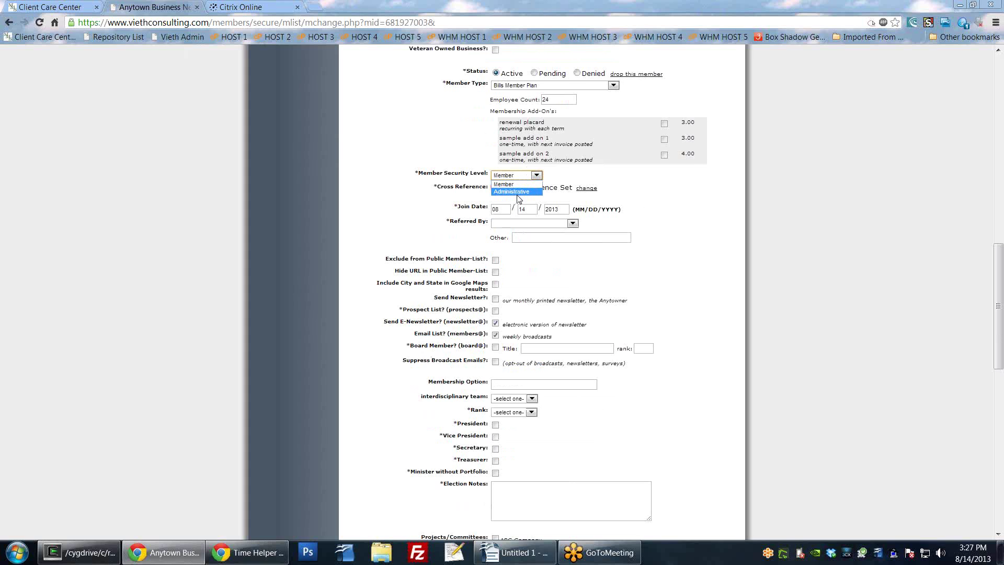
click(537, 179)
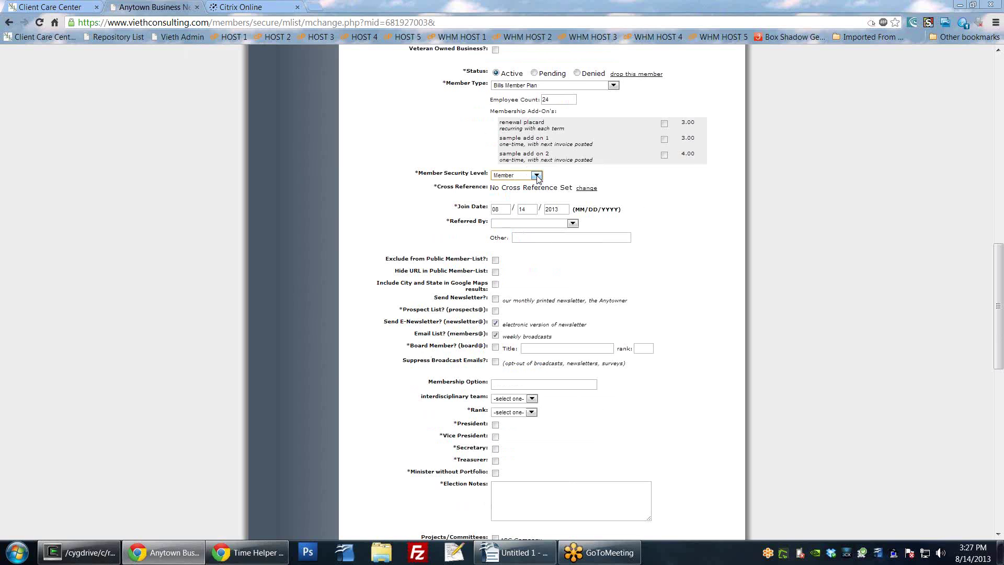
click(575, 178)
- Open the cross-reference setting for changing and browse the list of existing members without choosing one
drag(438, 190, 487, 187)
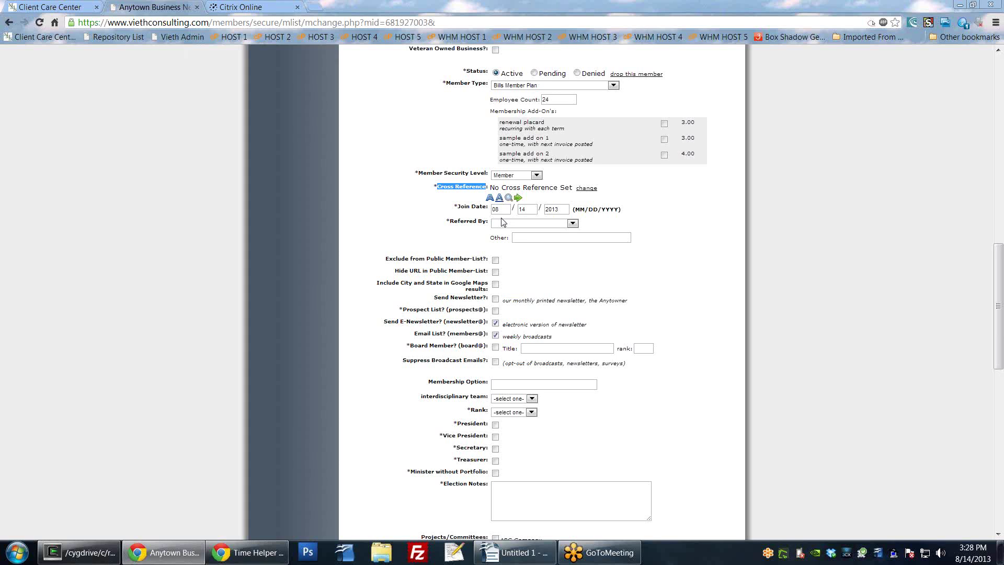
click(450, 79)
click(595, 192)
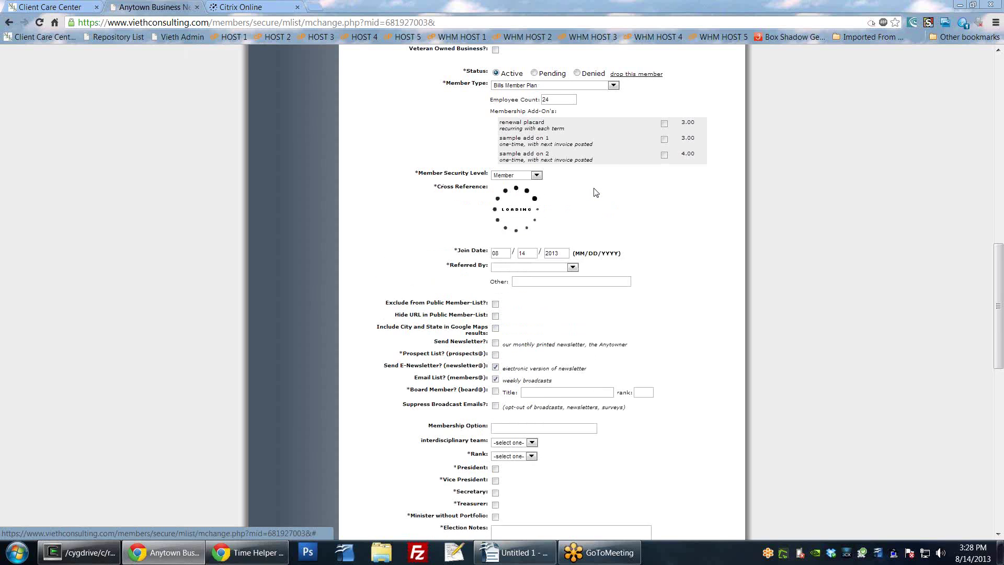
click(614, 192)
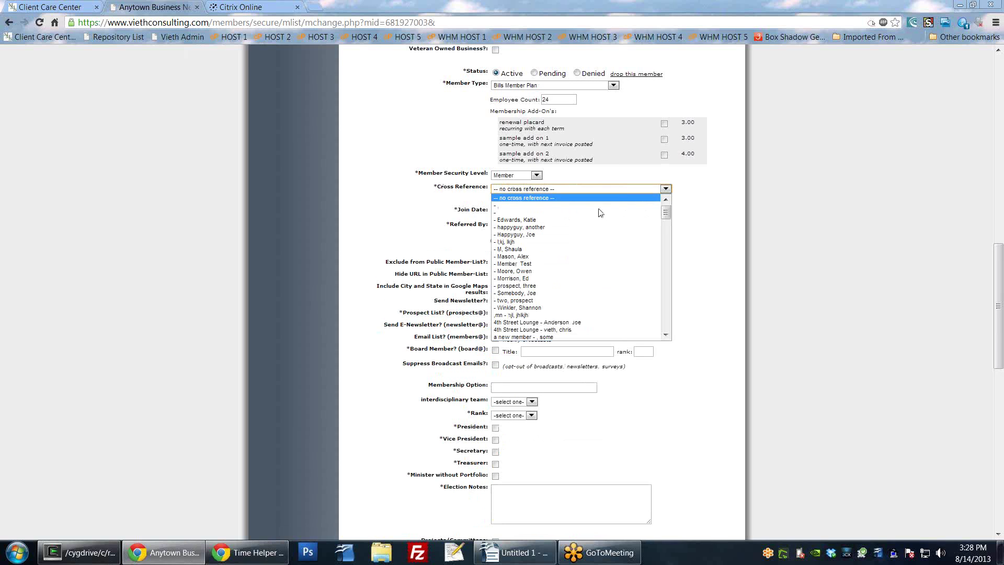
scroll(565, 279, down, 3)
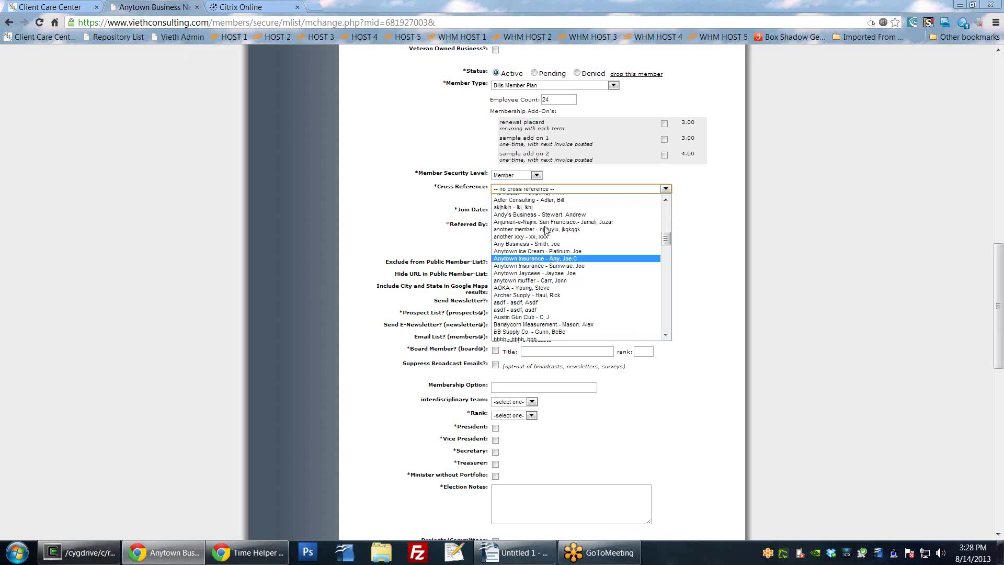
click(709, 218)
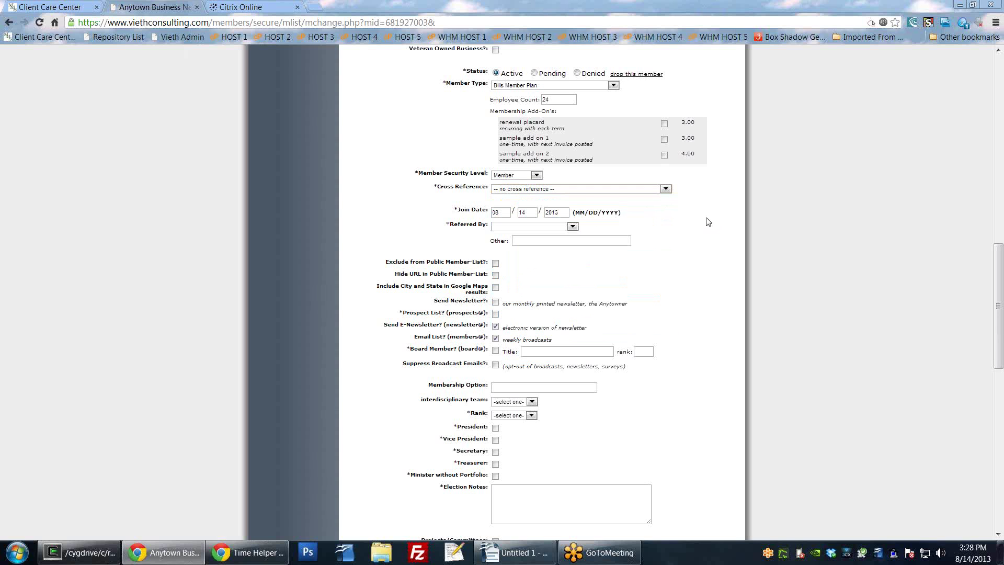
- Open the option for adding a record cross-referenced to this member and return to the member form
scroll(708, 284, down, 15)
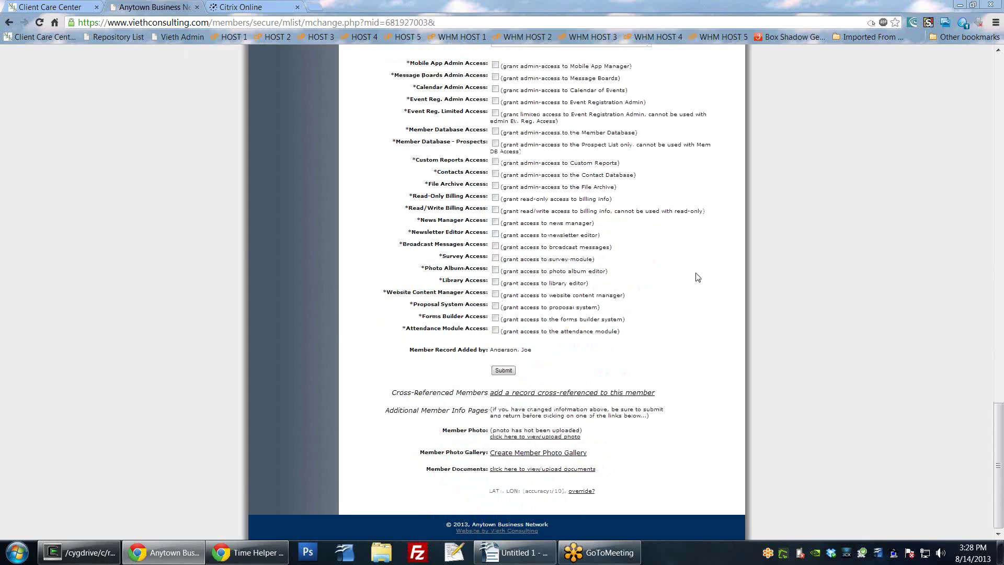
drag(392, 396, 662, 397)
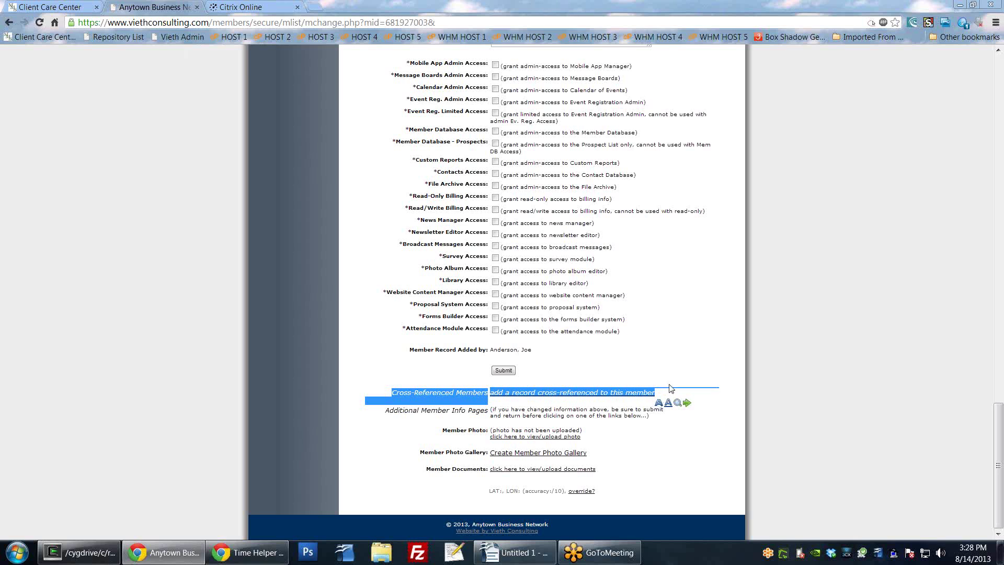
click(668, 388)
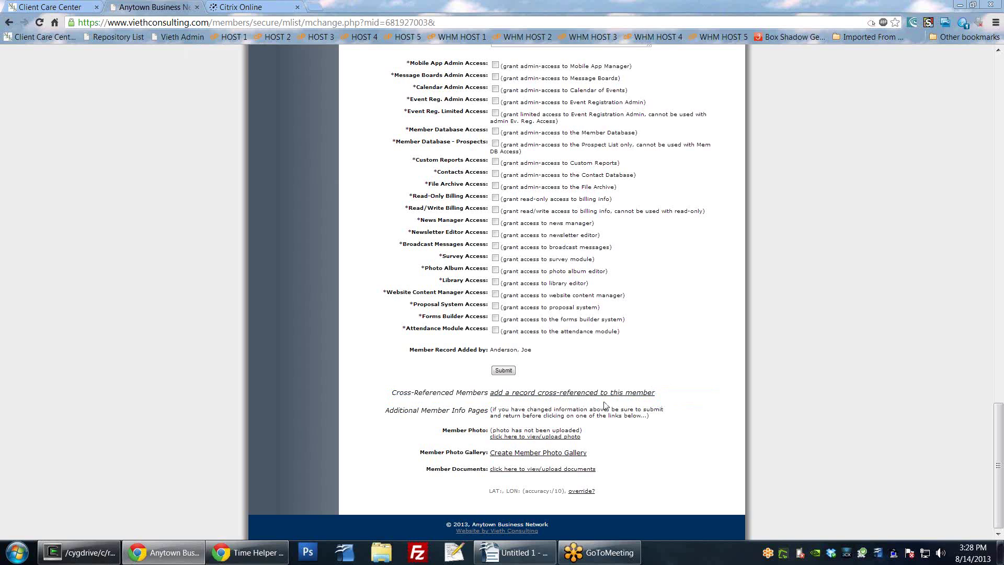
click(574, 393)
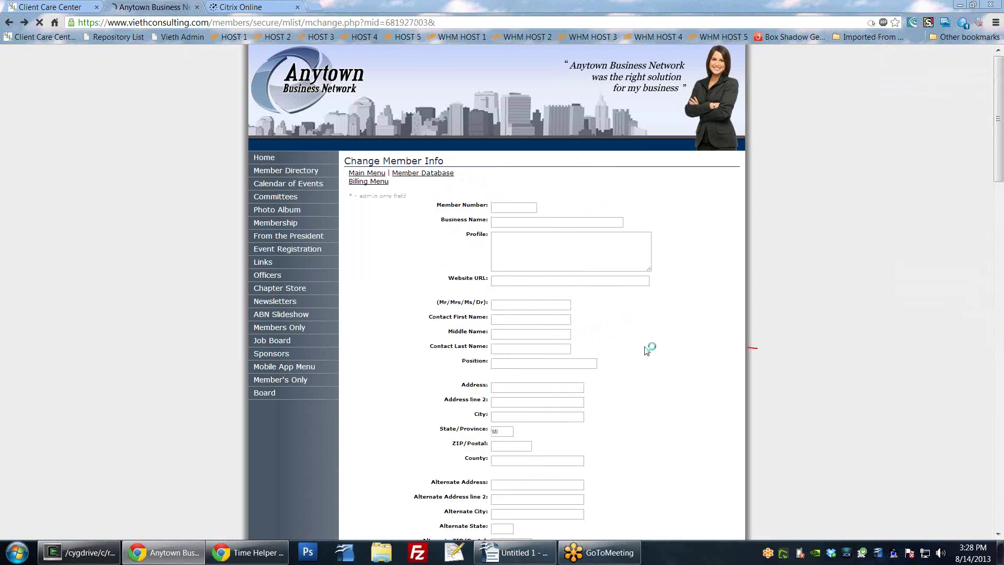
scroll(670, 354, up, 4)
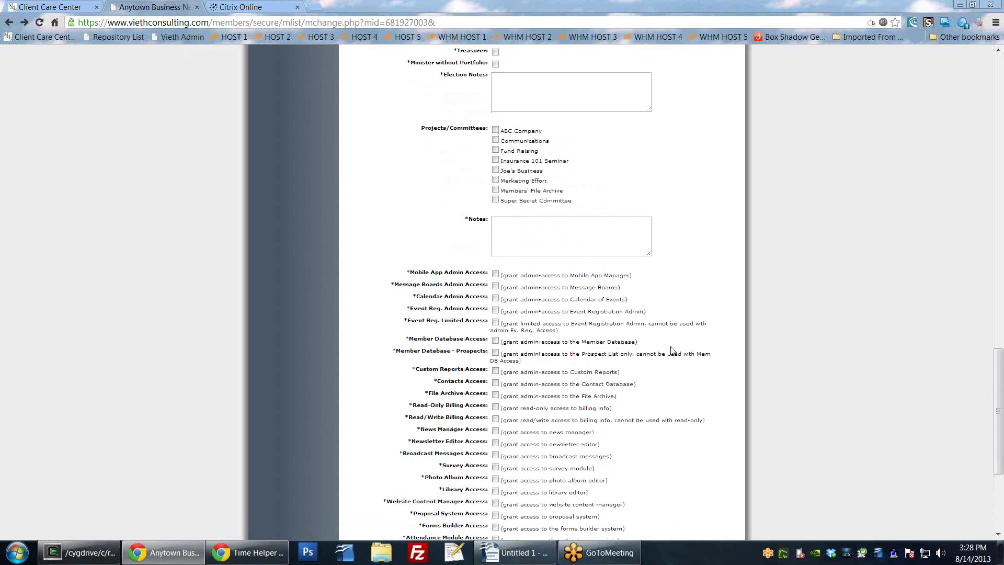
scroll(677, 392, up, 8)
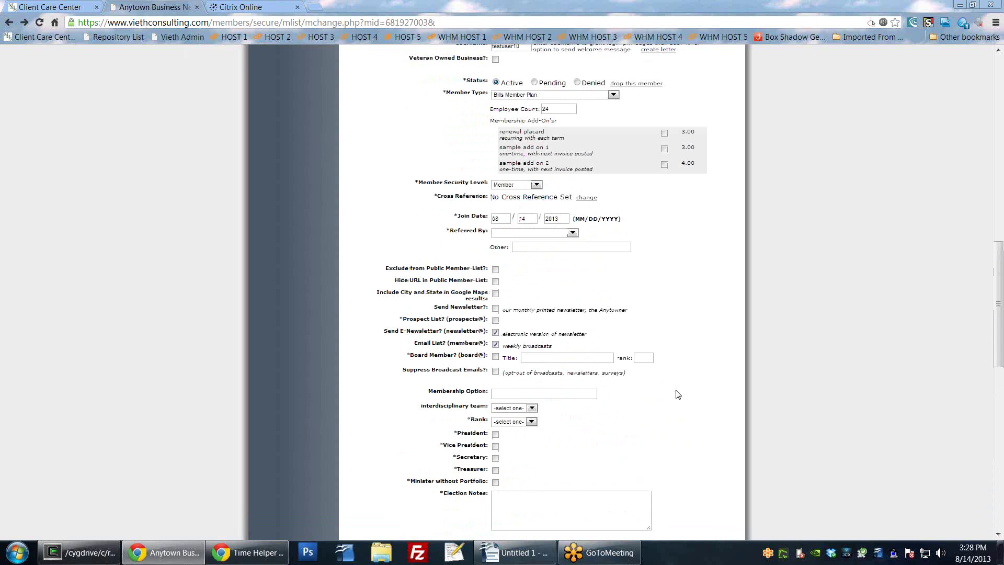
- Examine the asterisk that marks the member security level as an admin-only field
scroll(580, 289, up, 1)
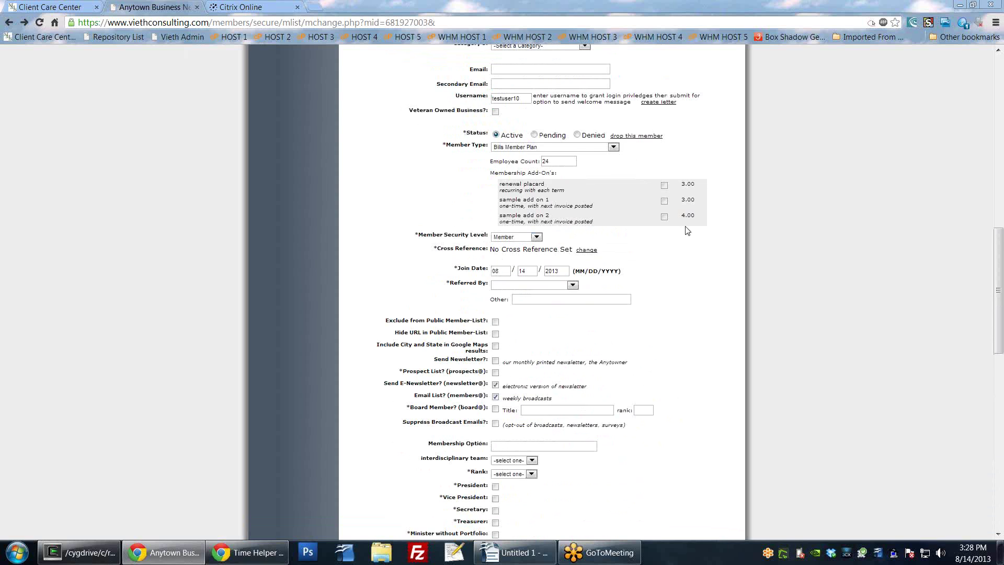
scroll(680, 230, down, 1)
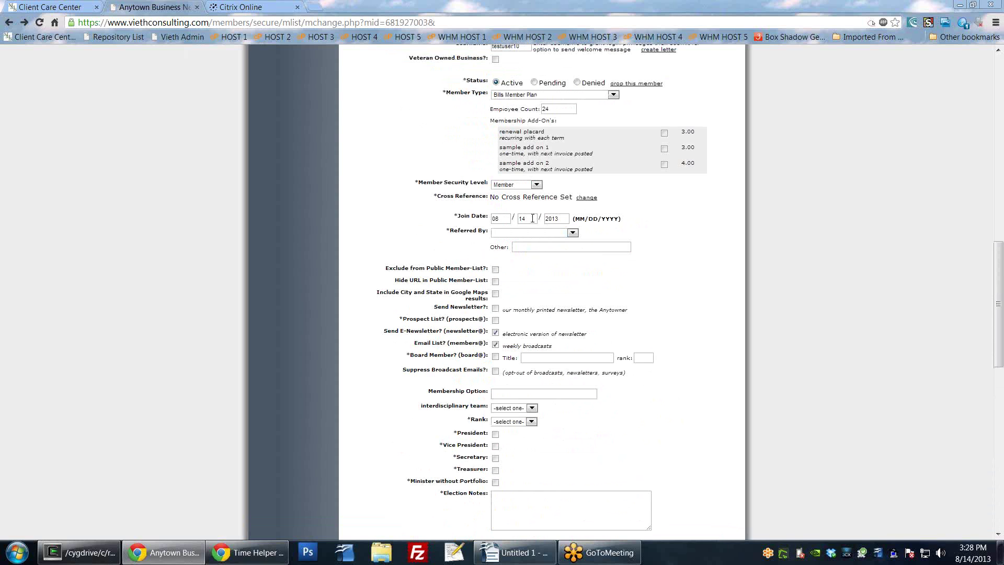
scroll(637, 246, up, 1)
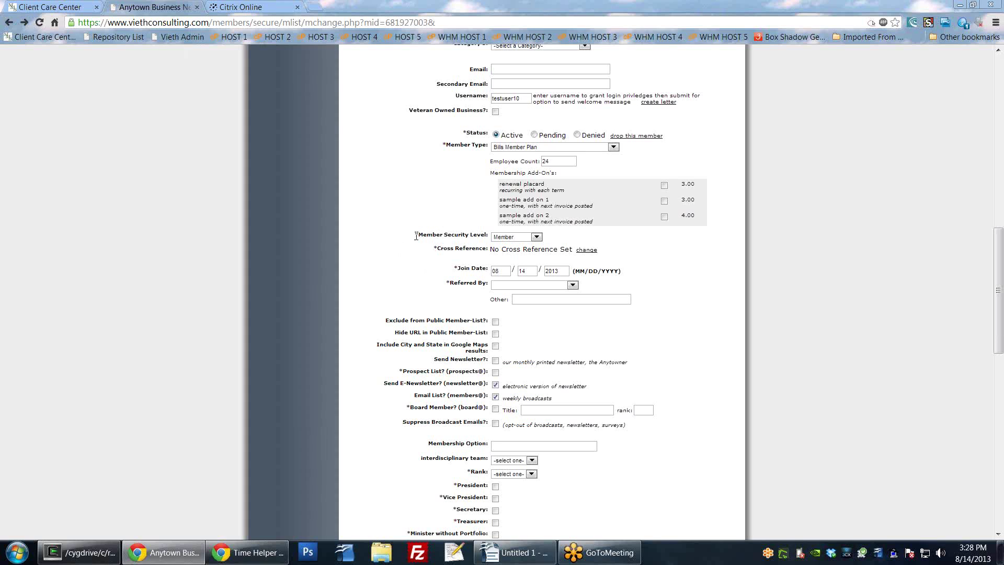
drag(413, 235, 418, 234)
click(439, 230)
double_click(415, 234)
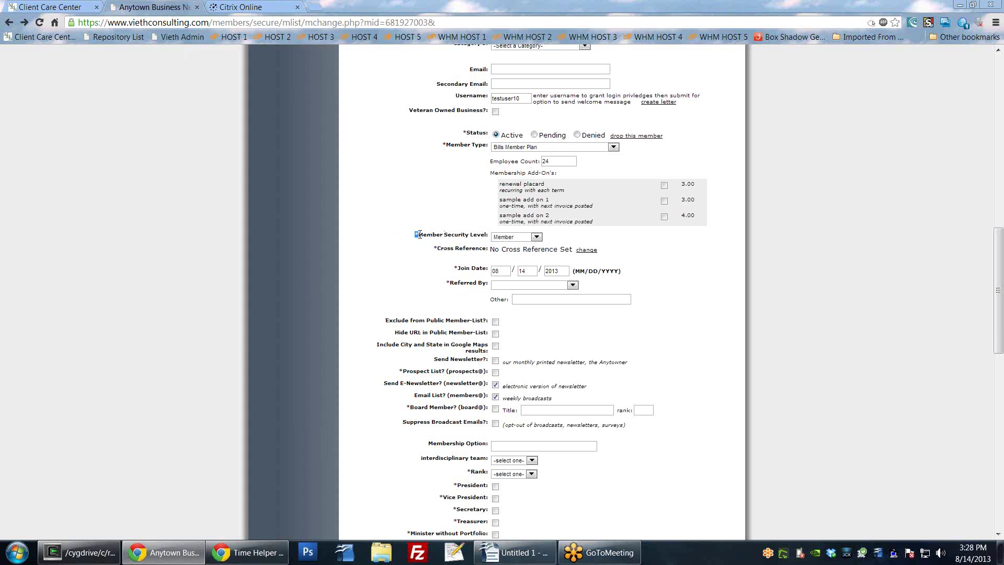
click(419, 296)
- Examine the options for excluding the member from the public list, hiding the URL and including city and state in Google Maps results
scroll(397, 295, down, 1)
drag(385, 267, 487, 269)
drag(395, 281, 480, 287)
drag(373, 302, 481, 298)
click(407, 302)
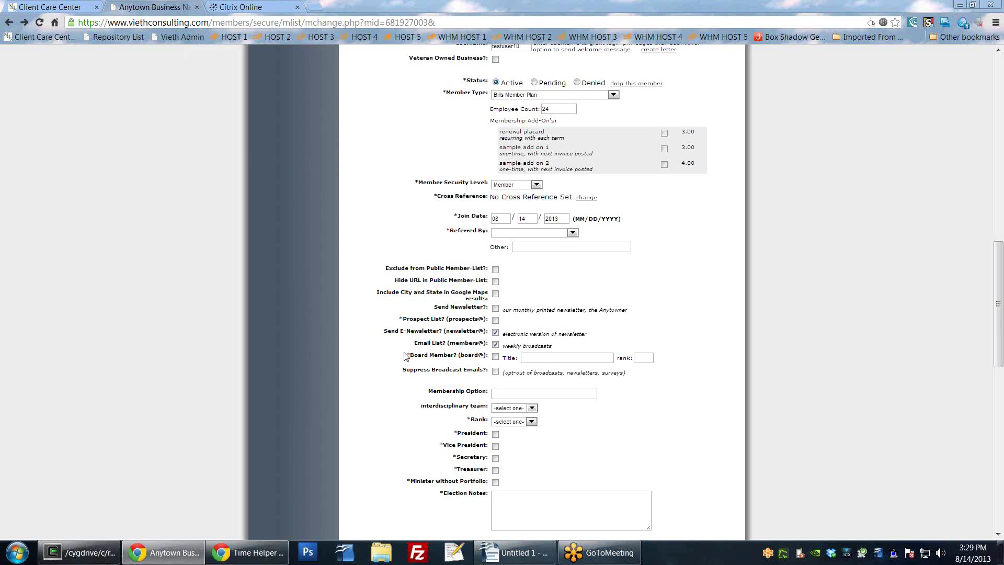
- Review the prospect, e-newsletter, email and board list options, switching the e-newsletter off and on again
scroll(376, 370, down, 1)
drag(403, 266, 485, 304)
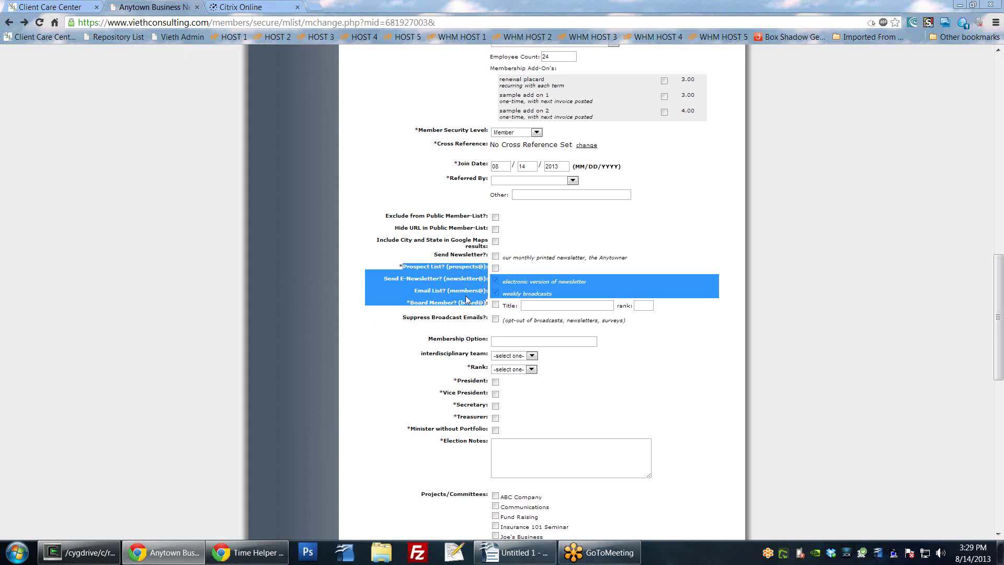
click(391, 301)
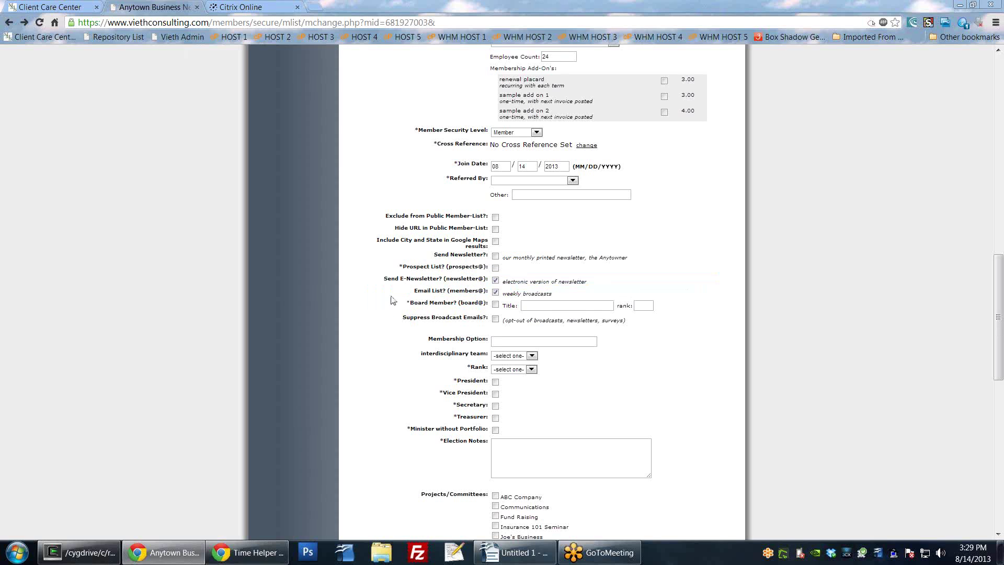
click(496, 281)
click(496, 281)
- Enable the suppression of broadcast emails for the member and disable it again
drag(401, 317, 488, 317)
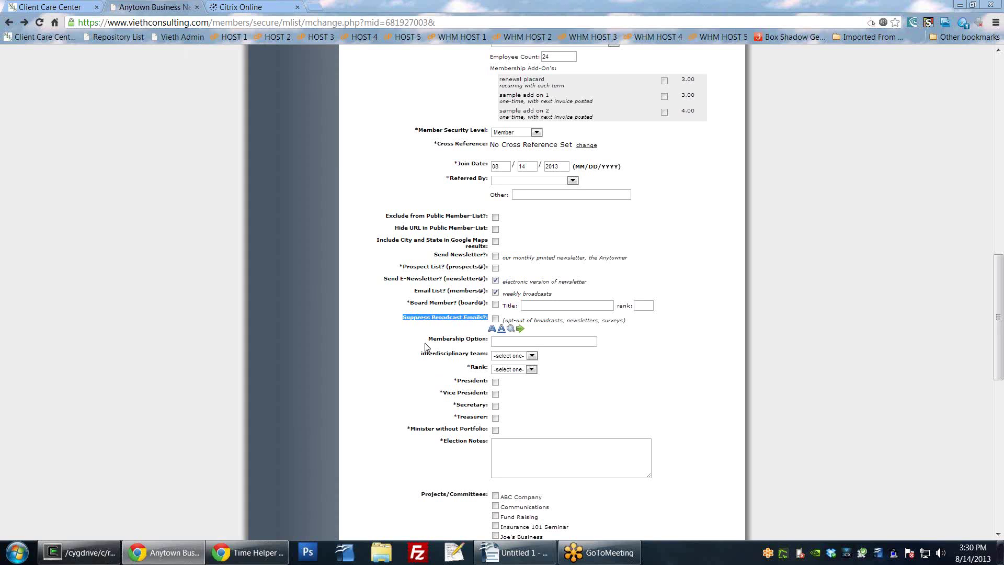
click(389, 348)
click(495, 318)
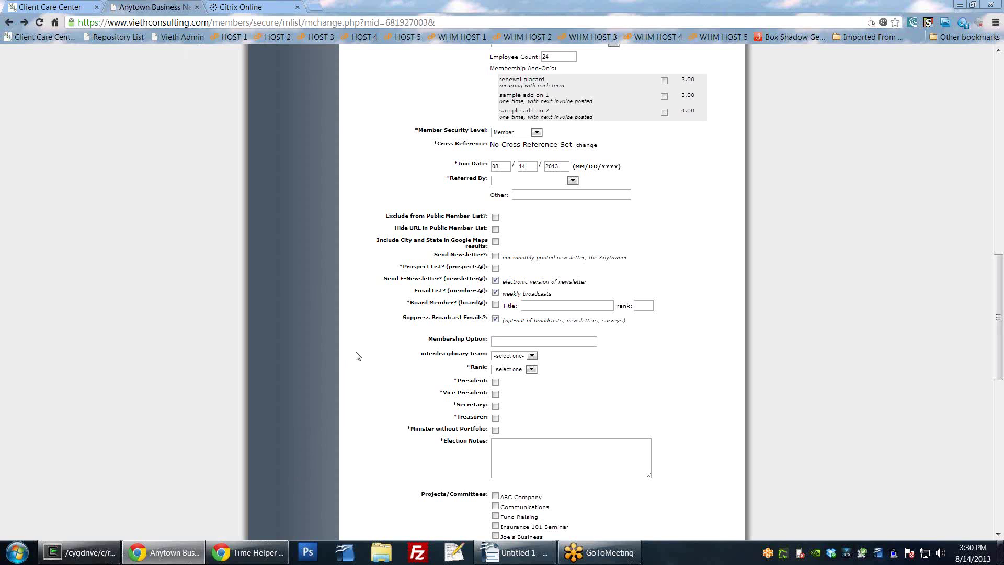
click(495, 318)
click(495, 319)
- Examine the custom fields of the member form from Membership Option to Election Notes
scroll(432, 319, down, 2)
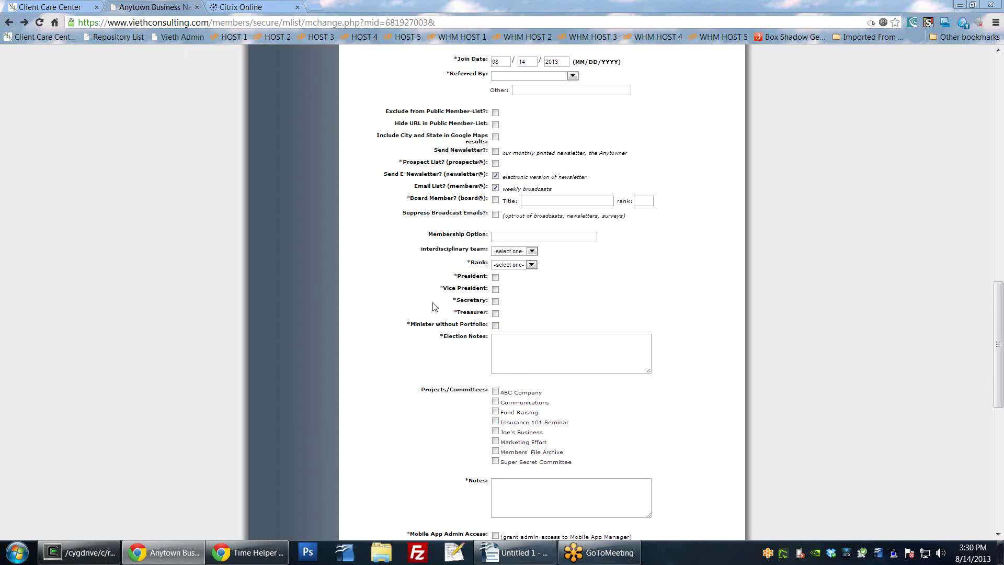
drag(428, 235, 521, 356)
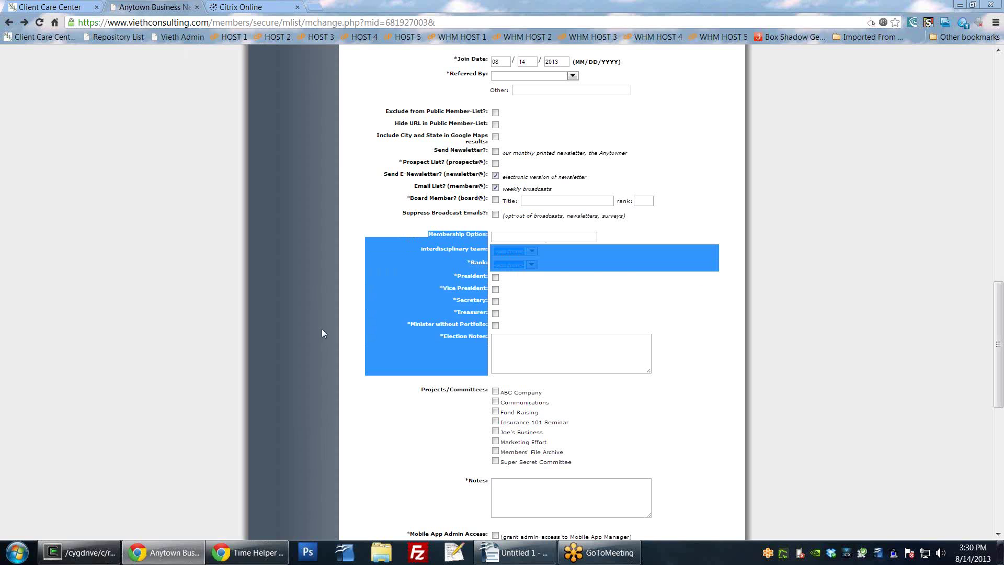
scroll(320, 329, up, 1)
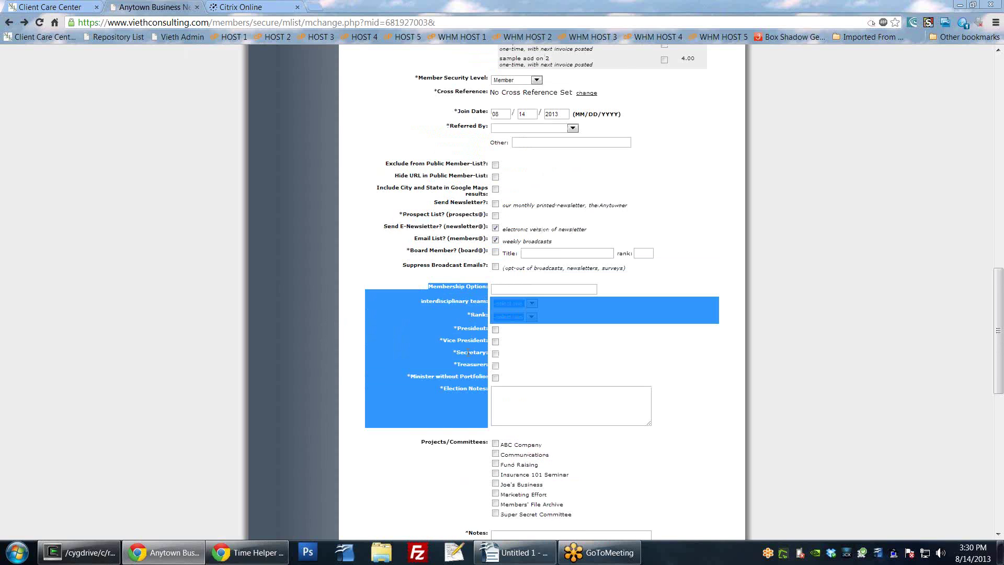
click(537, 363)
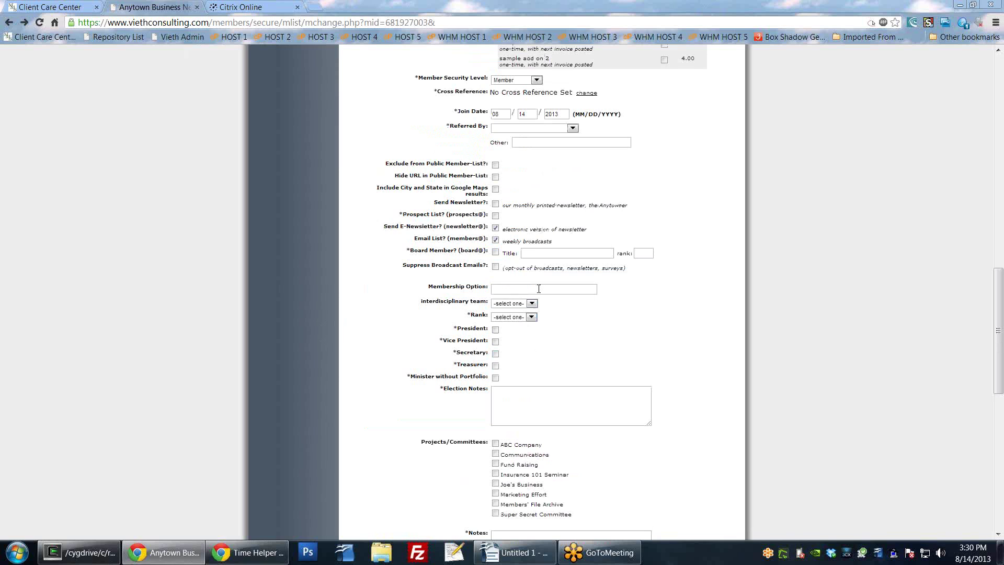
- Examine the interdisciplinary team choices and the Election Notes field of the member form
click(532, 304)
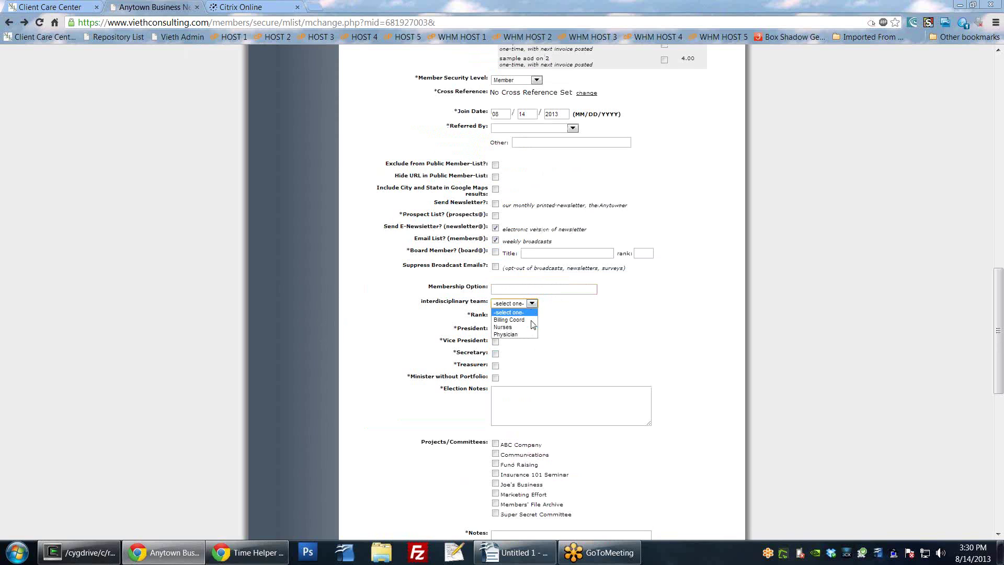
click(566, 325)
mouse_move(648, 425)
mouse_down()
mouse_move(689, 475)
mouse_move(650, 413)
mouse_up()
click(627, 406)
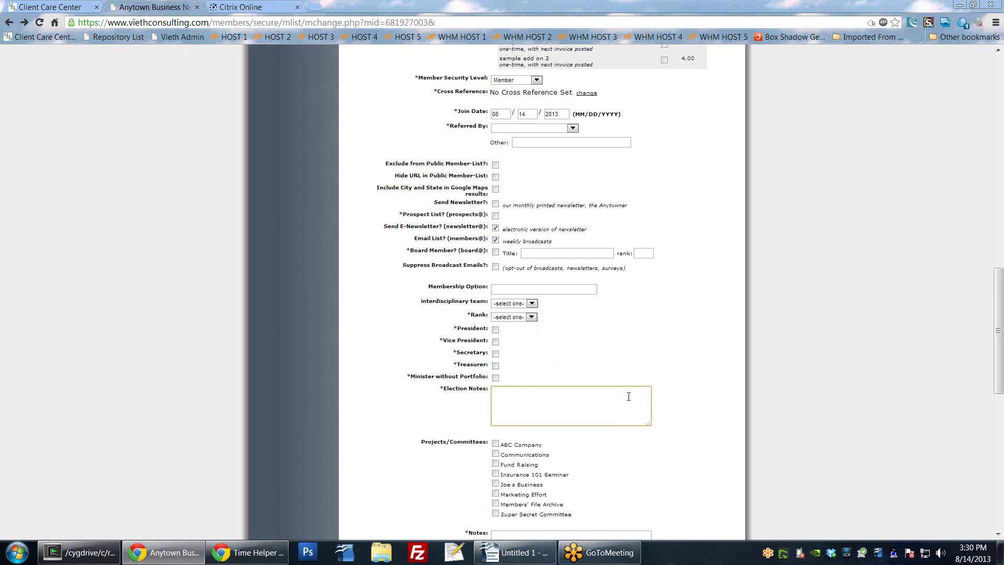
- Assign the member to the Communications, Fund Raising and Marketing Effort projects/committees
scroll(628, 396, down, 3)
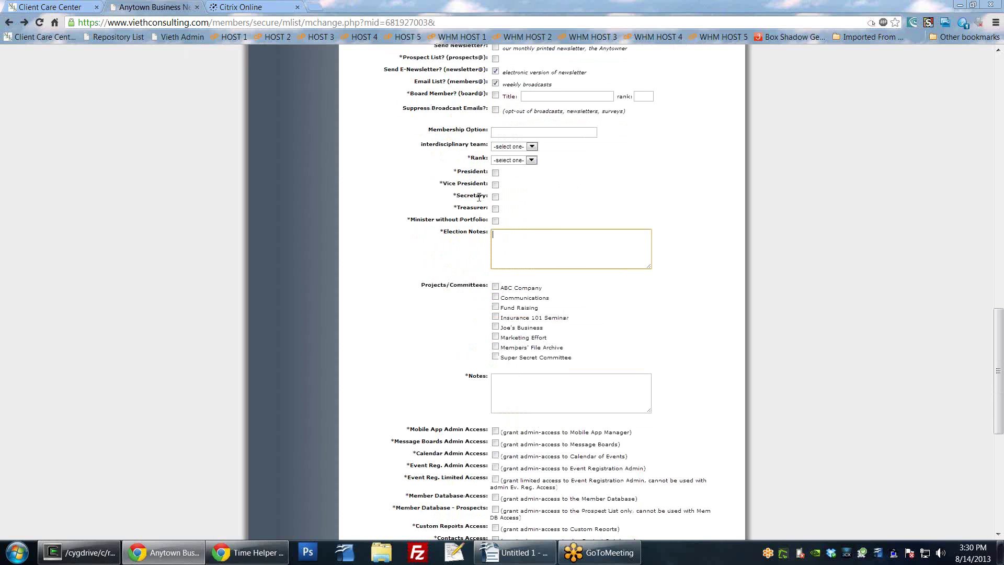
scroll(390, 311, down, 2)
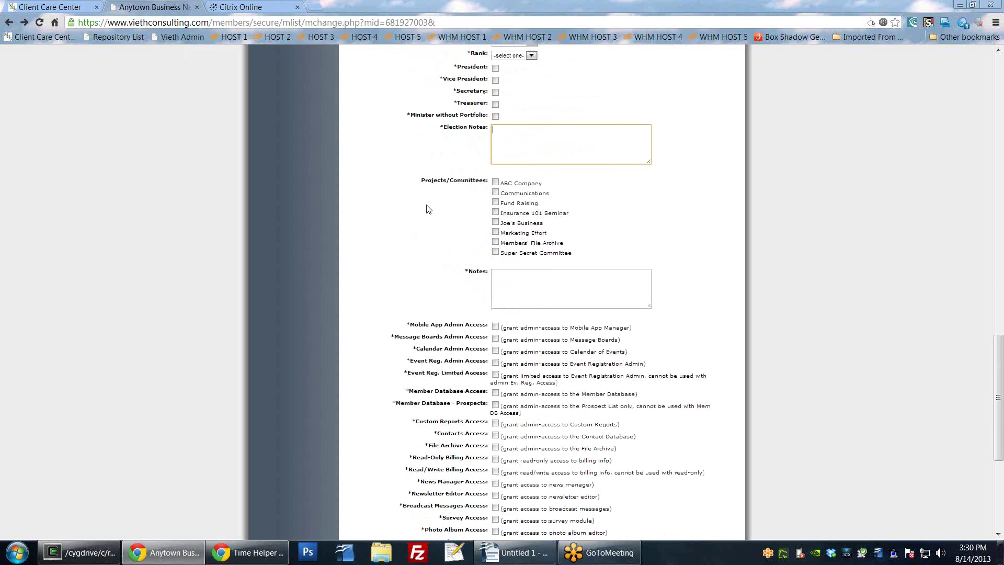
drag(421, 181, 590, 258)
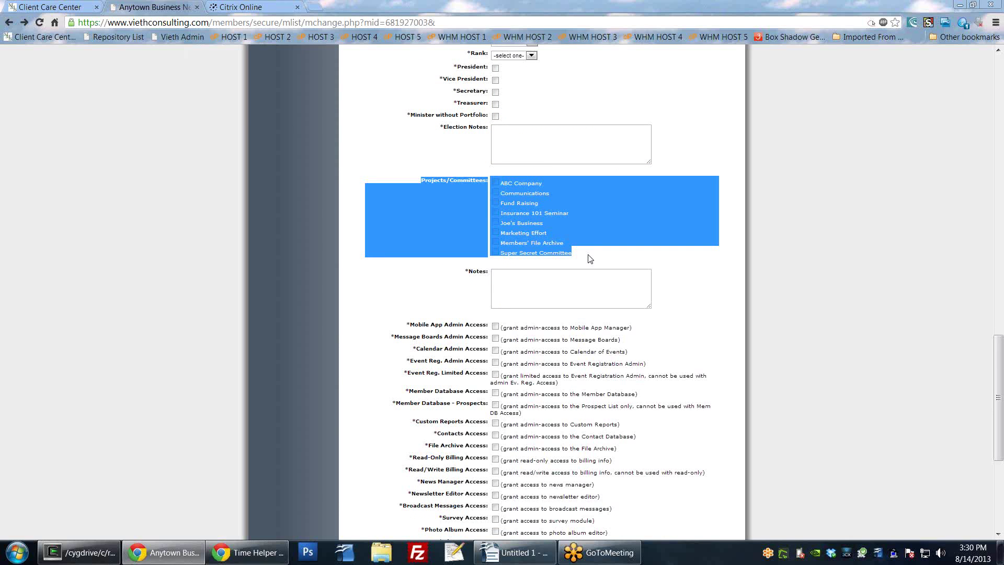
click(590, 258)
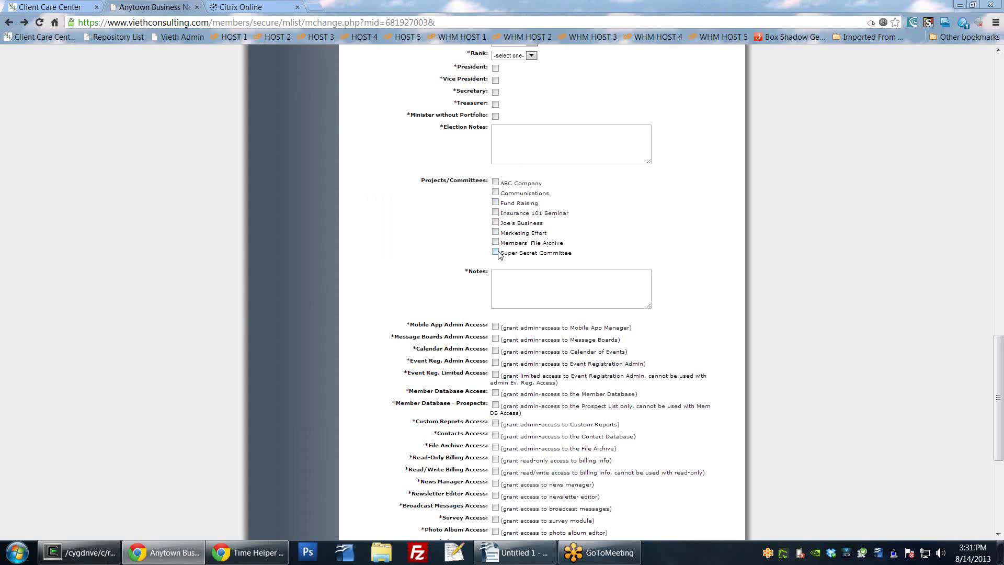
click(495, 202)
click(495, 192)
scroll(679, 277, down, 1)
click(576, 231)
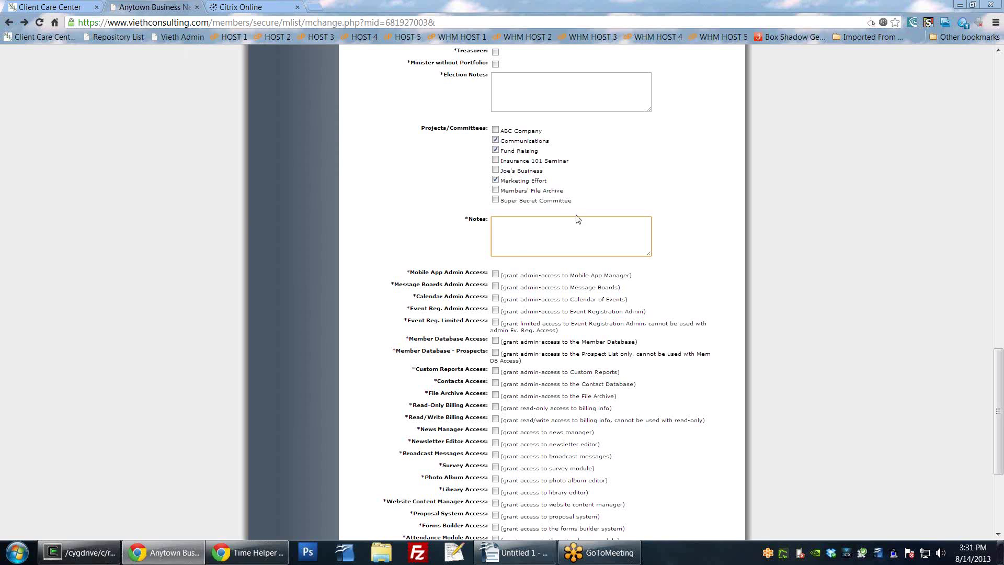
- Review the list of admin access permissions in the member form together with the Member Security Level setting
scroll(460, 240, down, 2)
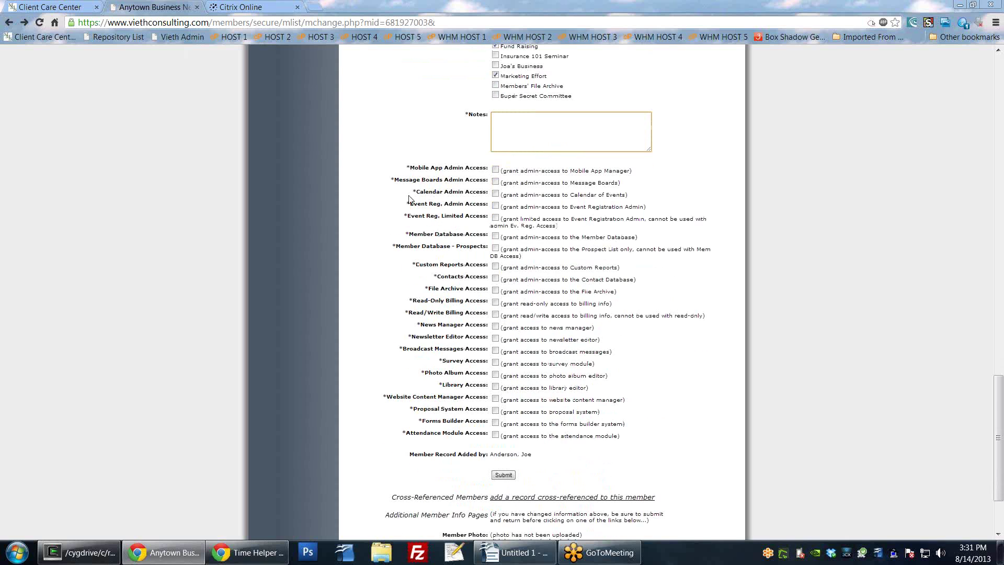
drag(406, 167, 671, 442)
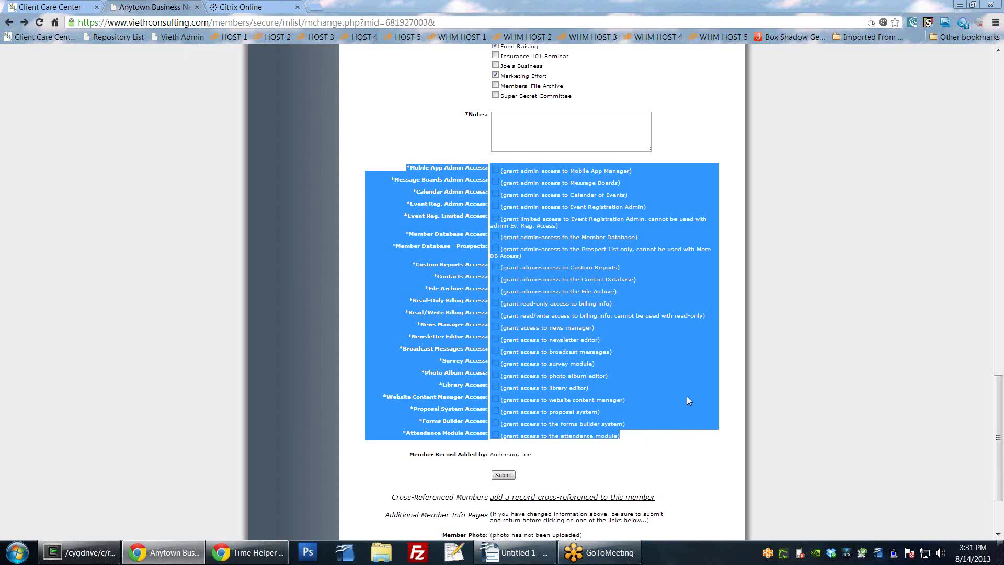
click(718, 399)
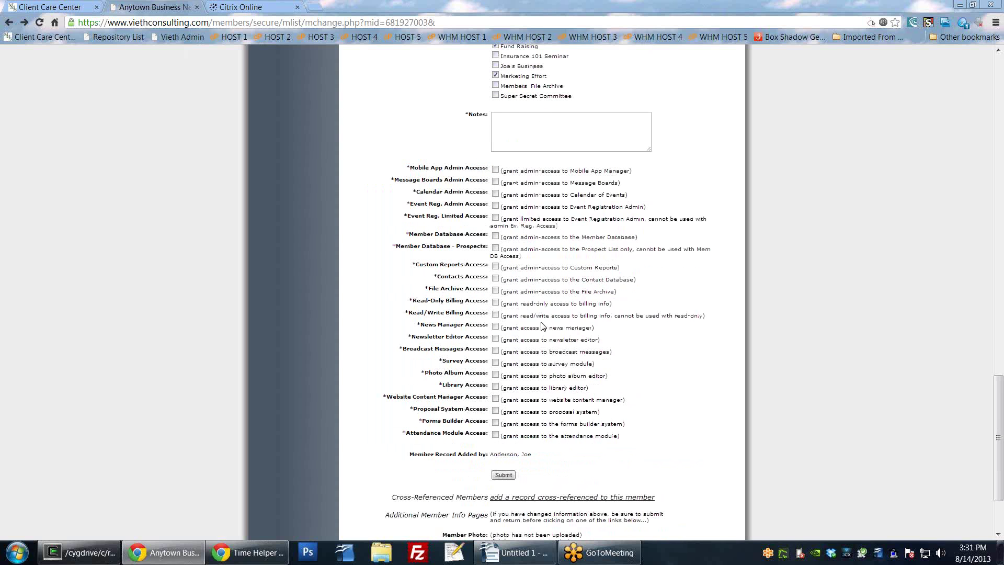
scroll(544, 327, up, 11)
drag(418, 235, 517, 245)
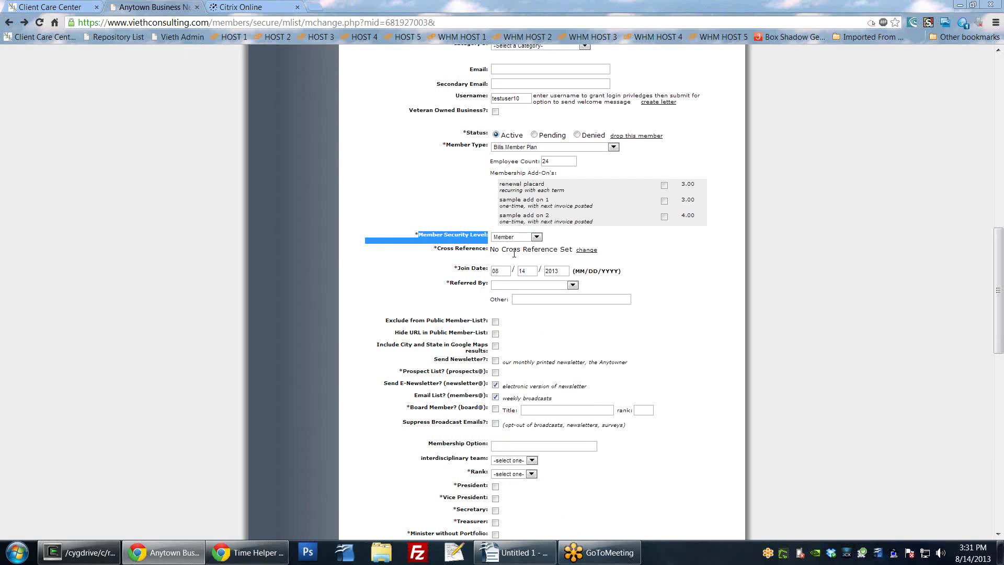
click(495, 384)
scroll(495, 387, down, 6)
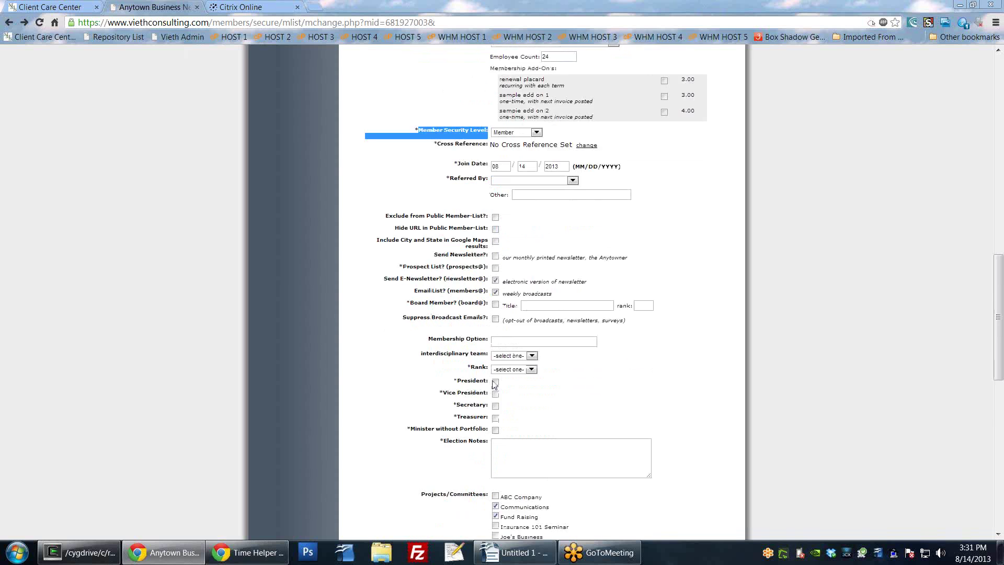
scroll(466, 411, down, 5)
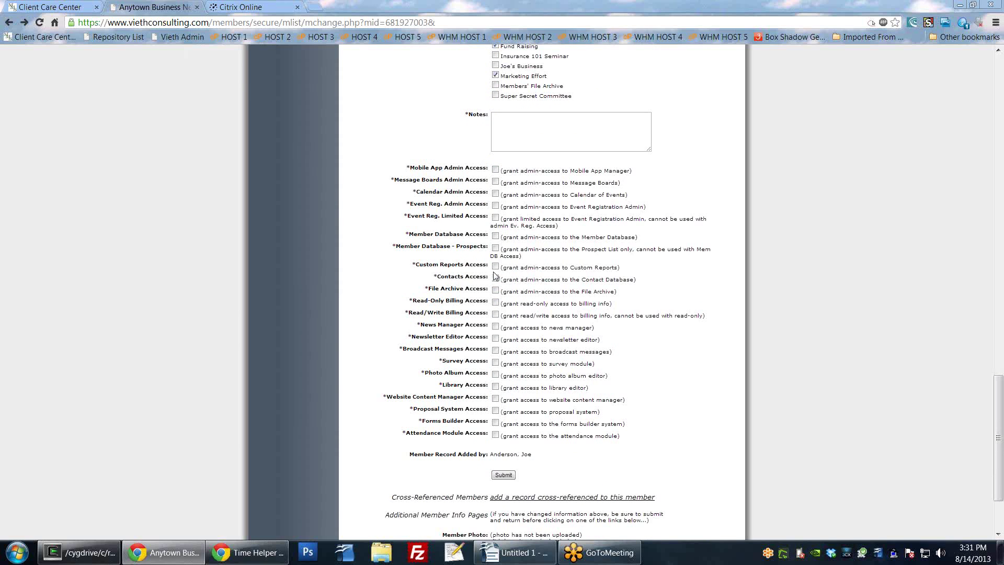
- Grant the member Calendar, Message Boards and Mobile App admin access and revoke all three again
click(495, 194)
click(495, 181)
click(495, 170)
click(495, 194)
click(495, 181)
click(496, 169)
- Examine the additional member info pages for the photo, photo gallery and documents at the end of the member form
scroll(643, 281, down, 2)
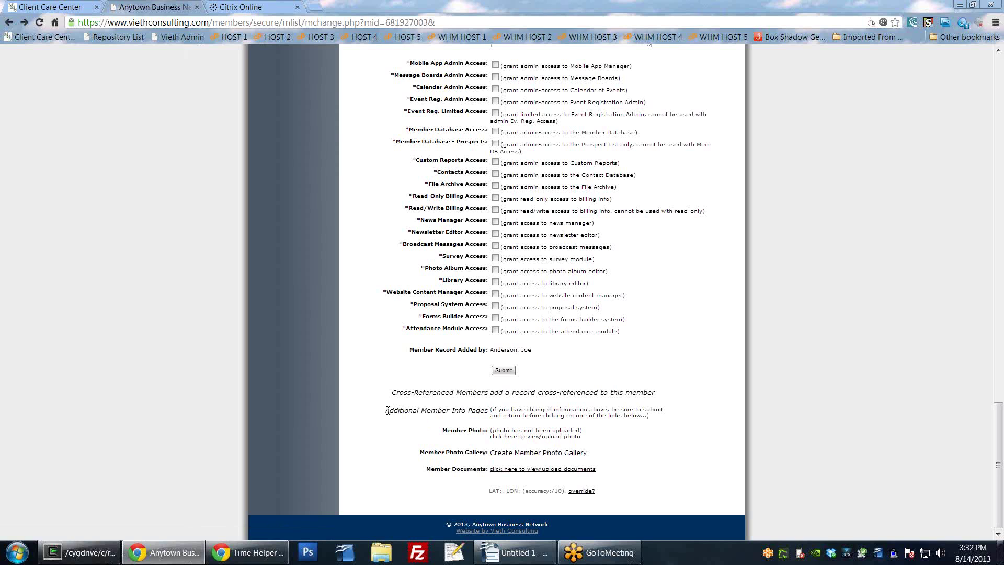
drag(386, 411, 657, 421)
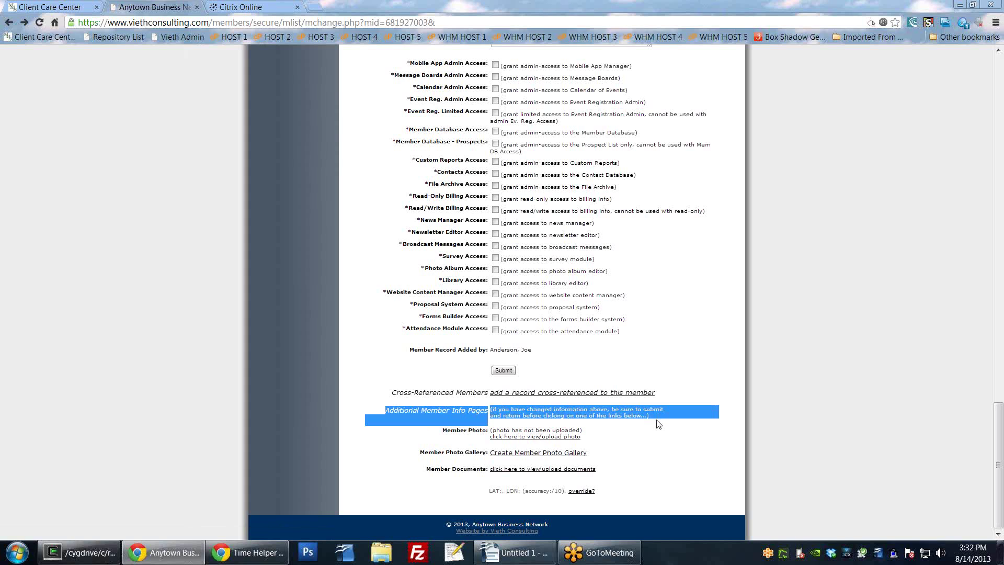
click(663, 428)
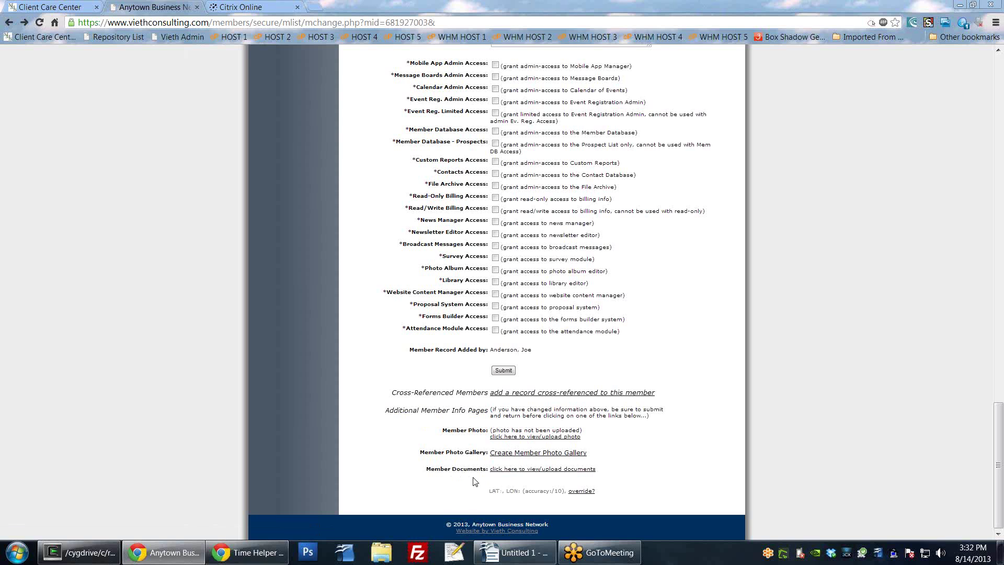
scroll(432, 428, up, 20)
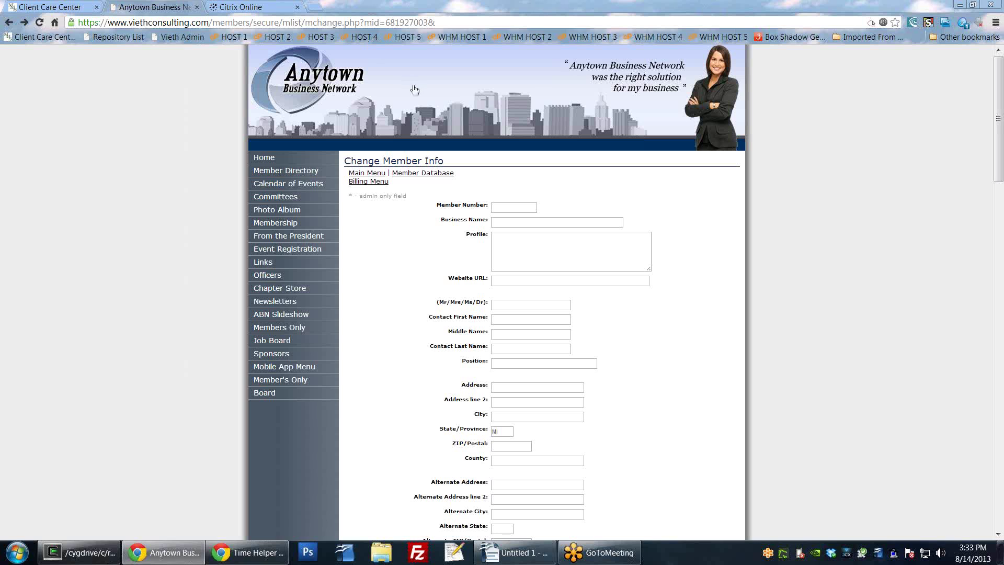
- Open the Membership Billing System and view the transactions of the Sample Plan member who joined on 2012-07-11
click(351, 175)
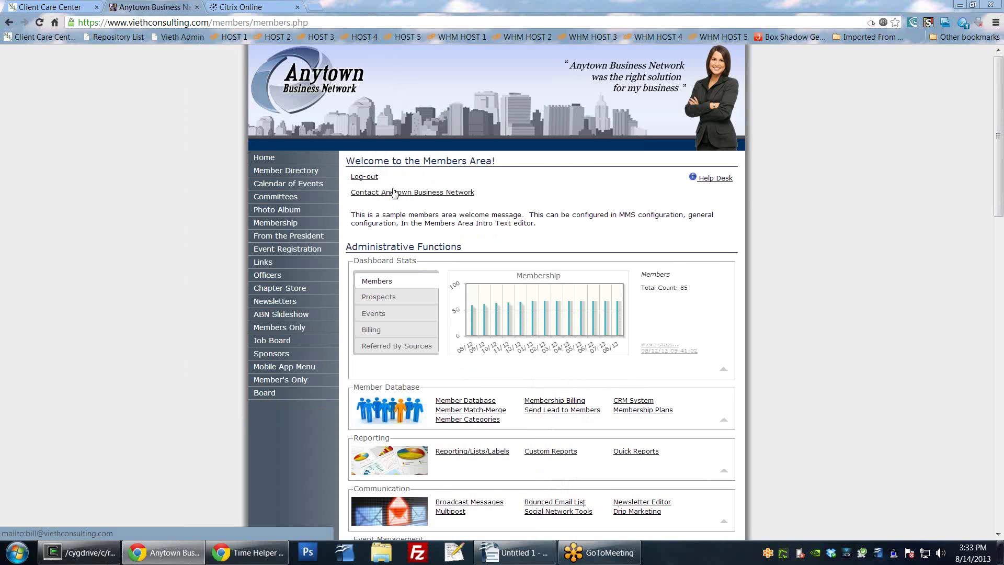
scroll(275, 422, down, 3)
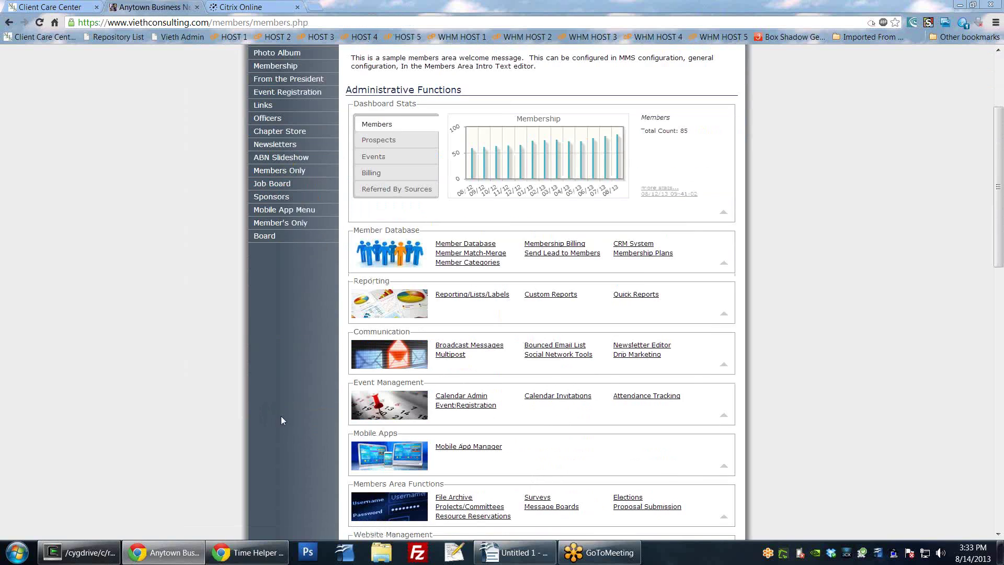
scroll(280, 416, down, 2)
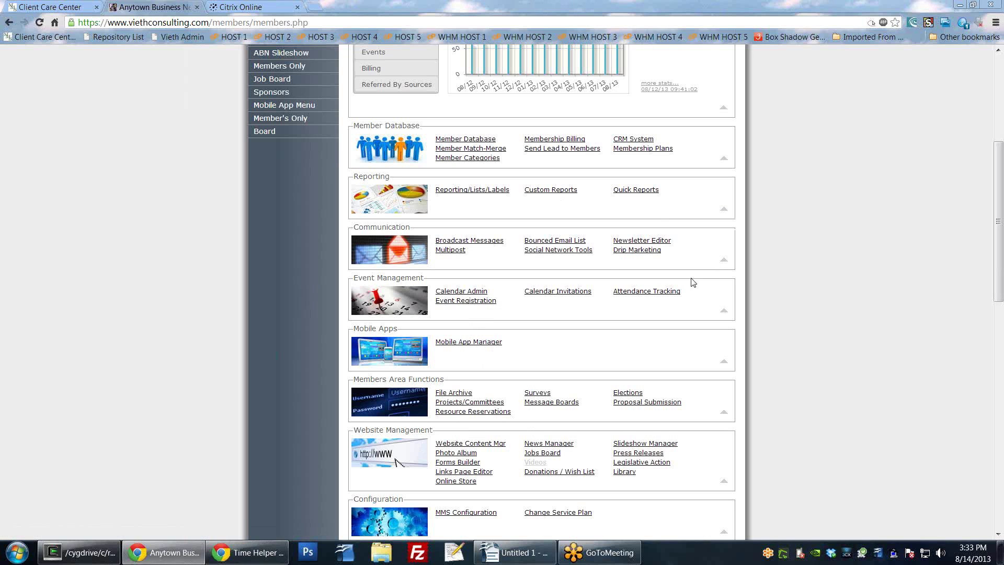
click(553, 141)
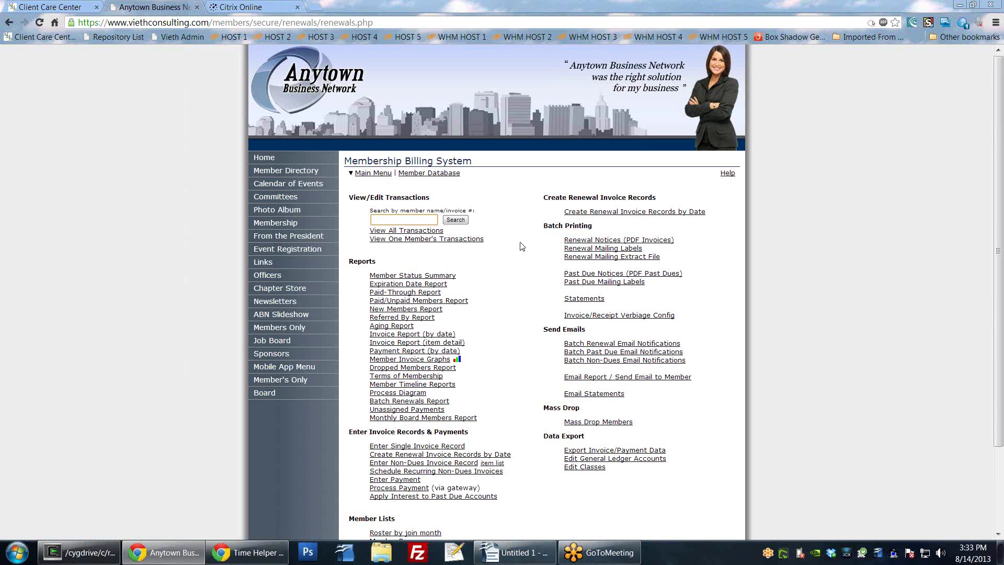
click(415, 240)
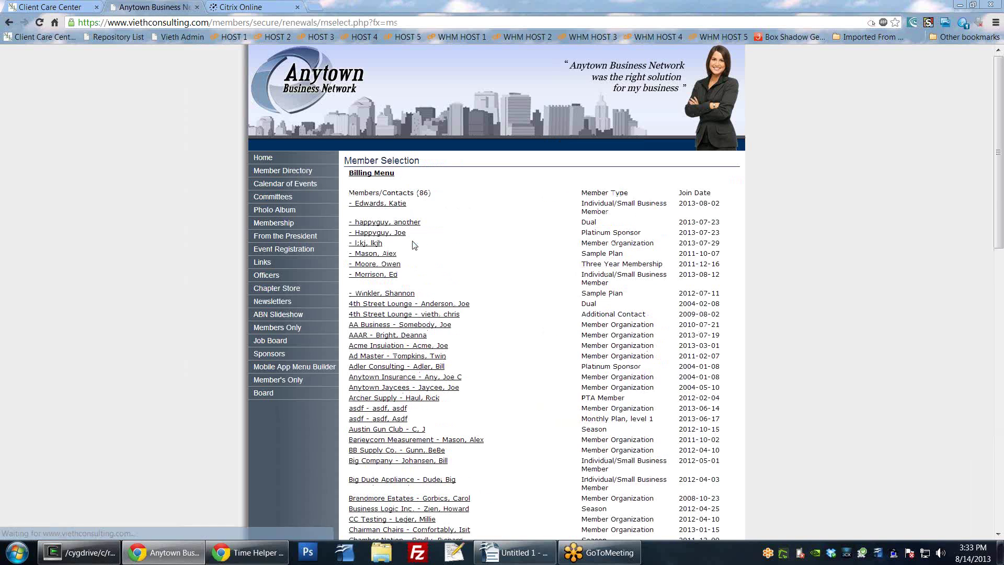
click(400, 293)
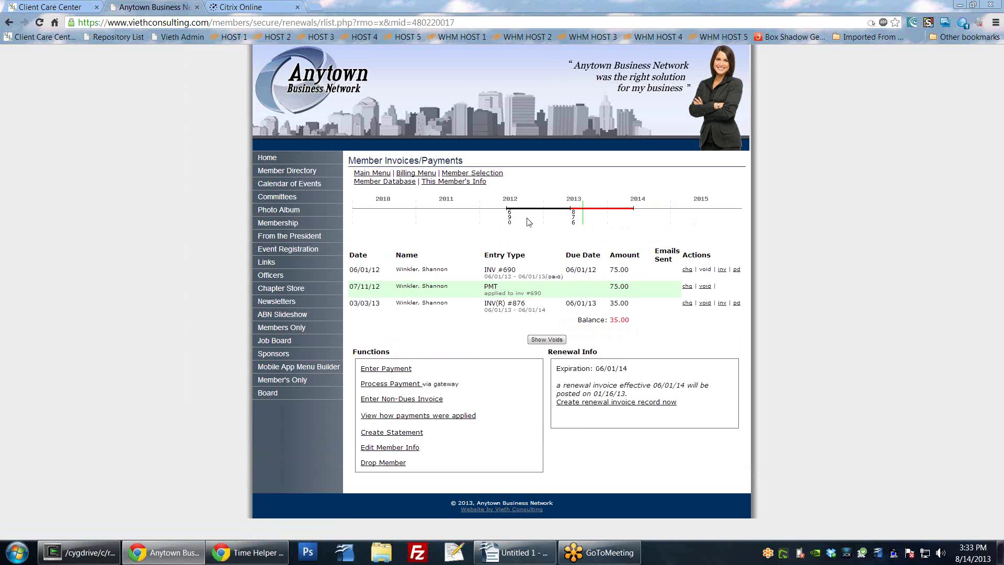
- Check the links from the member's invoices to the Member Database and the member's info, and return to the member's billing info
click(388, 181)
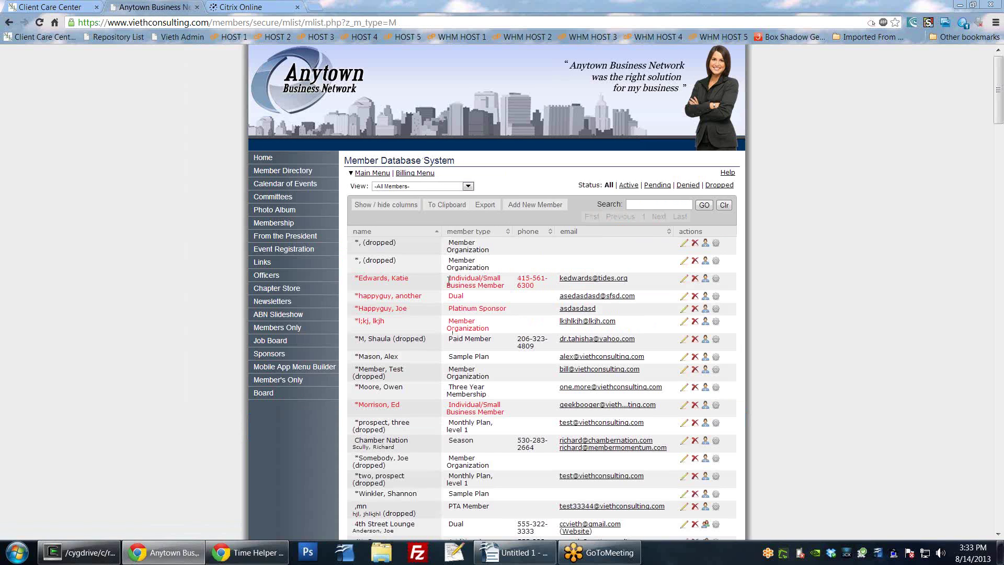
key(alt+Left)
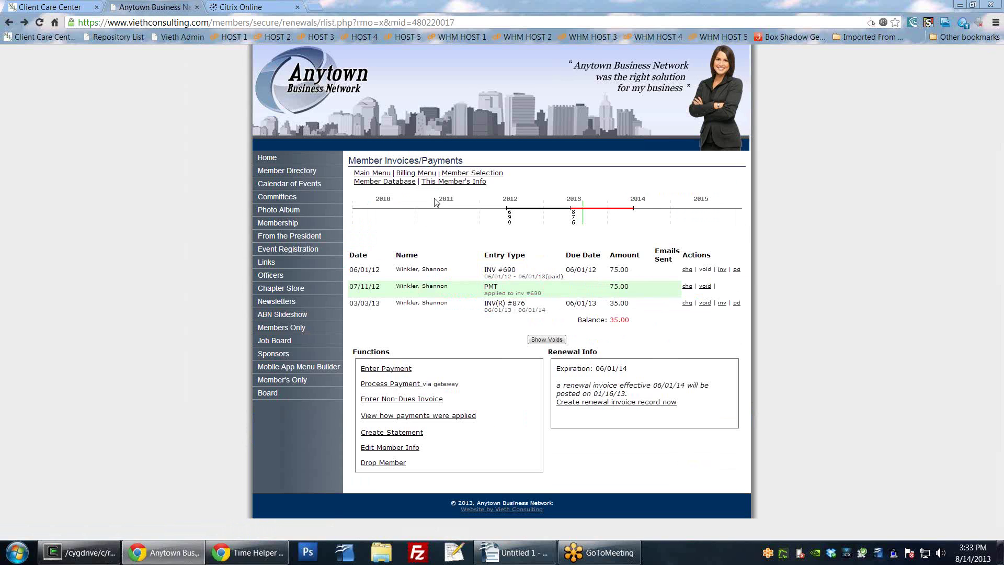
click(454, 181)
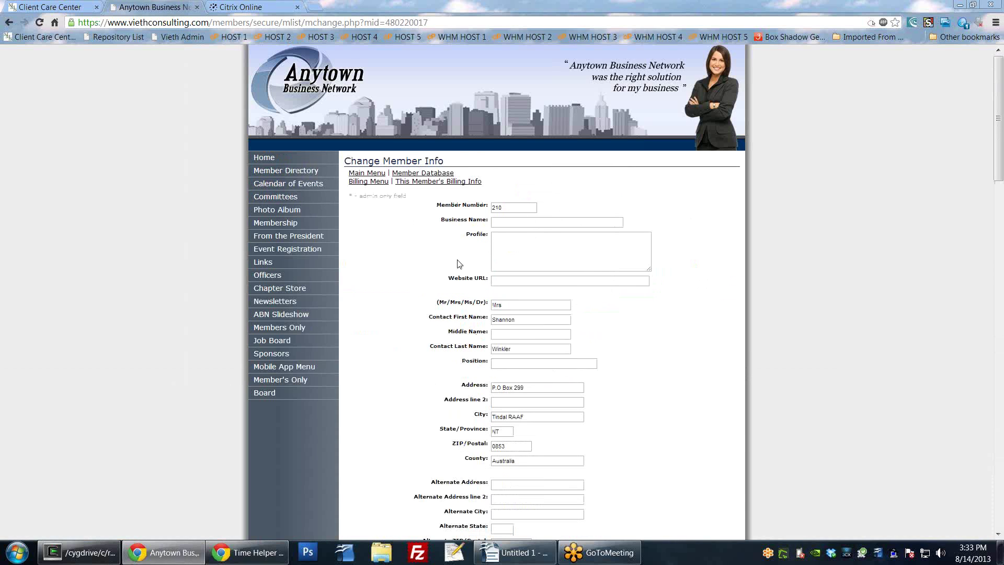
click(465, 183)
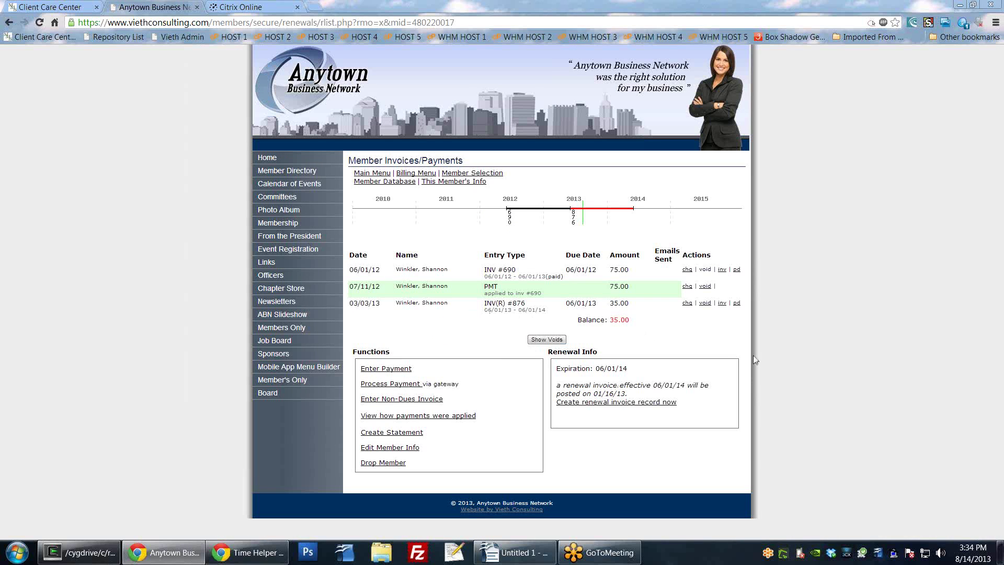
- Examine the member's invoice and payment entries, including invoice #690, its payment, and the amount of renewal invoice #876
drag(351, 270, 771, 310)
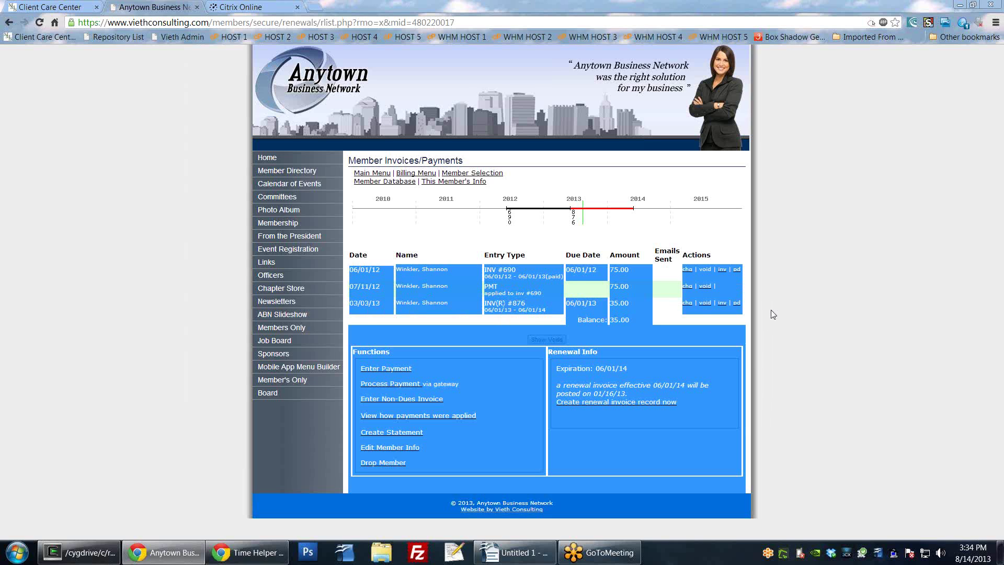
click(773, 313)
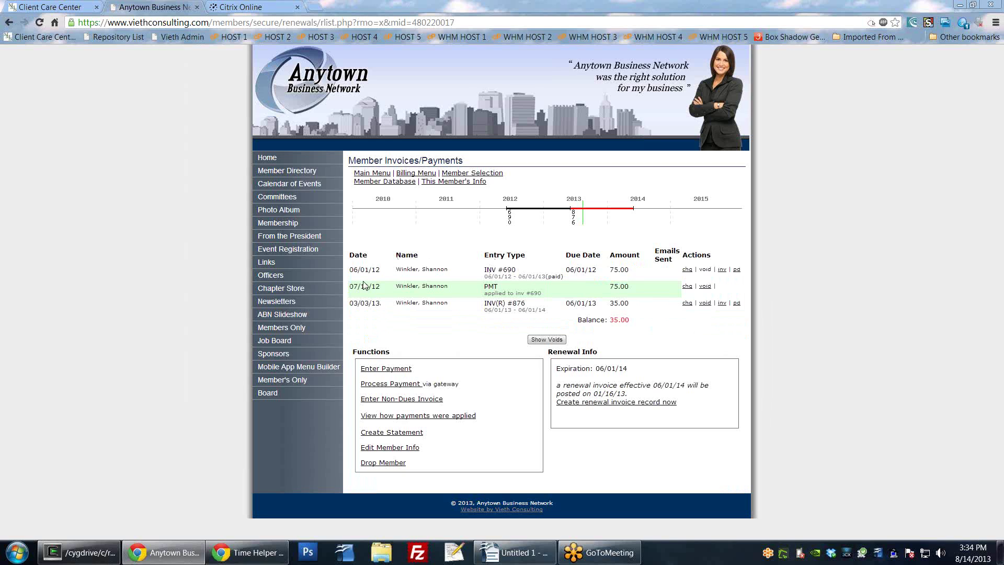
drag(484, 267, 564, 277)
drag(485, 287, 541, 300)
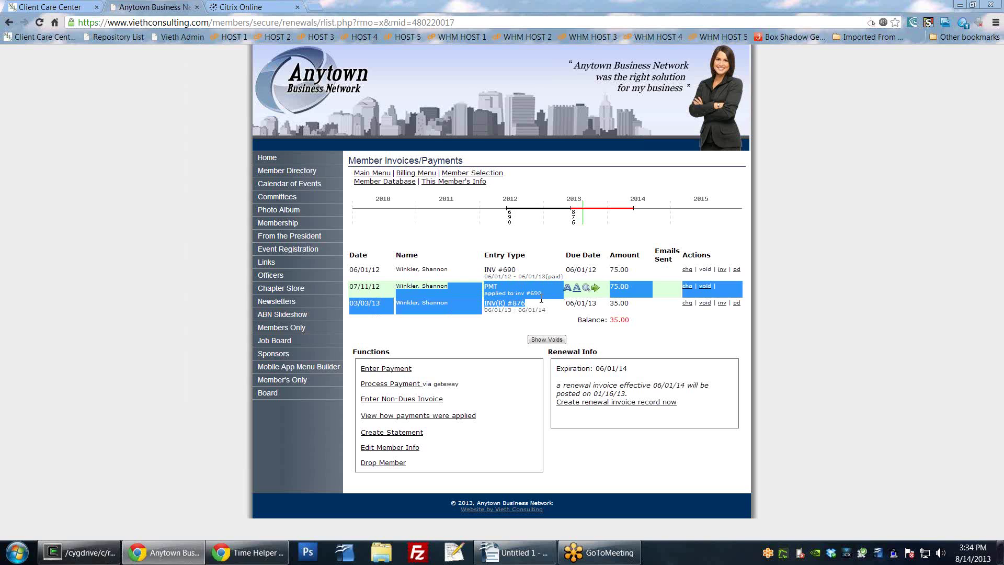
click(498, 292)
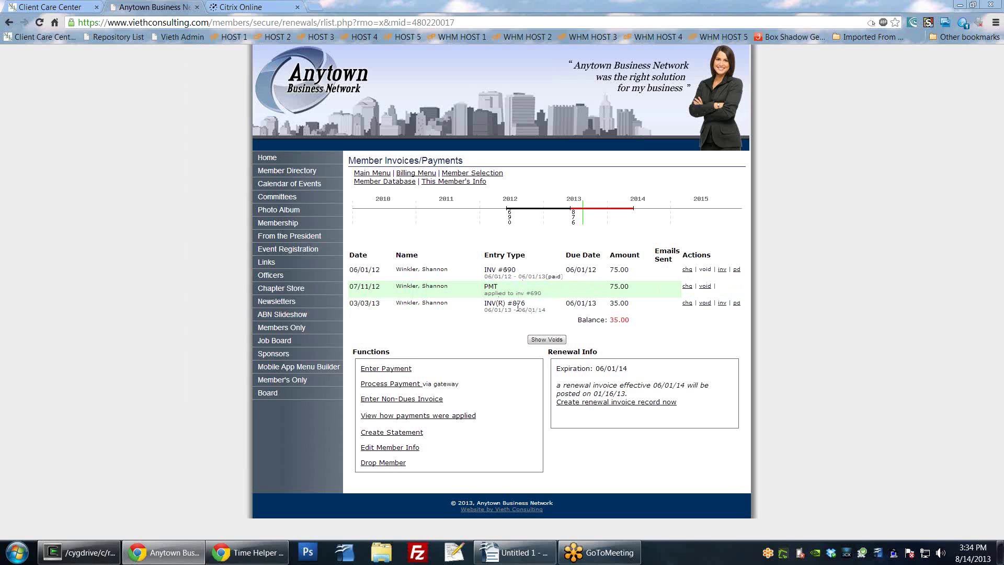
drag(483, 308, 548, 309)
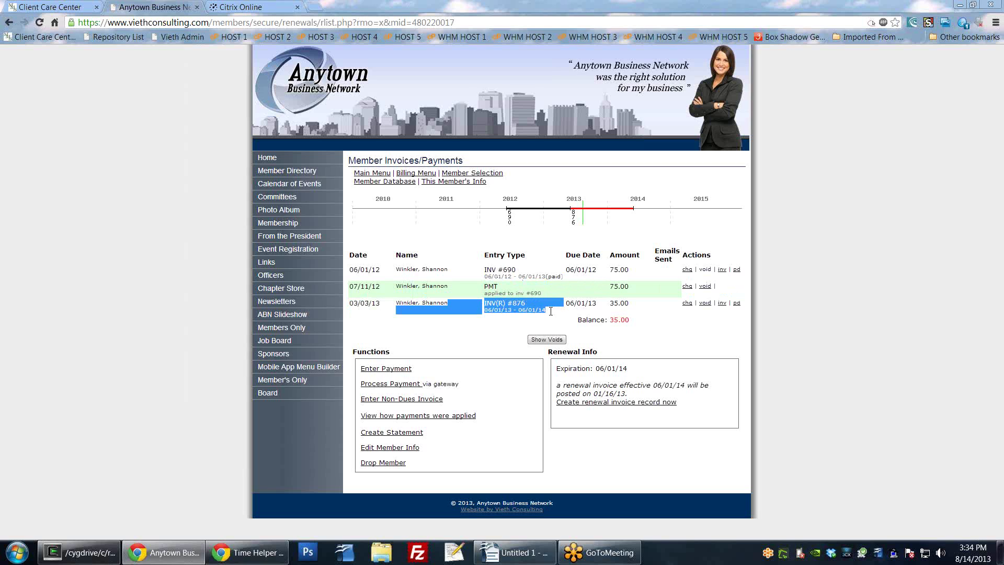
click(652, 334)
drag(610, 304, 630, 304)
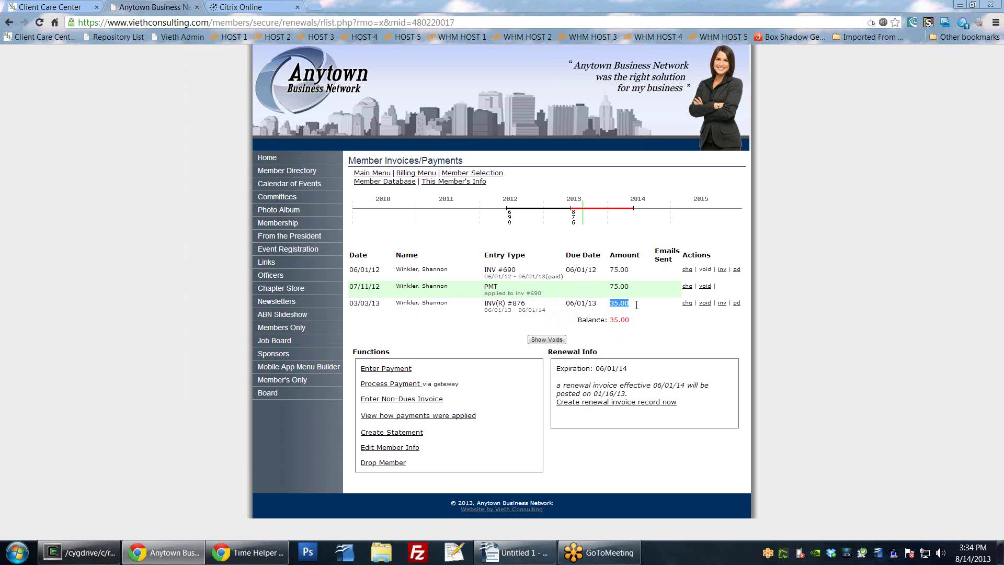
click(617, 323)
- View the payment entry form for the member's open invoice and return to the invoices and payments page
click(386, 371)
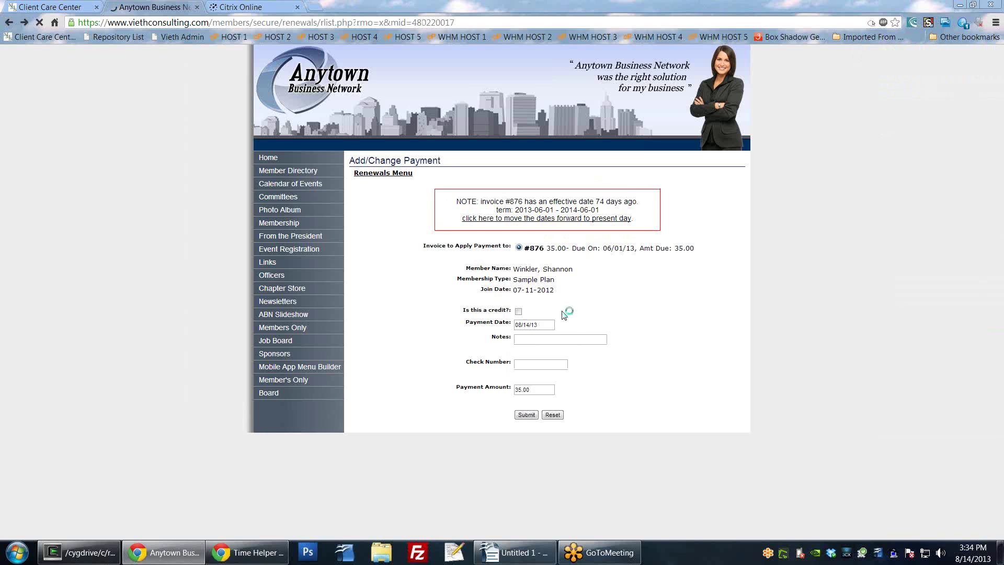
key(alt+Left)
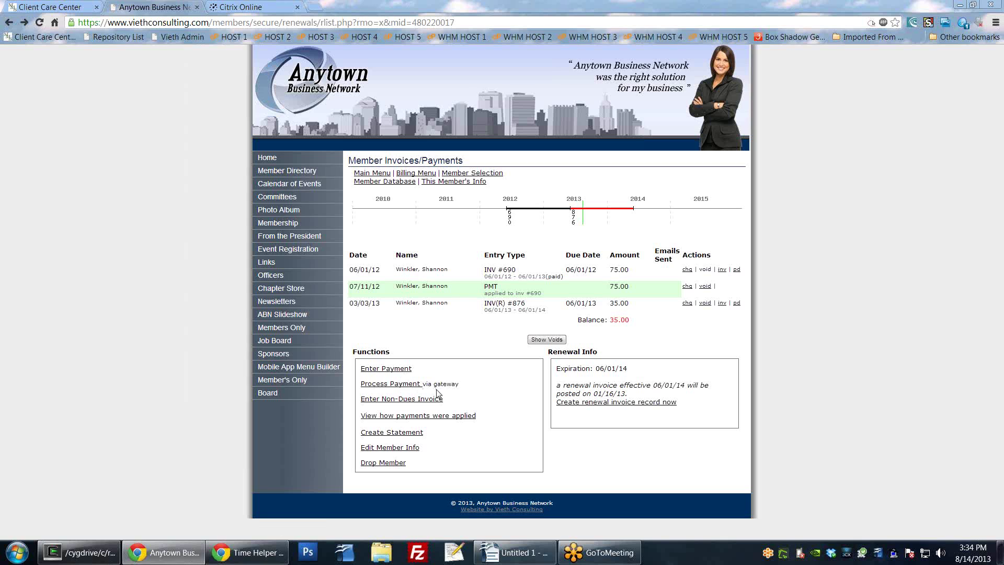
- View the form for processing the member's payment via gateway and return to the invoices and payments page
click(395, 385)
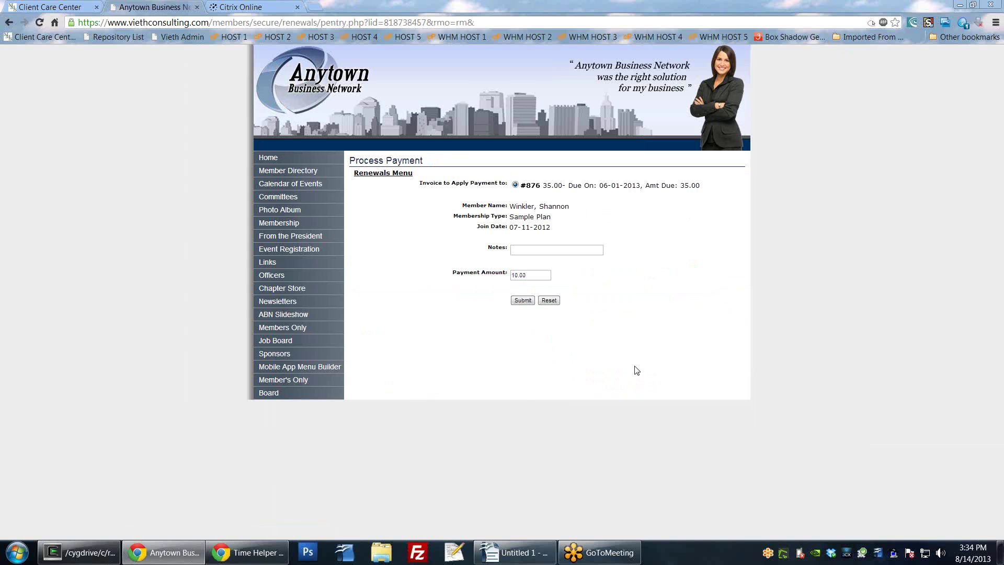
key(alt+Left)
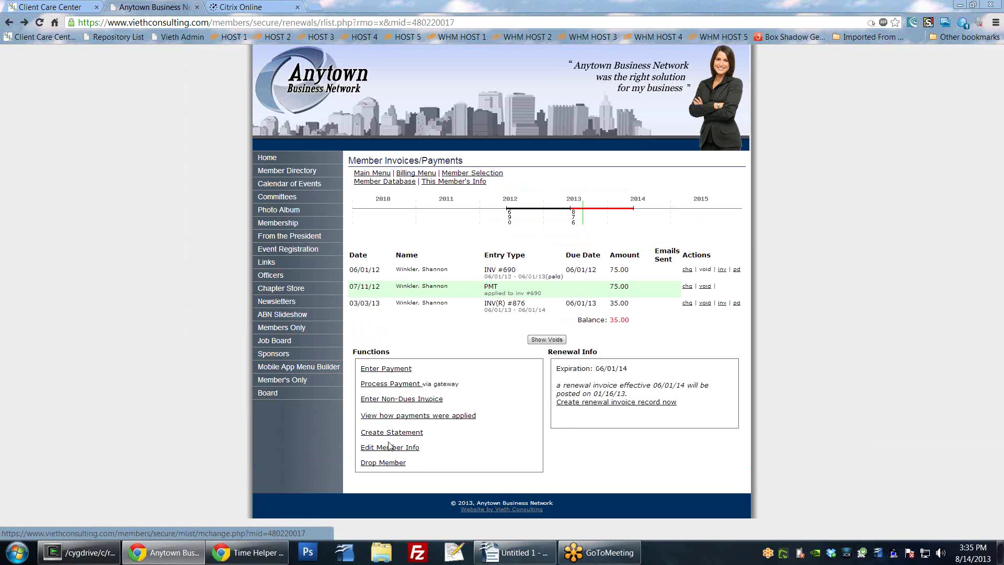
- Create a renewal invoice record for the member now and check the new invoice entry and the balance
drag(681, 404, 558, 407)
click(610, 407)
click(506, 258)
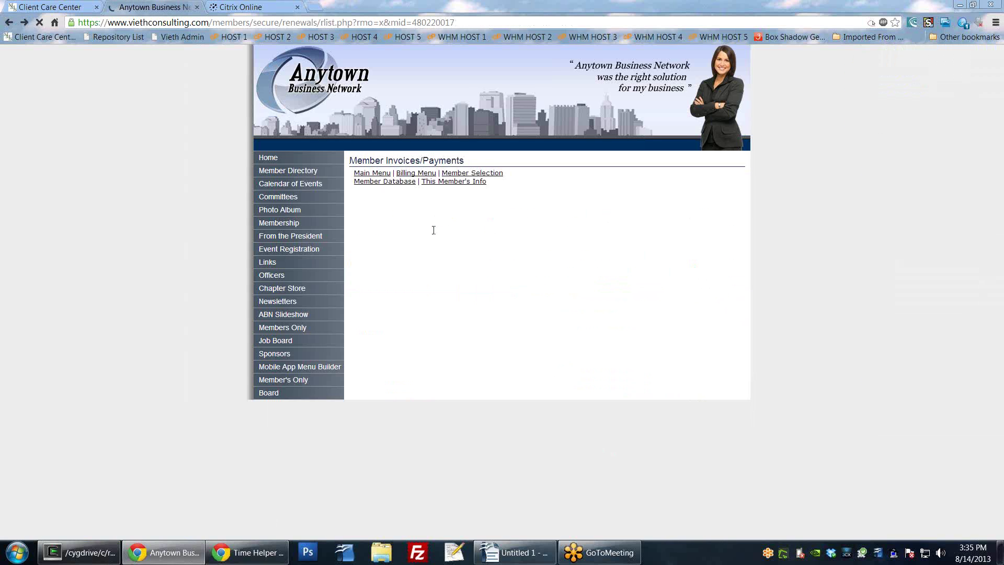
drag(486, 320, 621, 330)
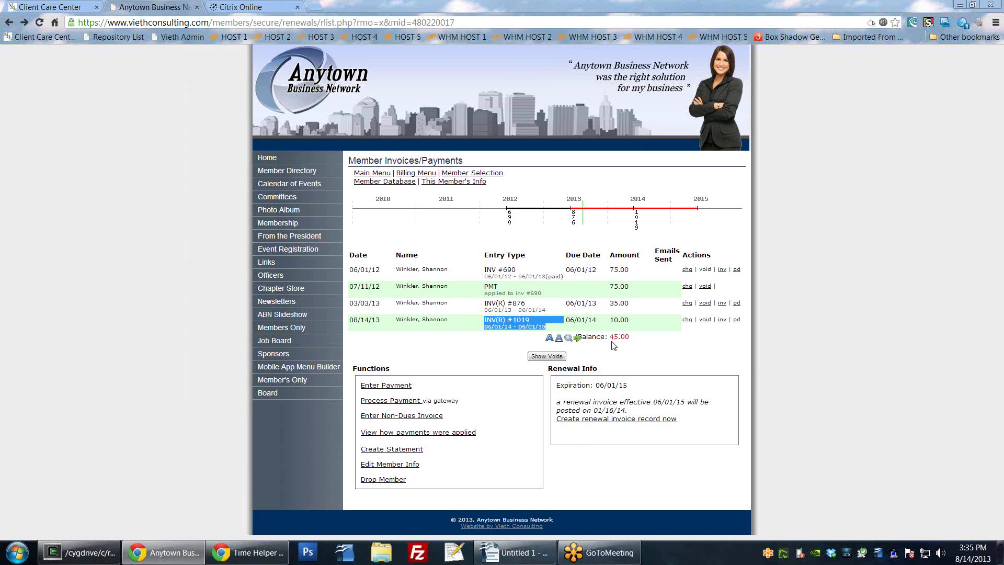
double_click(619, 337)
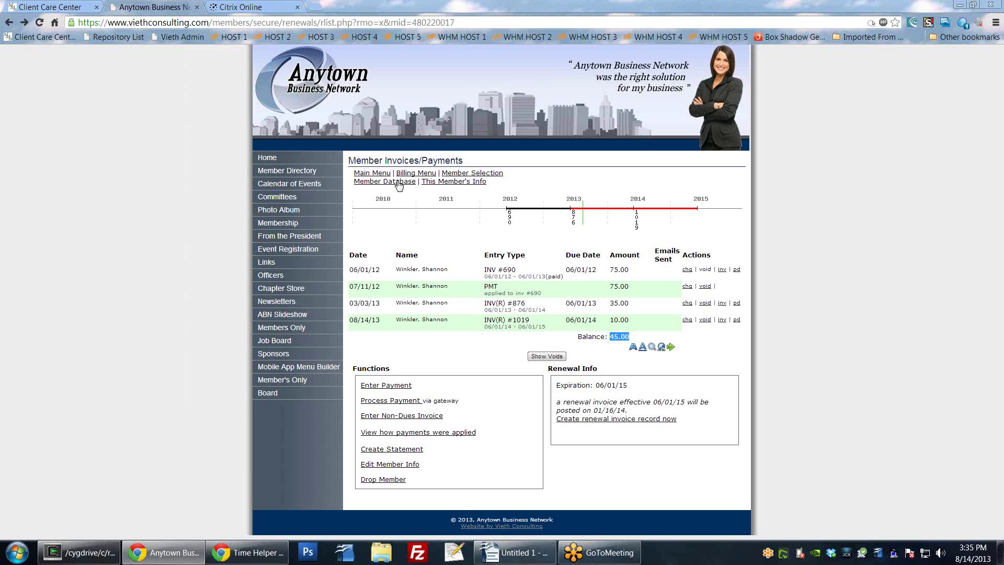
- Return to the billing menu and open the item list for non-dues invoice records
click(427, 174)
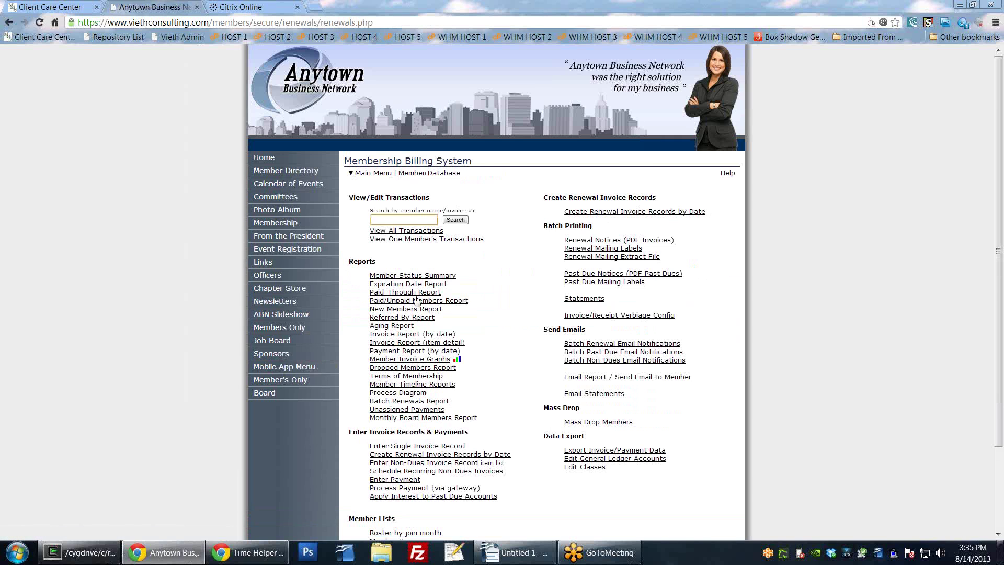
scroll(523, 313, down, 1)
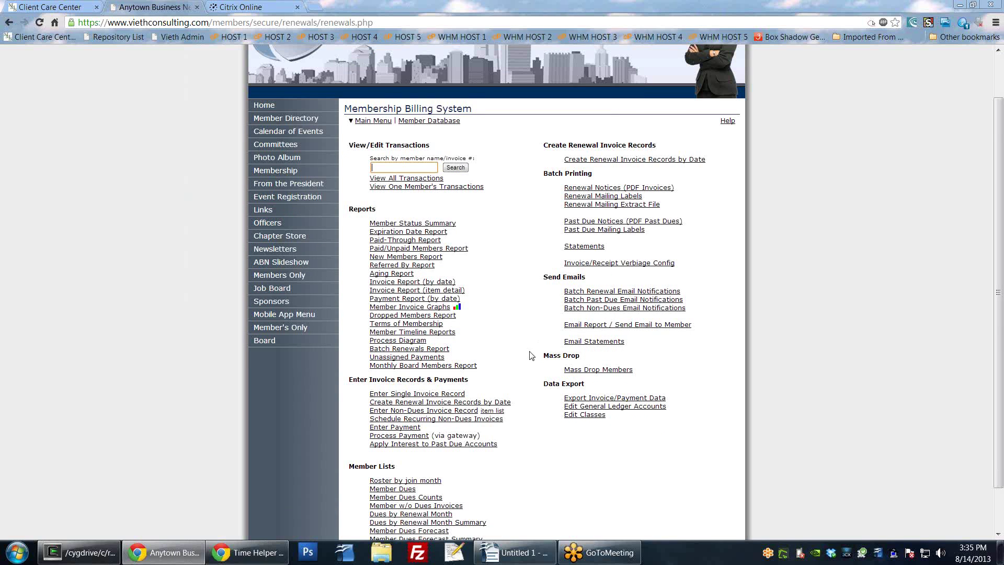
scroll(533, 353, down, 1)
drag(369, 360, 477, 360)
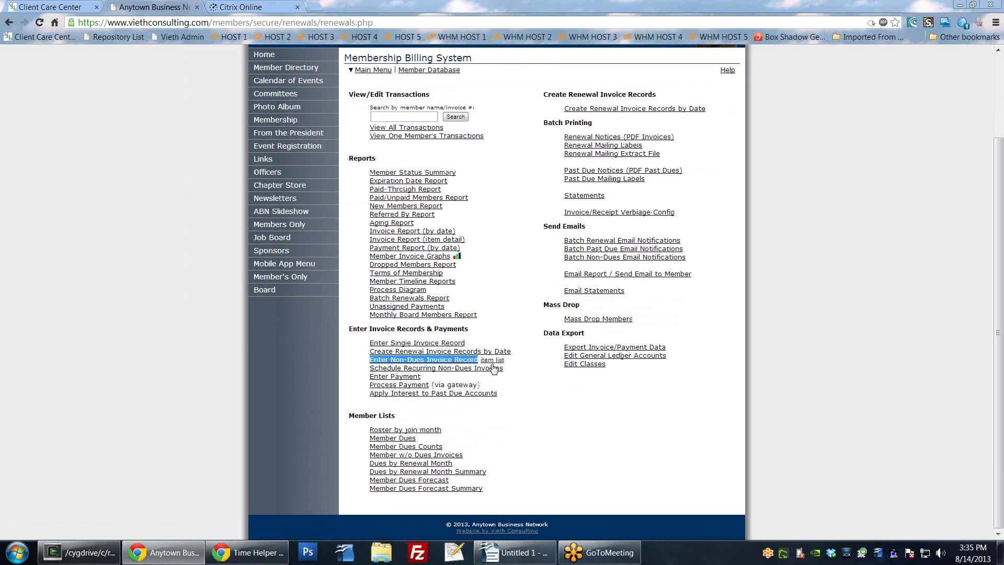
click(522, 375)
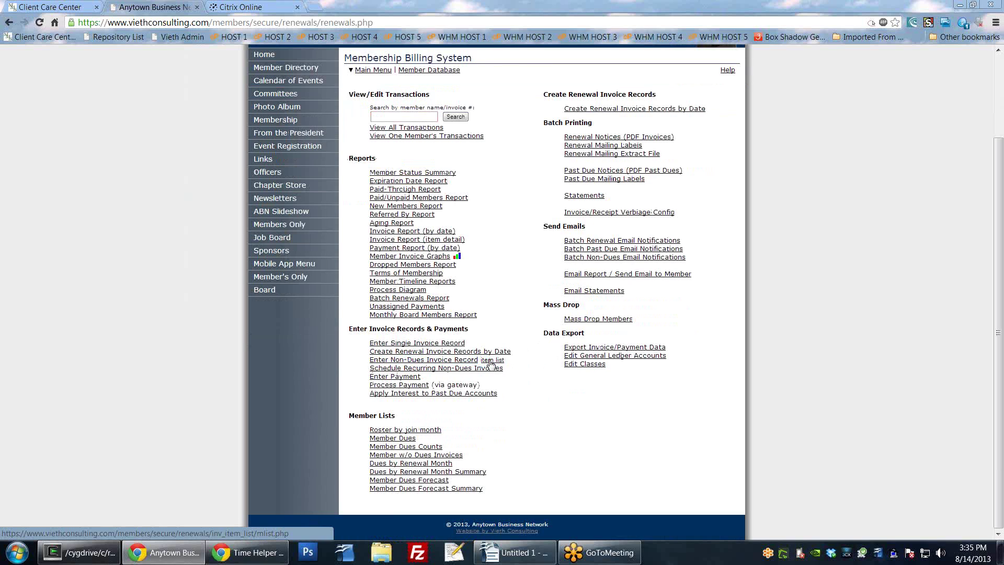
click(491, 360)
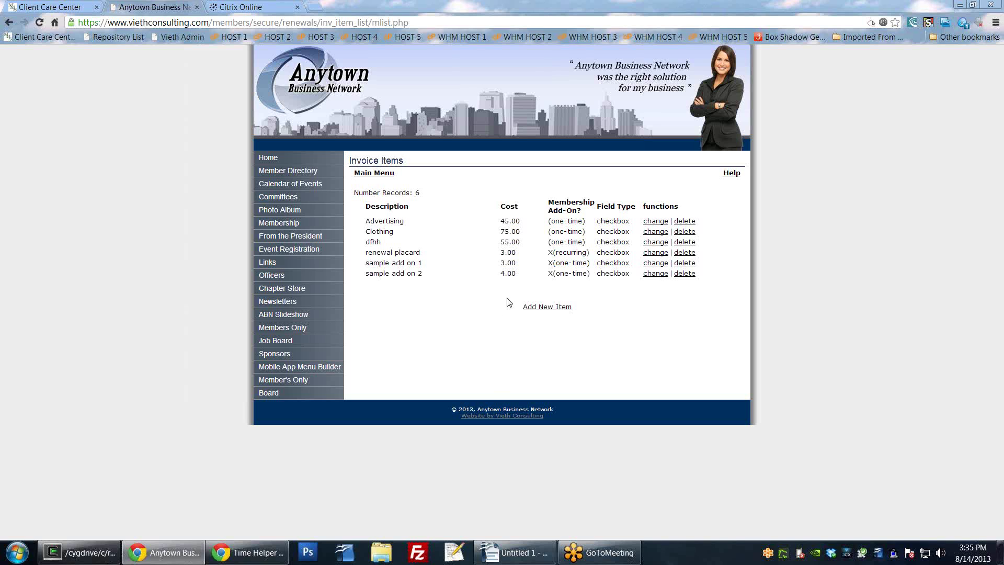
- Start a new invoice item with the description Subscription Service and a cost of 25.00
click(541, 309)
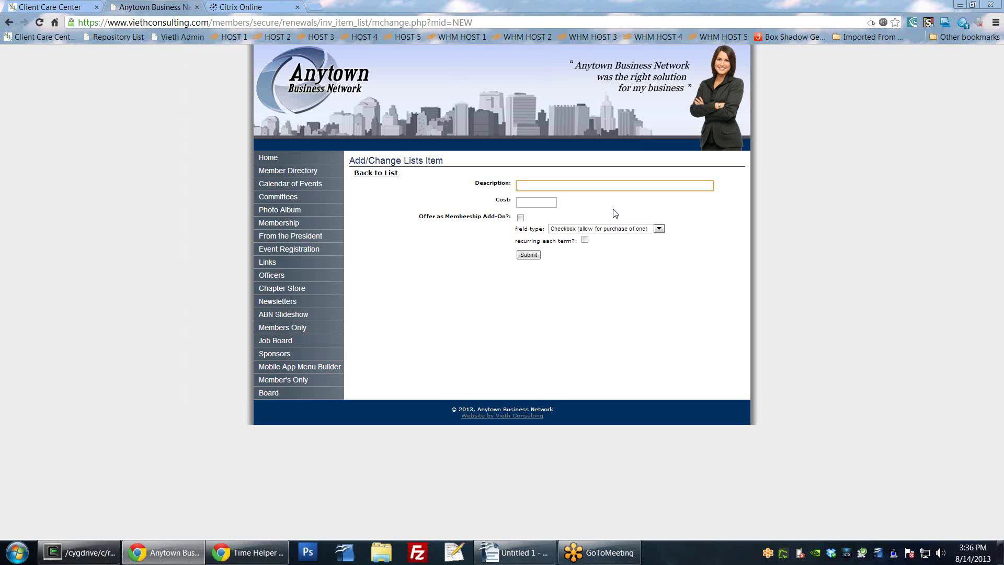
text(Subscription Service)
key(Tab)
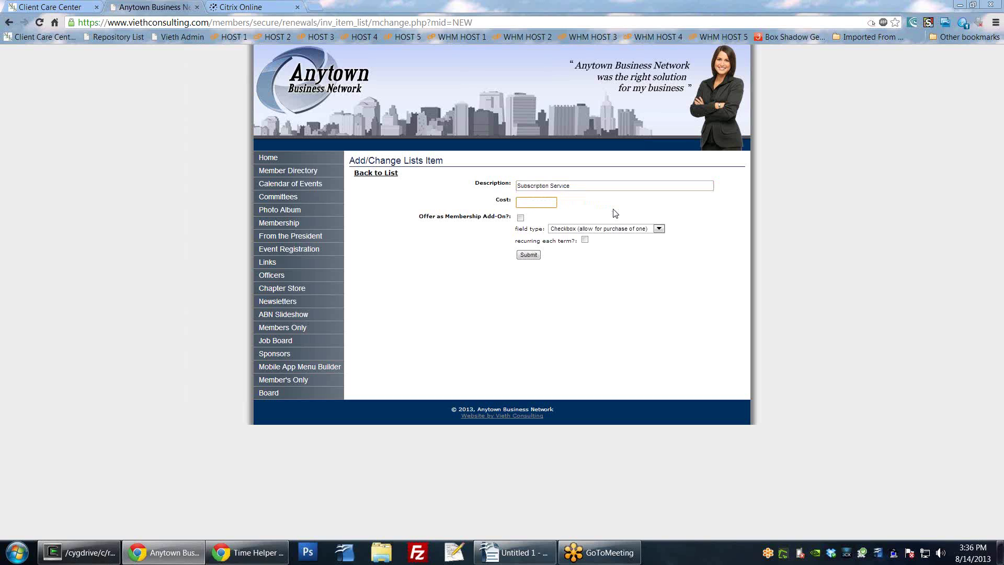
text(25.00)
- Offer the item as a membership add-on recurring each term, trying the Numeric field type and choosing Checkbox (allow for purchase of one)
click(439, 274)
drag(418, 216, 512, 218)
click(520, 217)
click(645, 230)
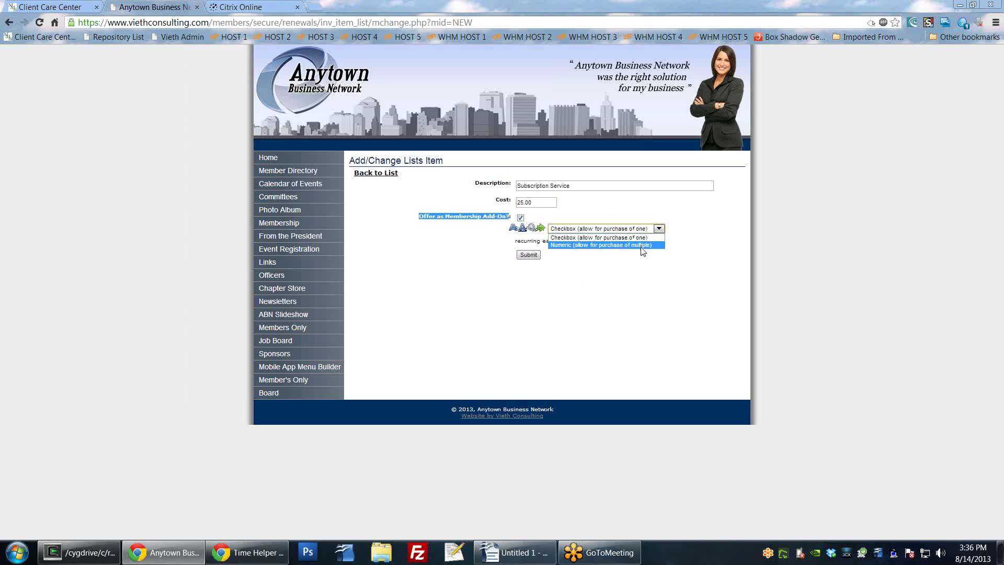
click(643, 245)
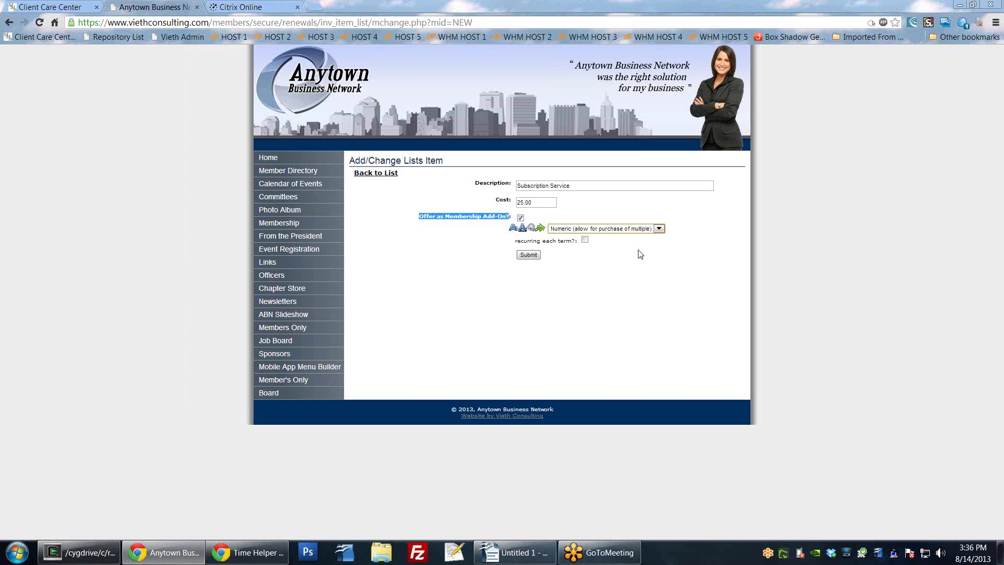
click(639, 234)
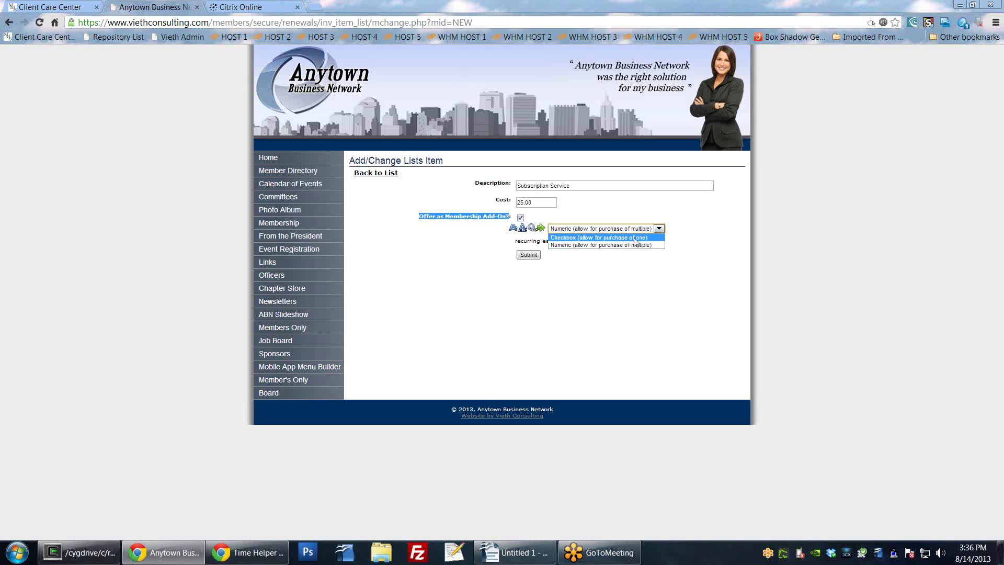
click(635, 238)
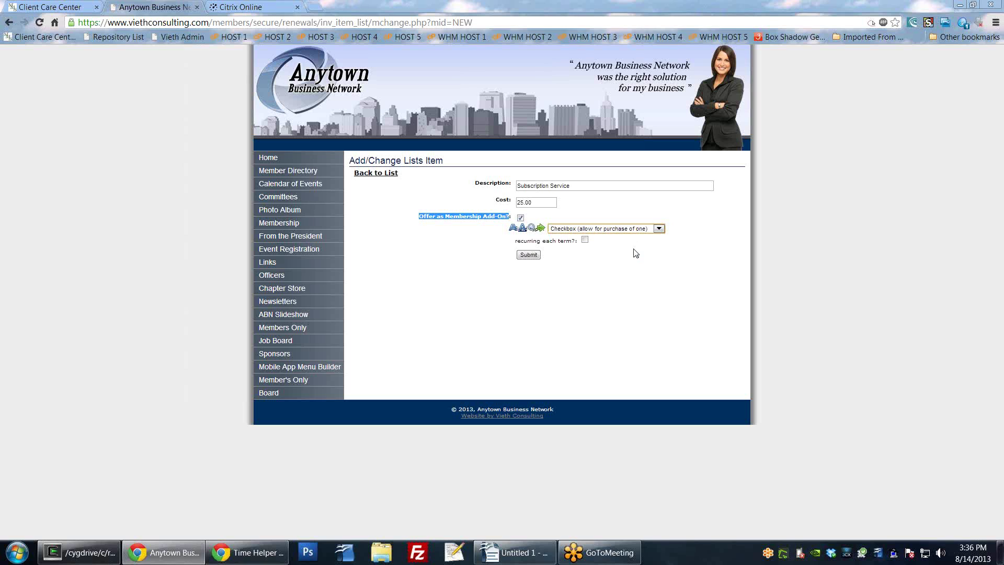
click(625, 252)
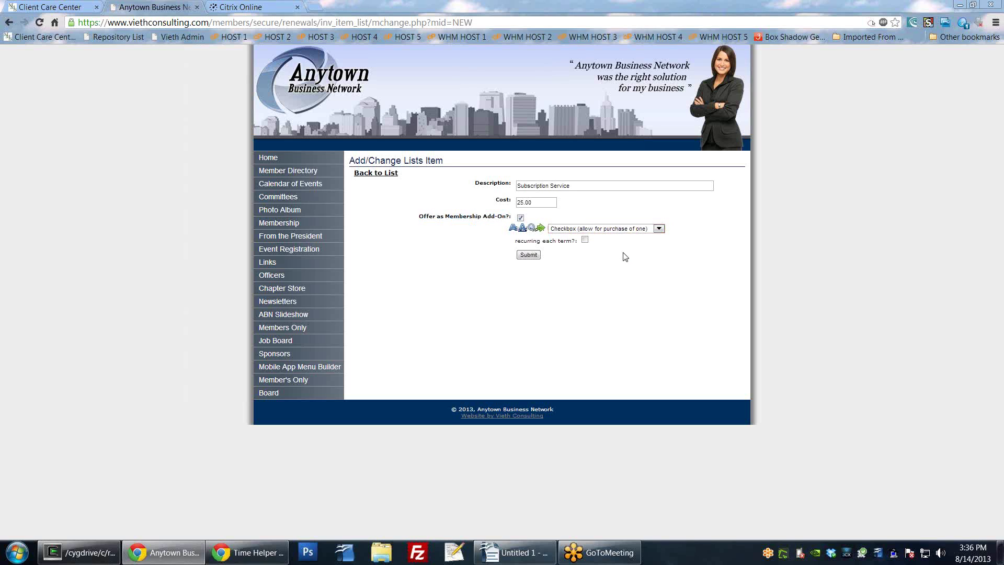
click(585, 240)
- Leave the unsaved item, return to the Membership Billing System and examine its list of available reports
click(386, 174)
click(381, 176)
click(554, 400)
scroll(551, 390, down, 2)
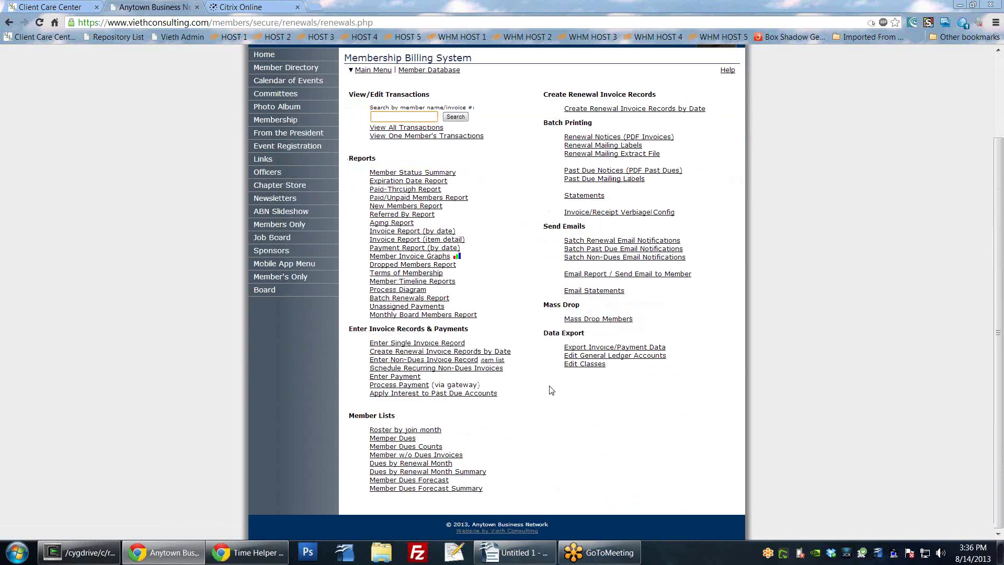
drag(488, 320, 371, 173)
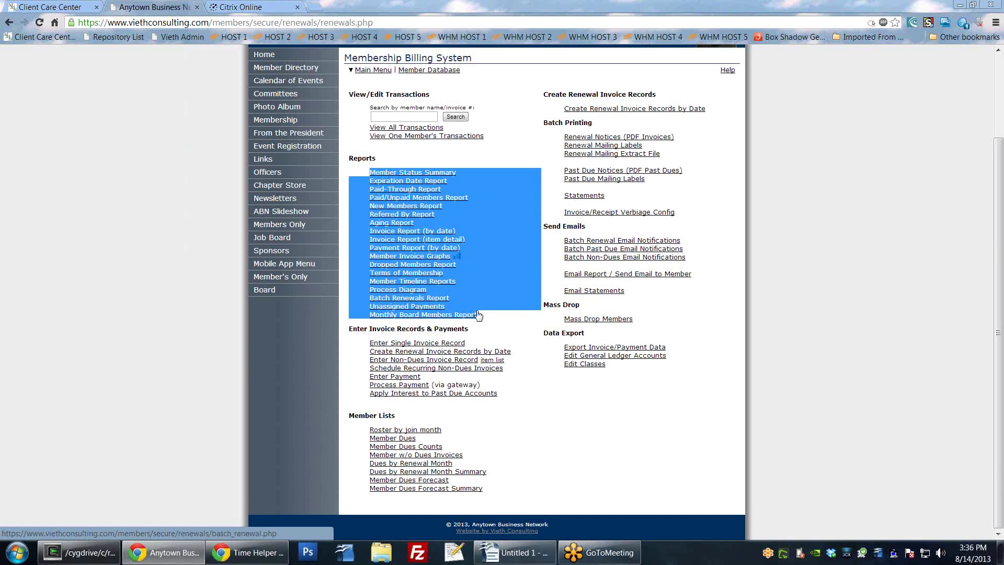
click(507, 316)
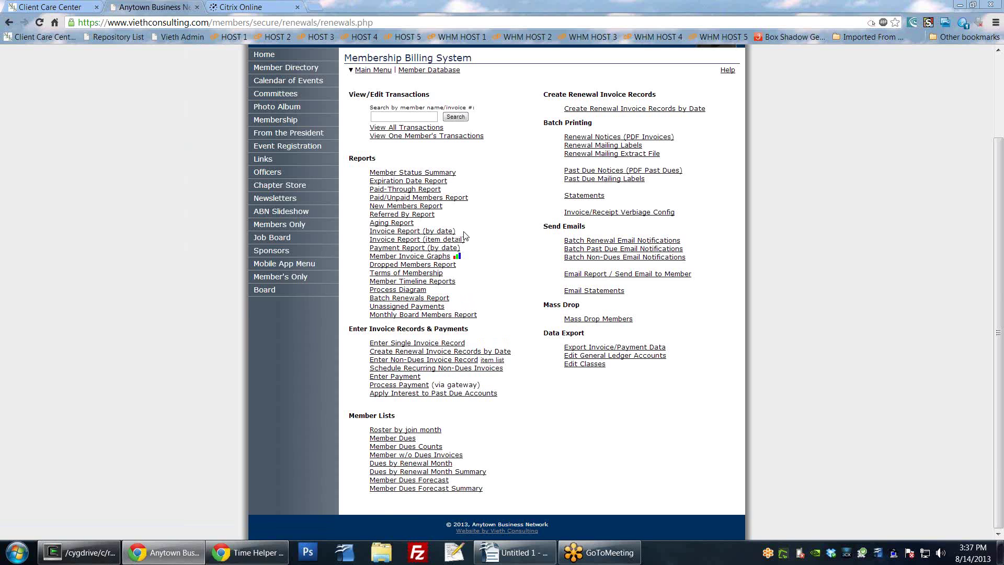
- Return to the administrative main menu and open the Reporting/Lists/Labels page
scroll(465, 237, up, 1)
click(373, 125)
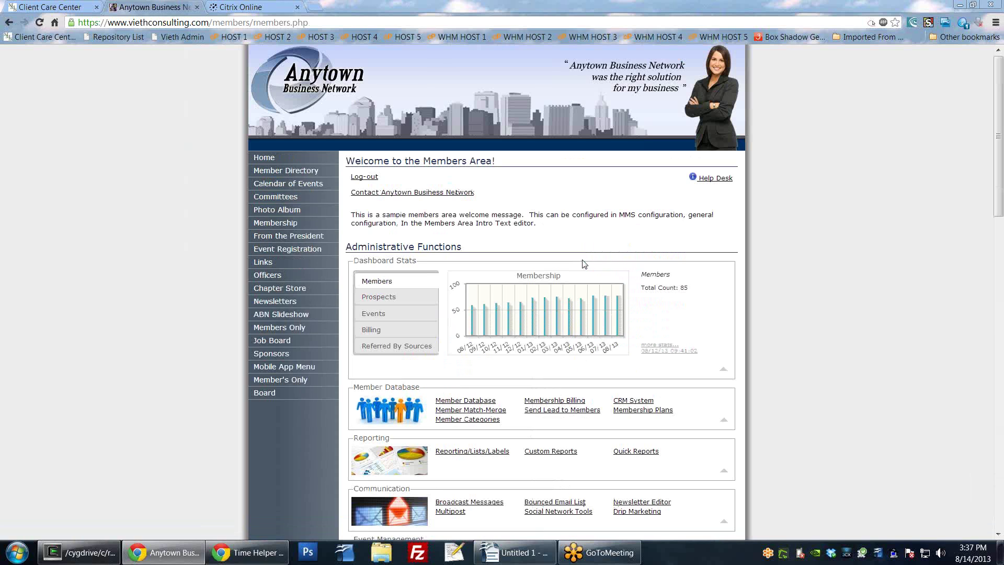
scroll(741, 312, down, 1)
scroll(707, 331, down, 1)
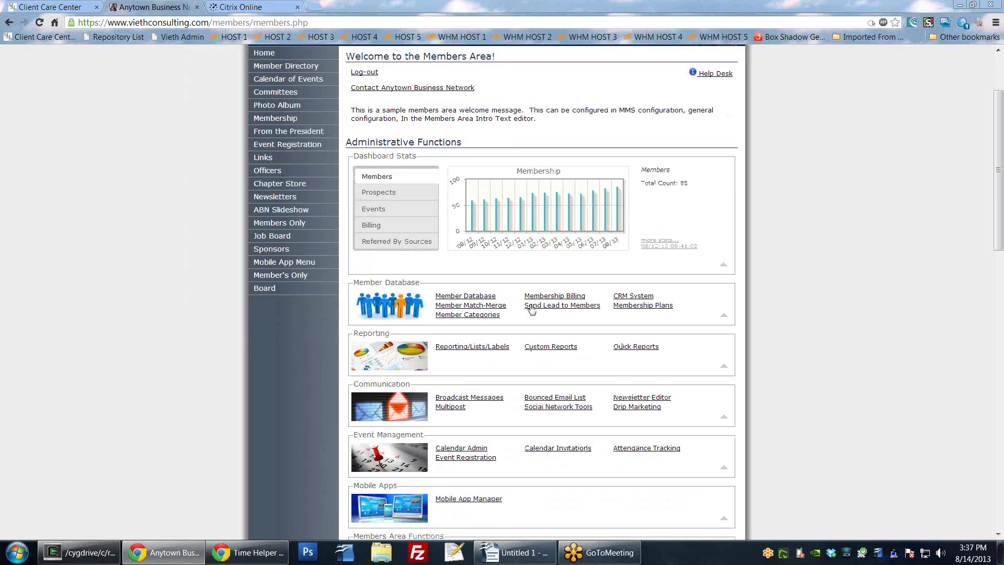
click(465, 351)
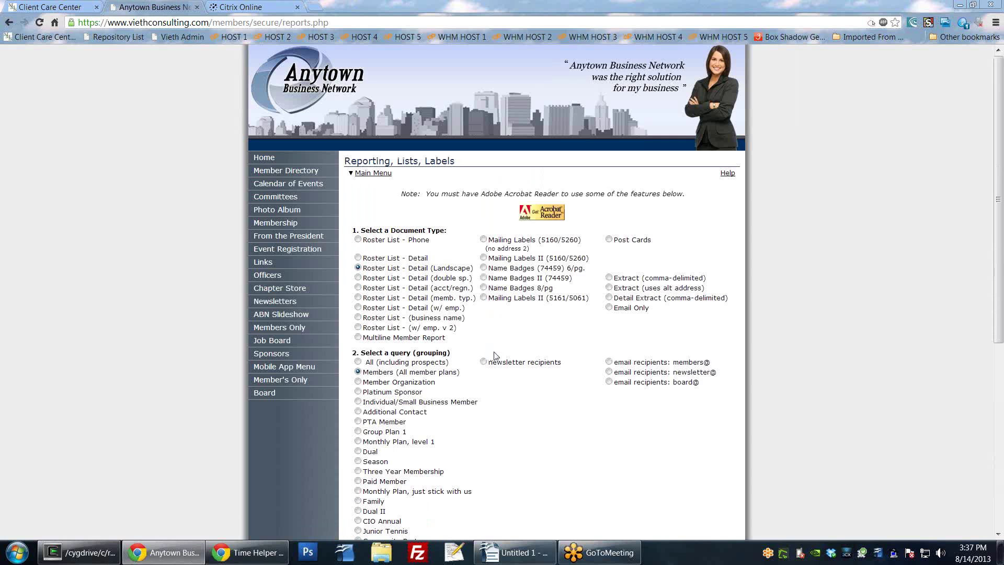
- Examine the document types and query groupings offered for lists and labels, including the detailed roster list variants
scroll(519, 319, down, 3)
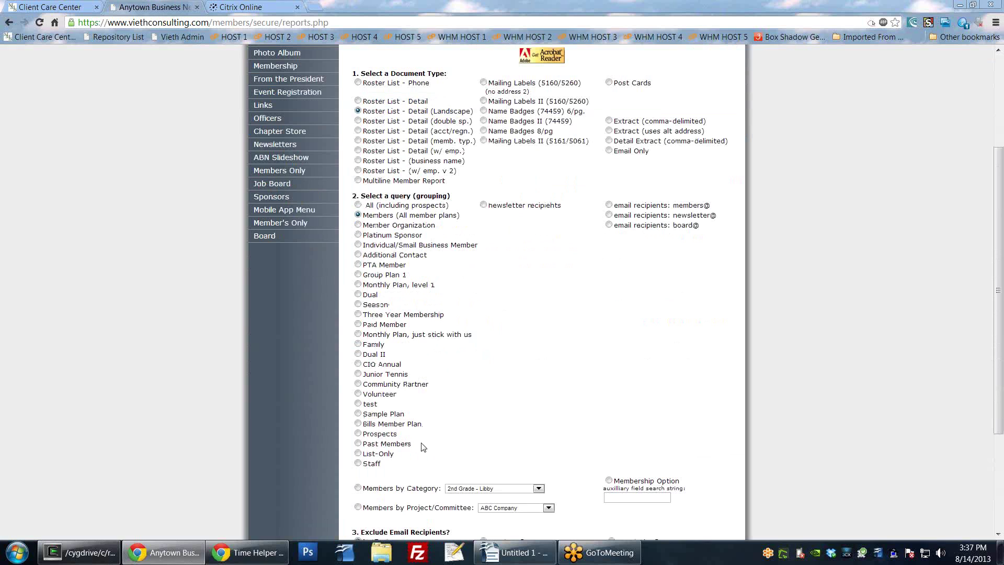
scroll(424, 324, up, 2)
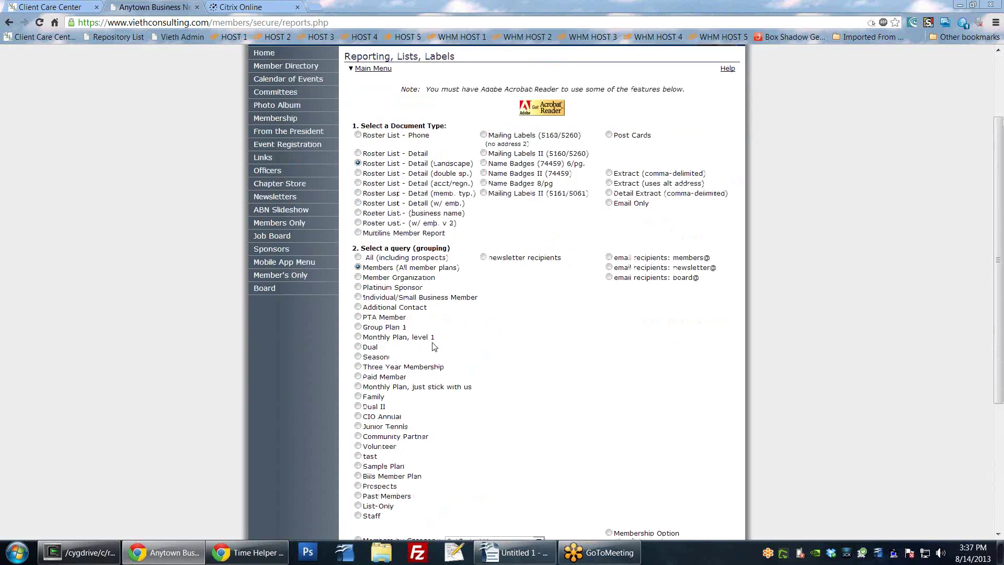
drag(402, 177, 446, 178)
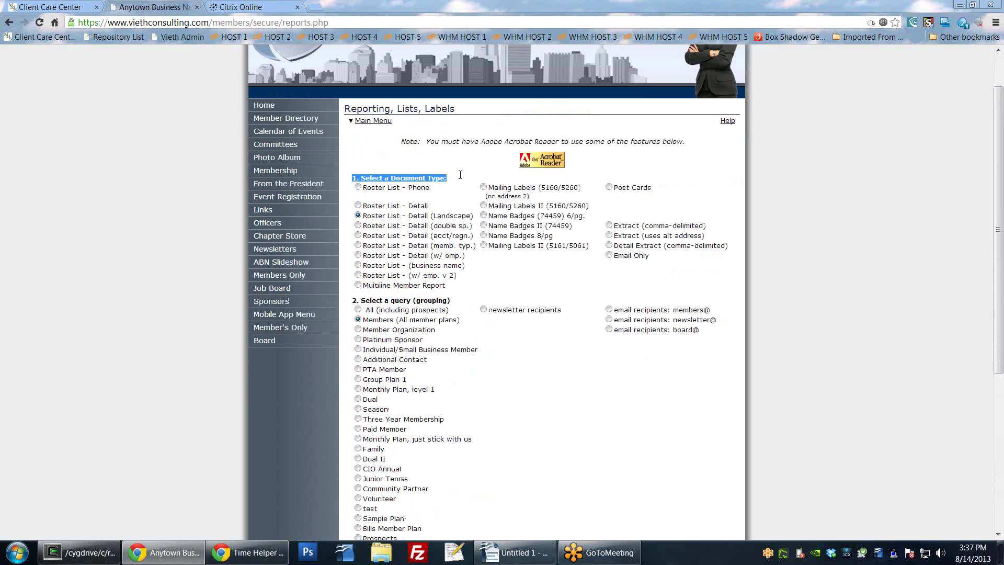
click(464, 173)
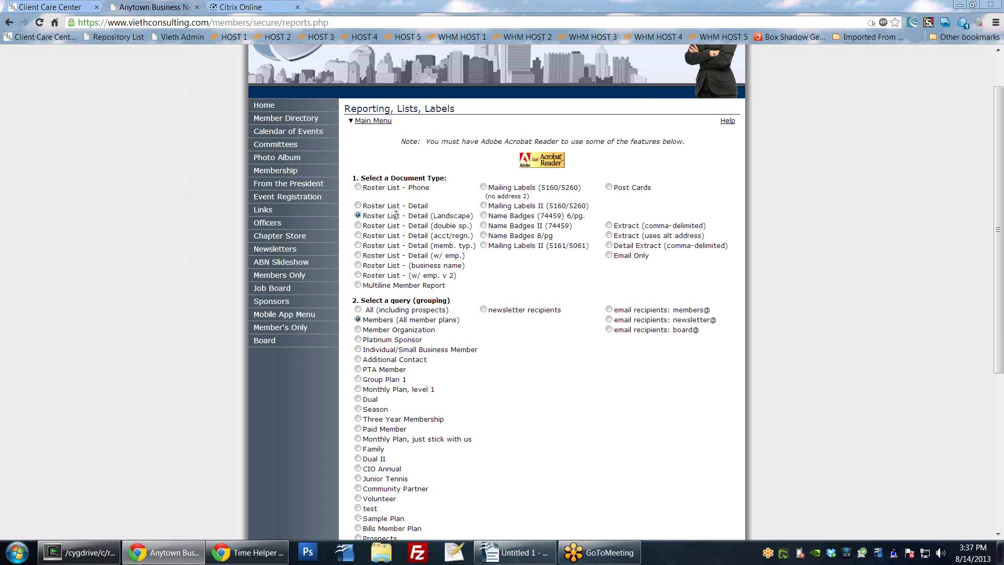
drag(447, 216, 472, 225)
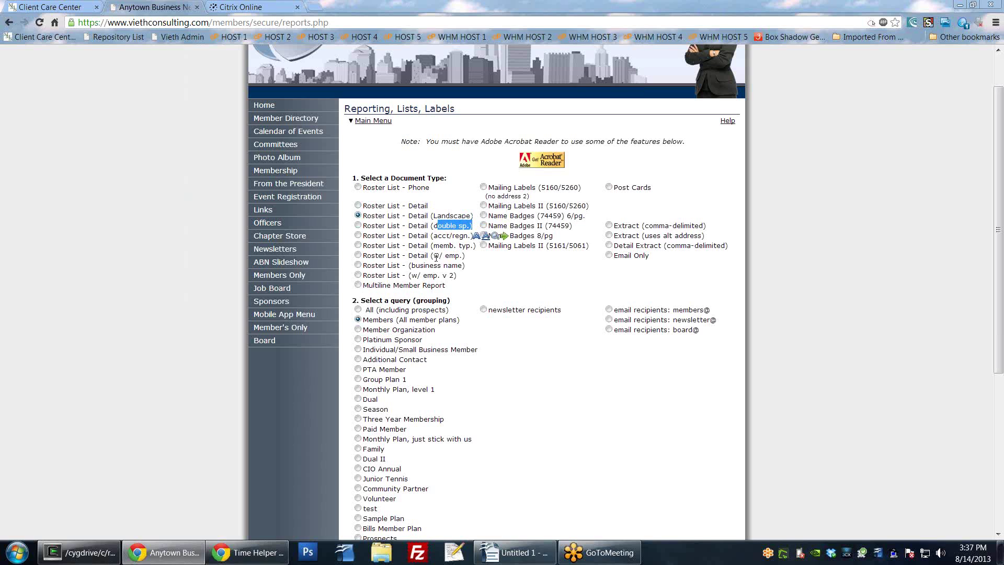
drag(432, 236, 470, 236)
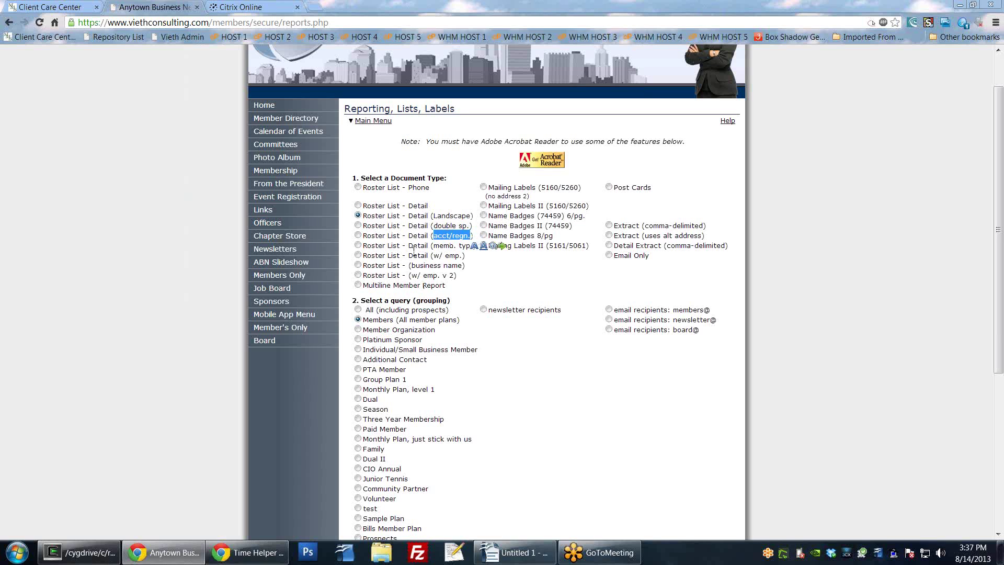
click(558, 283)
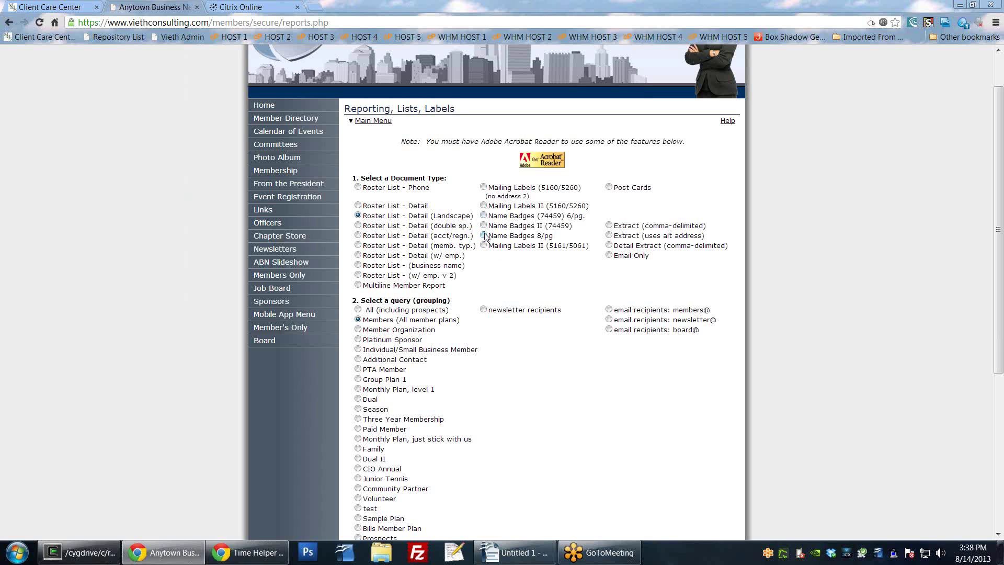
- Choose Extract (comma-delimited) as the document type and look over the query, exclusion and sort options
click(609, 225)
scroll(523, 261, down, 5)
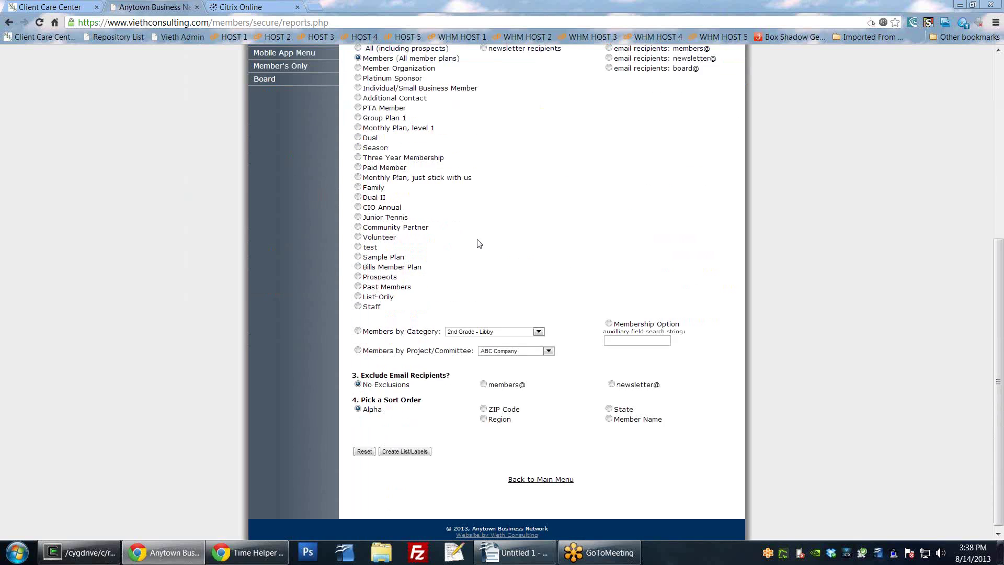
scroll(479, 243, up, 1)
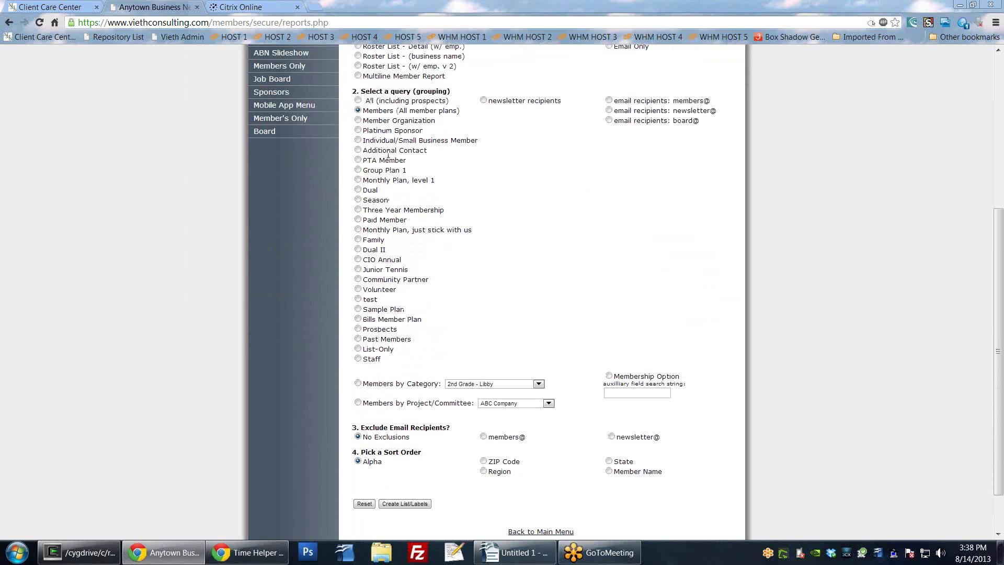
scroll(381, 294, up, 2)
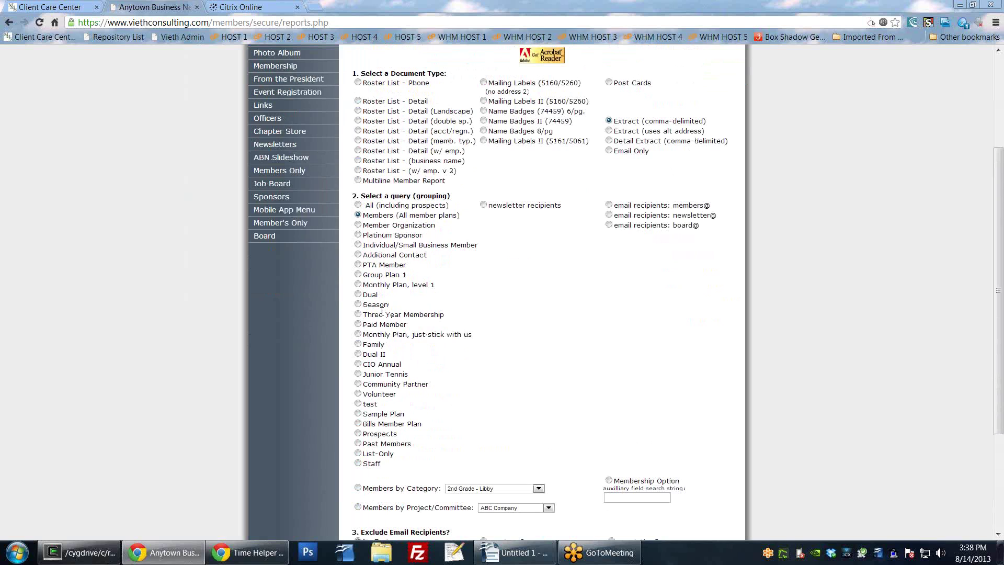
- Try the query groupings Paid Member, test, and email recipients: newsletter@
click(359, 325)
click(358, 404)
drag(668, 205, 695, 225)
click(719, 230)
click(609, 215)
- Select Members by Category as the query grouping for the extract
scroll(462, 353, down, 1)
scroll(462, 354, down, 2)
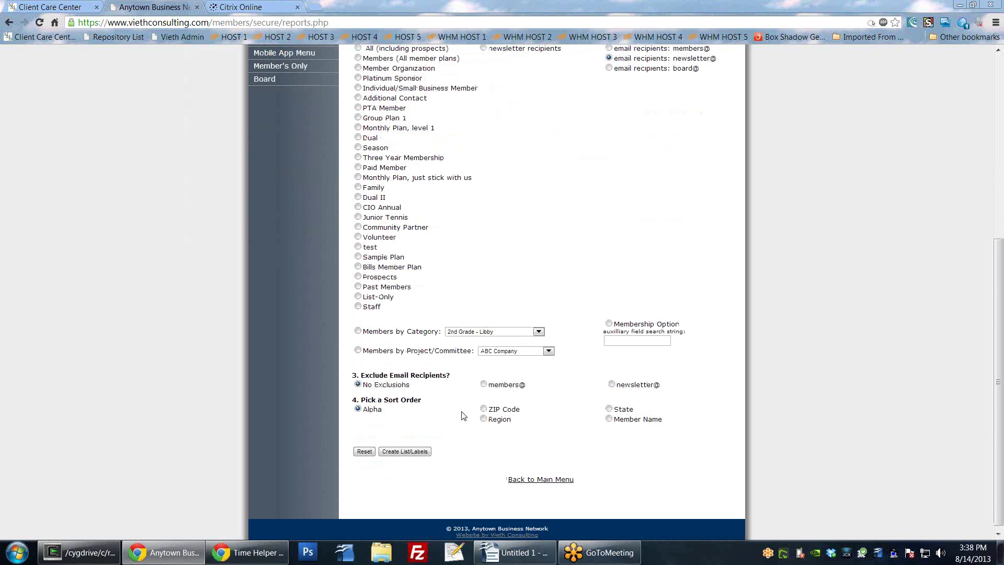
click(358, 331)
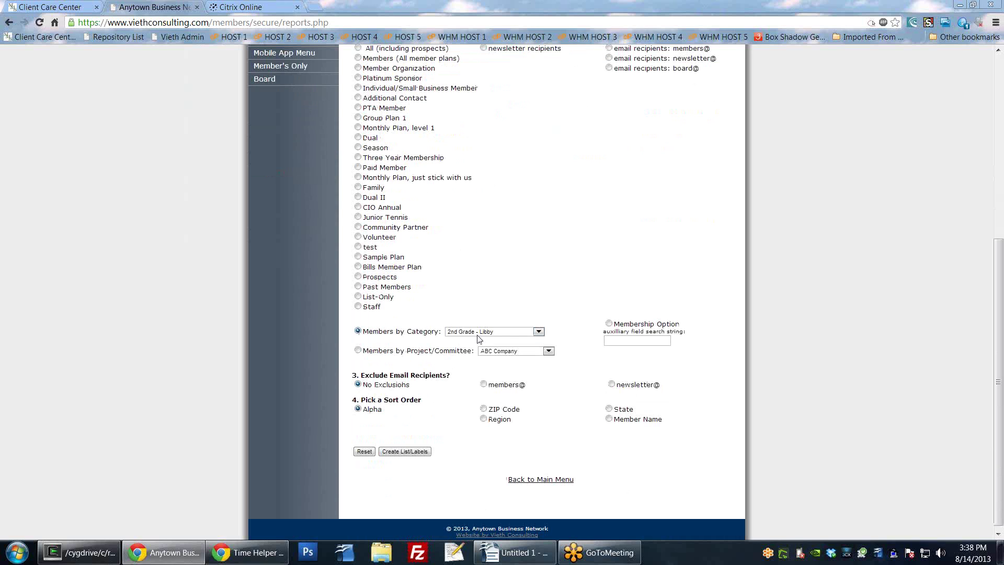
- Set the member category to Bills Category, and switch the query grouping to Members by Project/Committee
click(525, 333)
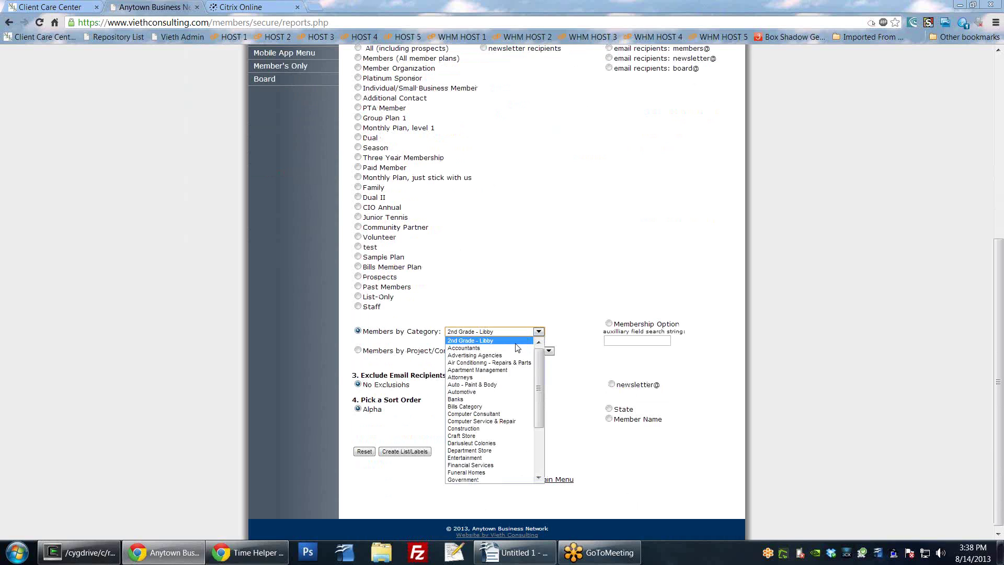
click(490, 400)
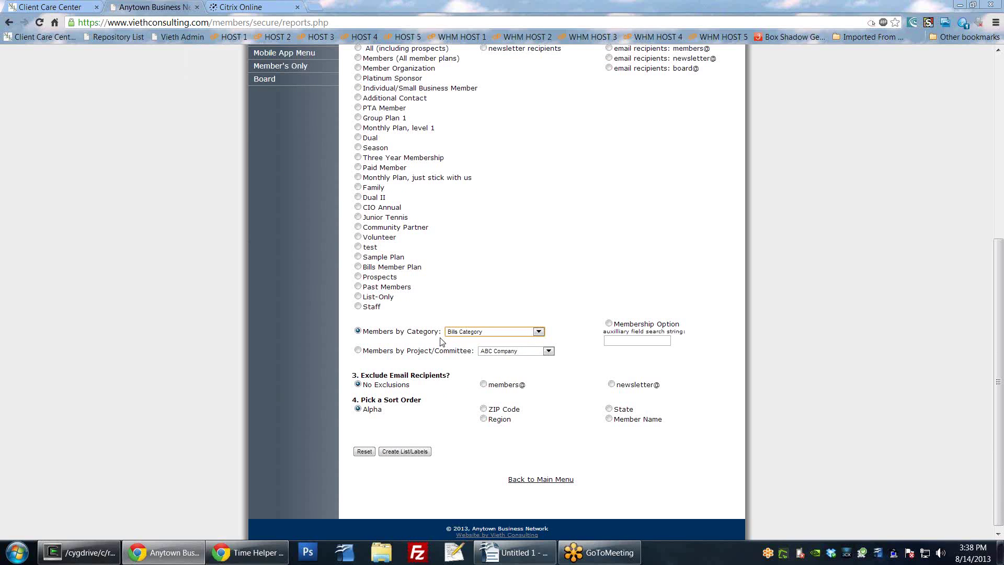
click(358, 350)
scroll(522, 364, up, 4)
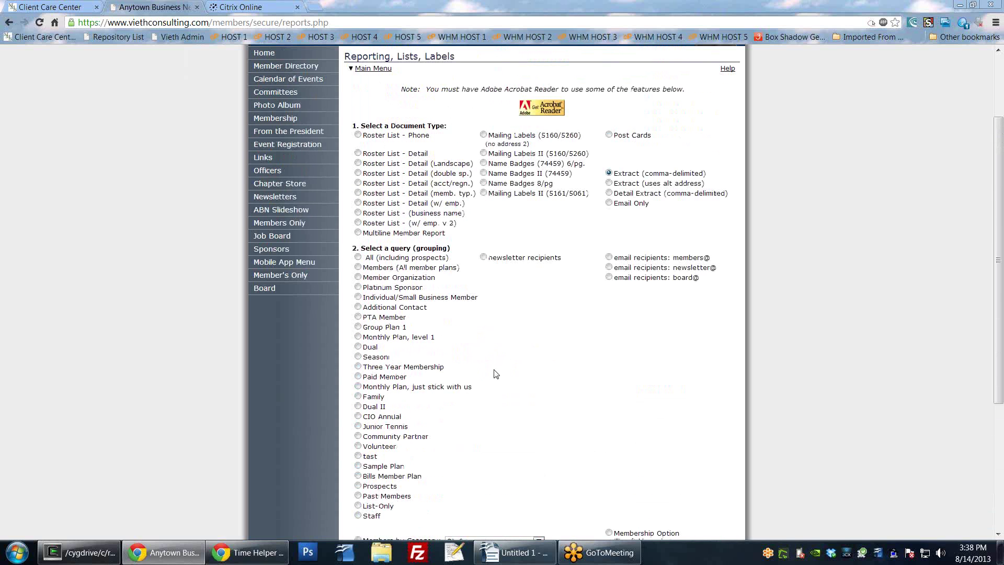
scroll(424, 164, down, 4)
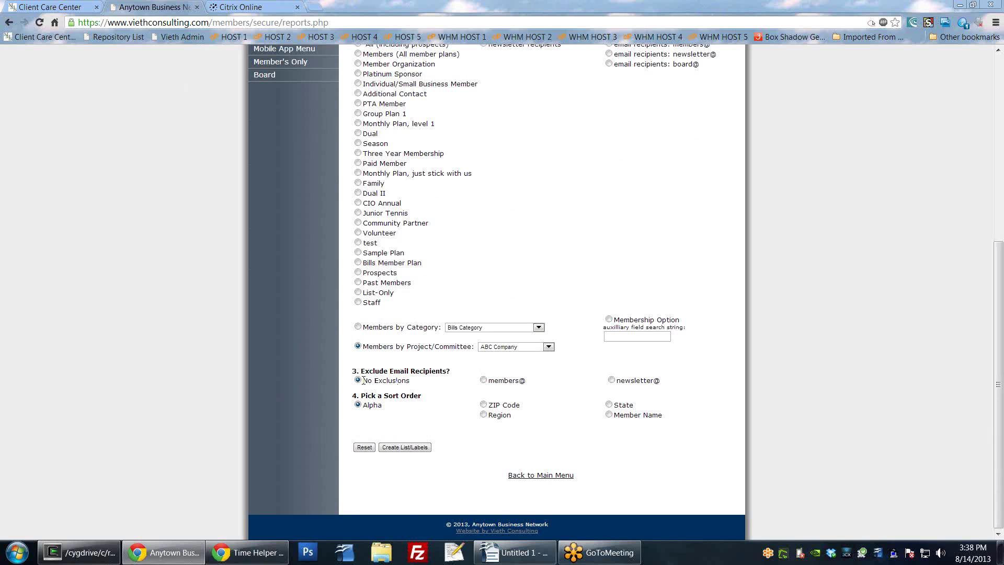
- Review the email exclusion and sort order options, and create the comma-delimited extract for the ABC Company project/committee
drag(371, 381, 678, 385)
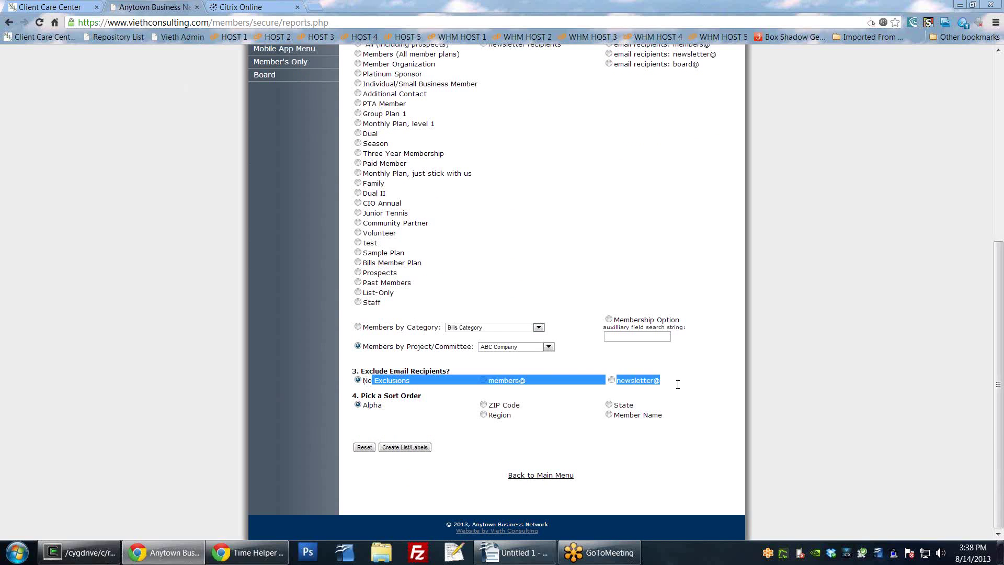
drag(369, 405, 669, 415)
click(433, 426)
click(421, 449)
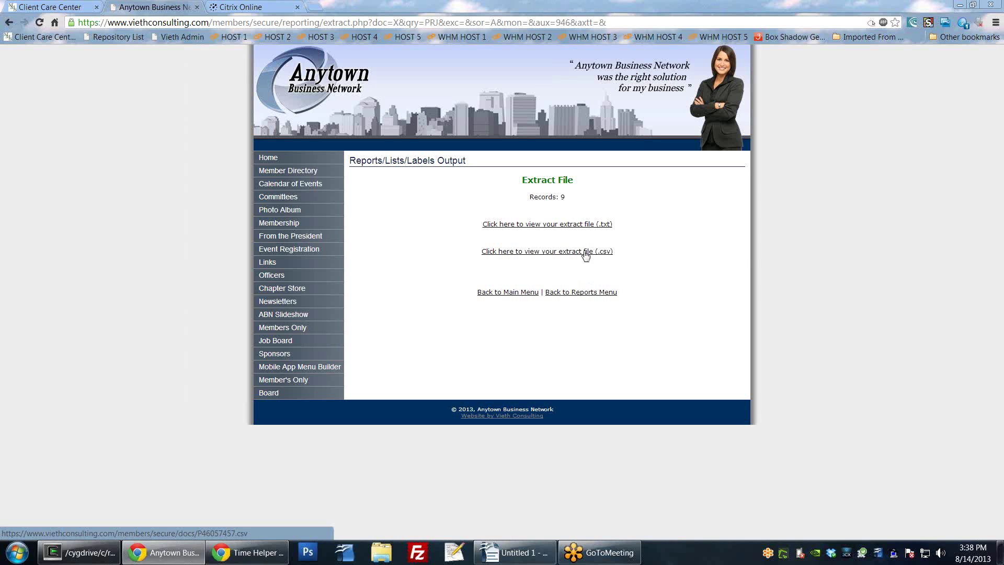
- Return to the list and label setup and create a Roster List - Detail report for the same project/committee
key(BackSpace)
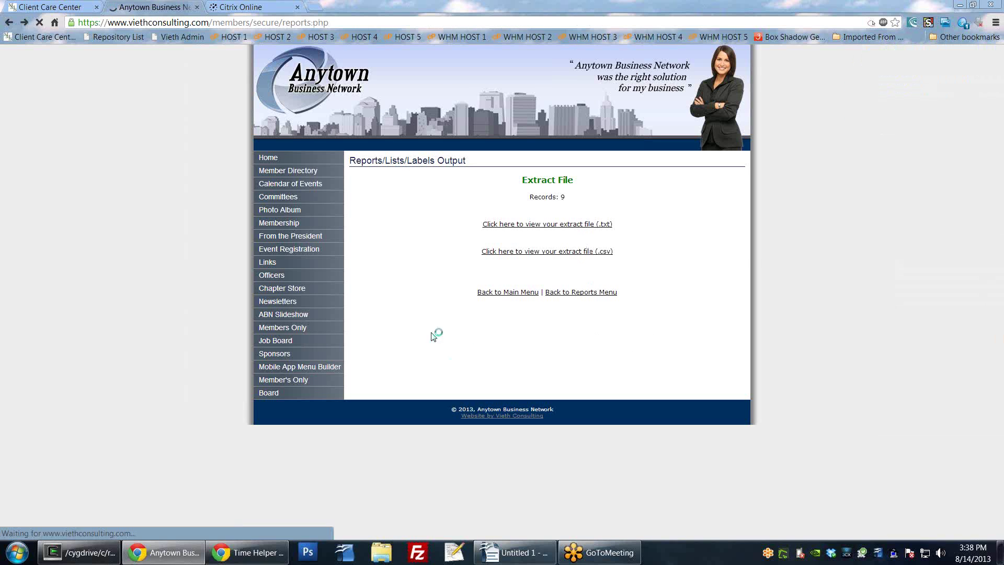
scroll(419, 249, up, 3)
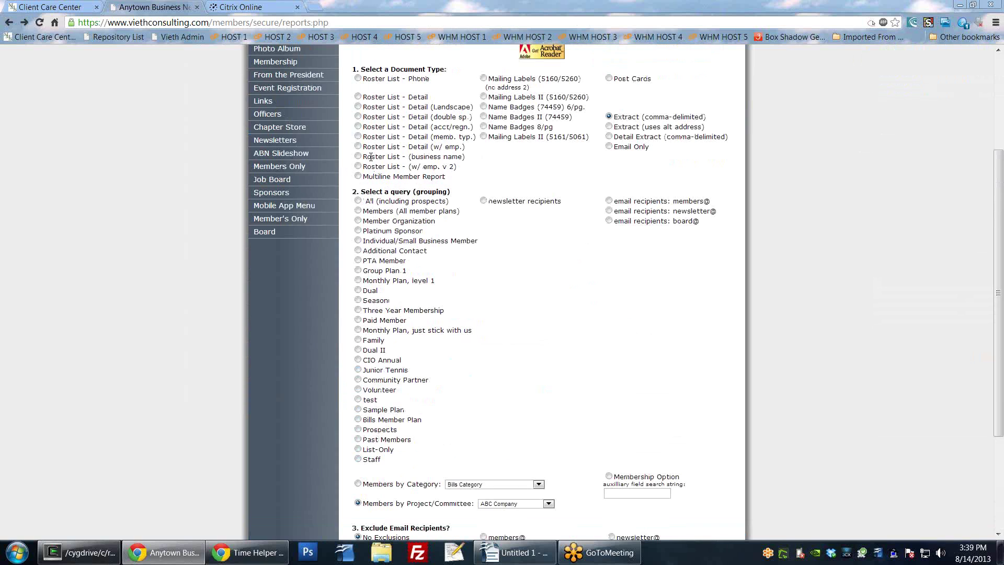
click(357, 97)
scroll(552, 317, down, 4)
click(403, 447)
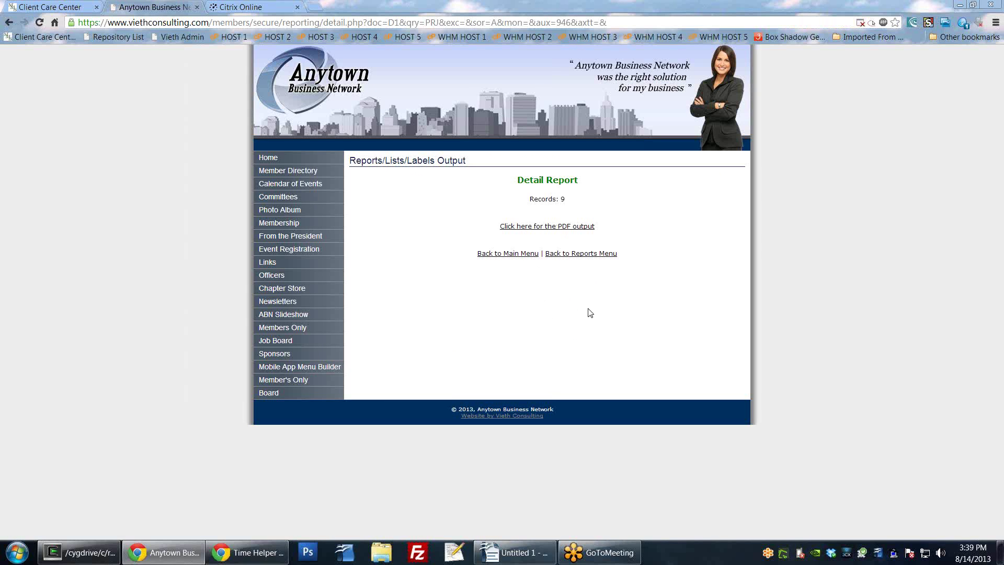
- Return to the members area, open Custom Reports and look over the saved reports
key(alt+Left)
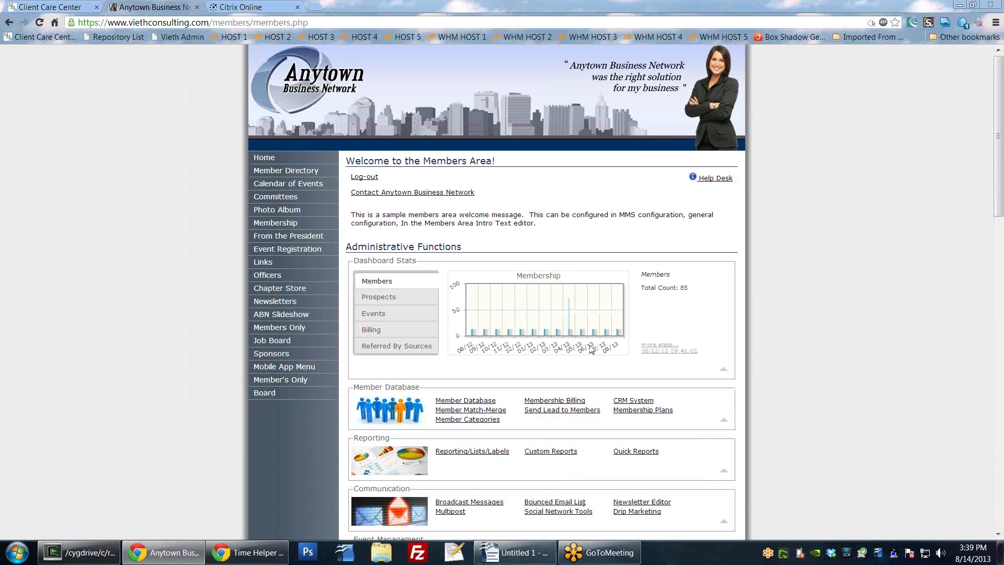
scroll(558, 310, down, 3)
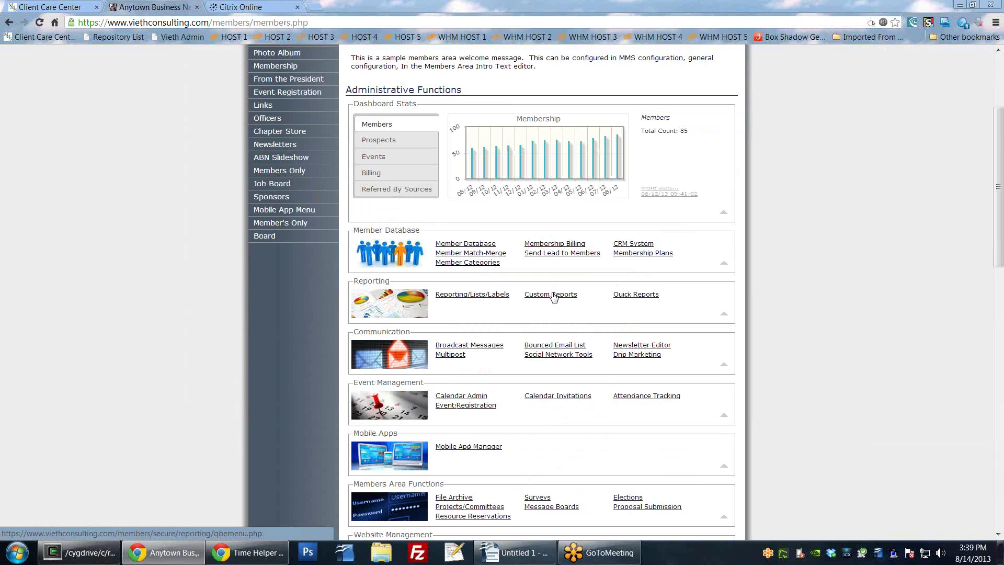
click(554, 295)
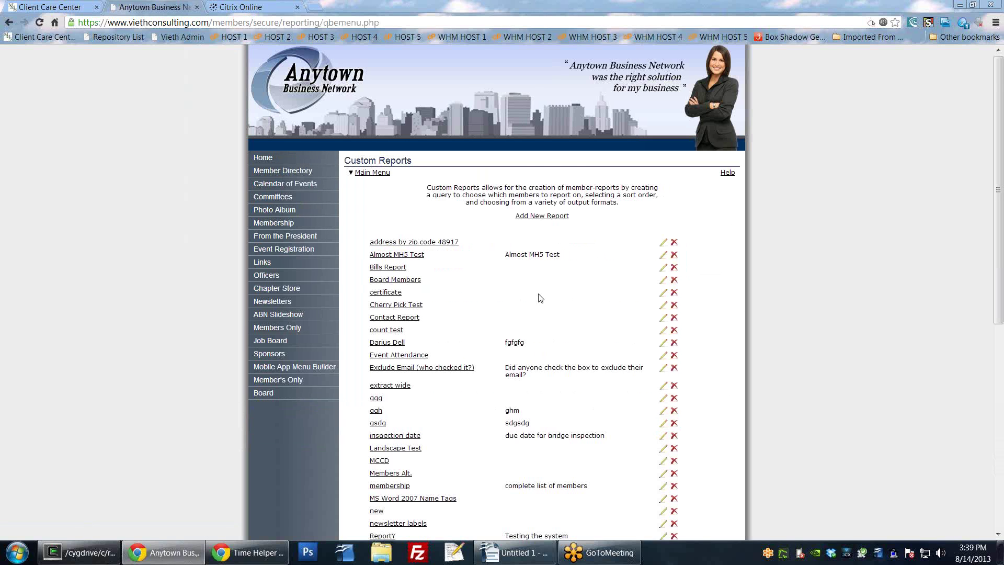
scroll(541, 294, down, 2)
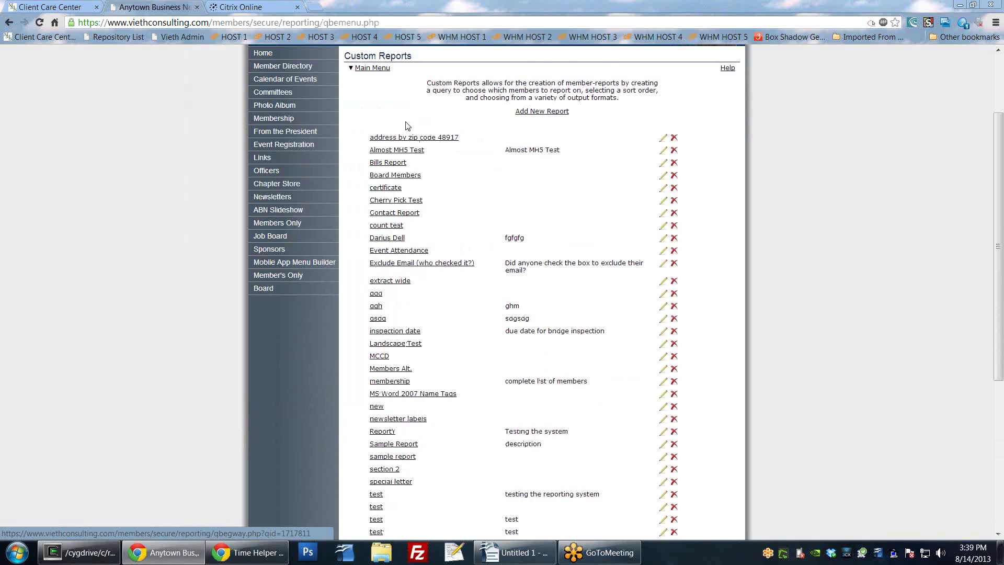
scroll(407, 209, down, 5)
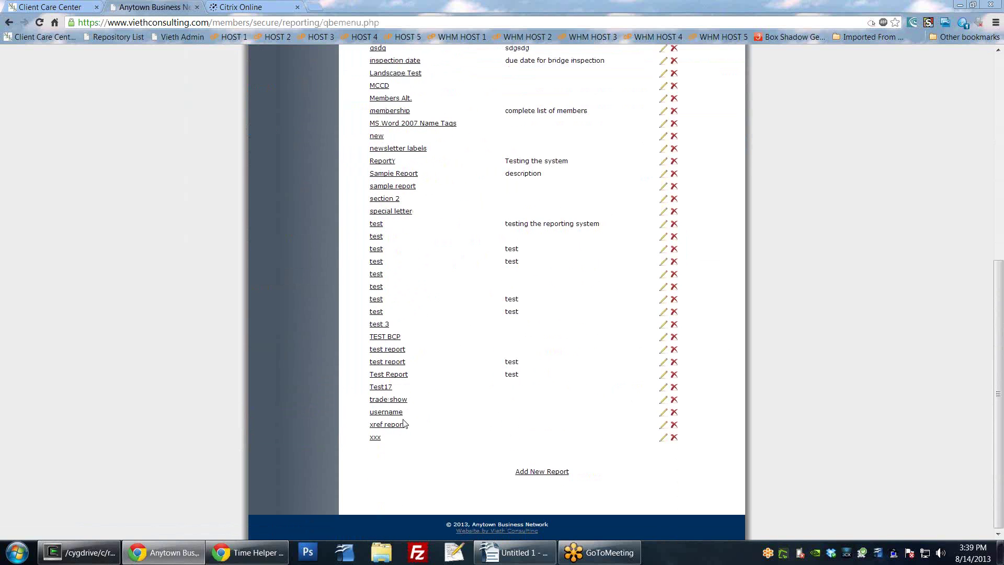
scroll(404, 423, up, 7)
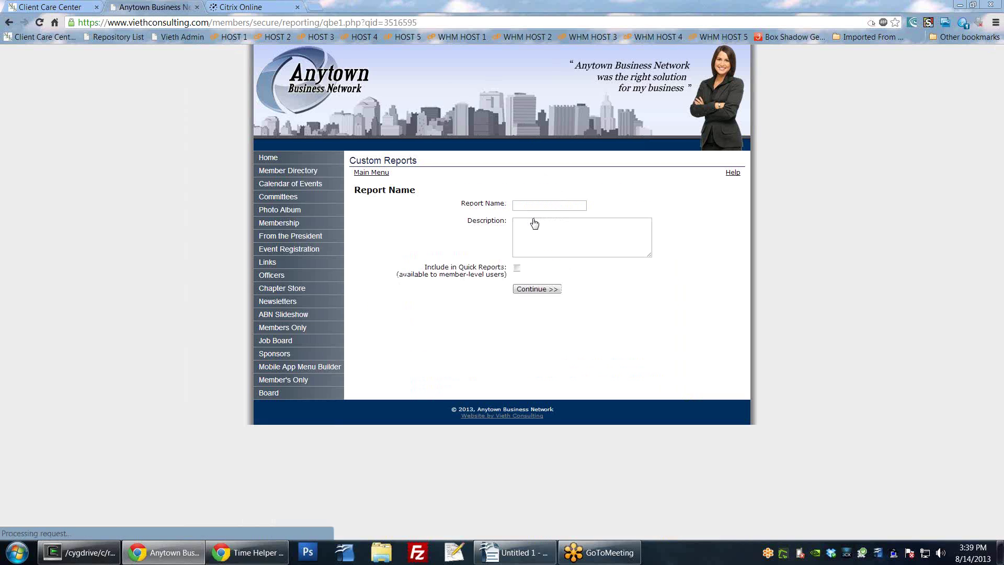
- Name the new custom report "Bill Report", describe it as "this is bills report", and continue to the member types
click(543, 204)
text(Bill Report)
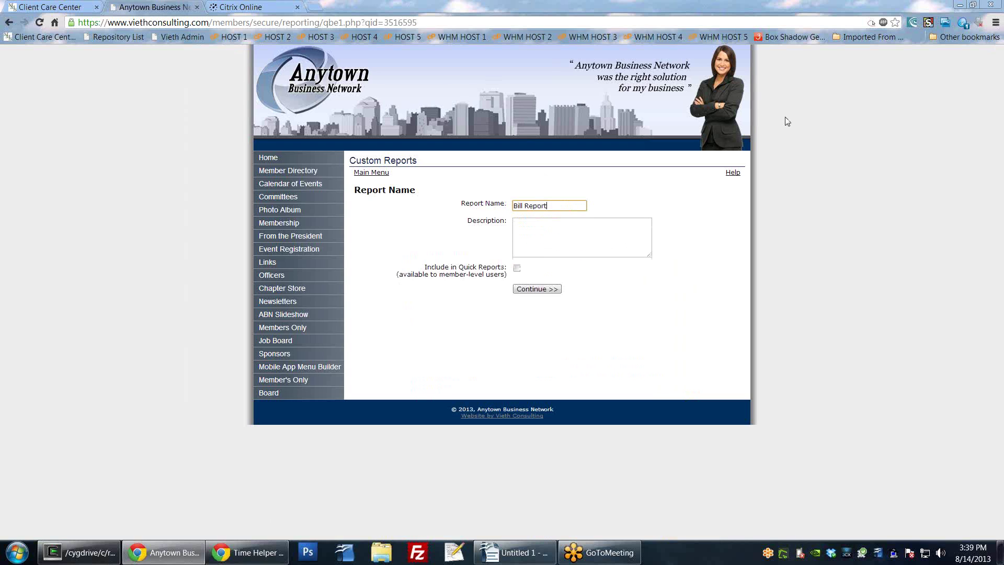
key(Tab)
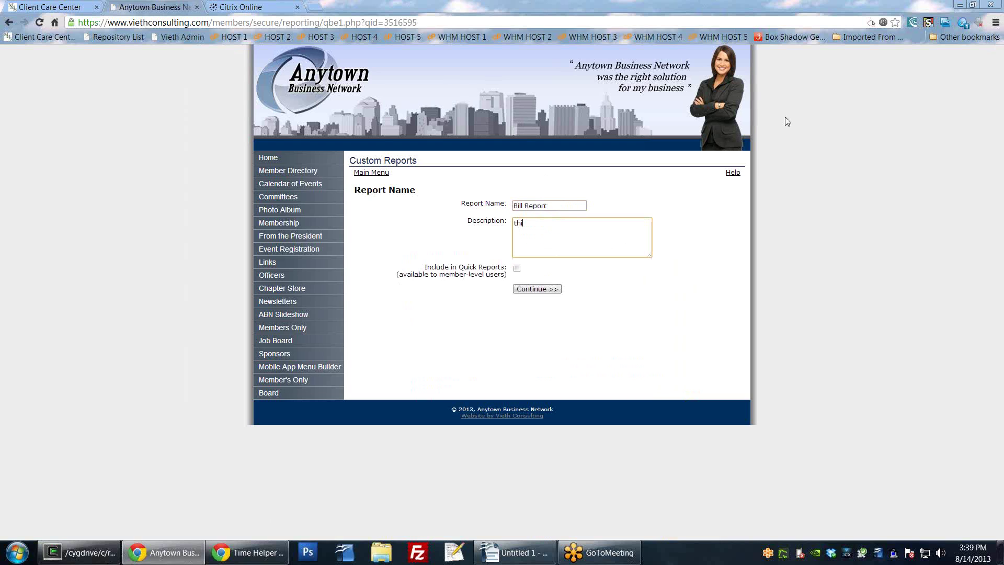
click(787, 121)
drag(435, 267, 506, 269)
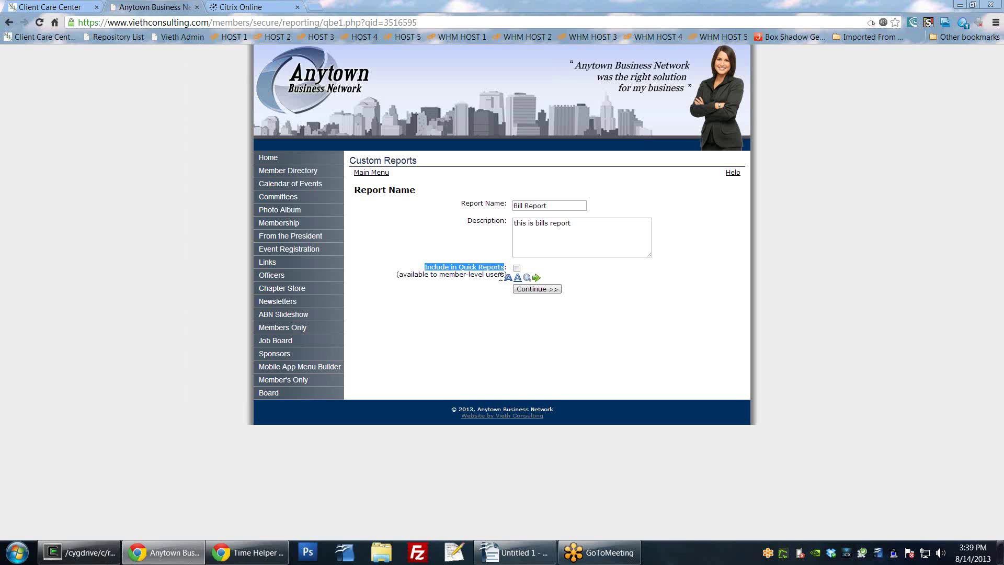
click(646, 329)
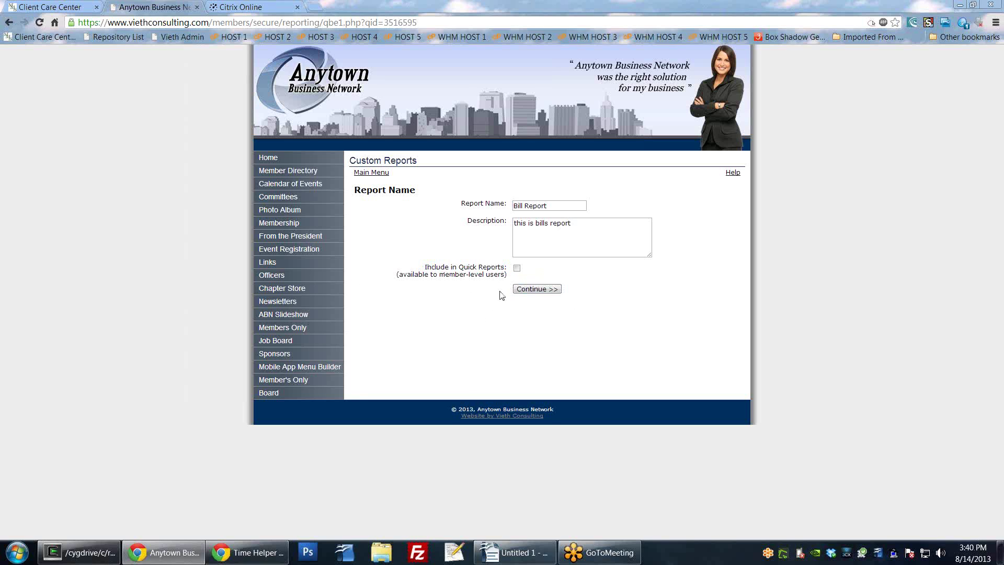
click(536, 289)
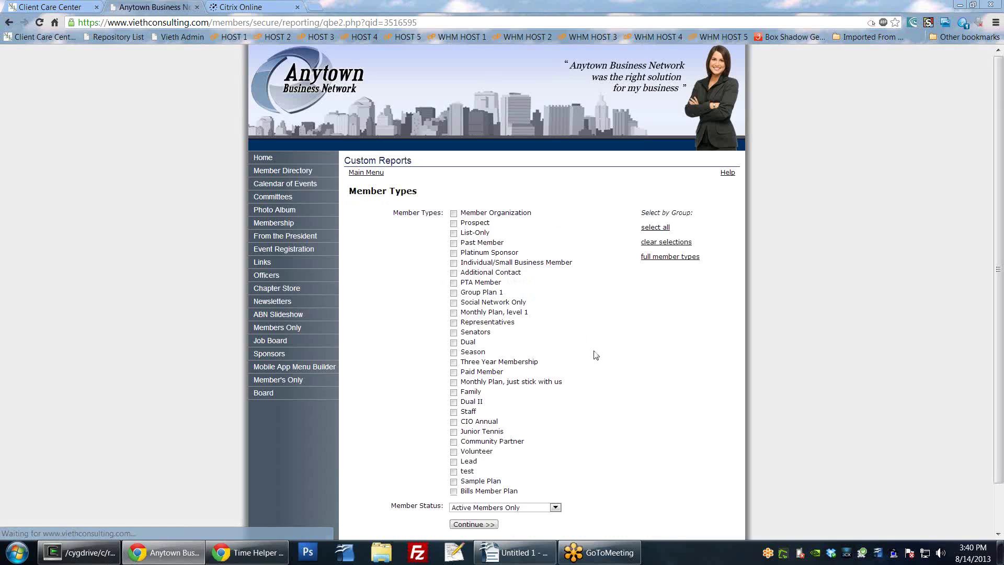
- Try selecting Prospect, List-Only and Past Member, try selecting all member types, and clear the selections
scroll(654, 385, down, 1)
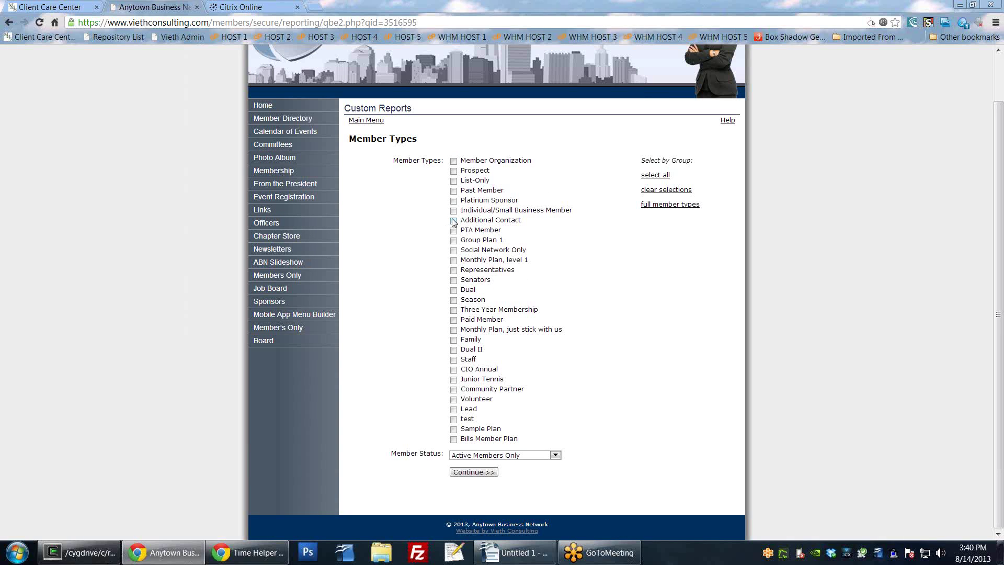
click(454, 171)
click(453, 181)
click(453, 191)
click(656, 175)
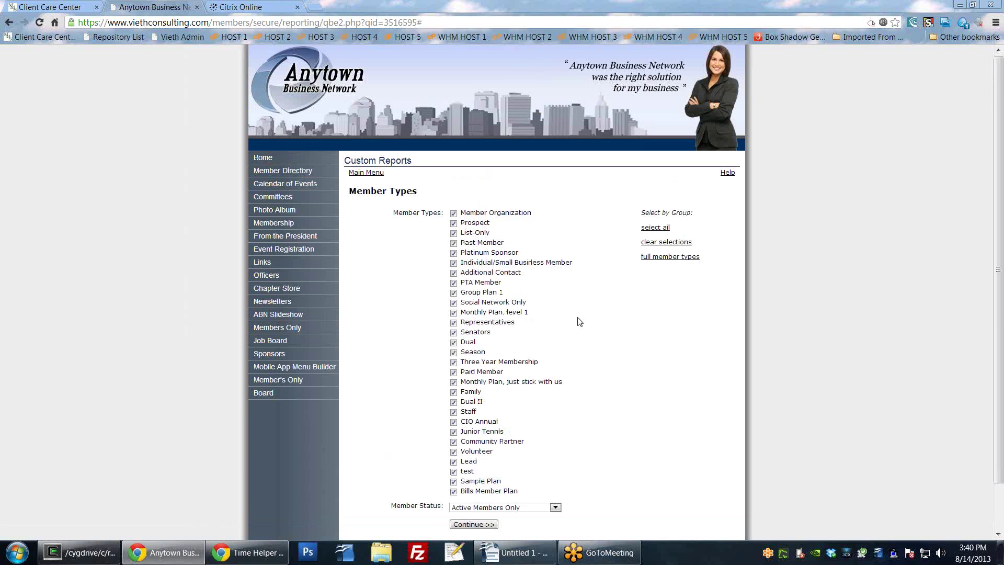
scroll(580, 322, down, 1)
click(661, 190)
scroll(602, 394, down, 1)
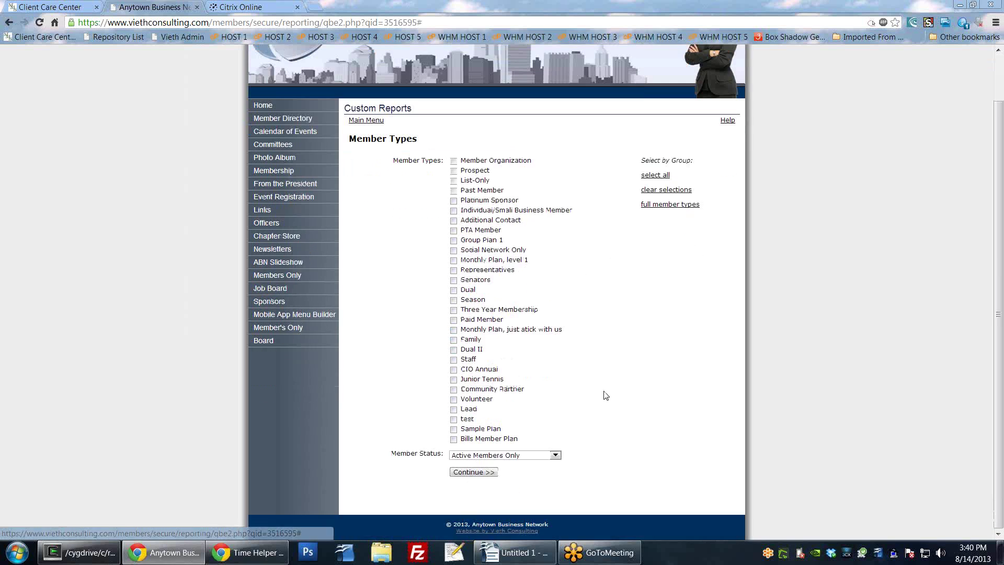
- Include the full member types group, check the status options while keeping Active Members Only, and continue to query construction
click(671, 205)
scroll(579, 382, down, 1)
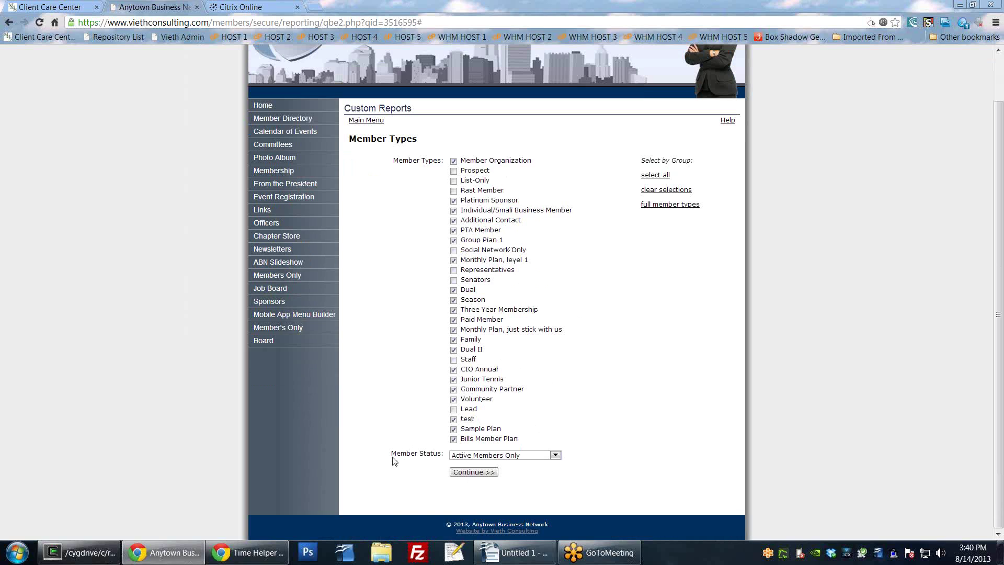
click(526, 456)
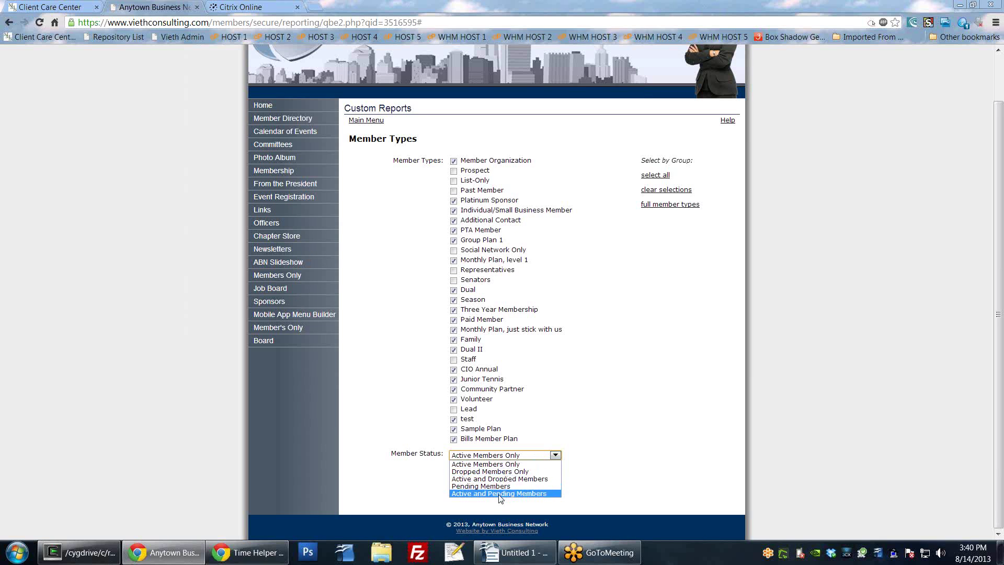
click(563, 485)
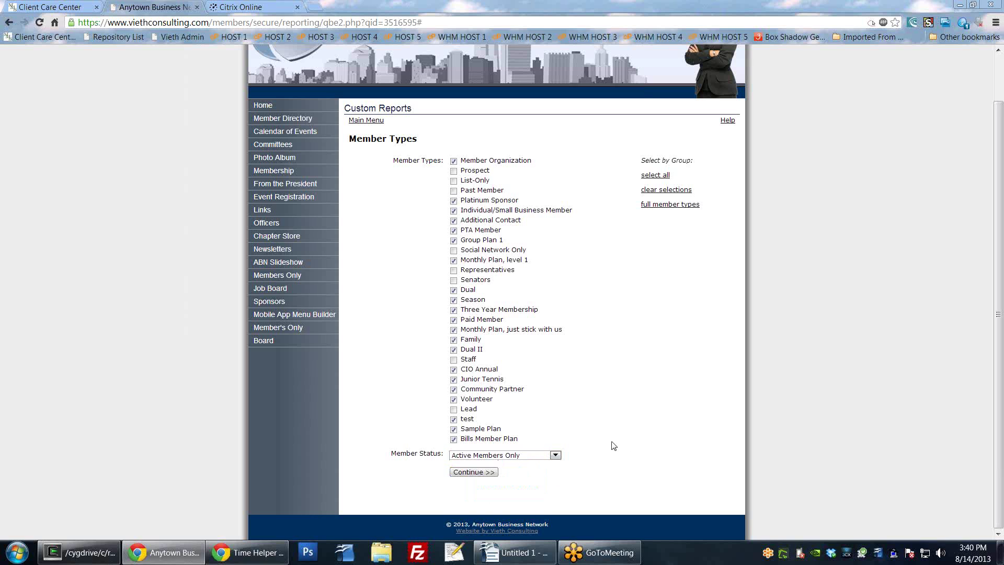
click(484, 472)
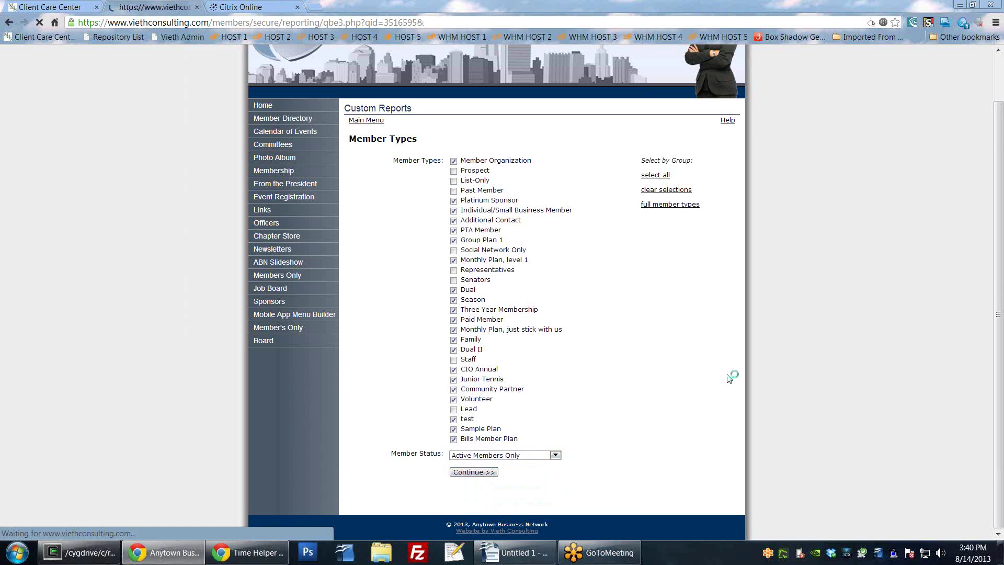
- Examine the available query criteria, including the Membership Option, interdisciplinary team and Election Notes fields
scroll(746, 334, down, 2)
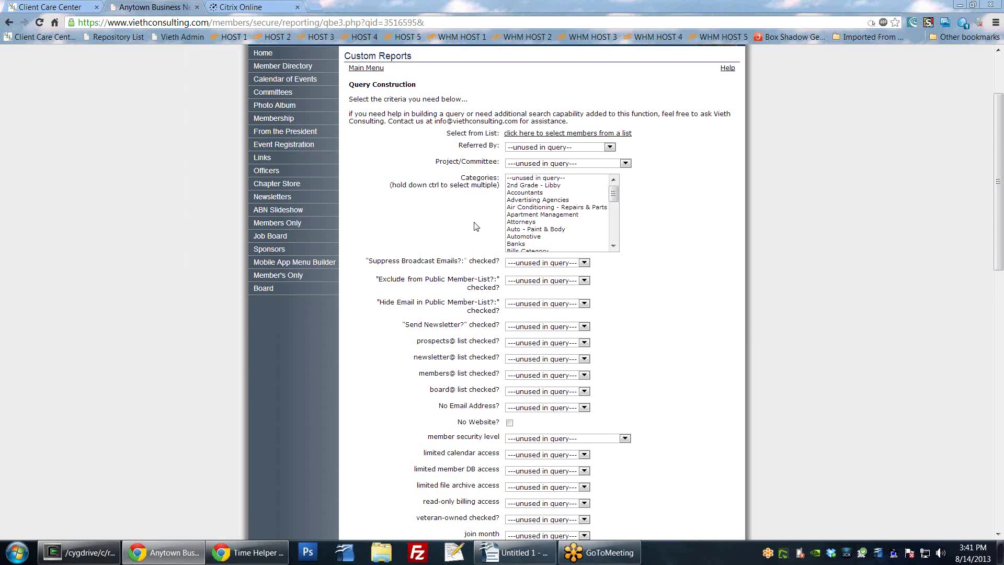
scroll(457, 386, down, 8)
scroll(458, 385, down, 6)
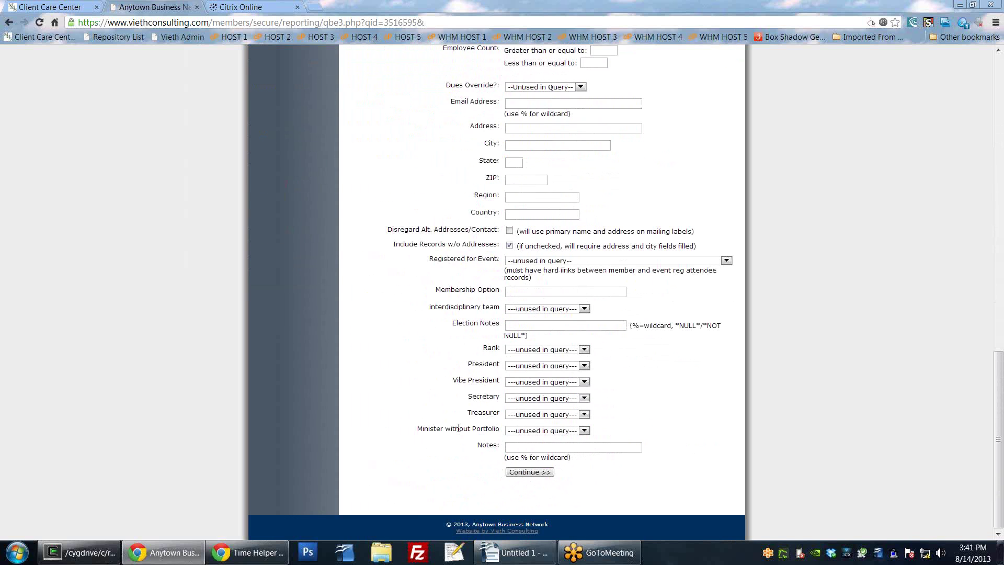
drag(433, 283, 508, 325)
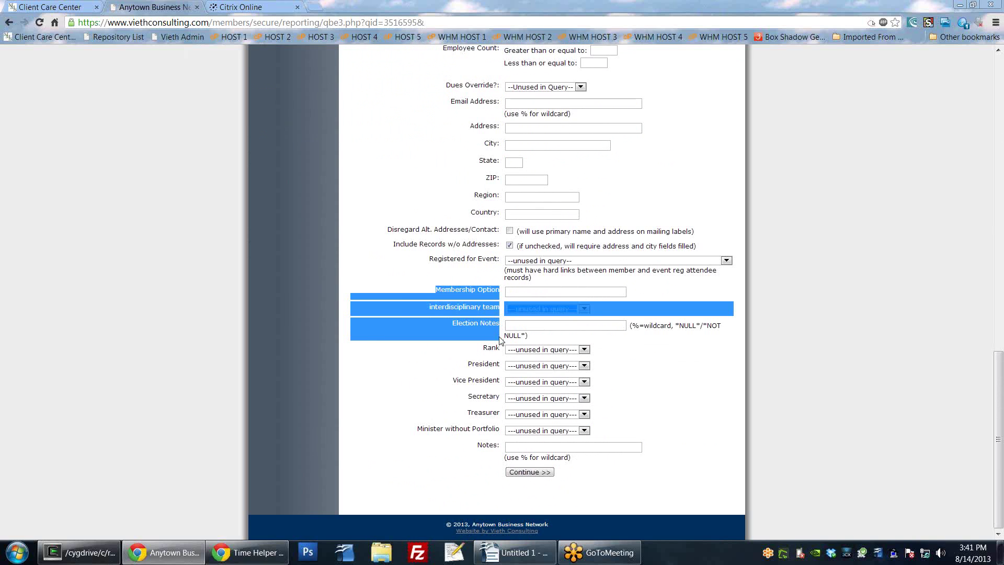
click(449, 289)
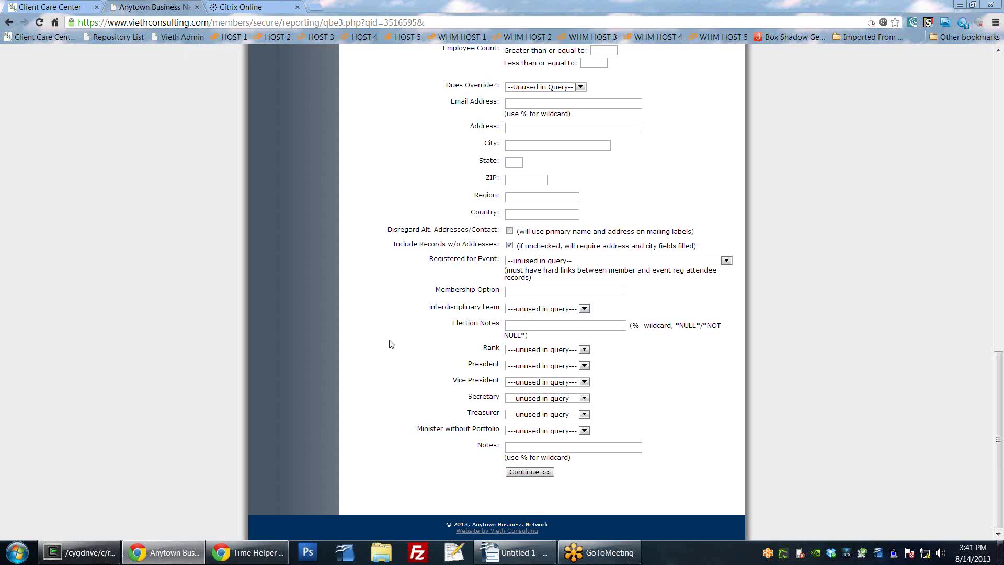
scroll(390, 356, up, 3)
scroll(387, 380, up, 10)
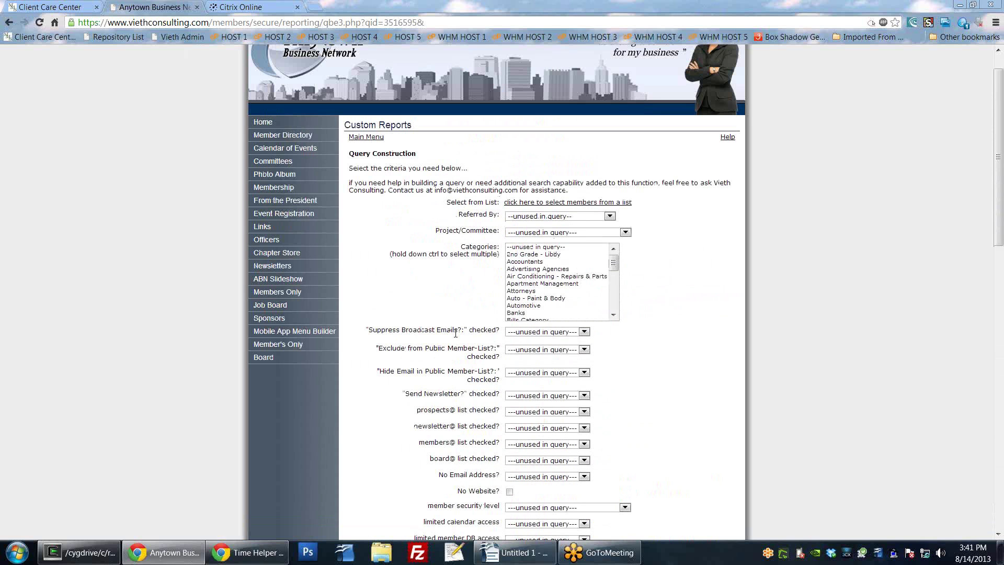
- Set the "Suppress Broadcast Emails?" query criterion to checked
scroll(627, 365, down, 1)
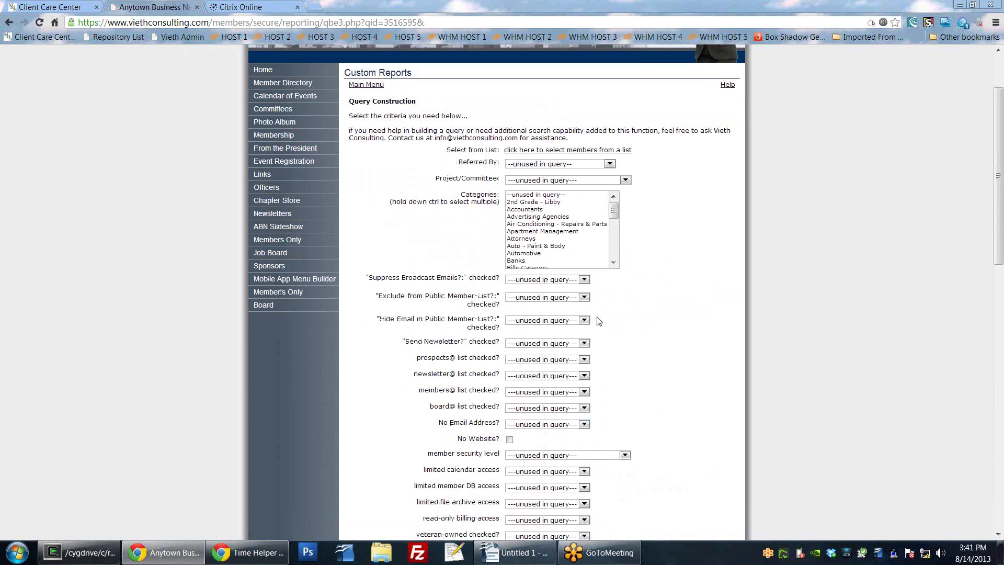
drag(370, 280, 492, 278)
click(539, 282)
click(539, 294)
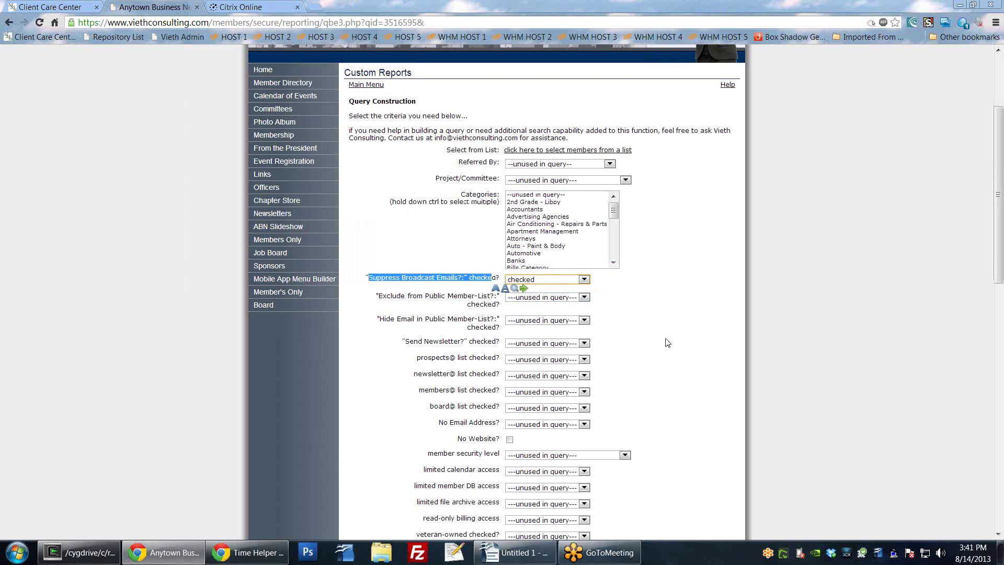
scroll(668, 342, down, 1)
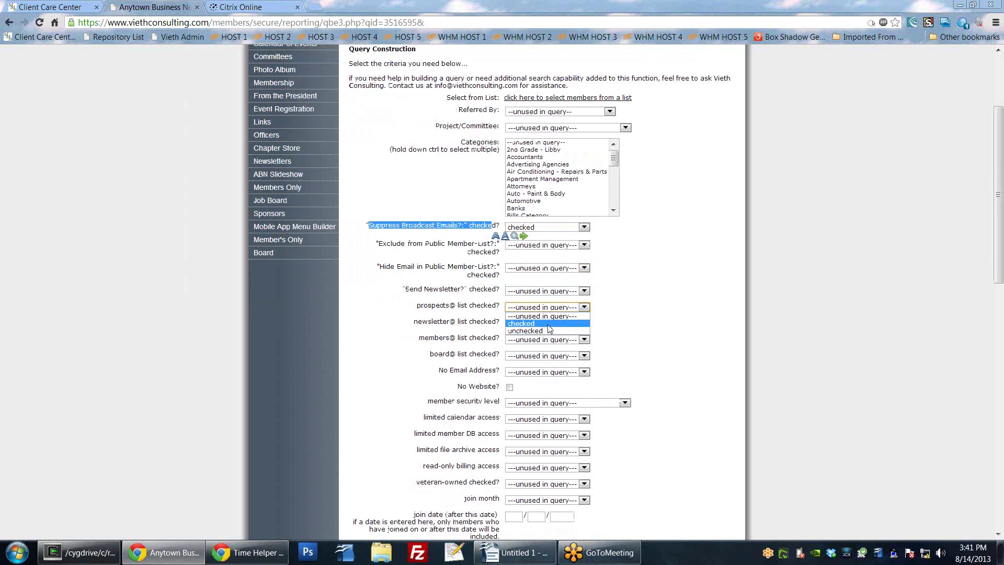
- Try setting the prospects@ list criterion to checked and No Email Address to No Email, and clear the email address criterion
click(548, 324)
click(566, 371)
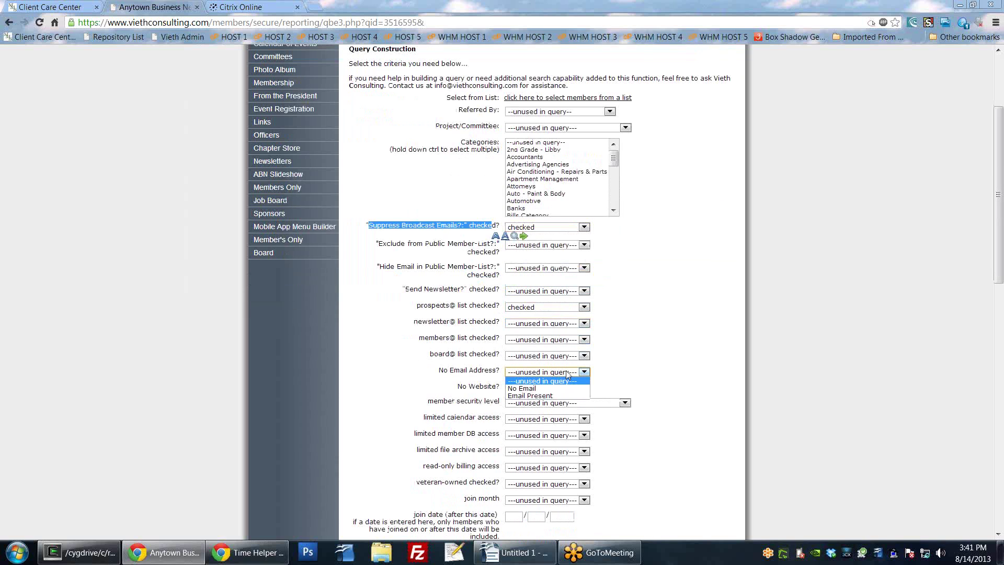
click(559, 391)
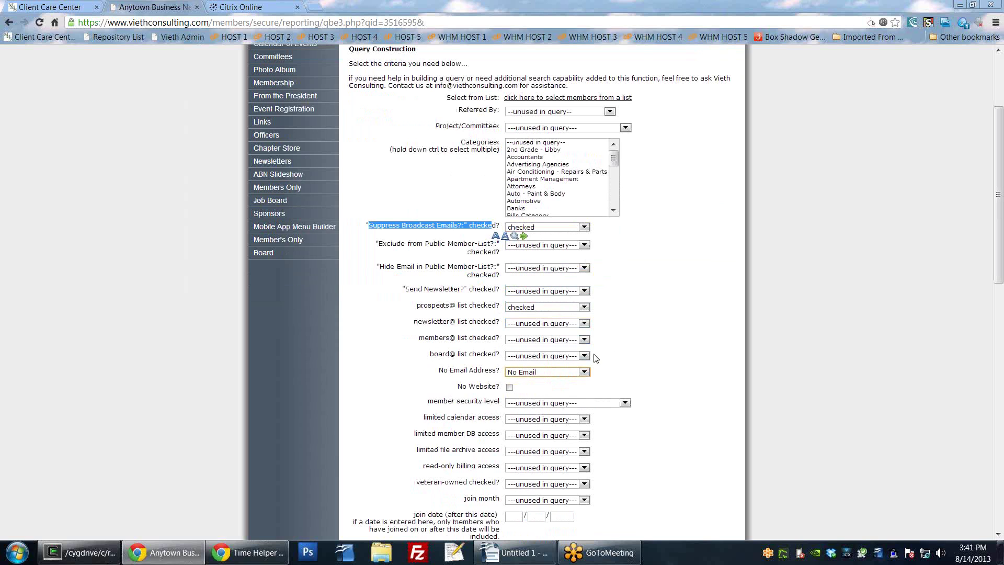
click(554, 374)
click(554, 380)
- Reset the "Suppress Broadcast Emails?" and prospects@ list criteria to unused in query
click(547, 228)
click(543, 236)
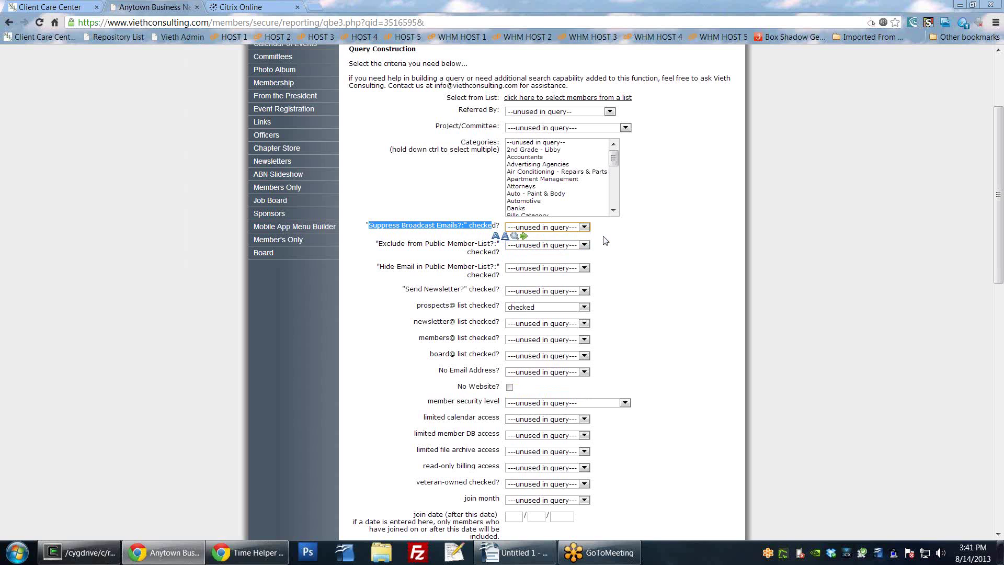
scroll(648, 254, down, 3)
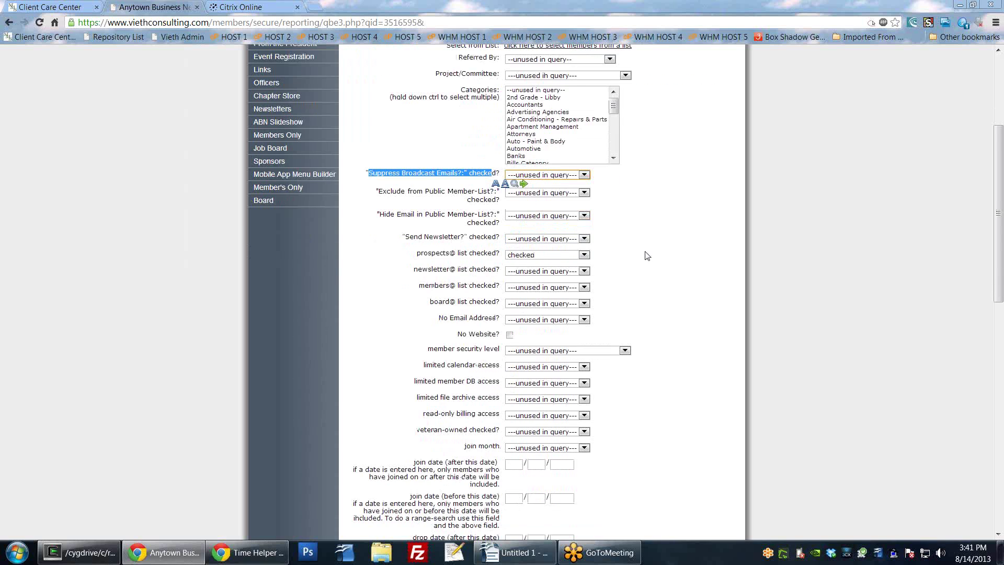
click(561, 152)
click(549, 159)
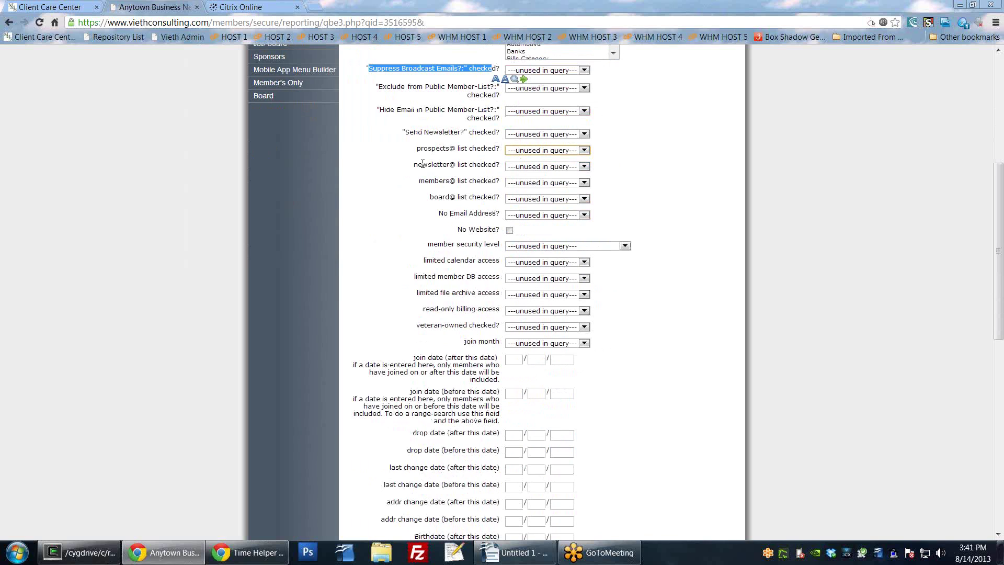
- Set the board@ list criterion to checked and continue to the report's sort order
drag(433, 197, 455, 197)
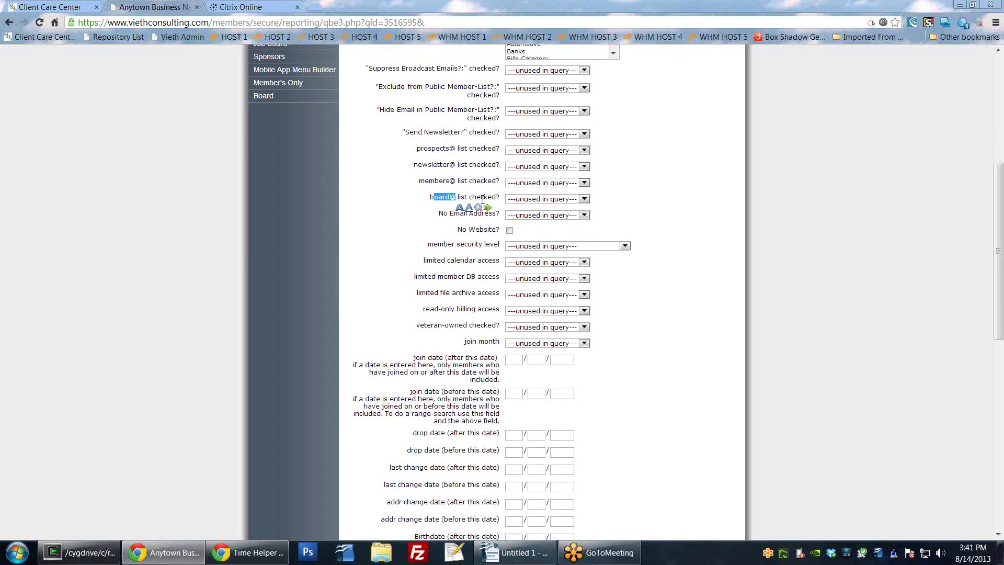
click(528, 198)
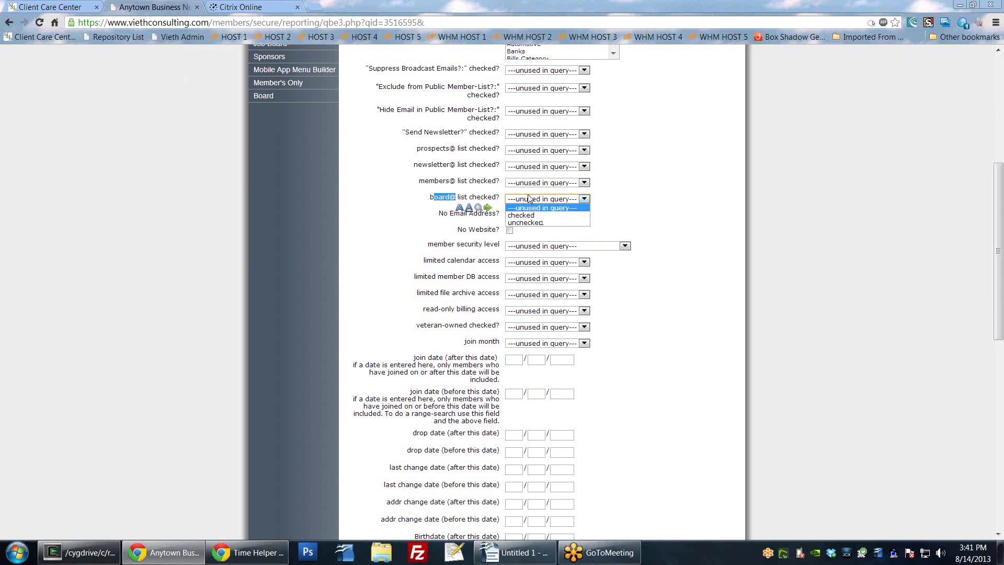
click(534, 216)
click(441, 199)
scroll(481, 416, down, 10)
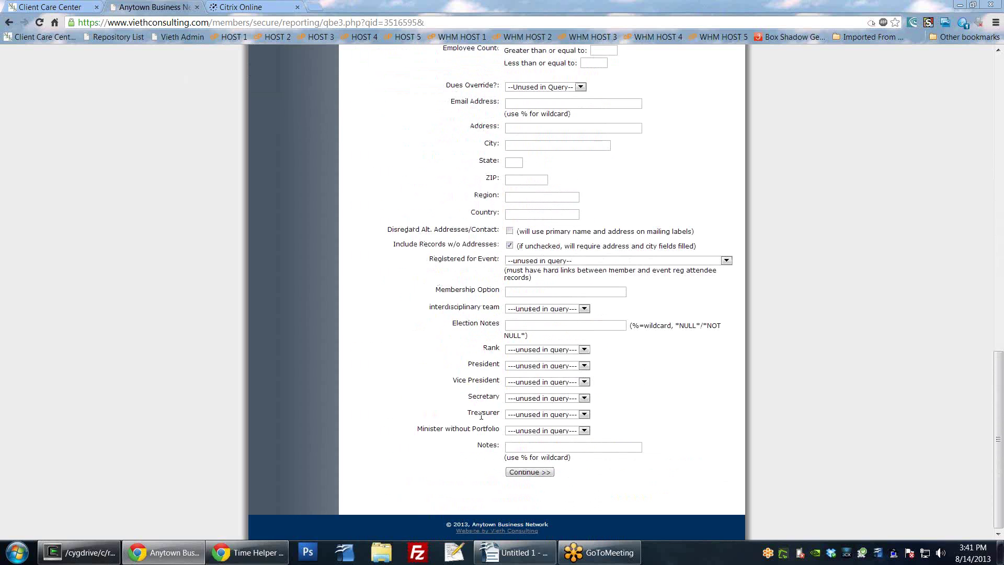
click(530, 473)
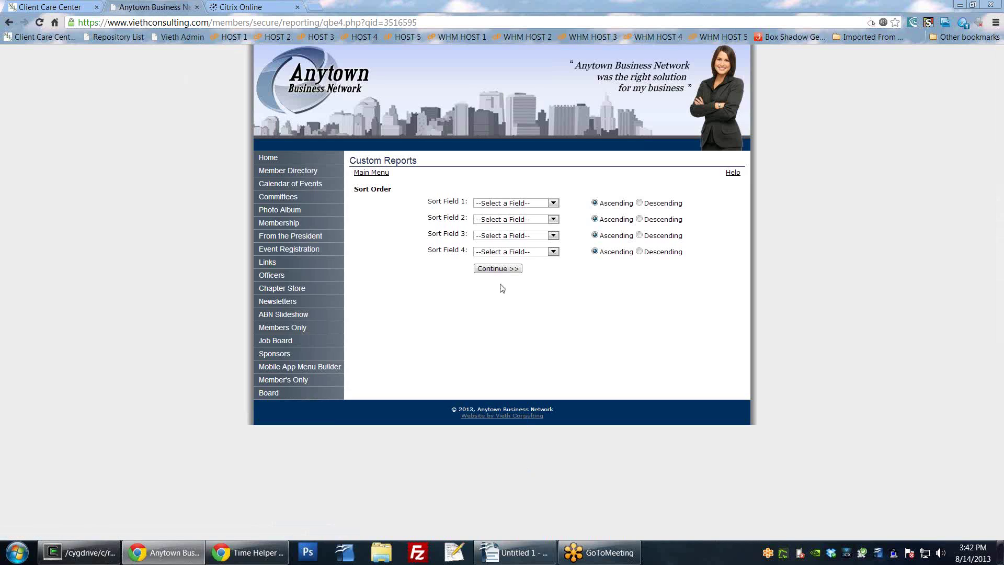
- Sort the report by Last Name, First Name and Email in ascending order, and continue to the document types
click(553, 203)
click(516, 230)
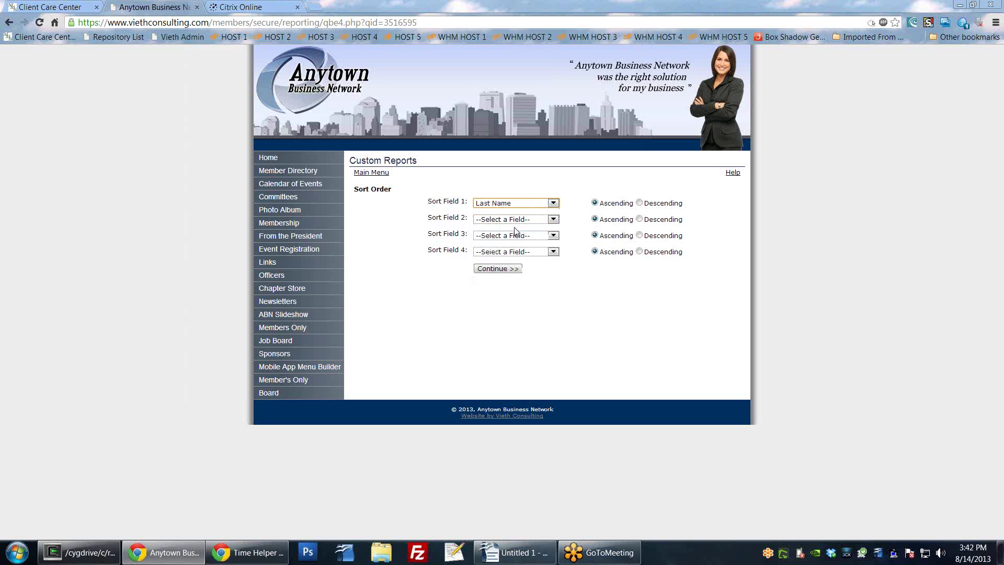
click(520, 220)
click(513, 236)
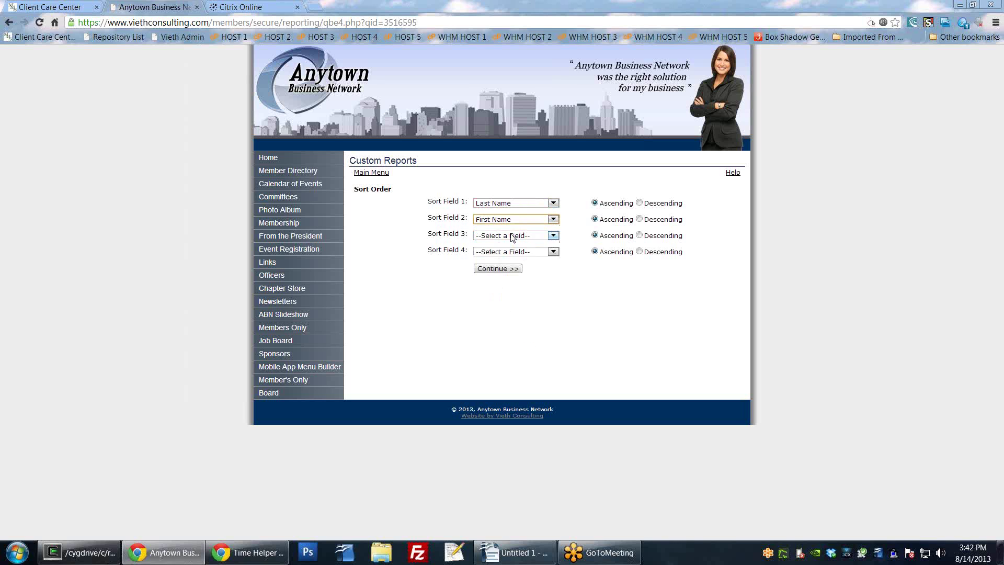
click(512, 237)
click(507, 287)
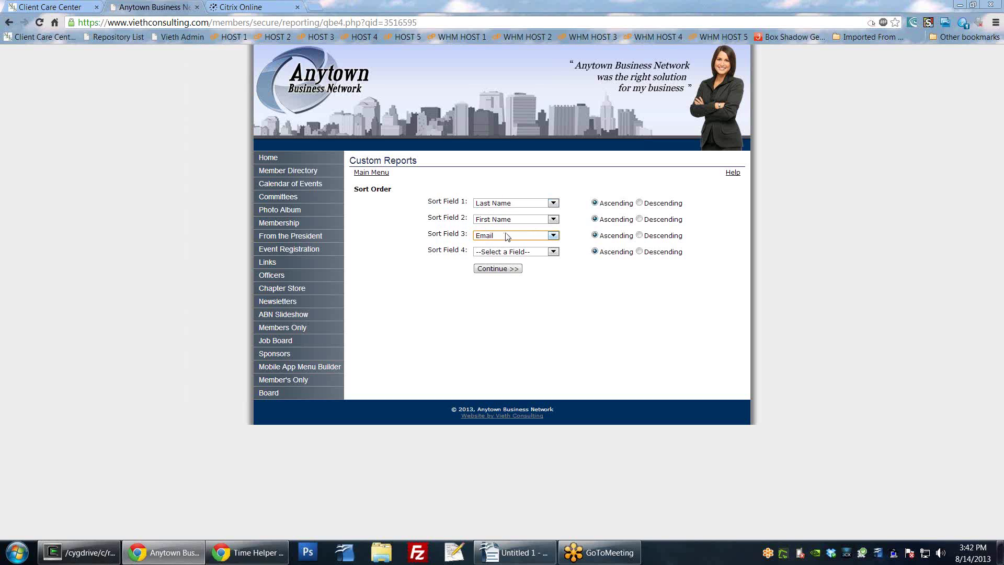
click(515, 270)
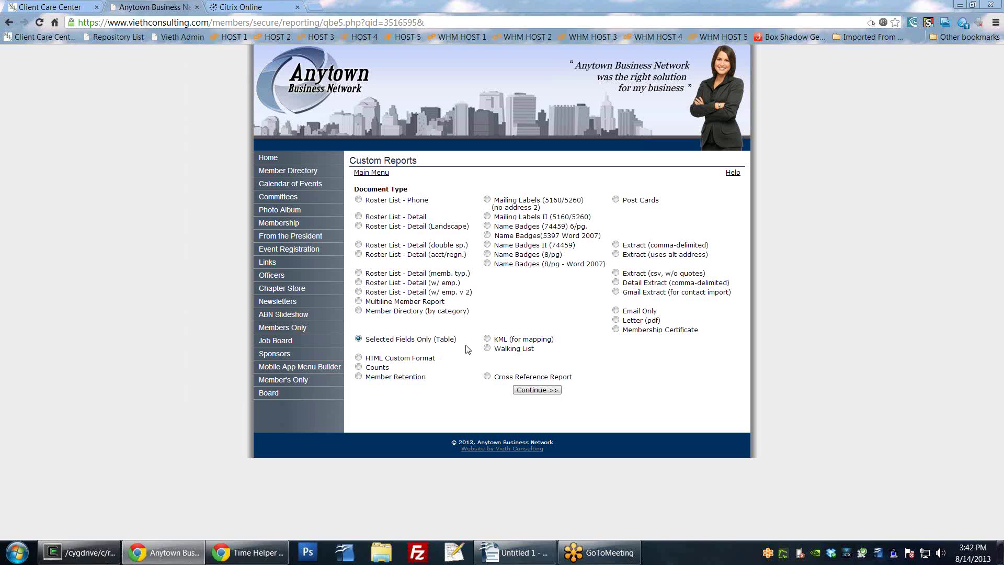
- Use the Selected Fields Only (Table) document type and select First Name, Last Name, Address, City, State and ZIP/Postal as output fields
click(532, 390)
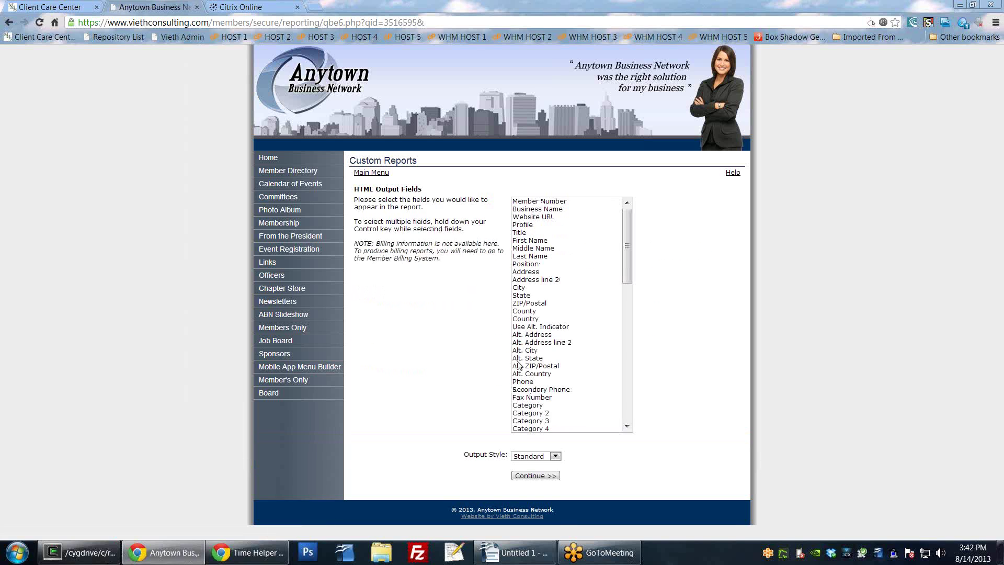
drag(355, 189, 426, 190)
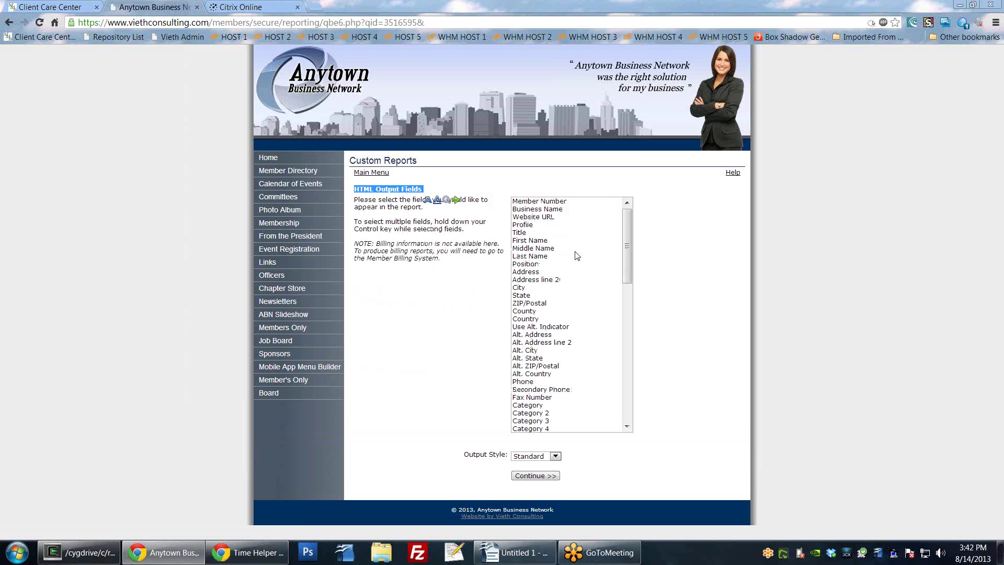
click(554, 203)
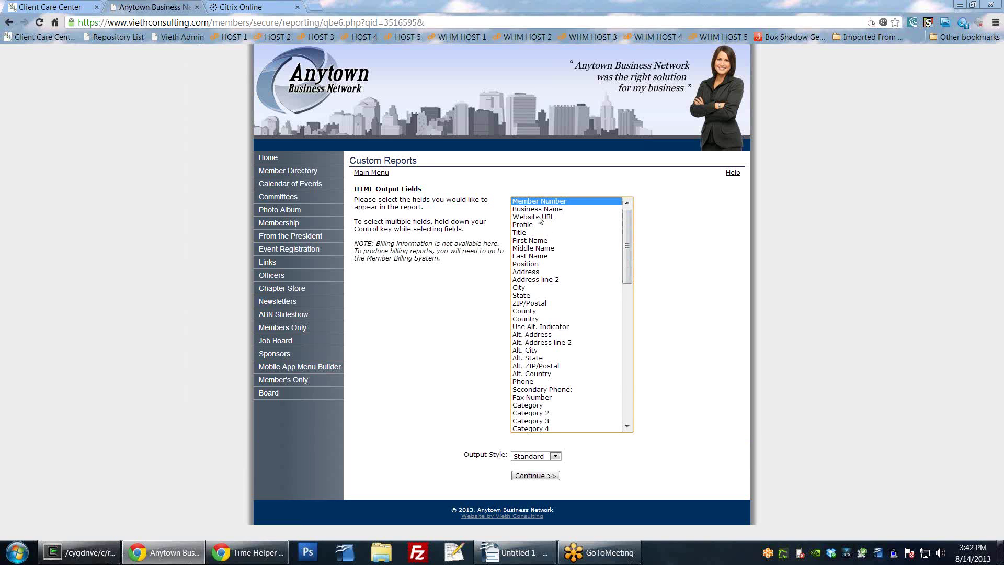
click(539, 217)
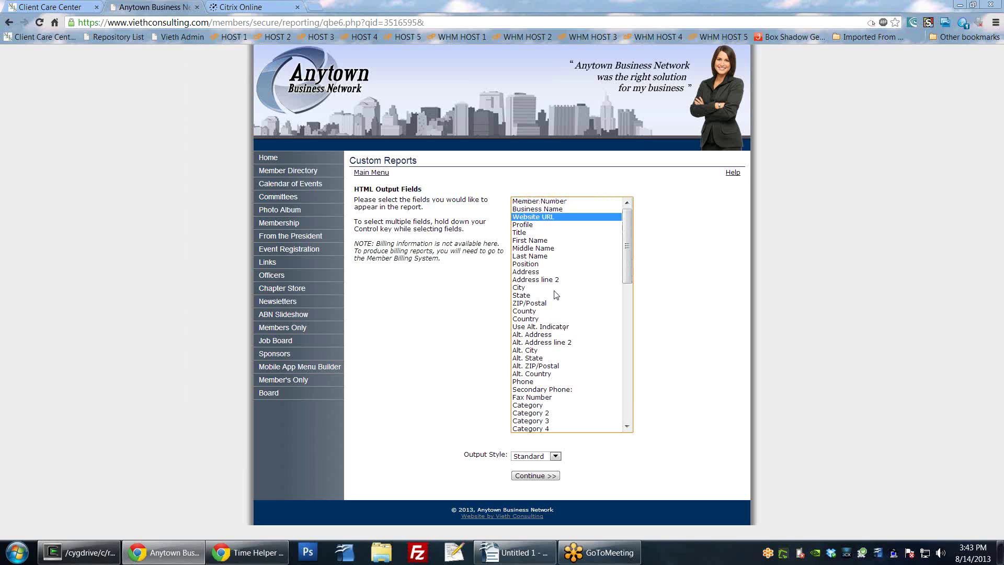
click(535, 241)
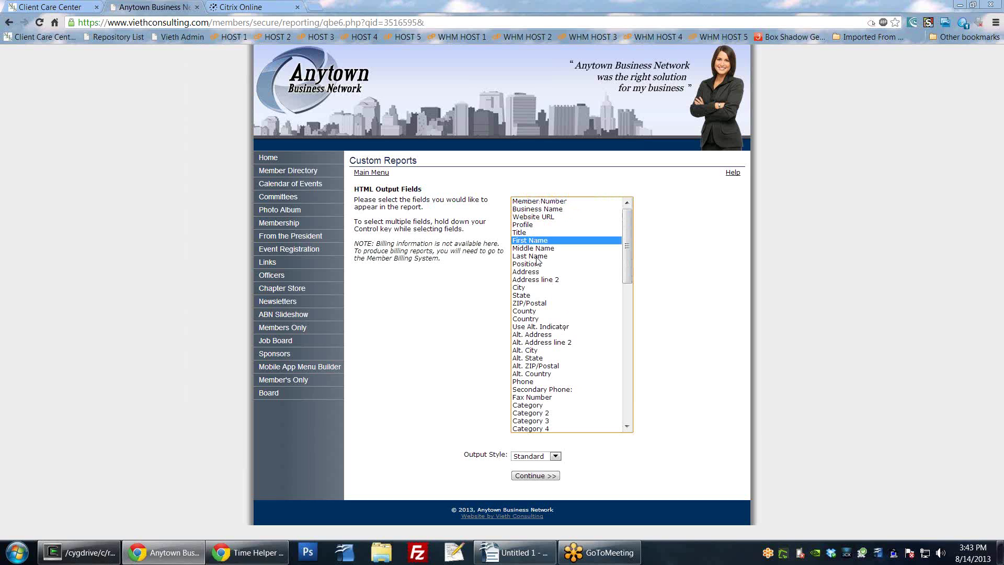
ctrl+click(536, 257)
ctrl+click(534, 273)
ctrl+click(523, 288)
ctrl+click(523, 288)
ctrl+click(523, 288)
ctrl+click(523, 295)
ctrl+click(524, 305)
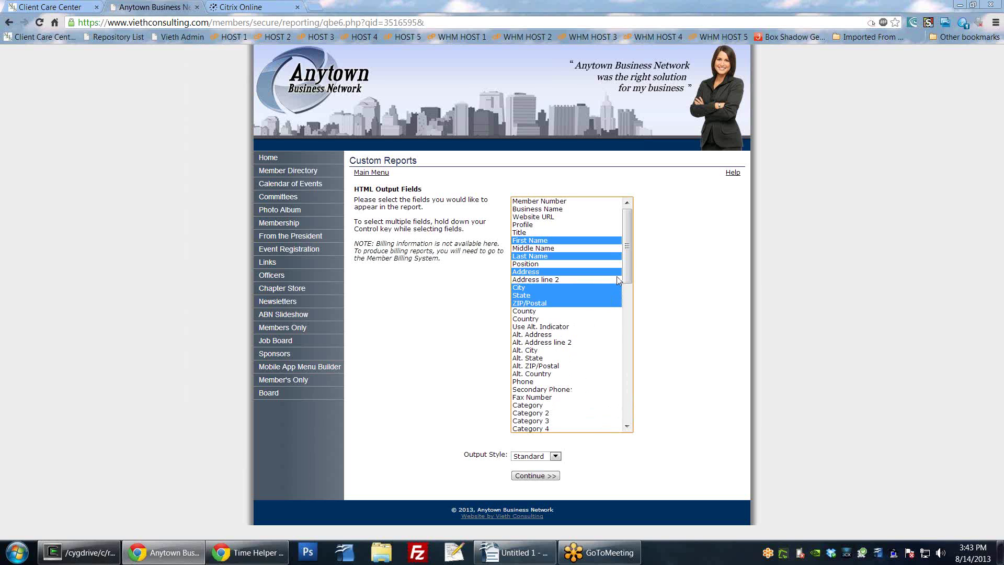
- Add Board Member?, Board Position and Board Rank to the output fields and generate the report in the Standard output style
drag(627, 255, 632, 338)
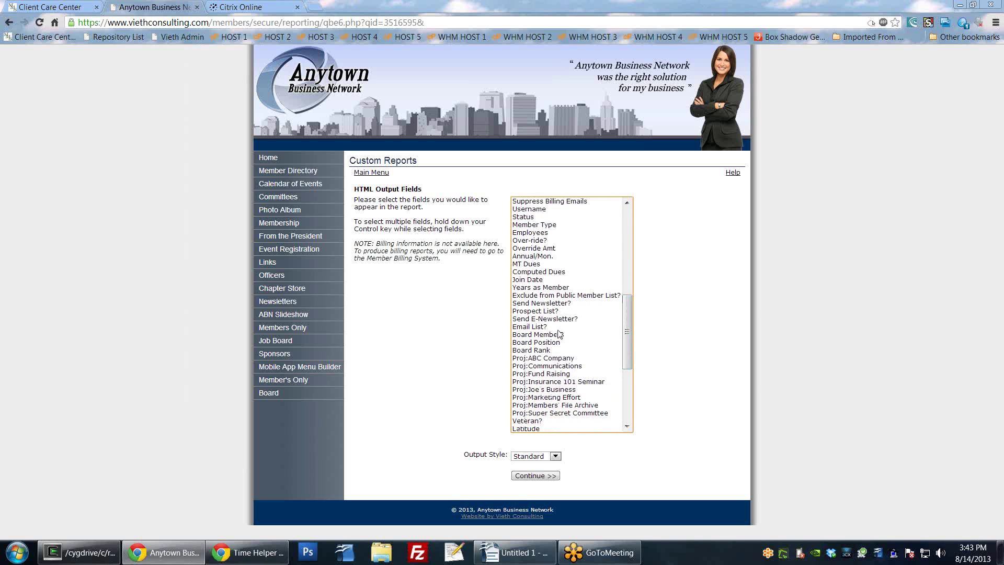
click(529, 335)
ctrl+click(530, 342)
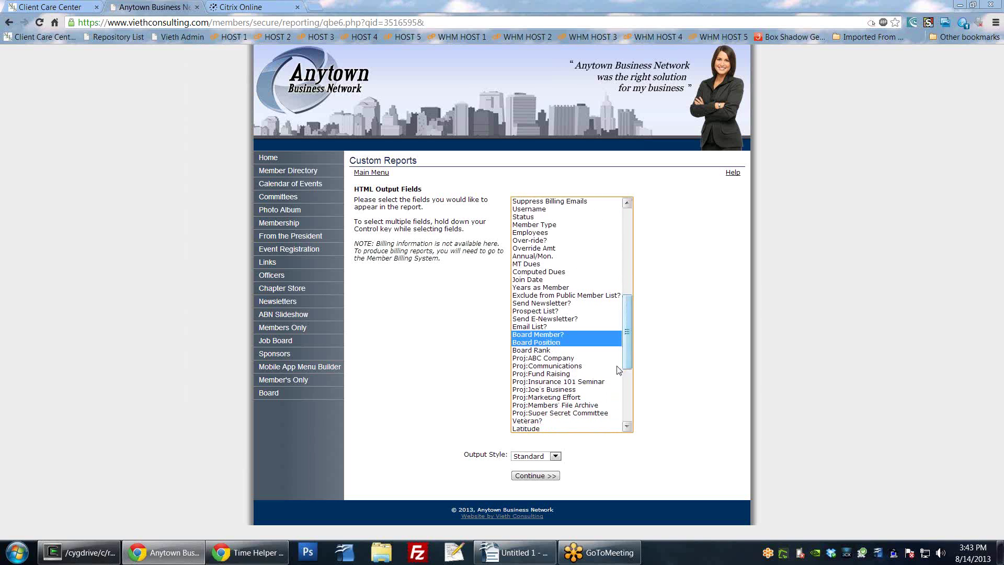
ctrl+click(534, 350)
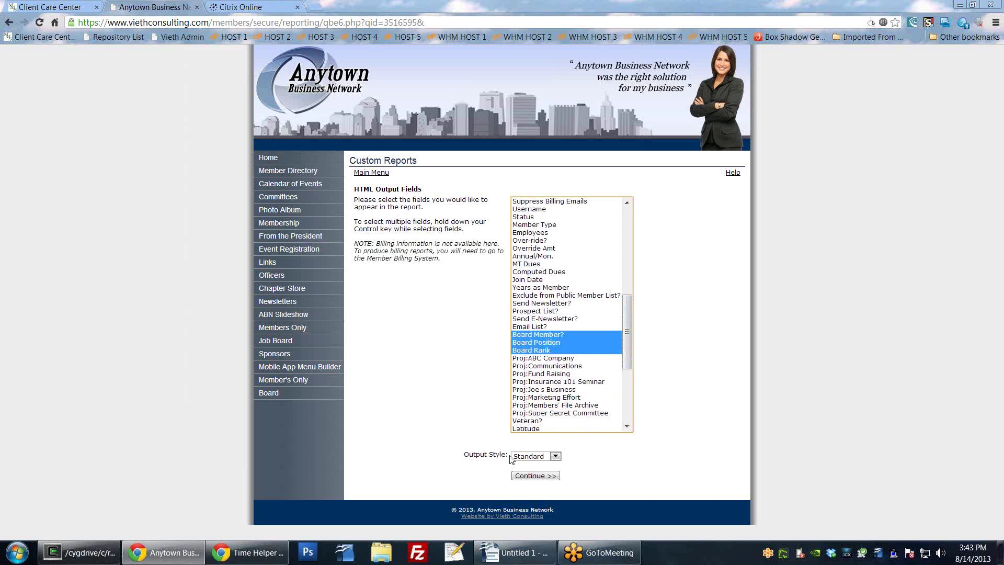
click(555, 456)
click(555, 459)
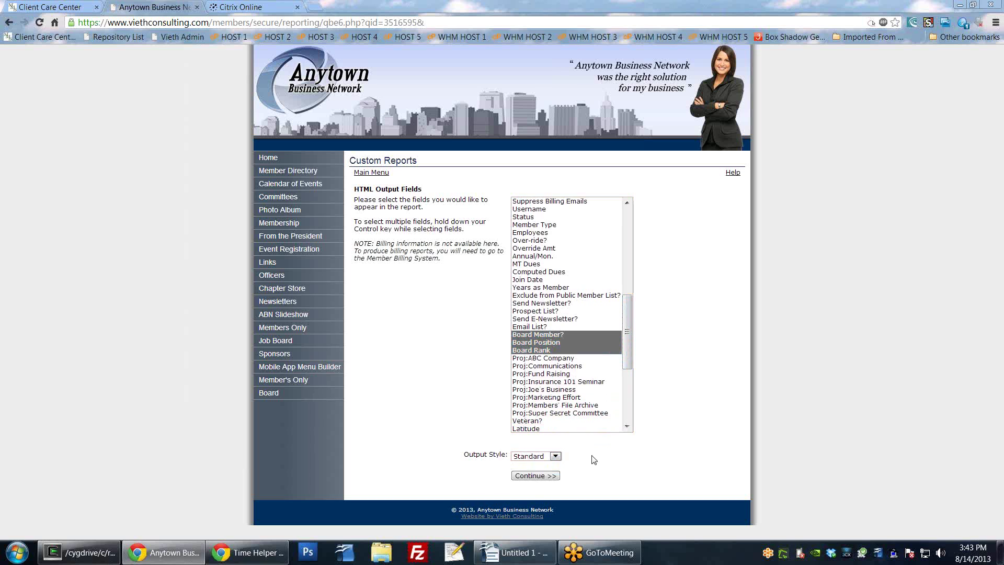
drag(626, 333, 627, 390)
click(529, 477)
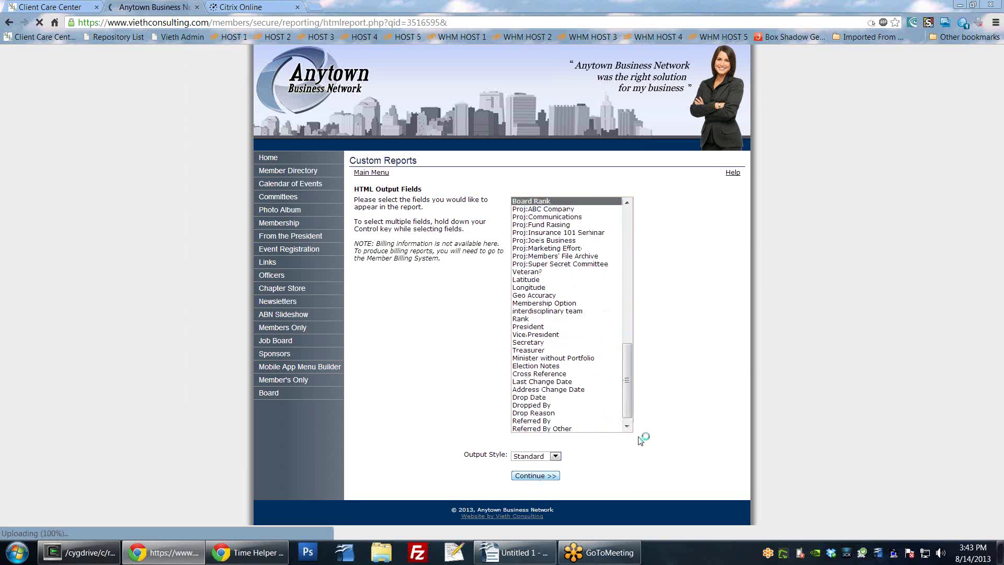
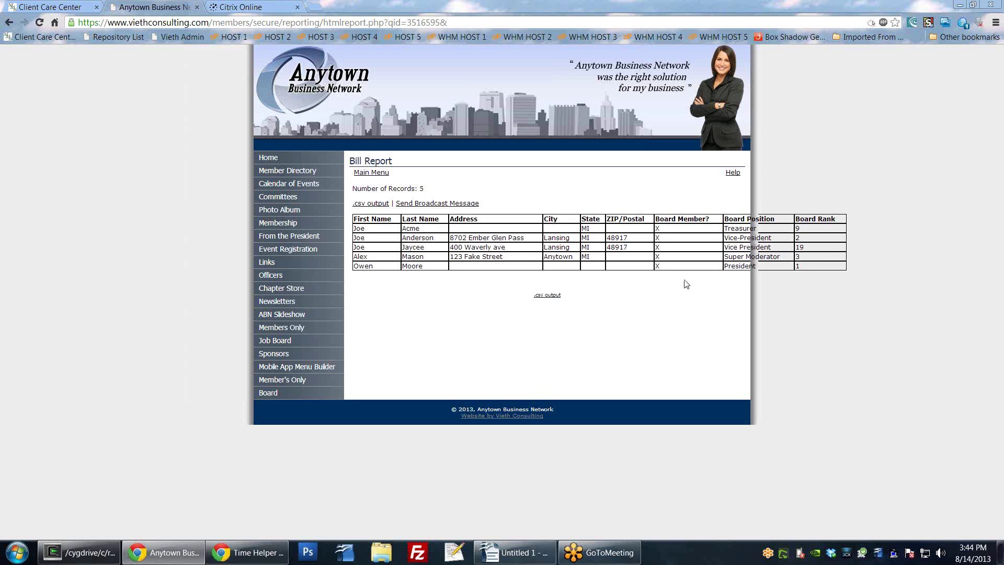
- View the broadcast message form for the reported members, and return to the report to examine its rows
click(443, 204)
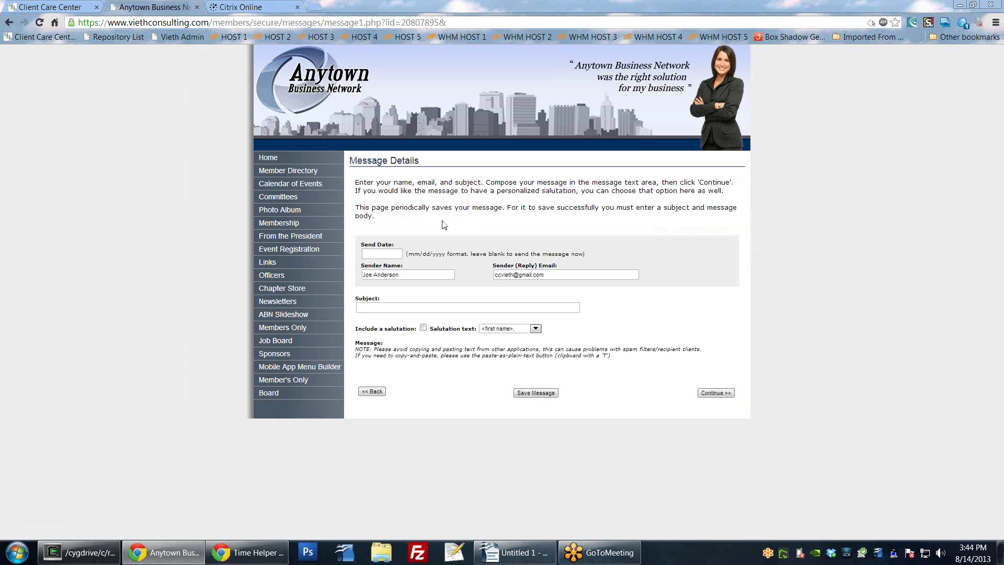
key(alt+Left)
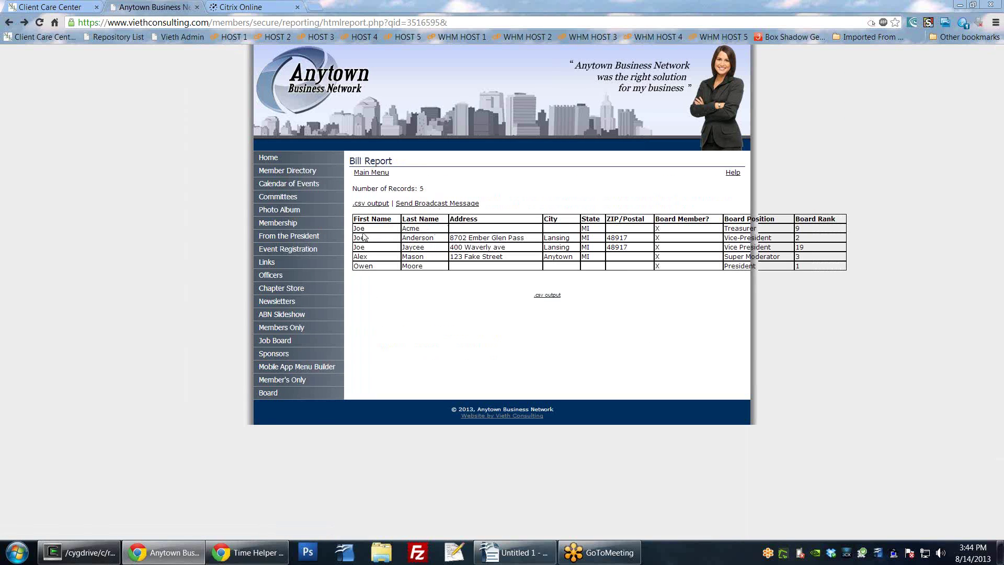
drag(355, 228, 456, 279)
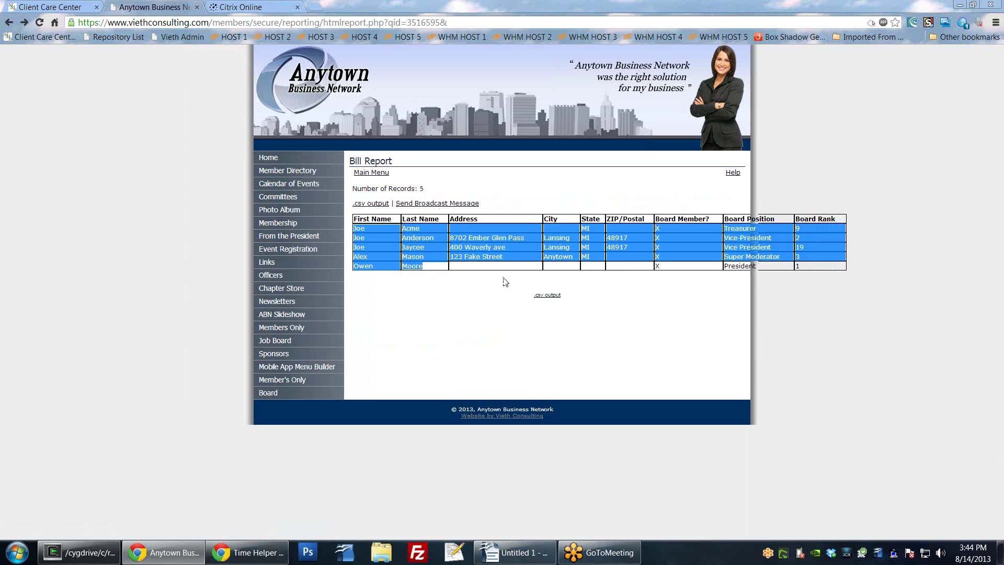
click(460, 270)
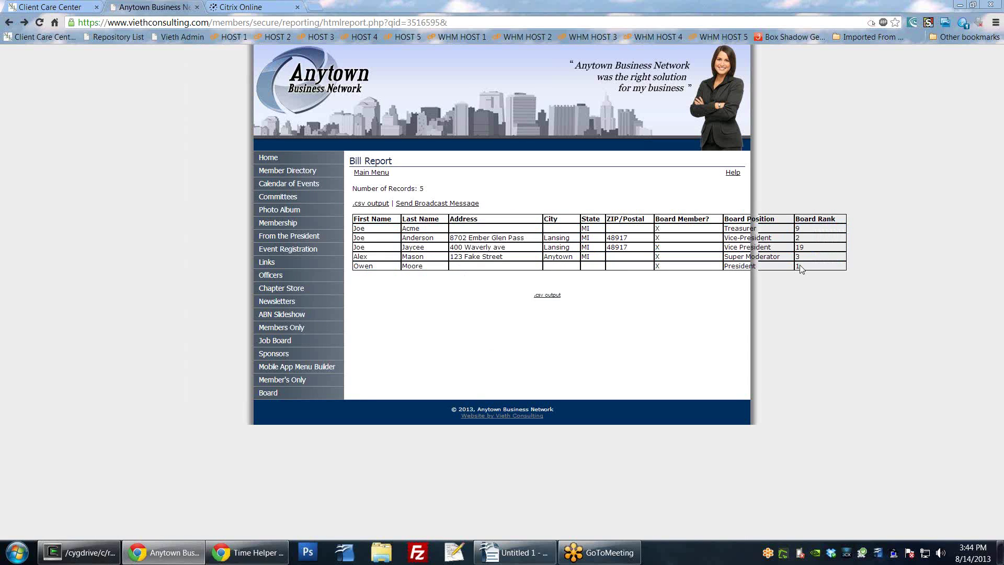
- Rerun the saved Bill Report from the Custom Reports list to examine its member rows, and return to the main menu
click(371, 172)
scroll(769, 359, down, 2)
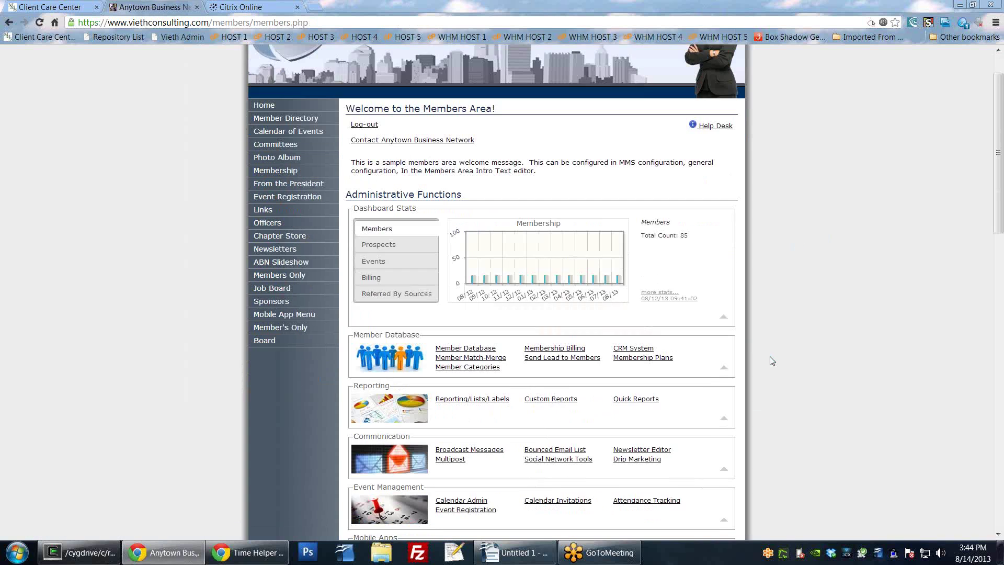
click(558, 347)
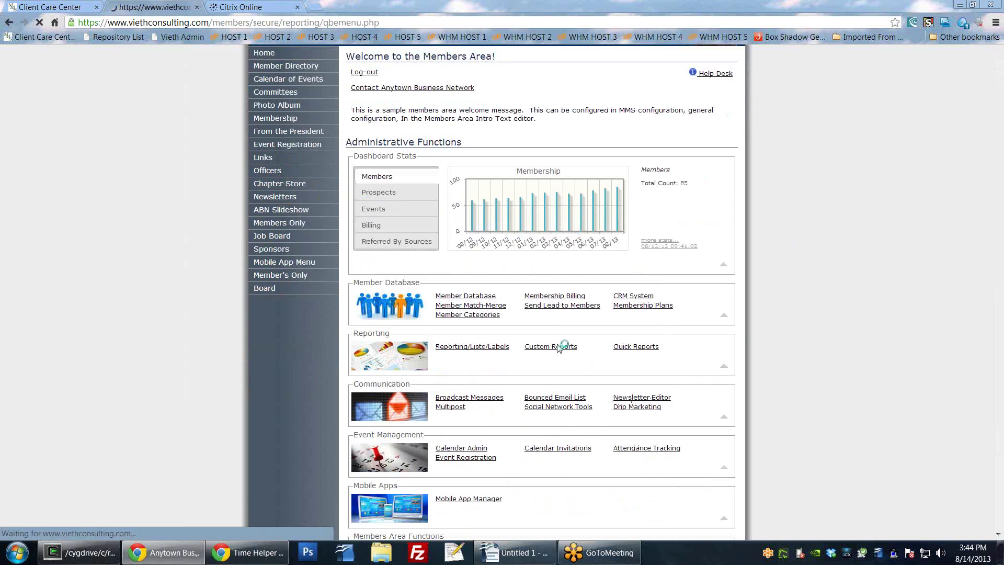
scroll(523, 288, down, 3)
scroll(476, 234, up, 1)
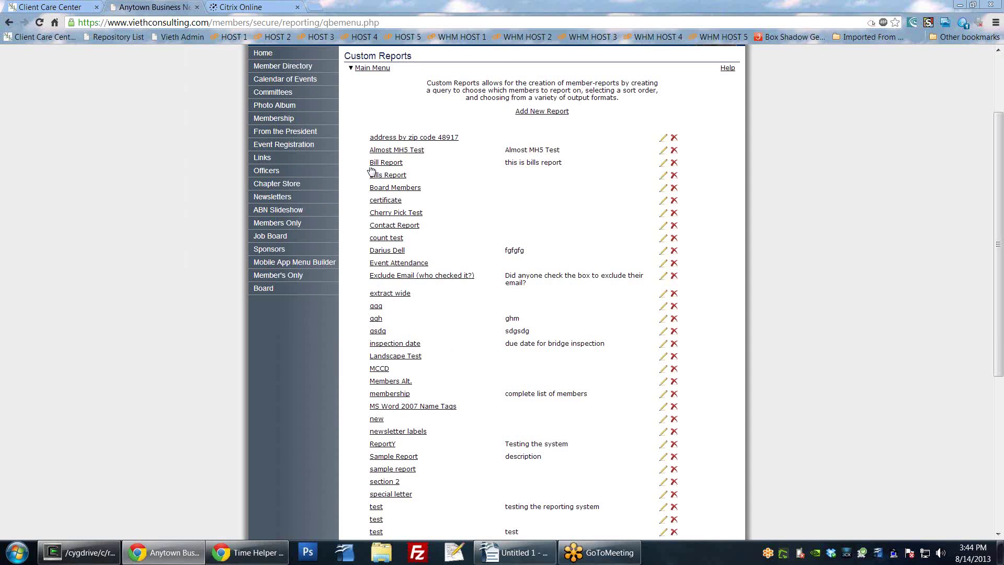
drag(368, 178, 490, 180)
drag(475, 162, 369, 162)
click(521, 164)
click(385, 164)
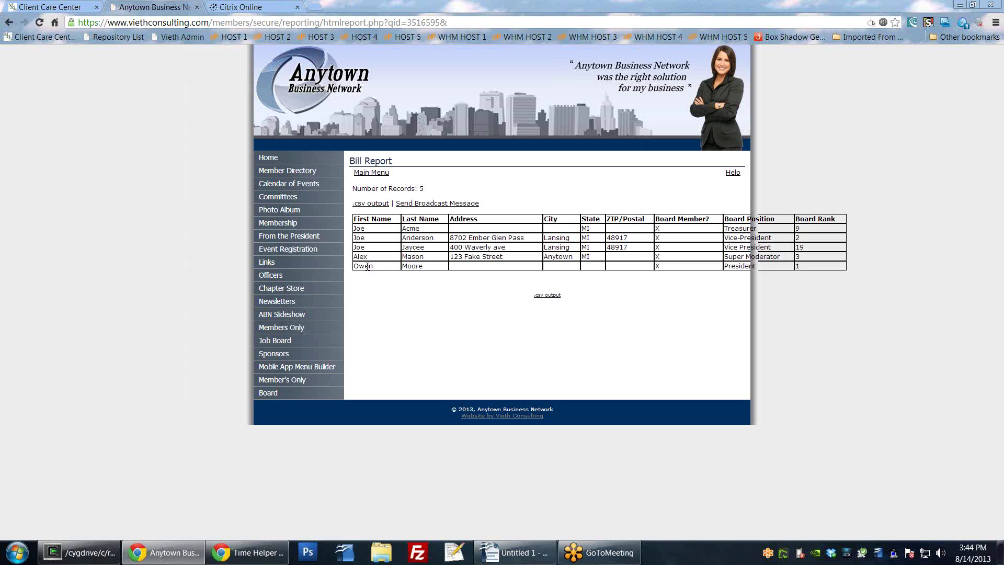
drag(359, 267, 445, 266)
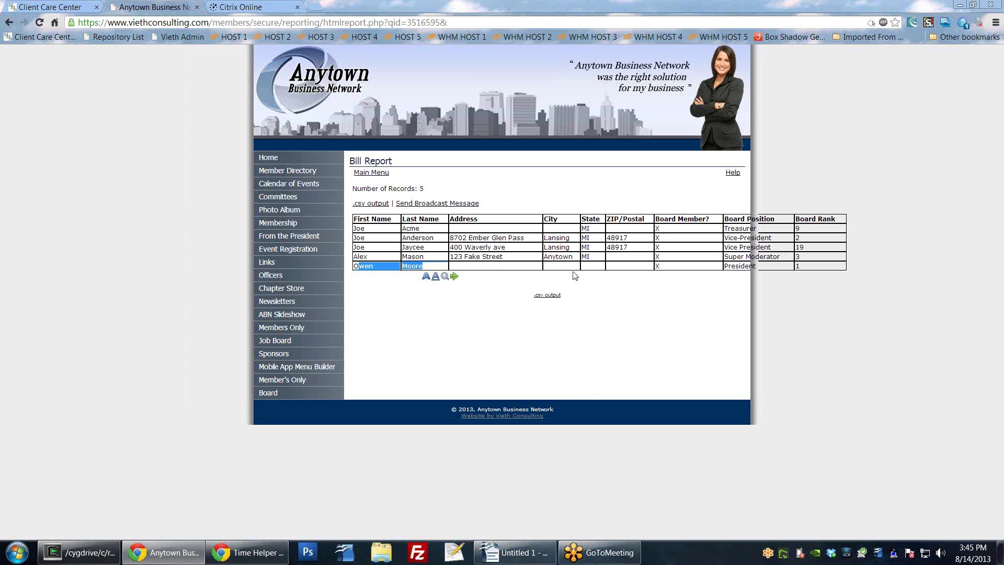
click(373, 173)
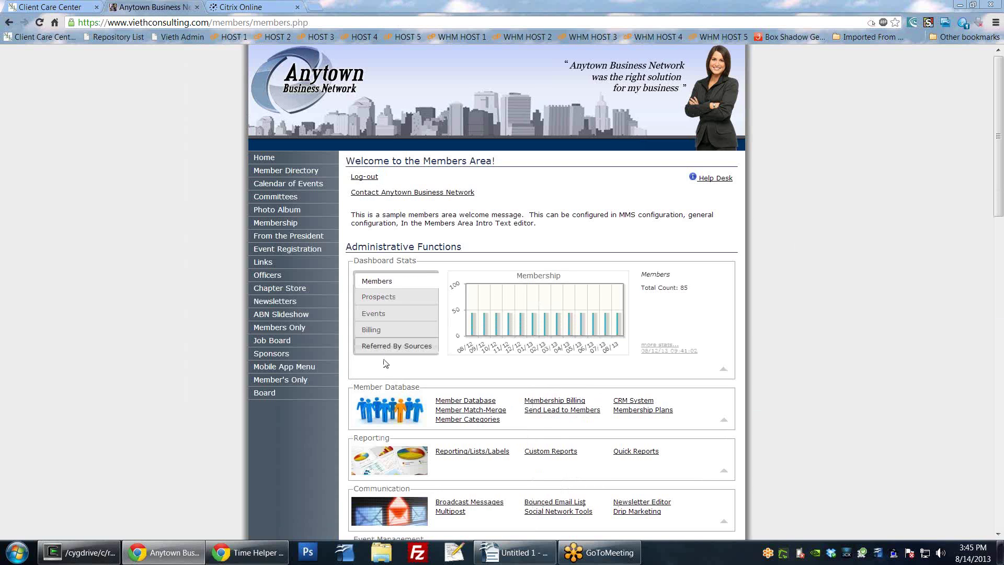
- Open the Custom Fields and Field Labels page of the MMS configuration
scroll(532, 383, down, 2)
scroll(531, 383, down, 4)
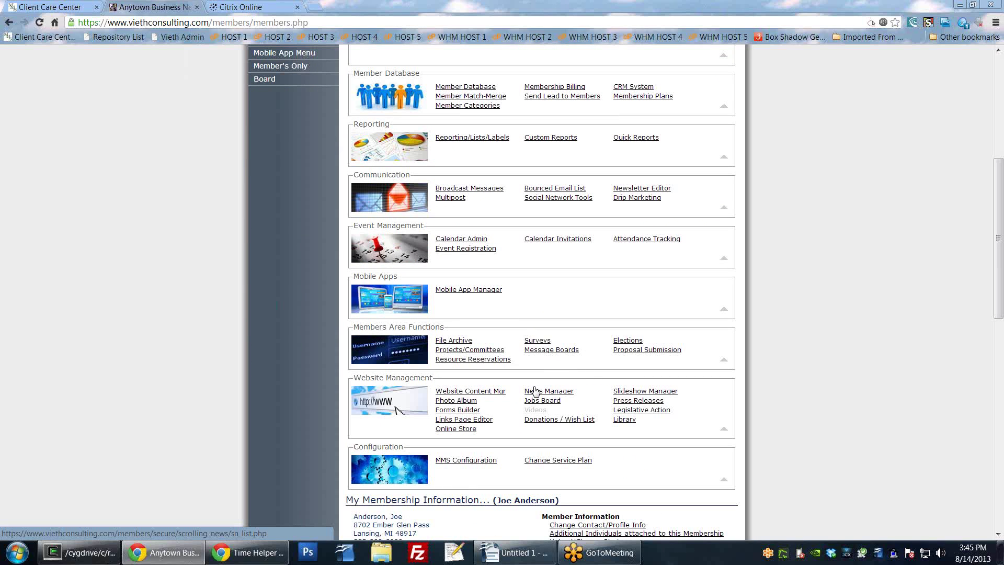
scroll(466, 335, down, 3)
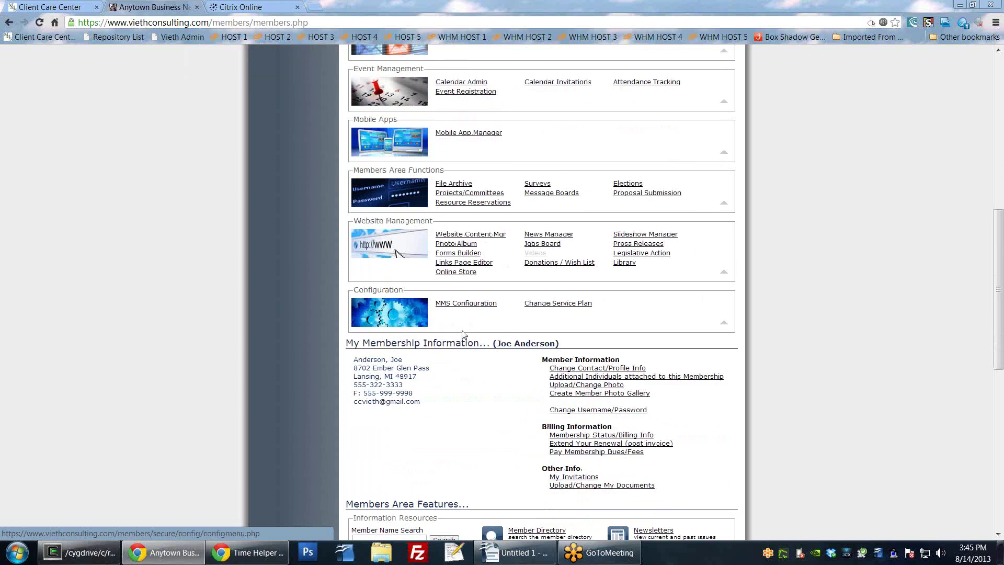
click(469, 305)
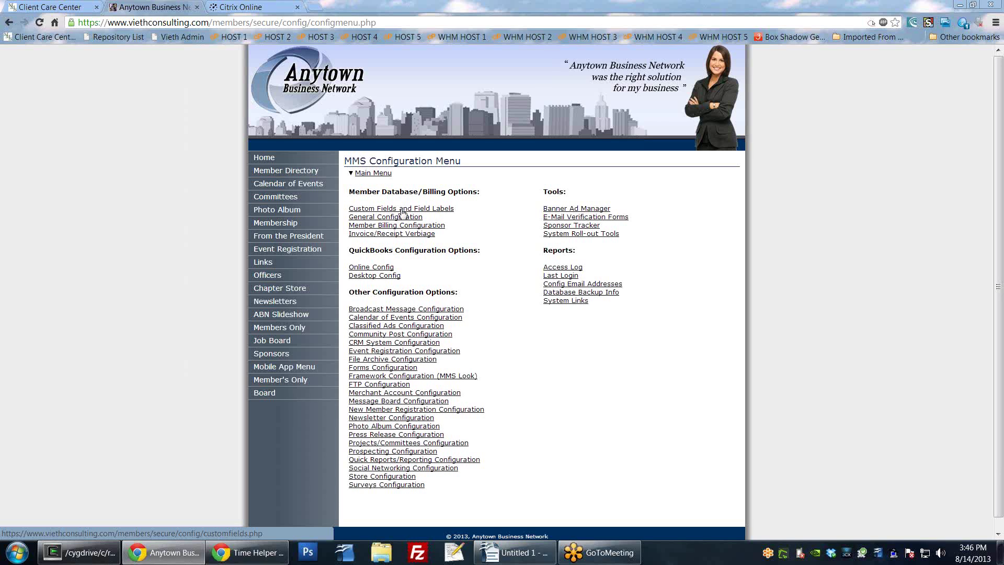
click(375, 209)
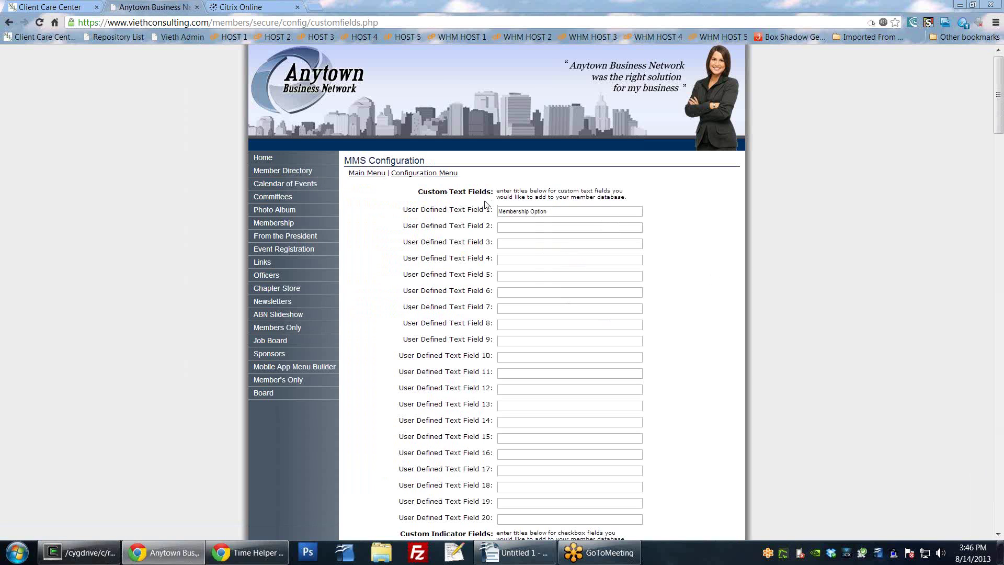
- Examine the Custom Text Fields and Custom Indicator Fields sections of the member database configuration
scroll(456, 218, down, 1)
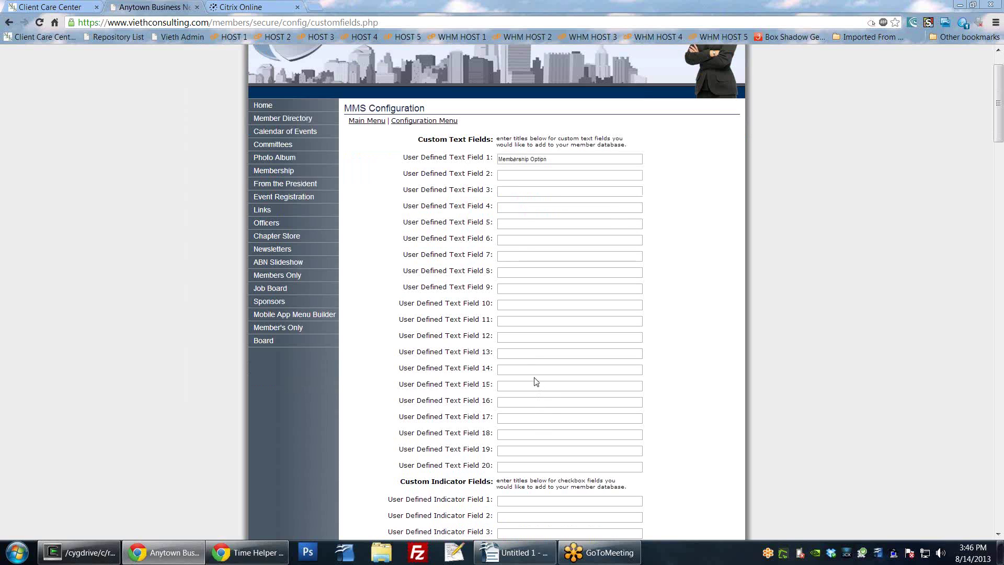
drag(418, 139, 480, 165)
click(556, 161)
click(474, 186)
scroll(510, 374, down, 2)
scroll(505, 365, down, 2)
drag(400, 273, 492, 274)
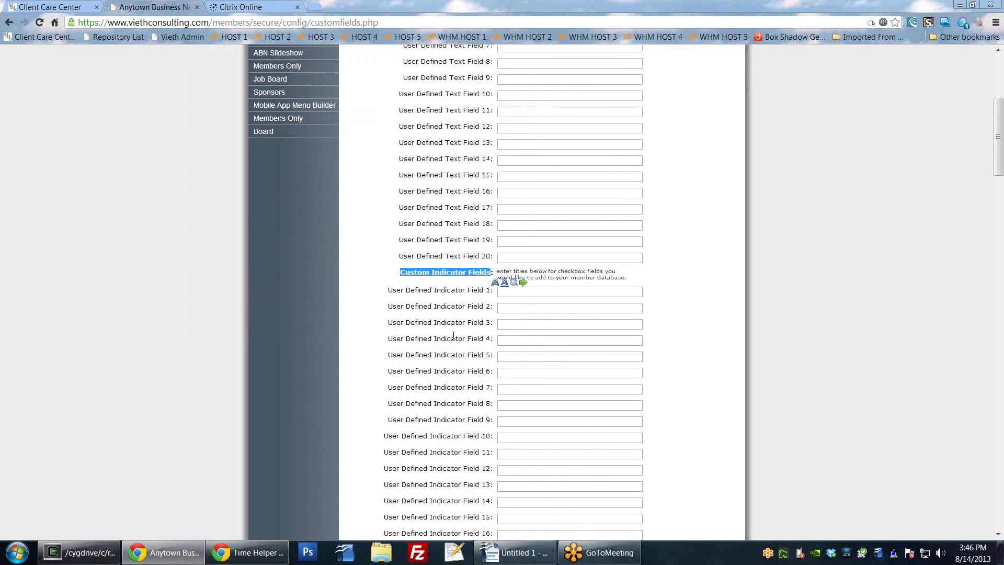
- Examine the Custom Selection Fields section and the field values of User Defined Selection Field 2, and return to the custom fields
scroll(453, 334, down, 3)
scroll(453, 303, down, 3)
drag(399, 300, 491, 301)
scroll(560, 294, down, 1)
drag(557, 285, 483, 286)
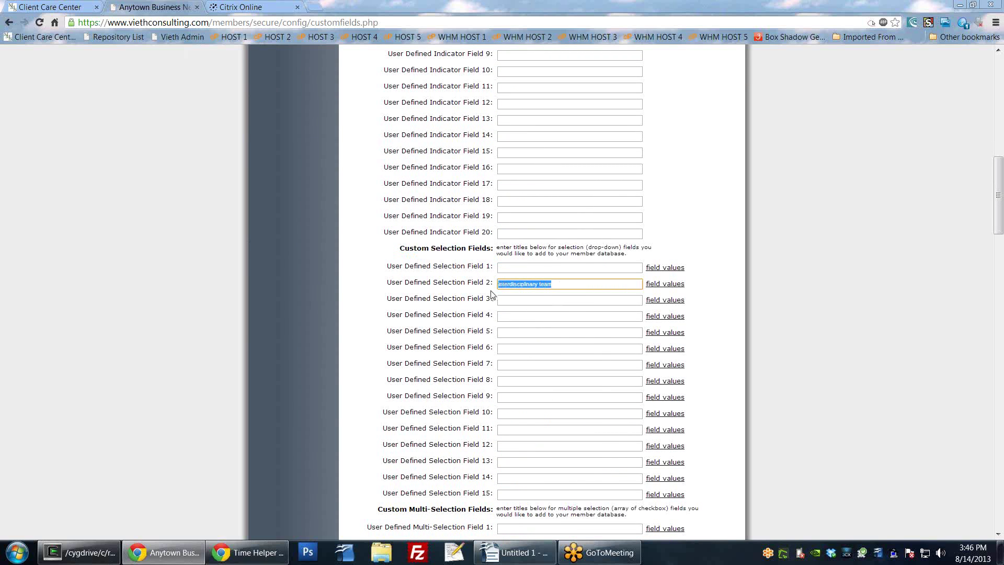
middle_click(665, 287)
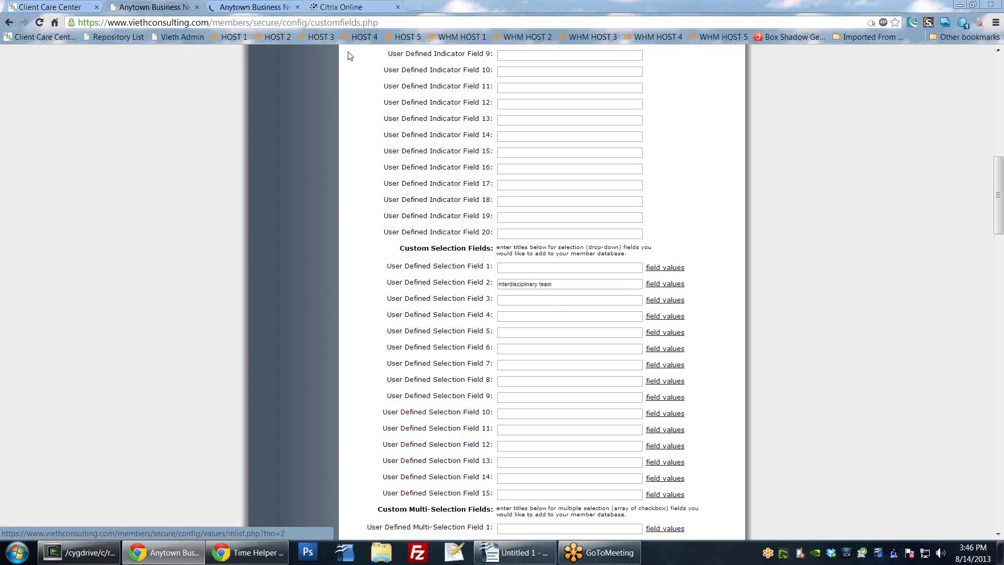
click(267, 12)
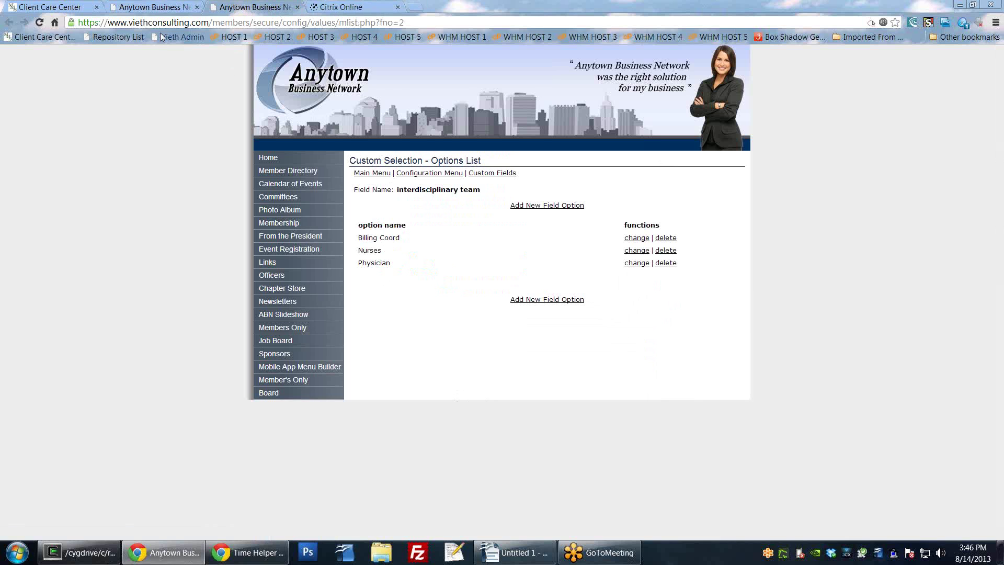
click(156, 7)
- Title User Defined Multi-Selection Field 1 "Select those that apply"
scroll(412, 361, down, 5)
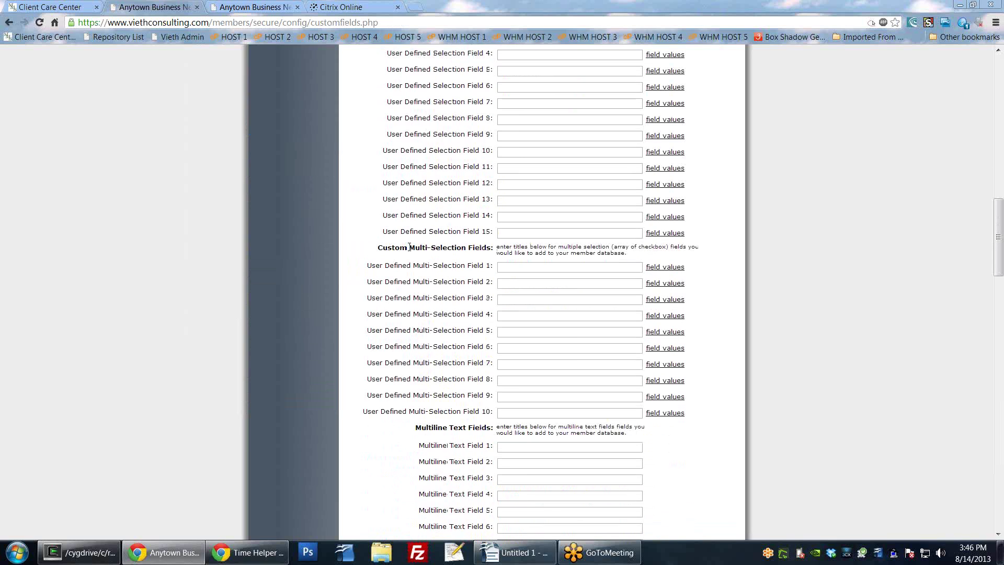
drag(408, 247, 491, 248)
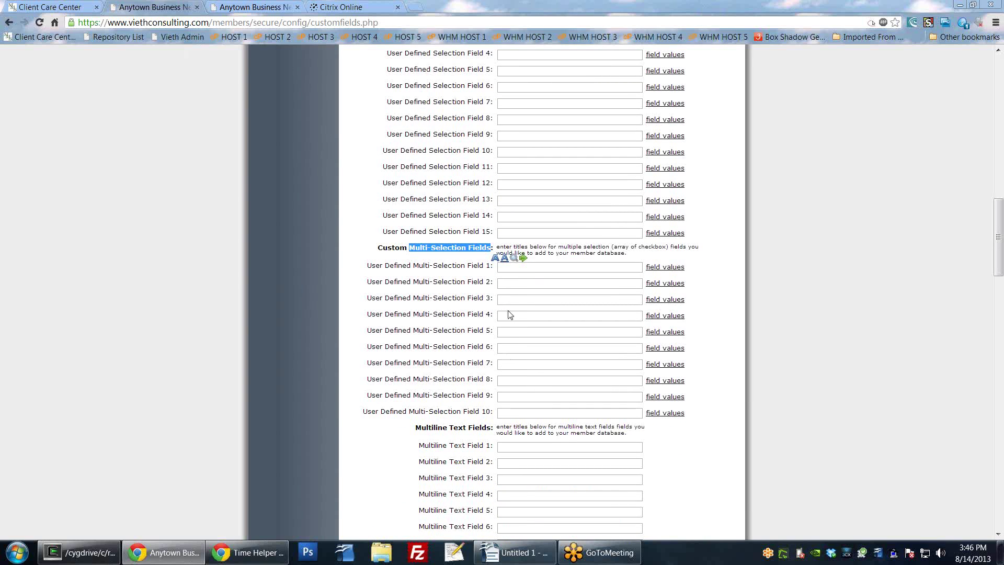
click(521, 268)
text(Select those that apply)
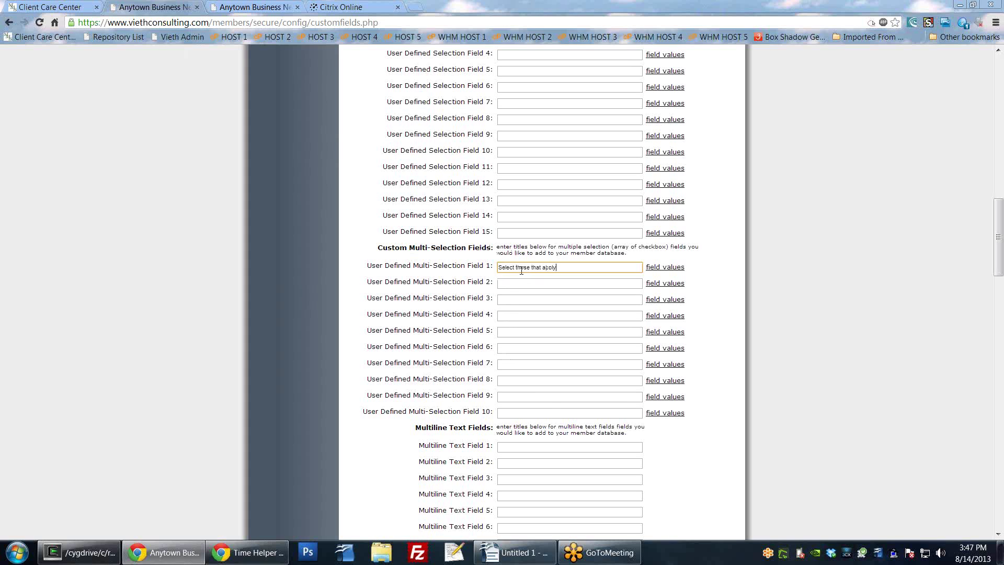
- View the field values of User Defined Multi-Selection Field 1 and return to the custom fields page
click(666, 268)
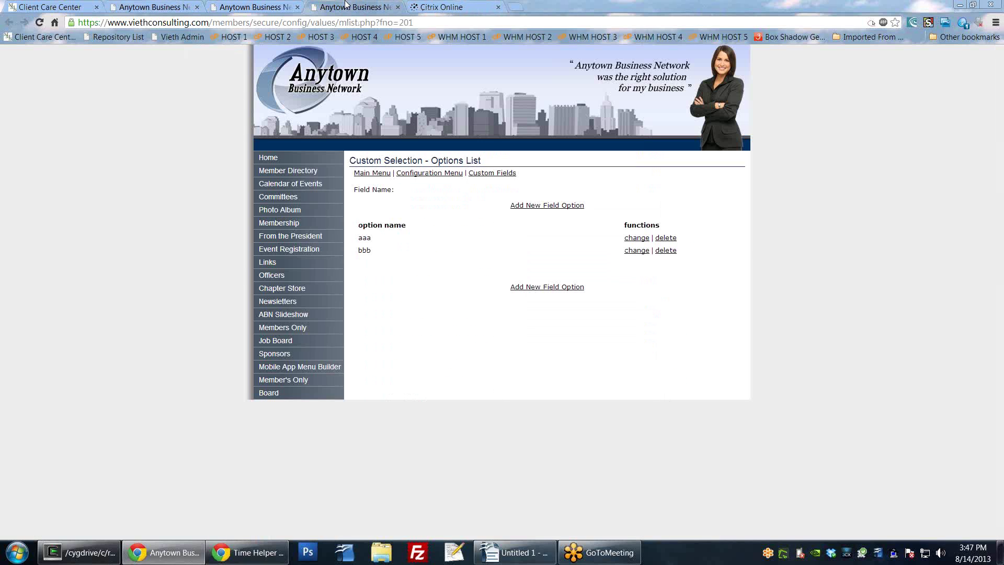
click(268, 8)
click(177, 7)
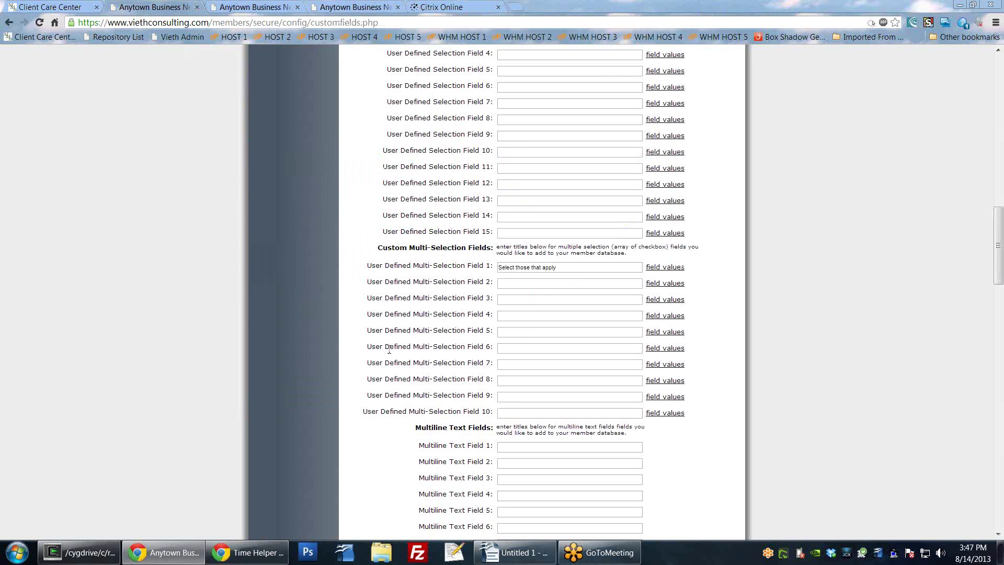
- Examine the Multiline Text Fields and Custom Admin Text Fields sections and compare them with the multi-selection fields
scroll(392, 353, down, 2)
scroll(398, 441, down, 1)
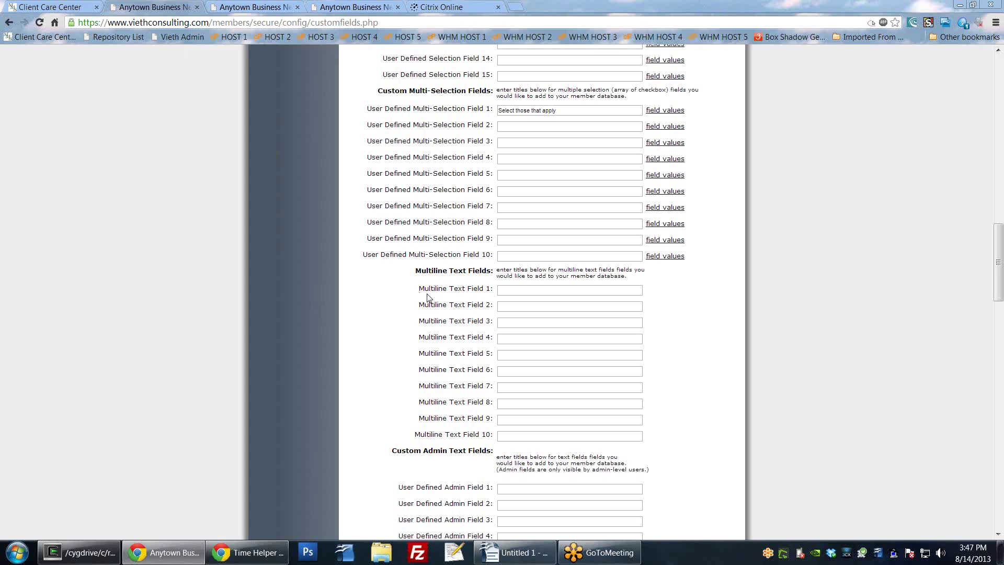
drag(418, 289, 497, 290)
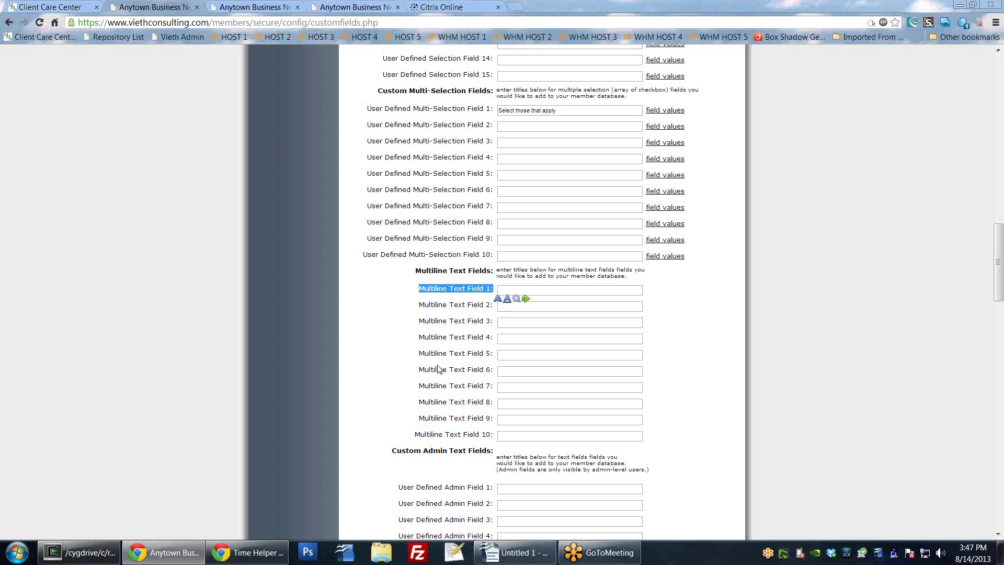
scroll(433, 365, down, 6)
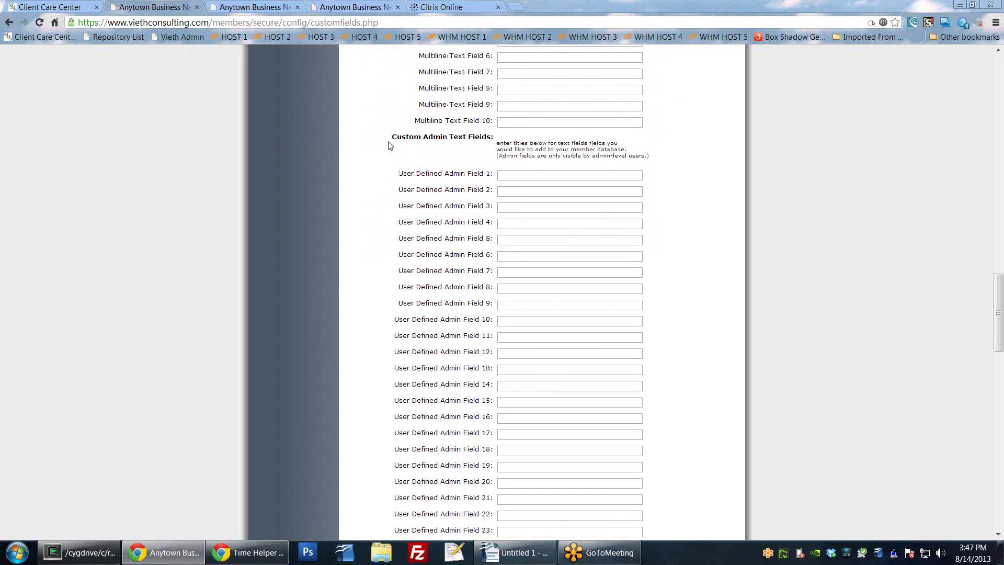
drag(391, 139, 494, 139)
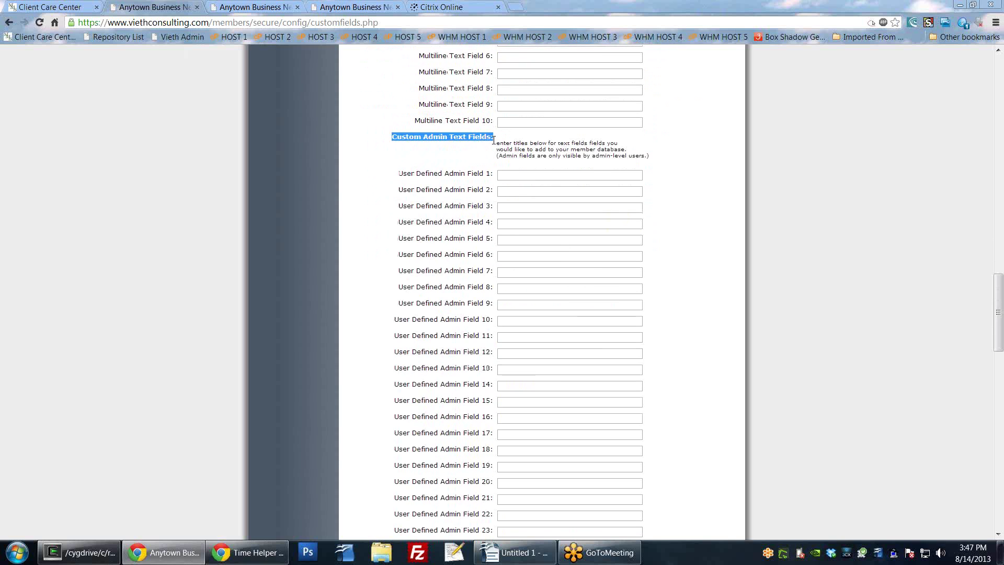
scroll(391, 268, up, 6)
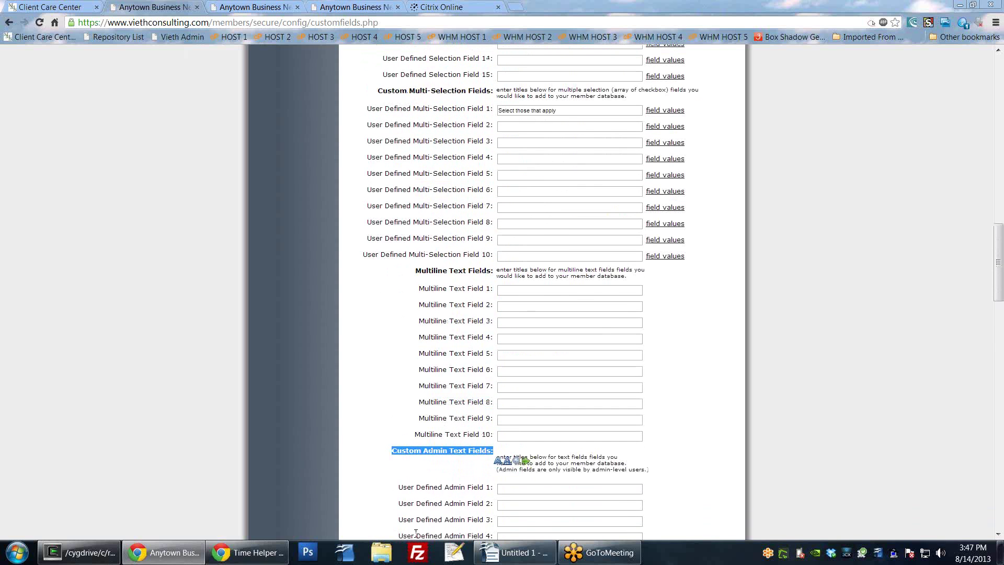
scroll(345, 322, up, 4)
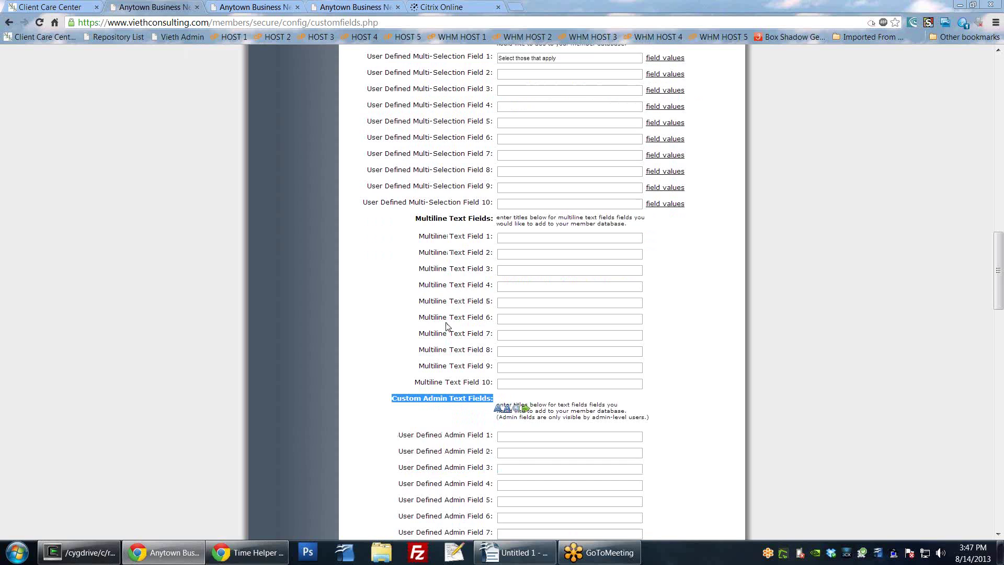
scroll(455, 342, down, 1)
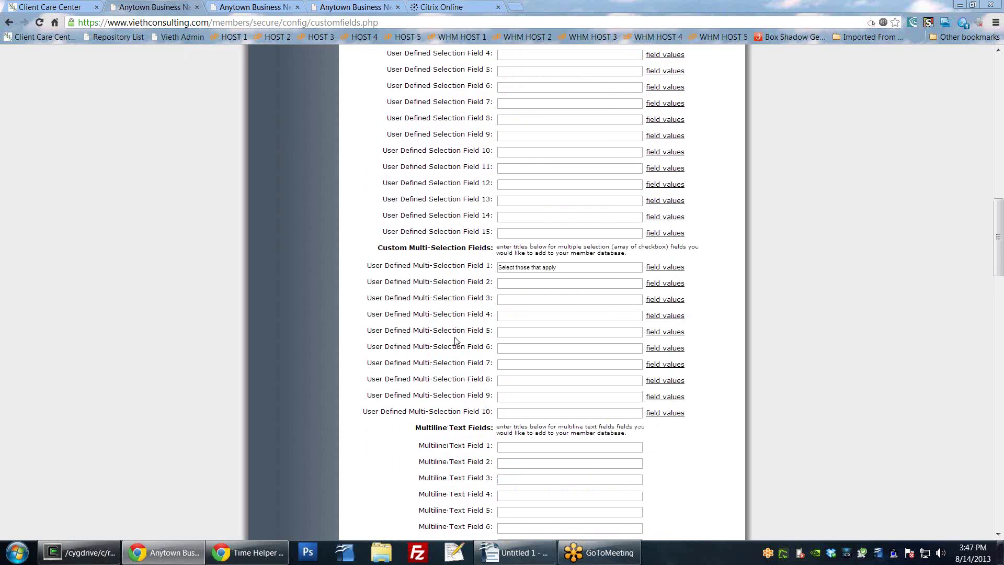
scroll(455, 341, down, 1)
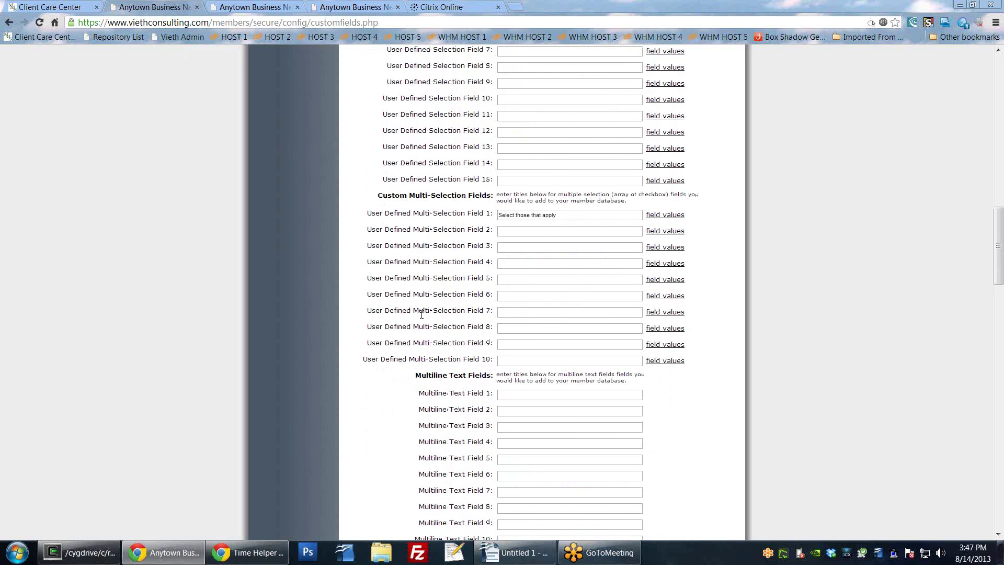
scroll(418, 319, down, 2)
scroll(418, 319, down, 5)
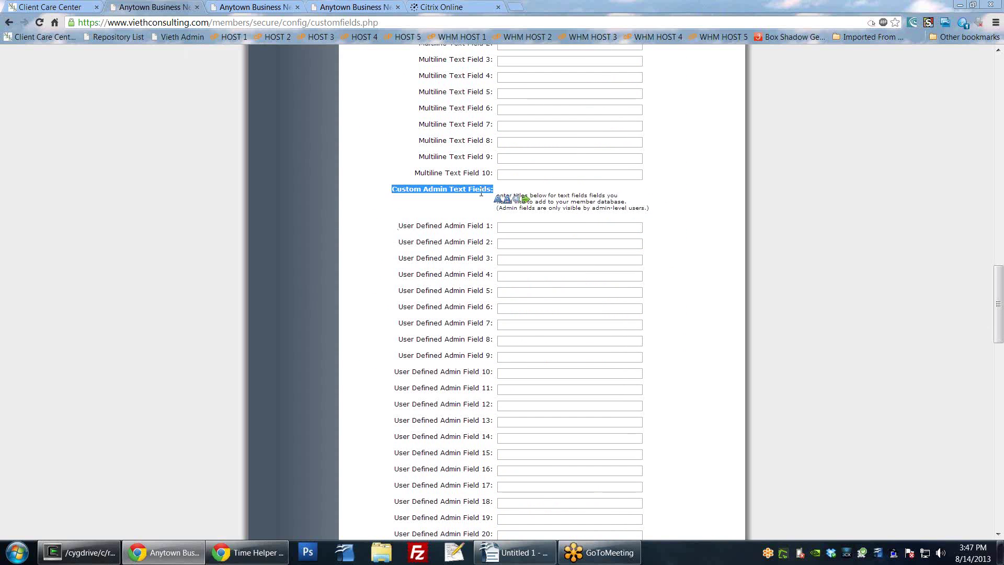
- Examine the admin text, selection, indicator and multiline fields and the Date Fields section
scroll(483, 189, down, 2)
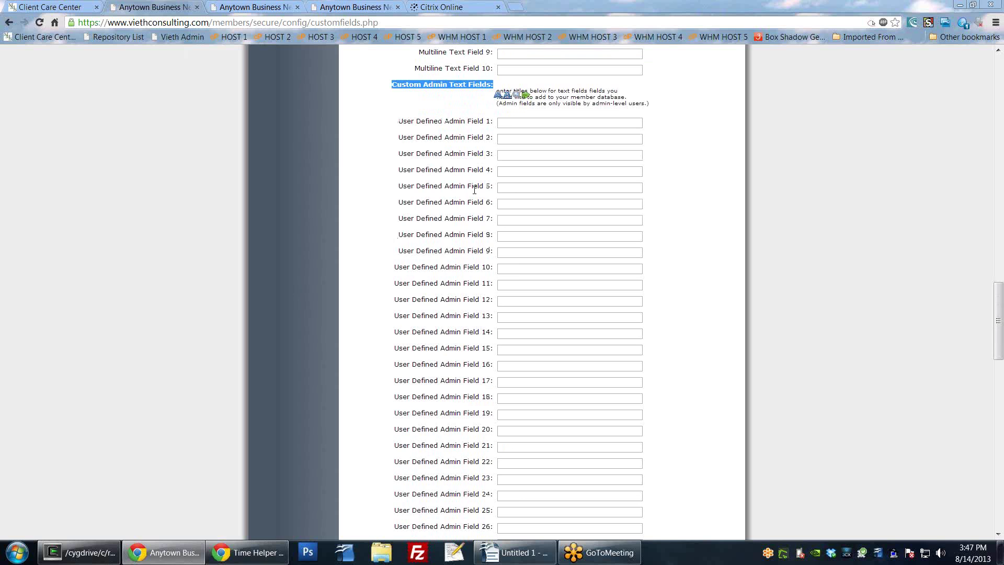
scroll(538, 193, down, 1)
scroll(439, 414, down, 2)
scroll(439, 415, down, 8)
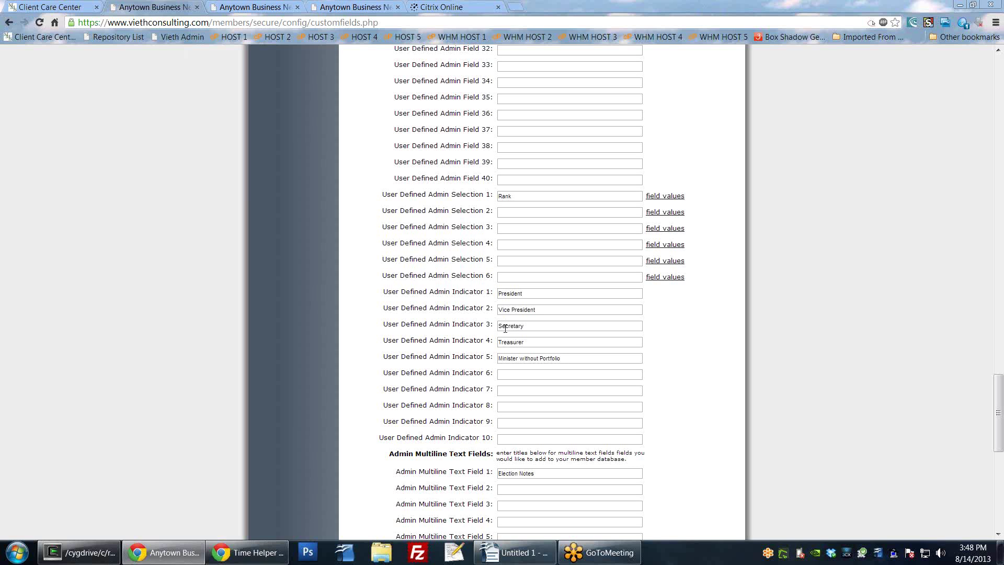
scroll(487, 327, down, 6)
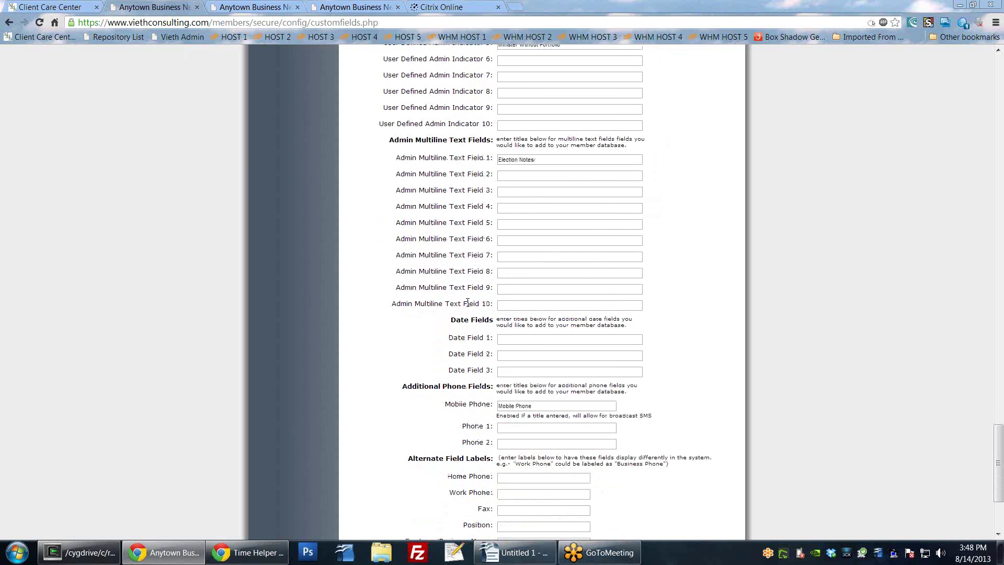
scroll(460, 253, down, 3)
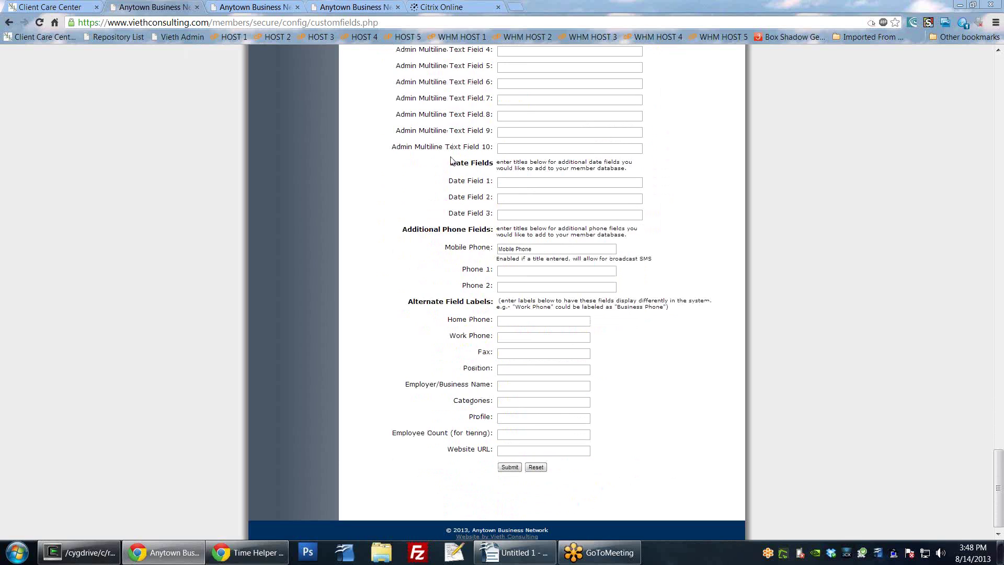
drag(451, 161, 628, 170)
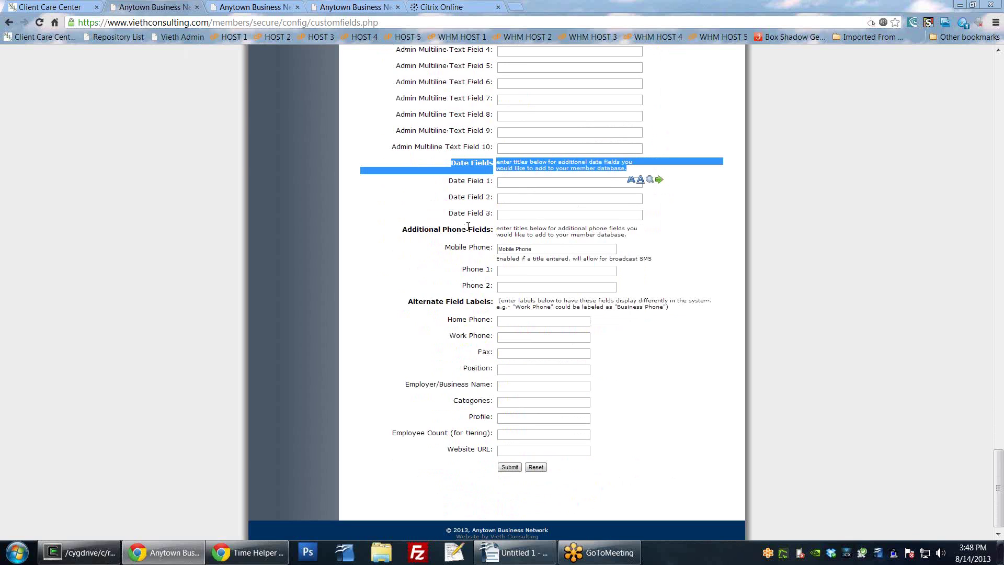
click(453, 172)
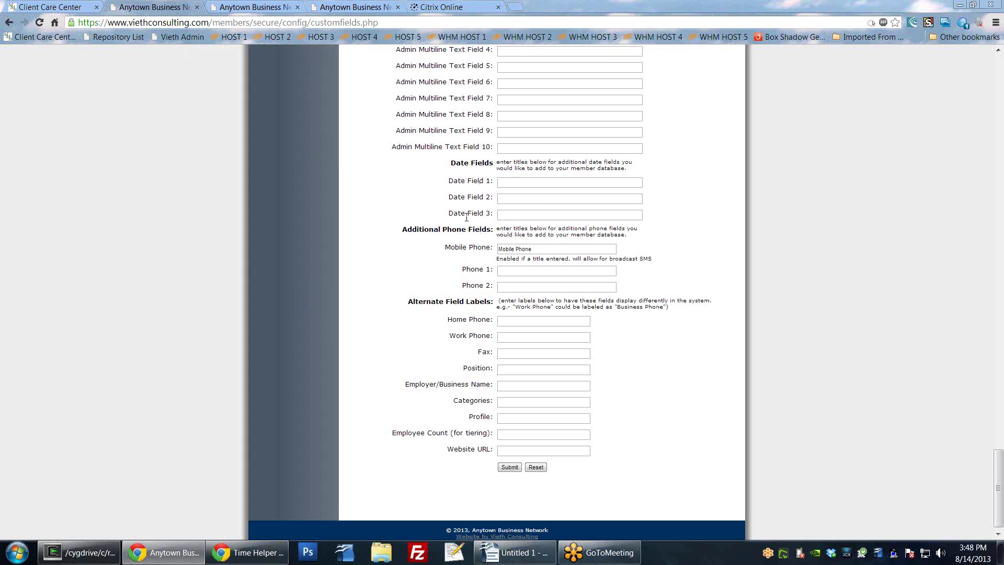
- Title the Mobile Phone field "Cell Phone" and the Phone 1 field "Alternate phone"
scroll(458, 220, down, 1)
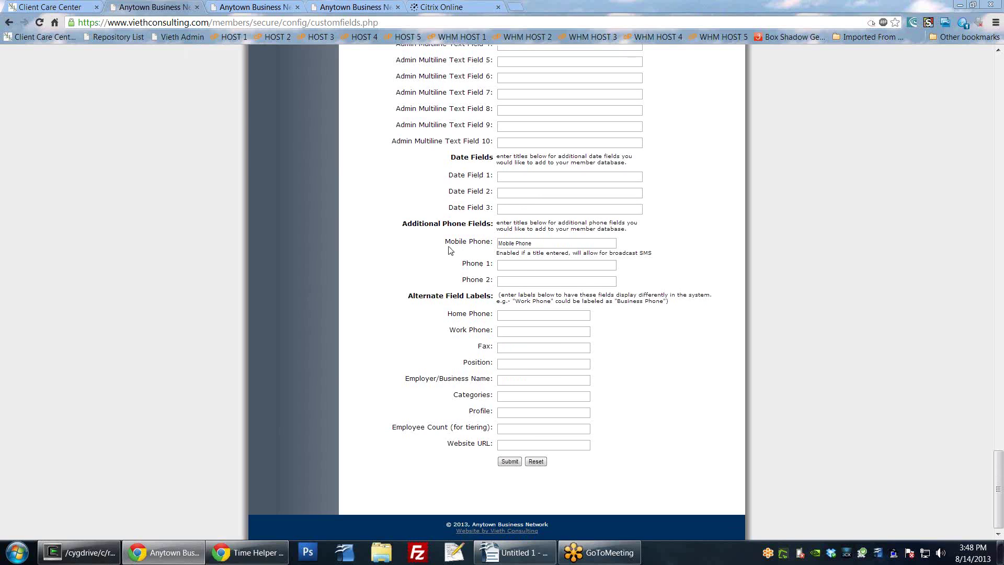
drag(444, 241, 485, 245)
triple_click(515, 244)
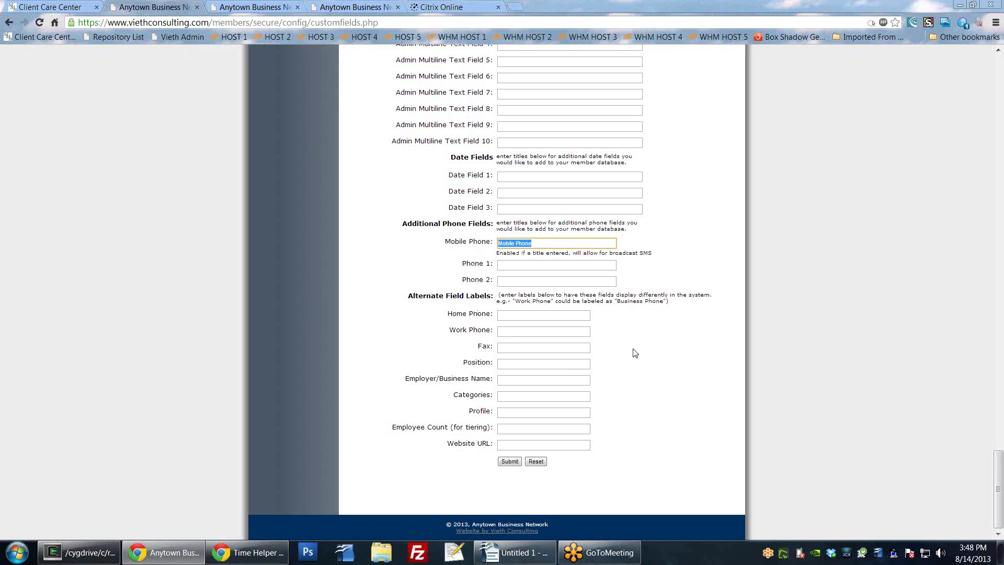
text(Cell Ph)
click(510, 263)
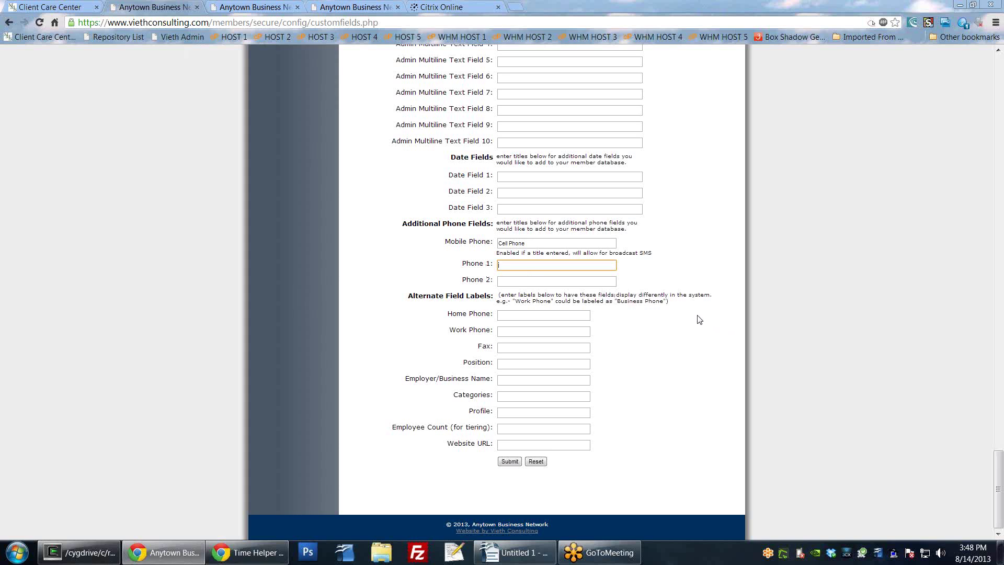
text(ALtyern)
text(lte)
text(rnate phone)
- Label the Categories field "Medium" in the Alternate Field Labels section
click(521, 314)
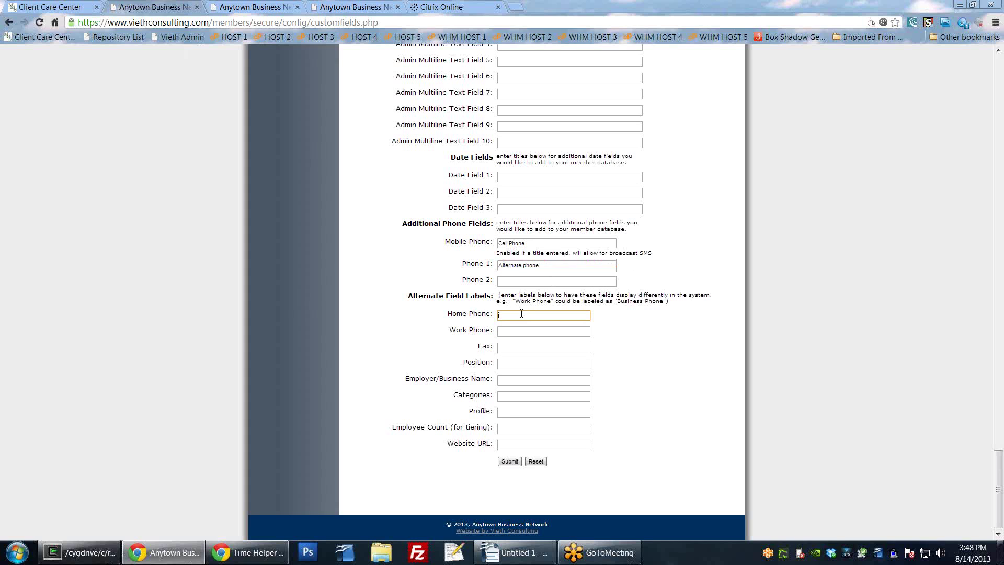
drag(453, 394, 493, 392)
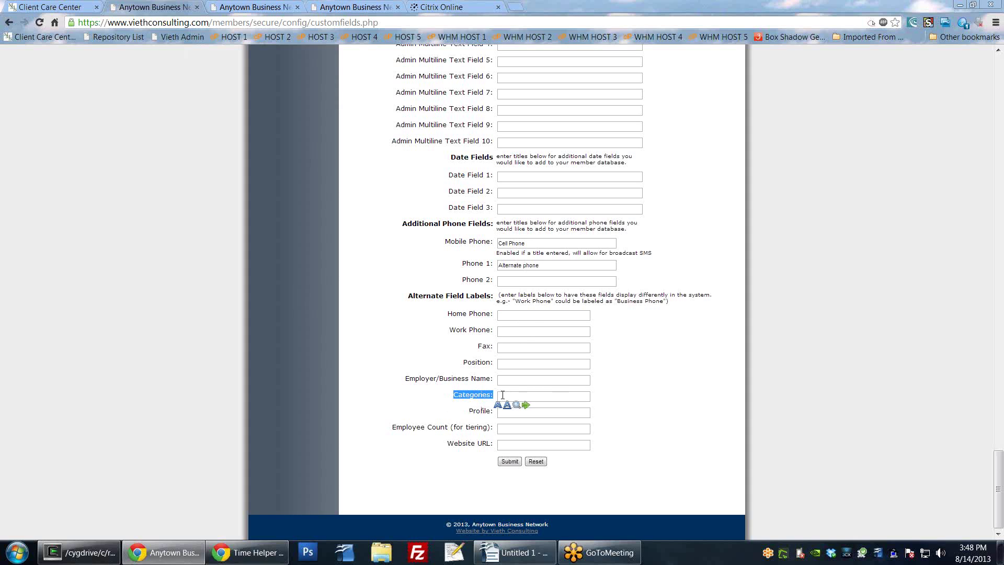
click(502, 396)
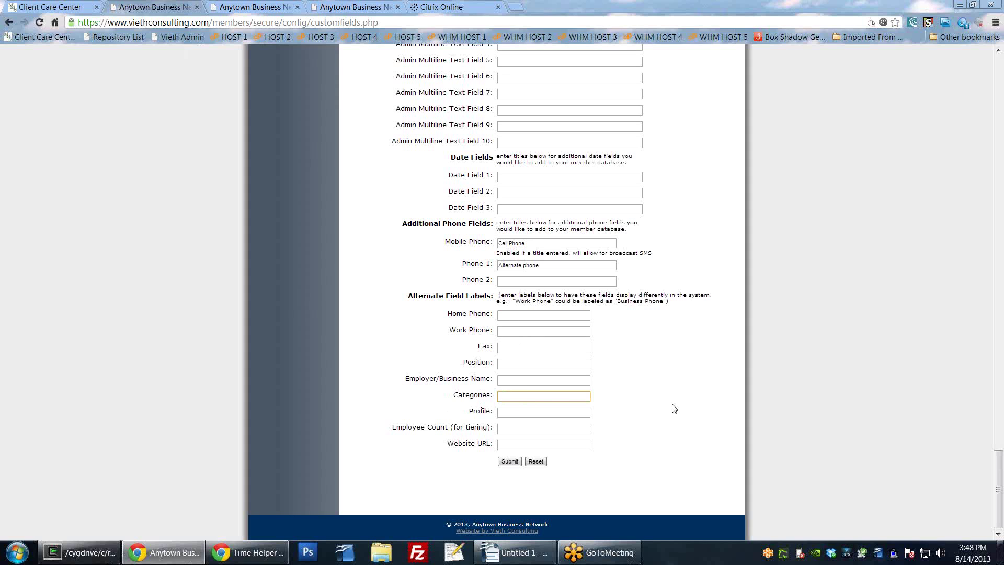
text(Medium)
click(619, 369)
- Return to the configuration menu, open General Configuration and examine the organization, map and default name, address and phone settings
key(alt+Left)
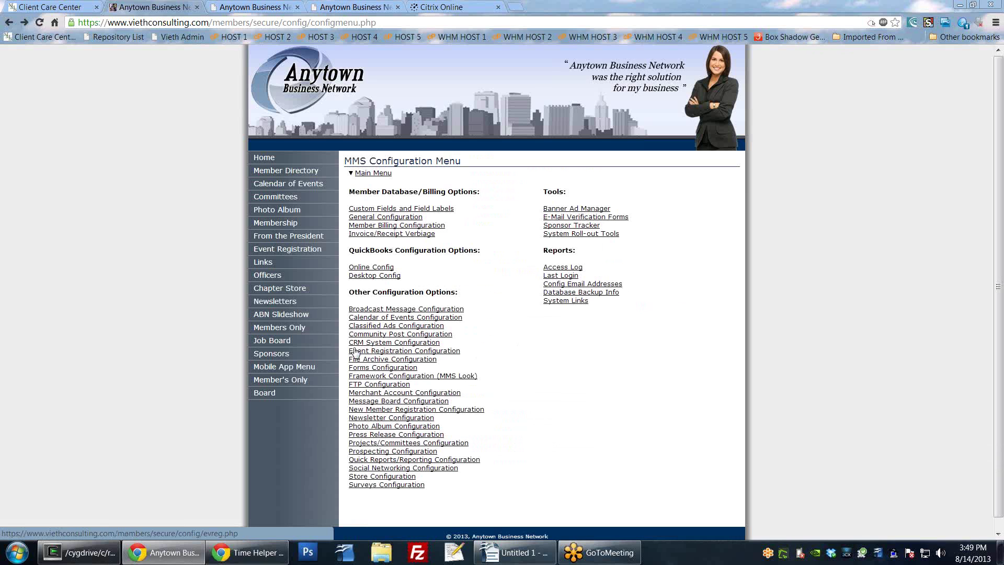
click(401, 221)
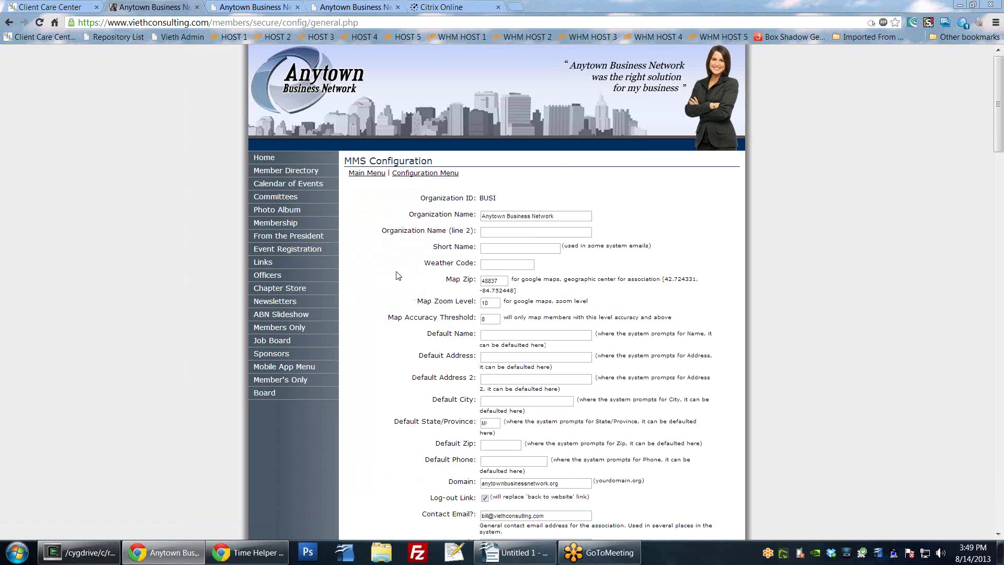
scroll(401, 287, down, 1)
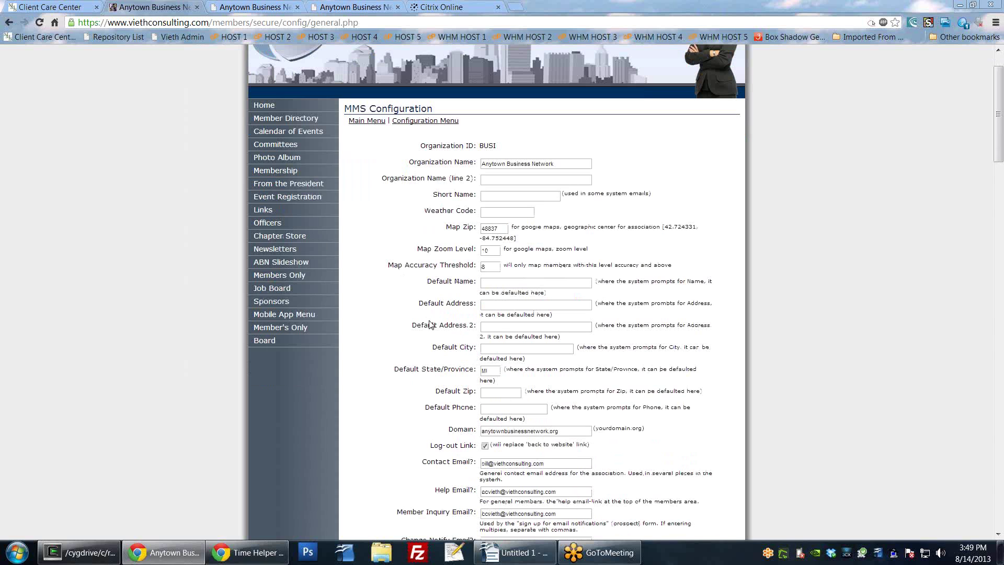
scroll(368, 320, down, 2)
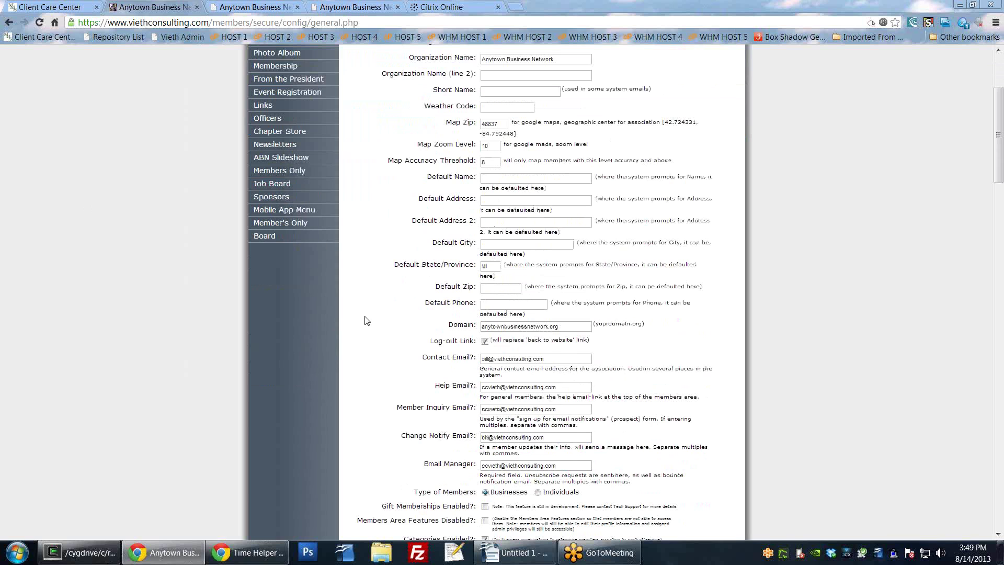
scroll(491, 166, up, 1)
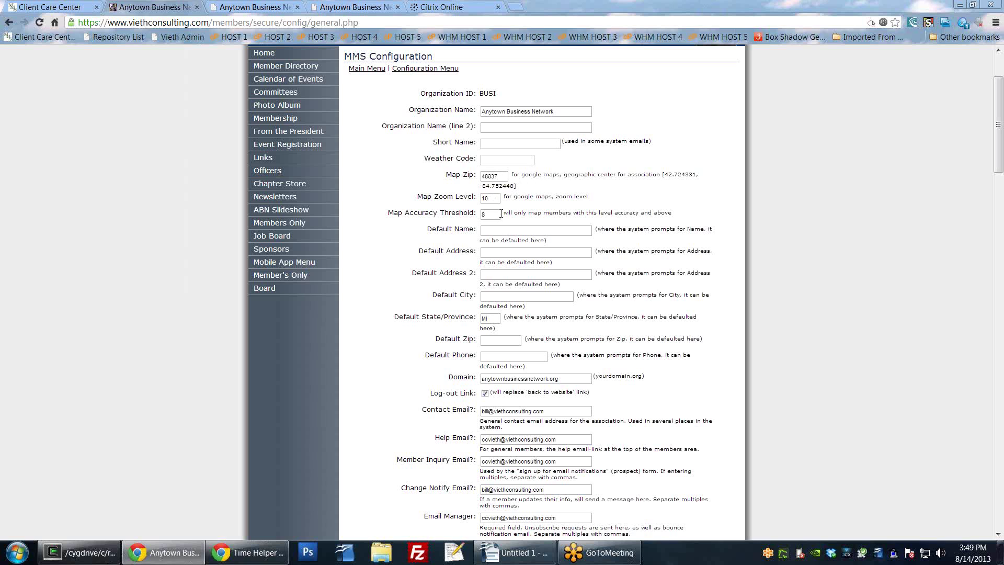
scroll(468, 368, down, 1)
drag(428, 172, 472, 309)
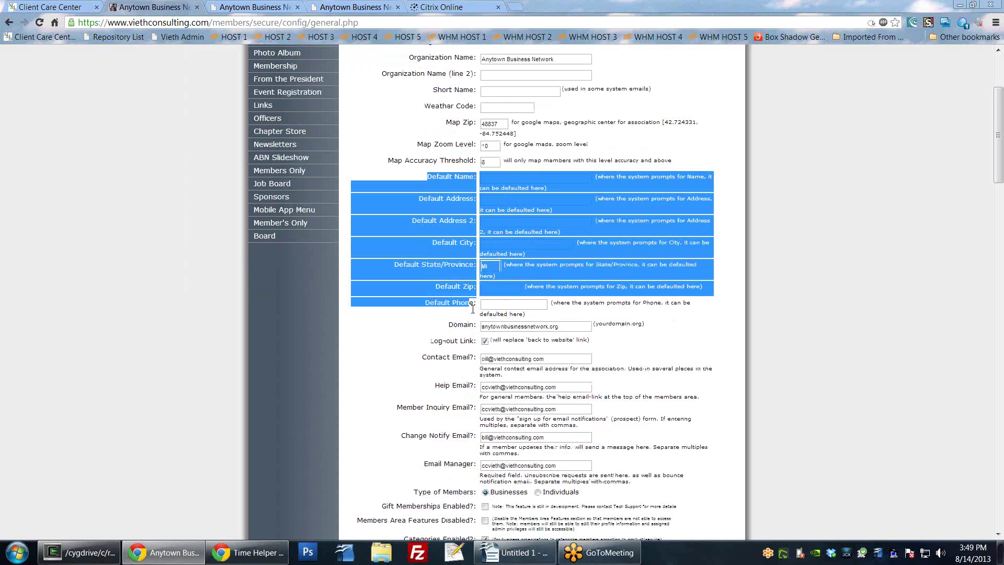
scroll(366, 290, down, 2)
click(375, 295)
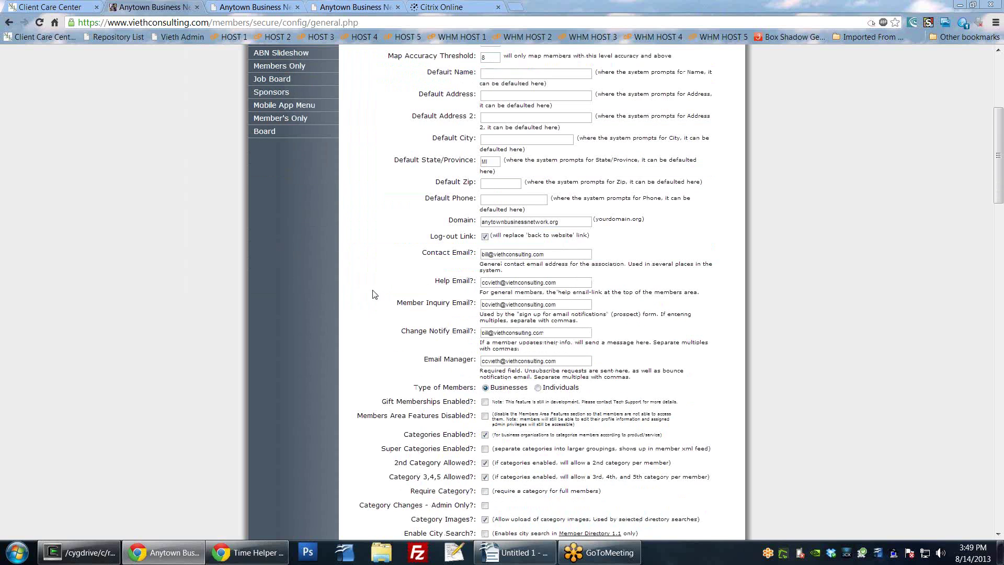
- Examine the contact, help, member inquiry, change notify and email manager address settings
scroll(466, 186, down, 1)
scroll(523, 178, down, 1)
drag(421, 148, 619, 266)
click(374, 260)
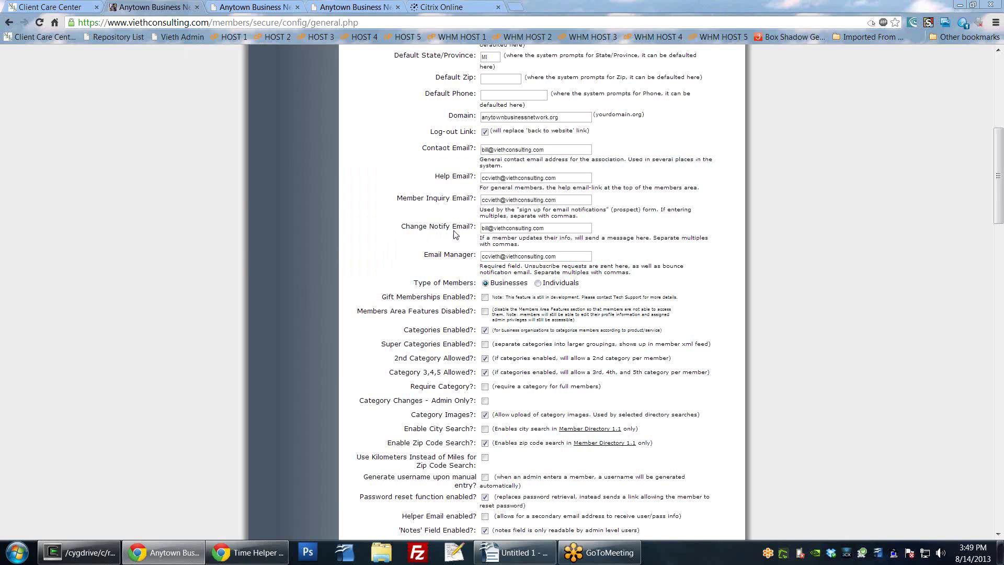
drag(480, 238, 630, 240)
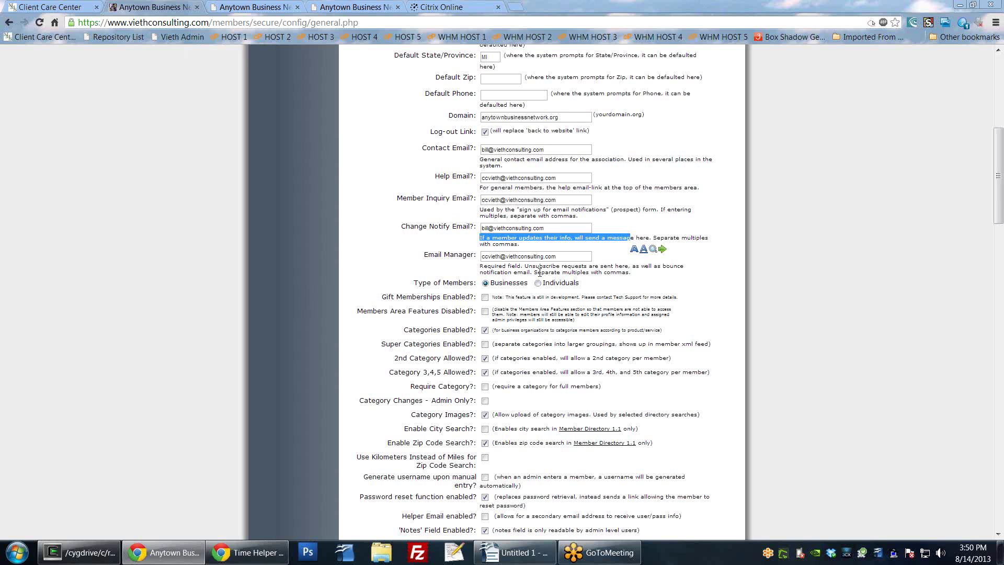
- Examine the member type and category options, including the description of Category Images
scroll(494, 191, down, 2)
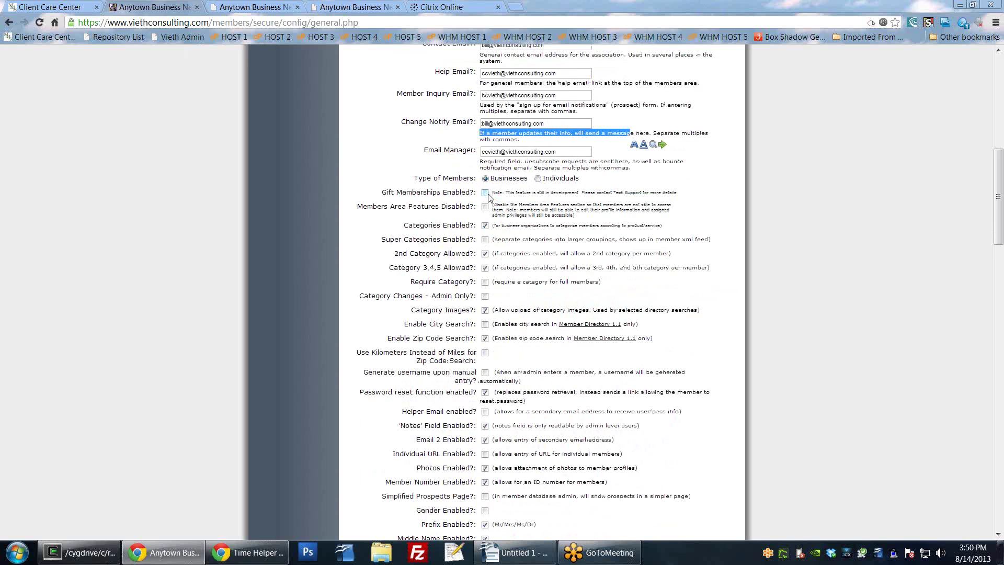
scroll(488, 195, down, 1)
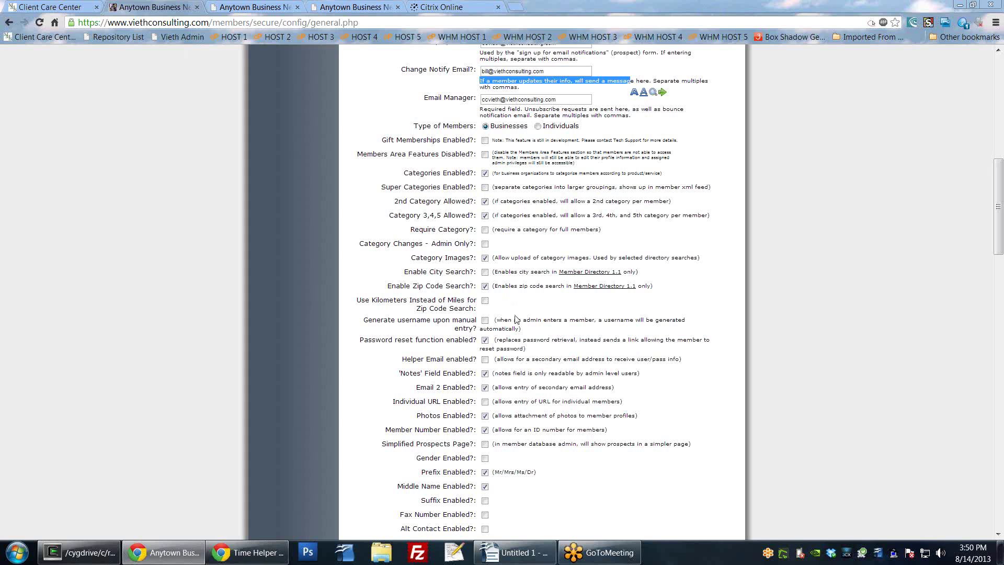
drag(505, 257, 664, 260)
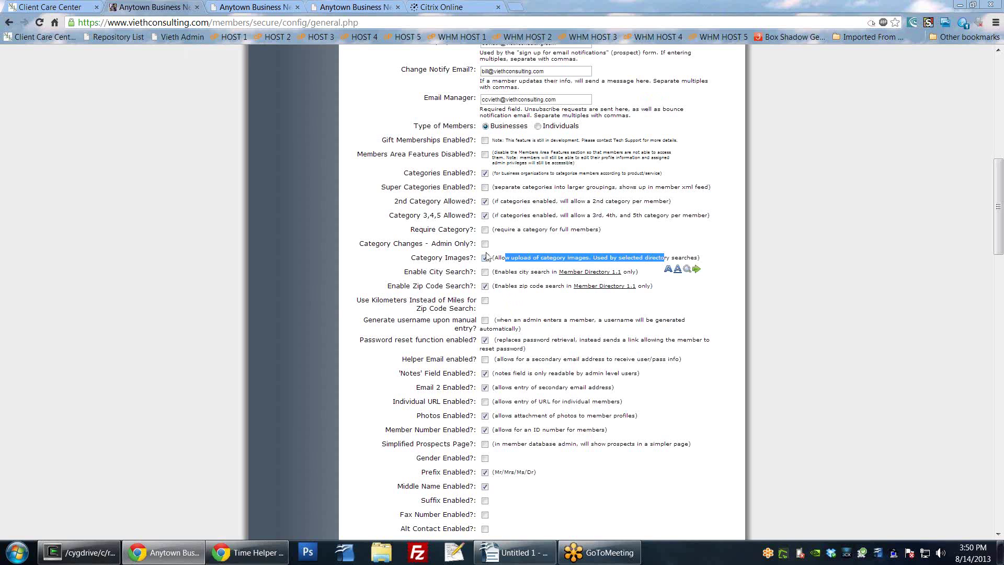
- Examine the options that enable member fields, from Helper Email to Cross Referencing, including Photos, Member Number and Individual URL
scroll(342, 307, down, 2)
scroll(342, 307, down, 1)
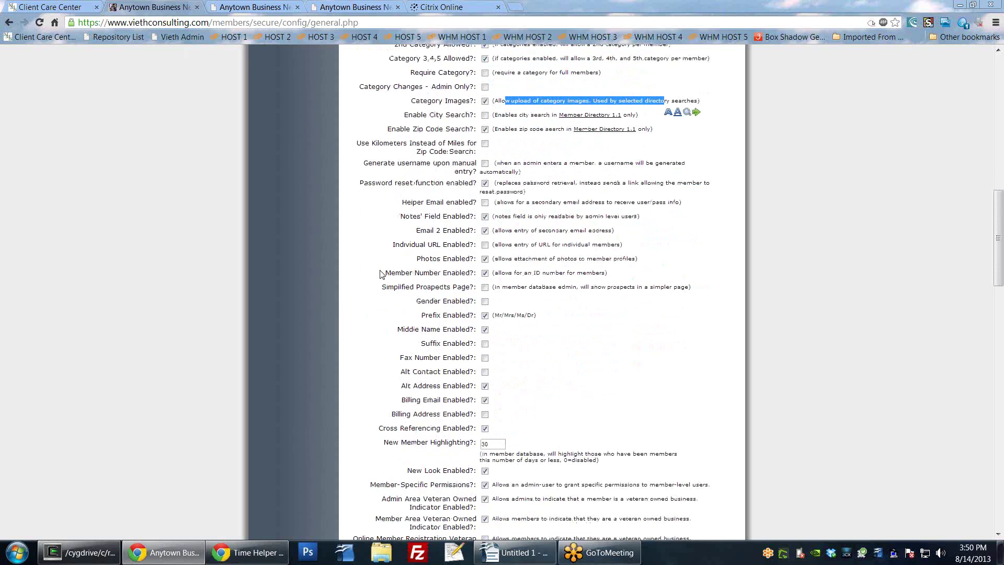
drag(402, 202, 486, 432)
click(522, 413)
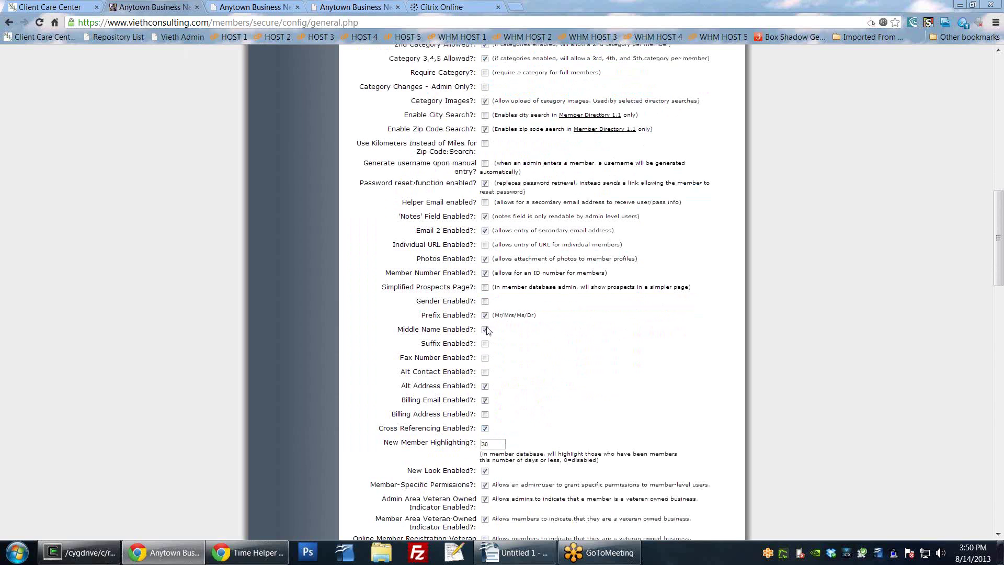
drag(384, 274, 481, 259)
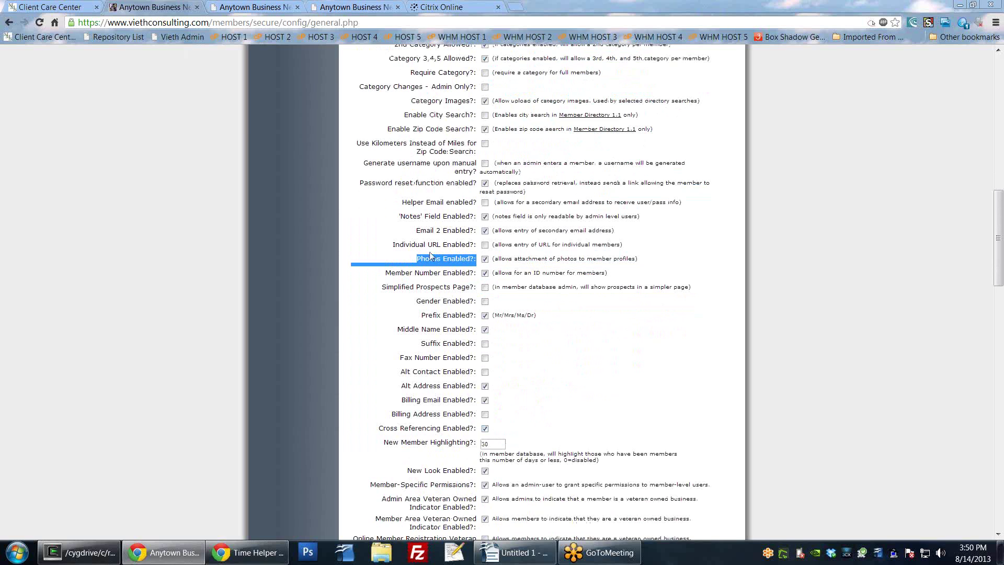
drag(394, 244, 474, 245)
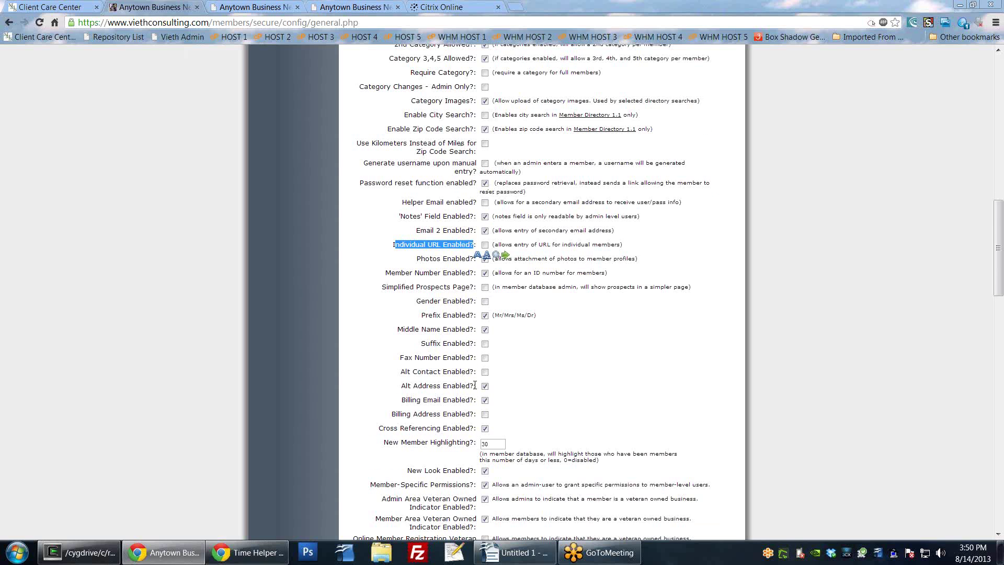
- Examine the Member-Specific Permissions option, the available currency choices and the Organization Address/Phone section
scroll(476, 373, down, 6)
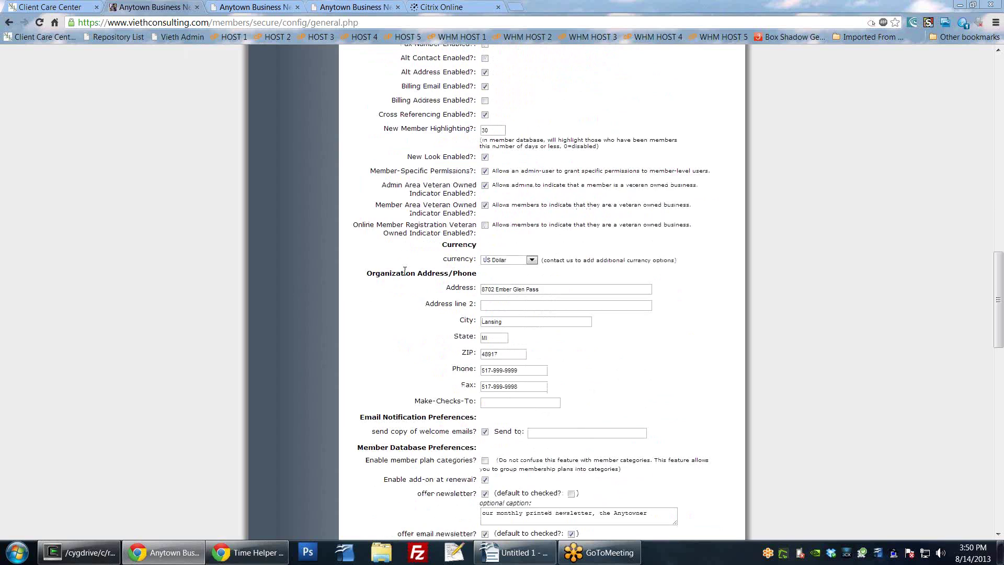
drag(370, 171, 478, 174)
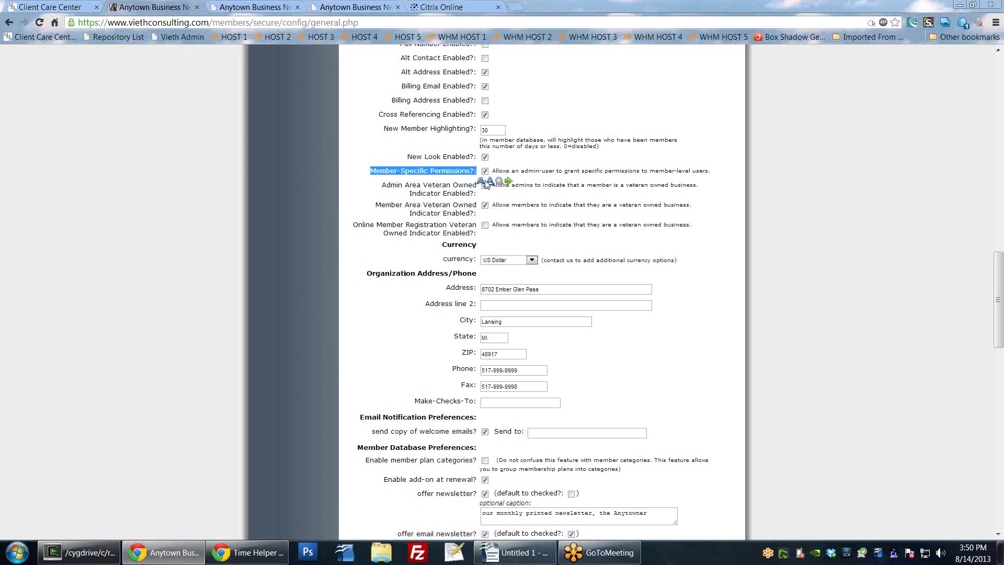
click(350, 292)
scroll(318, 297, down, 2)
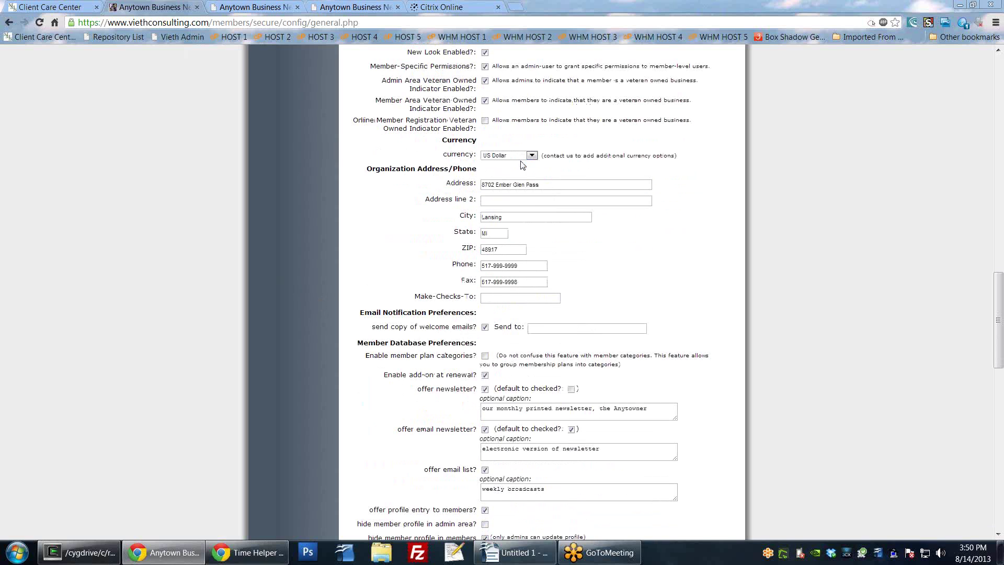
click(526, 156)
click(525, 152)
scroll(383, 228, down, 1)
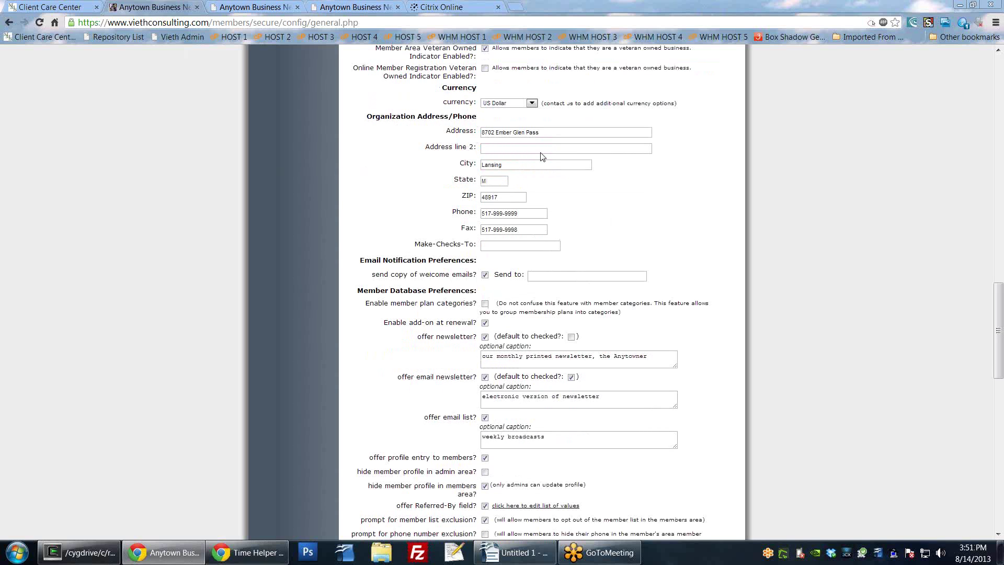
- Examine the member plan categories, add-on at renewal and newsletter options, trying the newsletter's default-to-checked setting without keeping a change
scroll(389, 306, down, 2)
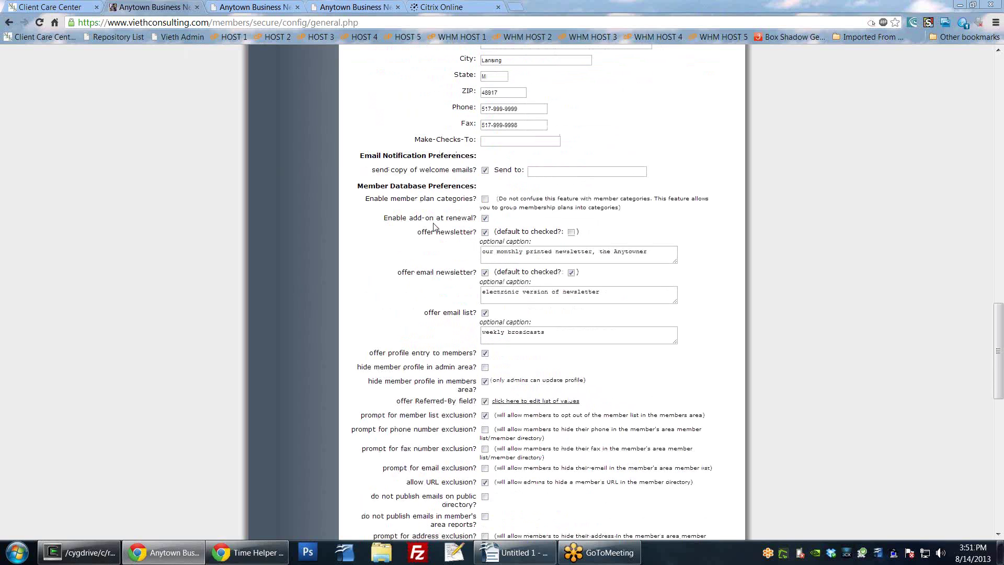
drag(385, 219, 484, 220)
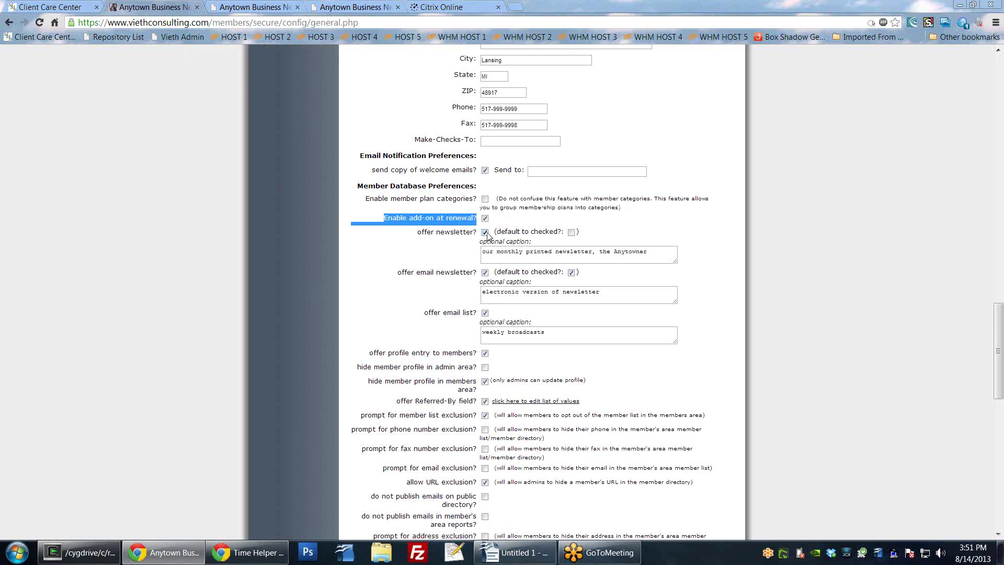
drag(366, 199, 476, 199)
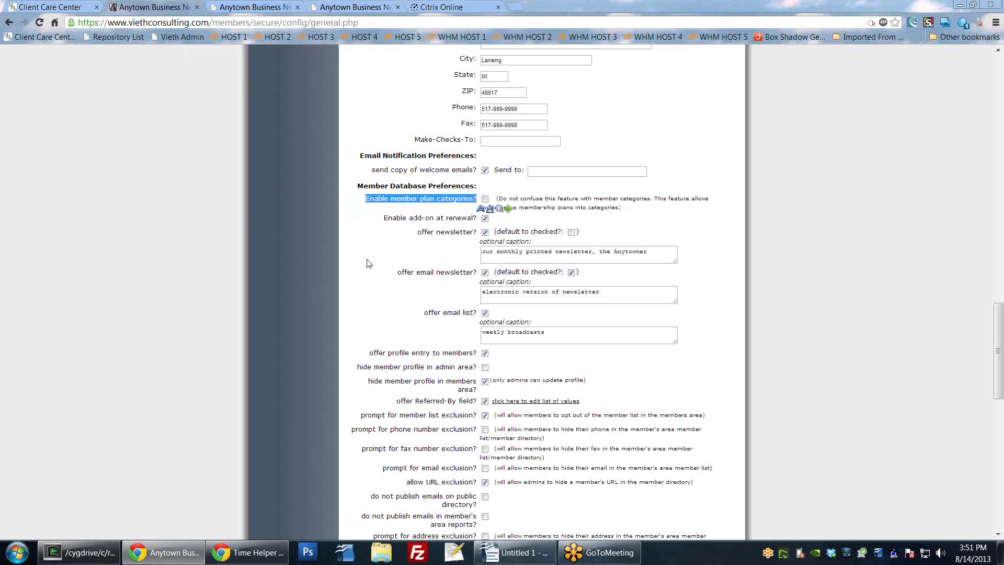
click(384, 303)
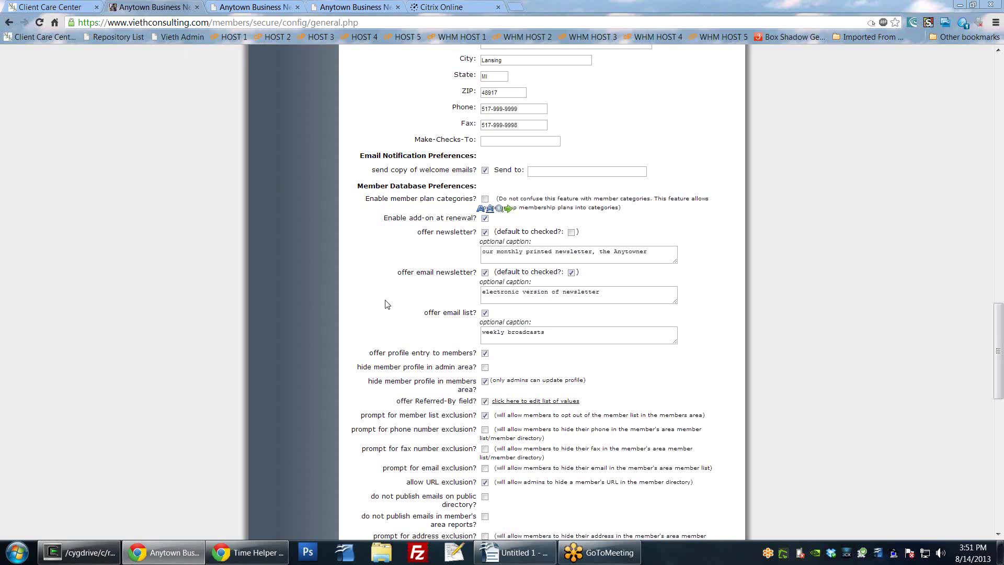
scroll(392, 309, down, 1)
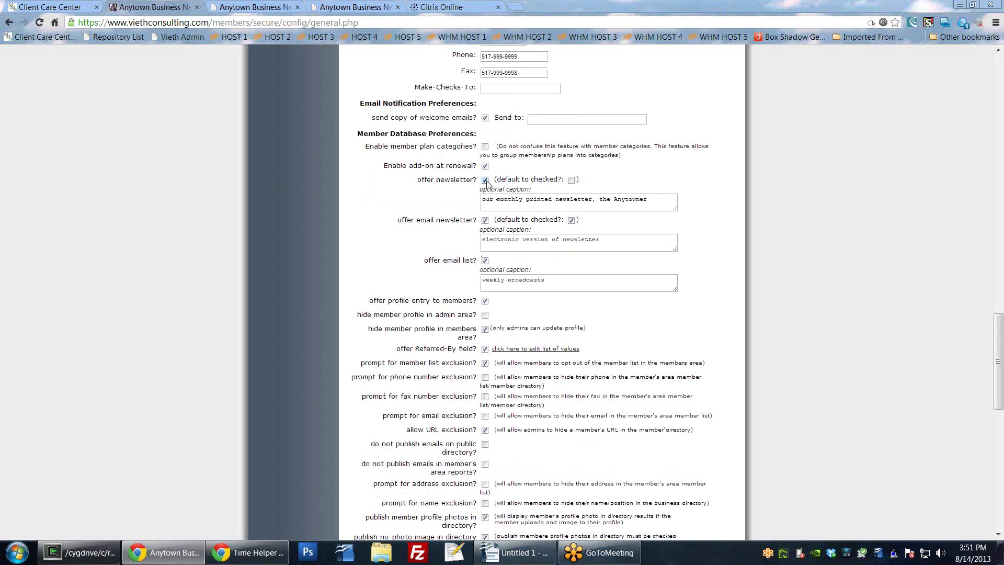
click(570, 180)
click(572, 180)
- Examine the member list, phone, fax, email and URL exclusion options and the two settings that stop emails being published
scroll(596, 285, down, 1)
scroll(612, 345, down, 1)
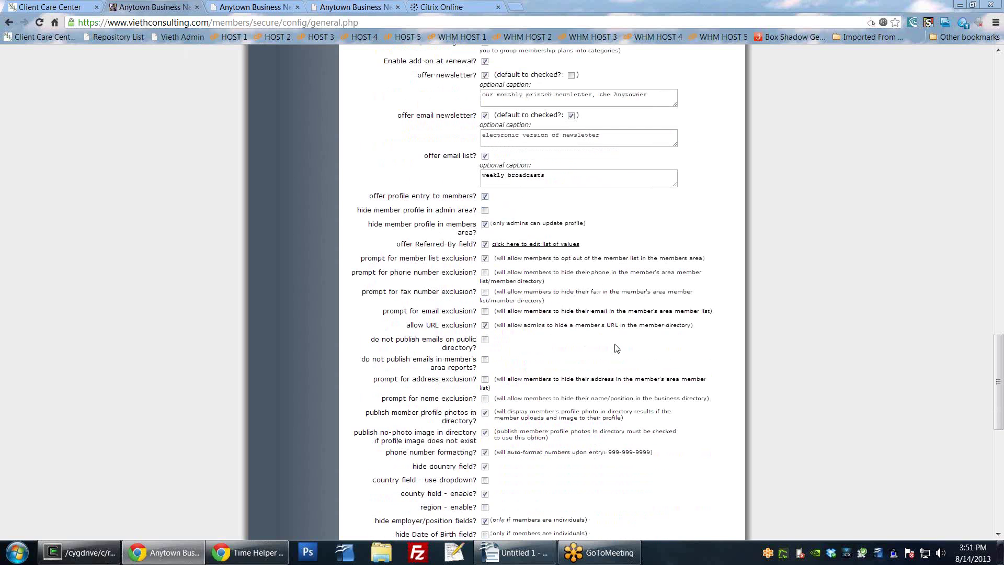
scroll(602, 338, down, 1)
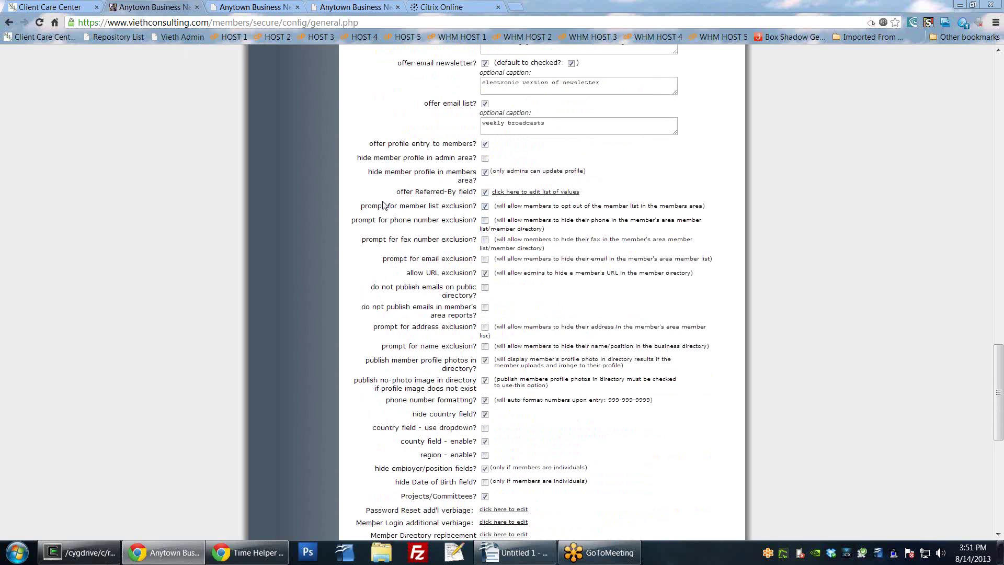
drag(360, 210, 467, 268)
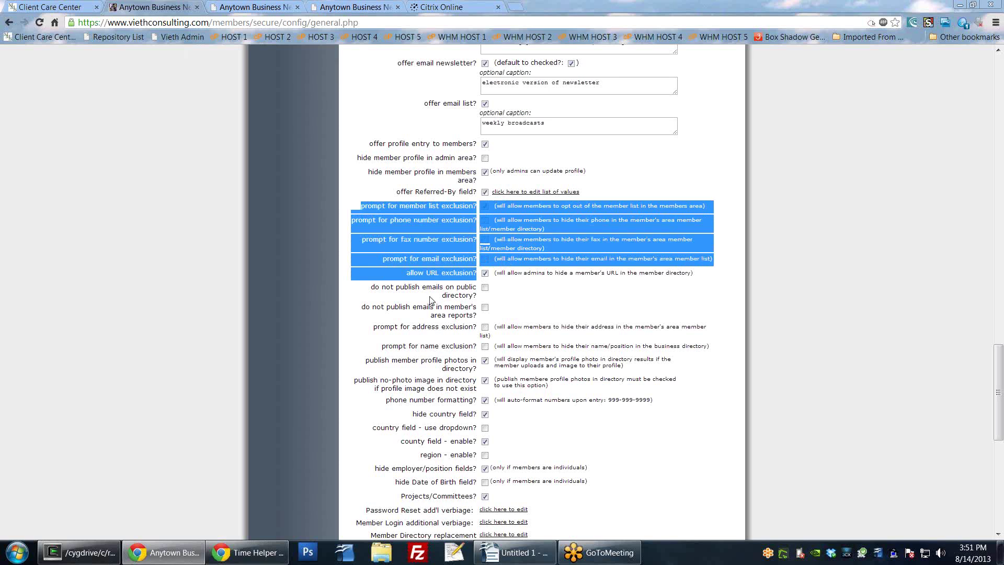
scroll(431, 301, down, 2)
drag(371, 182, 476, 219)
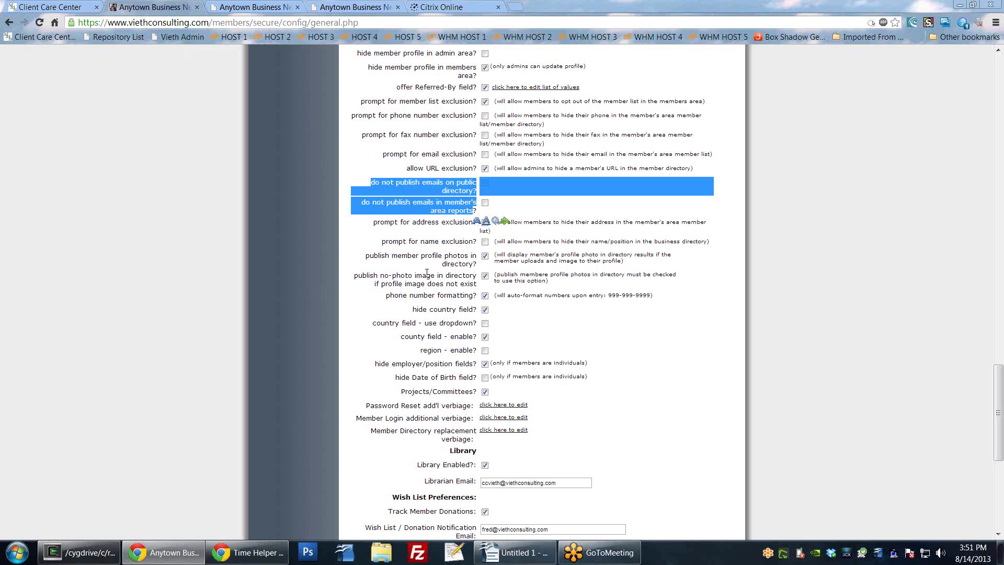
click(384, 239)
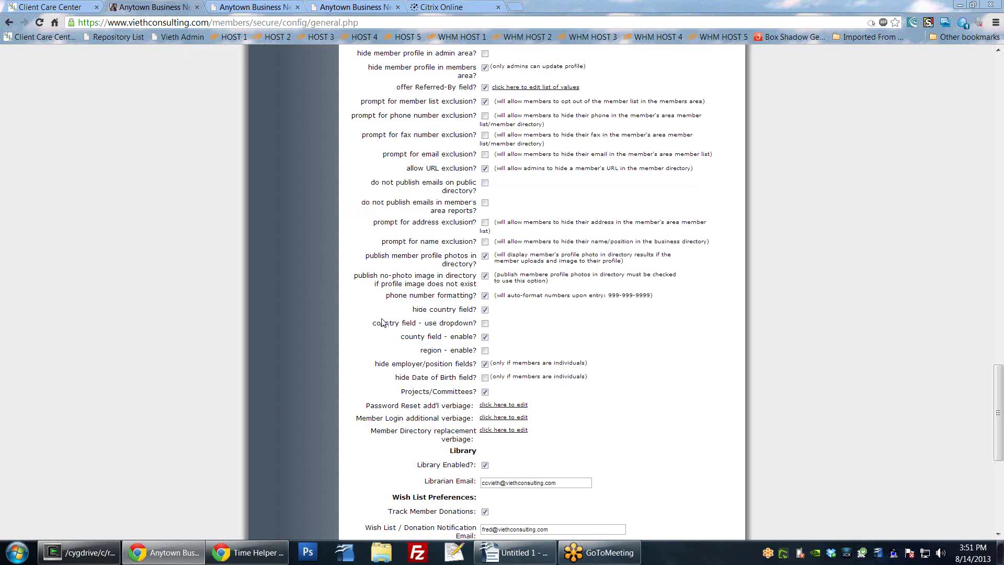
- Examine the password reset, member login and member directory verbiage entries
scroll(597, 415, down, 3)
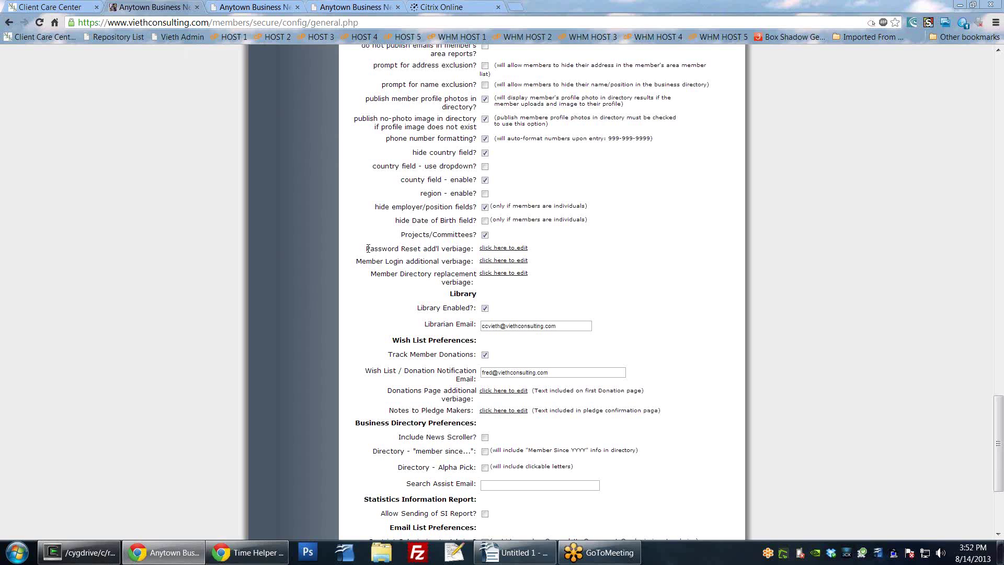
drag(378, 249, 594, 284)
click(545, 275)
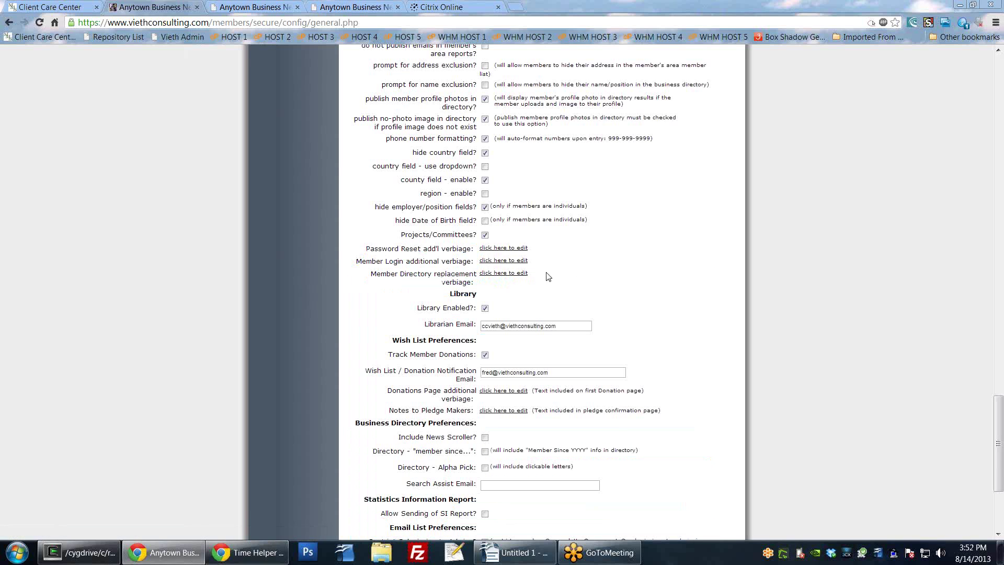
- Examine the Member Directory replacement verbiage editor and the remaining library, wish list, business directory, email list and news settings
click(512, 273)
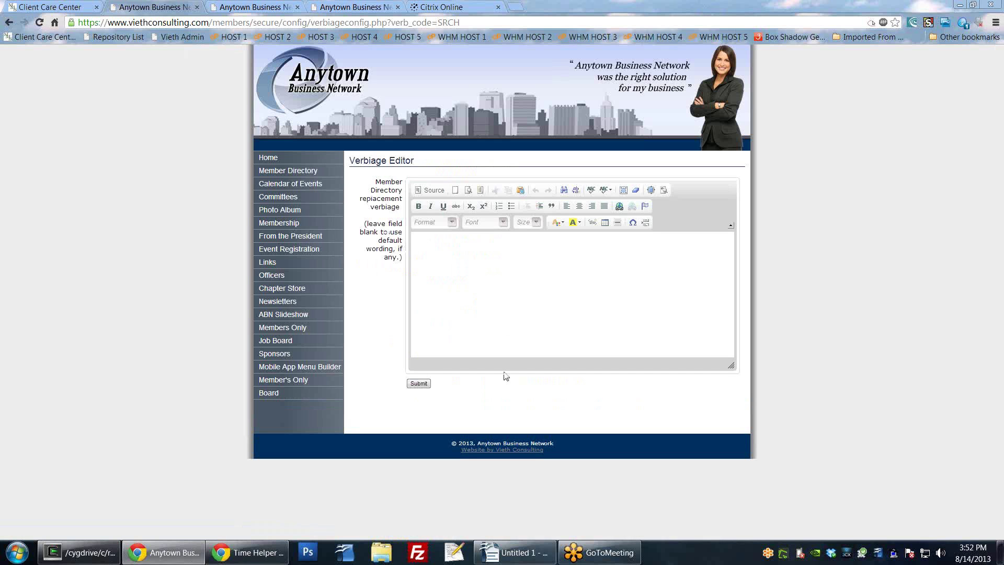
key(alt+Left)
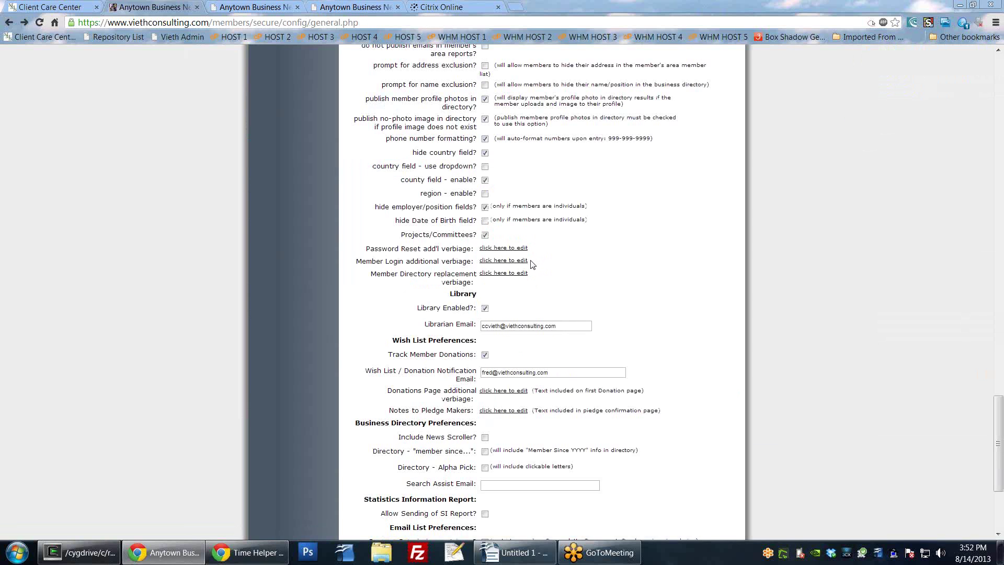
scroll(643, 314, down, 5)
scroll(533, 263, down, 2)
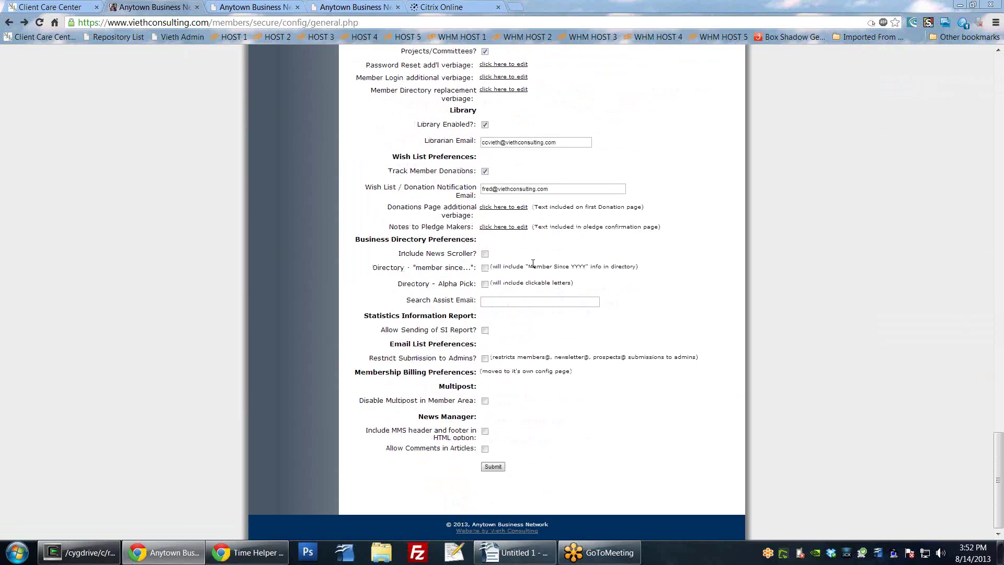
scroll(529, 413, up, 1)
scroll(515, 267, up, 1)
scroll(516, 268, up, 1)
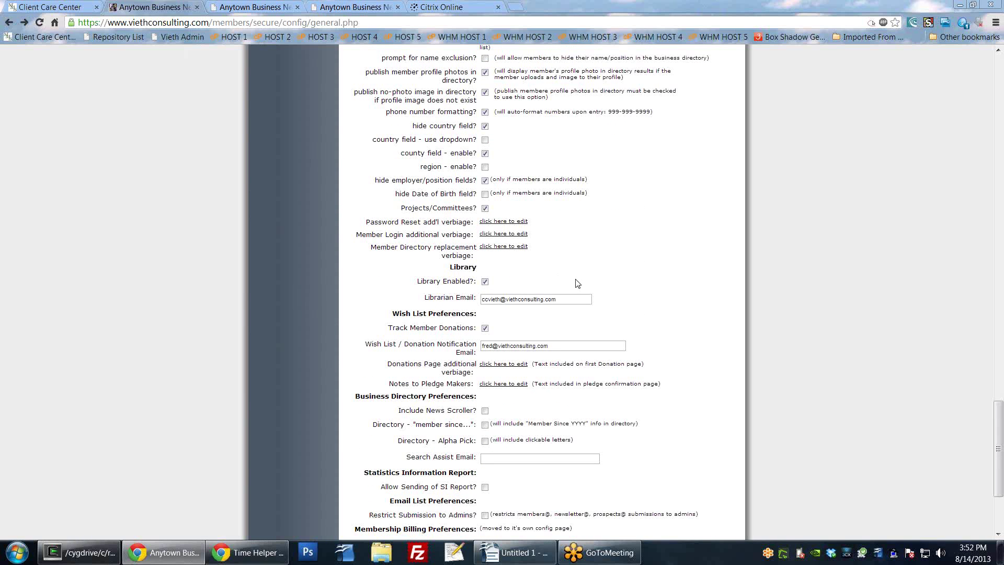
- Leave the general configuration for the configuration menu and open the Config Email Addresses report
scroll(577, 283, up, 6)
scroll(570, 279, up, 20)
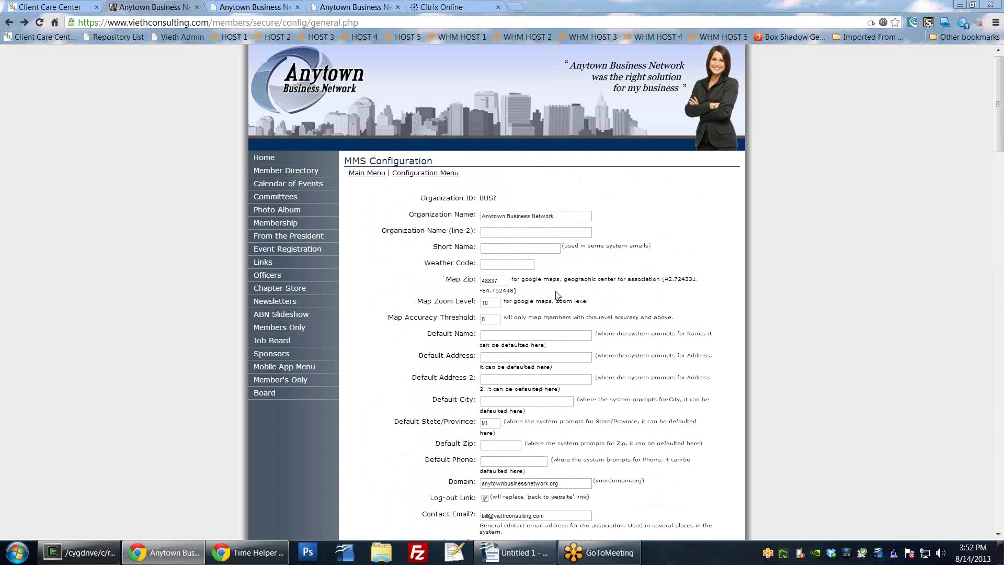
click(372, 173)
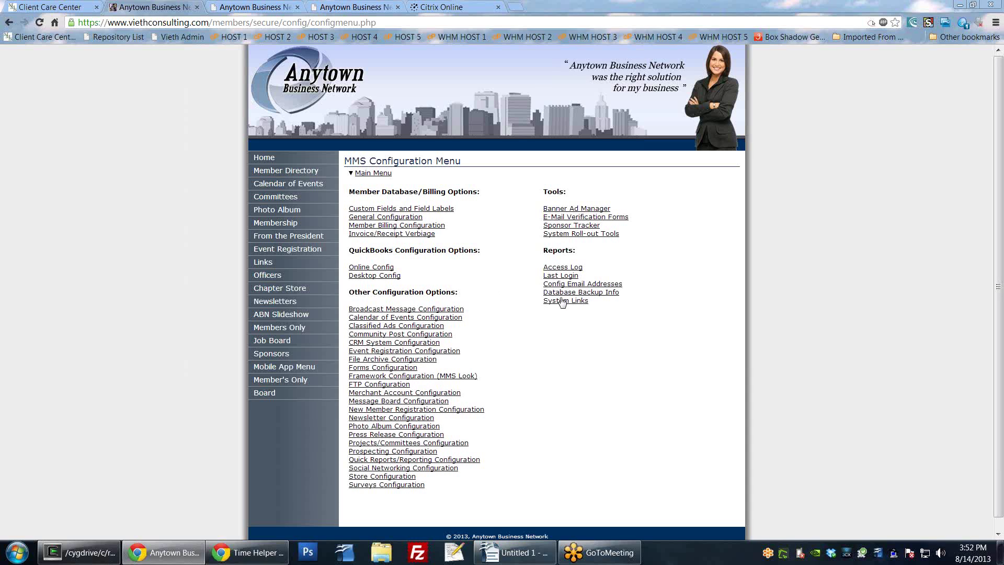
drag(540, 290, 641, 345)
click(632, 290)
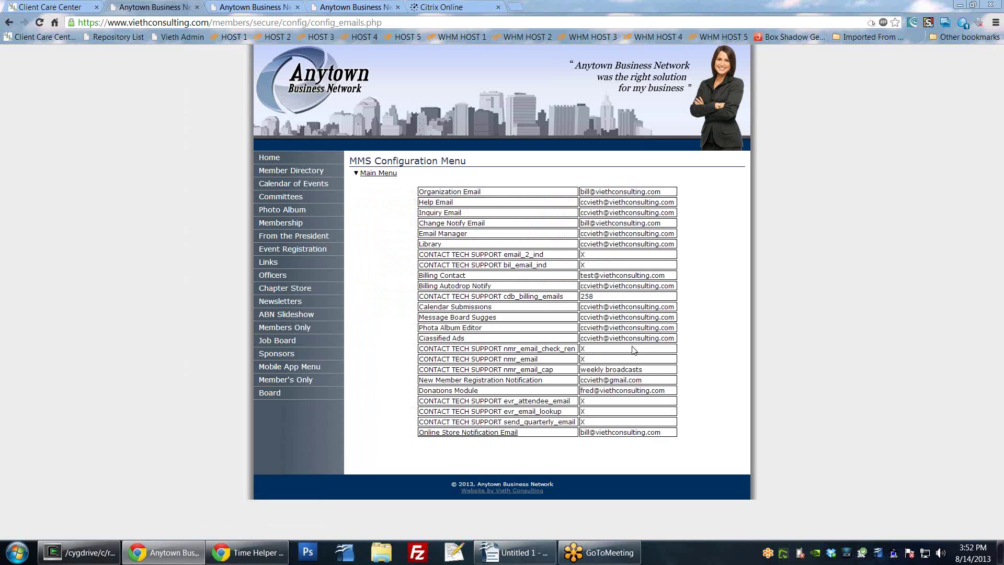
- Examine the configured addresses for Organization Email, Help Email, Inquiry Email and Calendar Submissions
drag(422, 203, 668, 203)
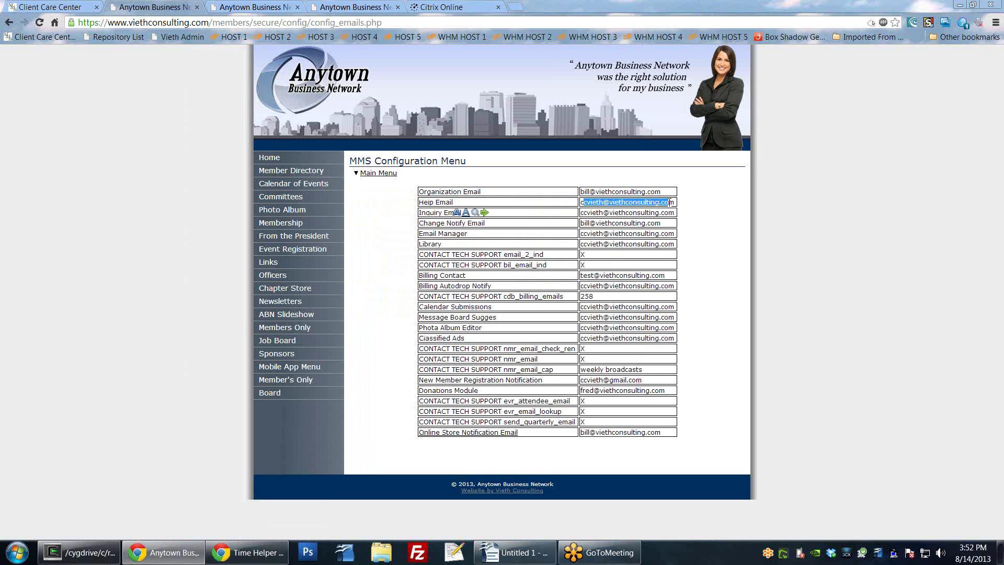
drag(422, 192, 480, 193)
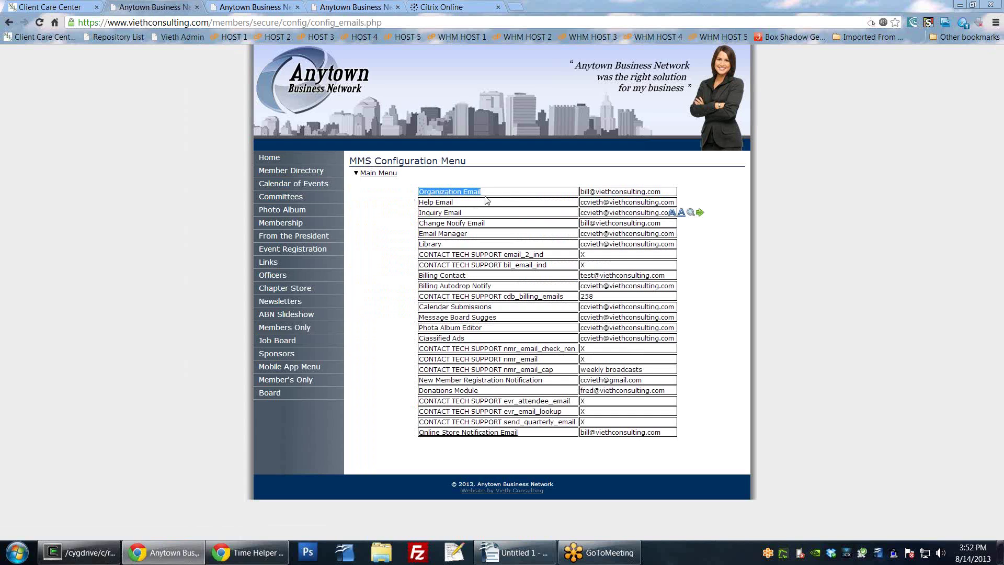
drag(586, 193, 660, 193)
drag(428, 203, 664, 213)
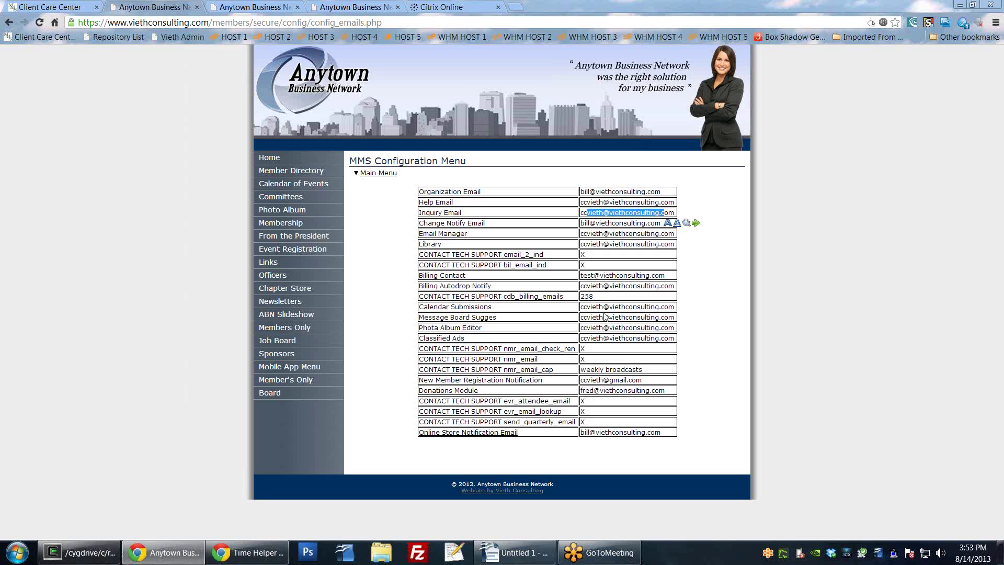
drag(591, 306, 678, 311)
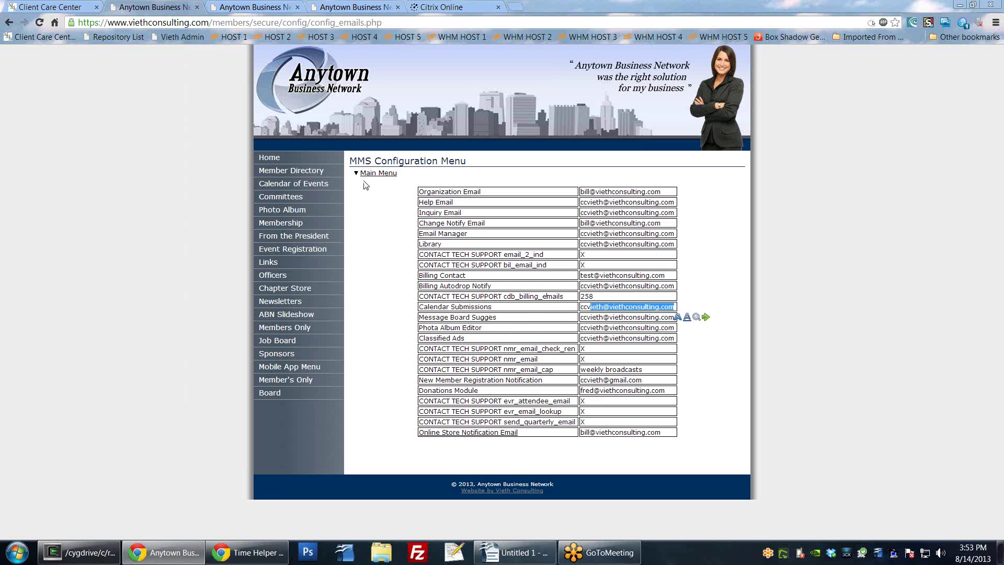
- Return to the Members Area main page and view its administrative functions
click(382, 173)
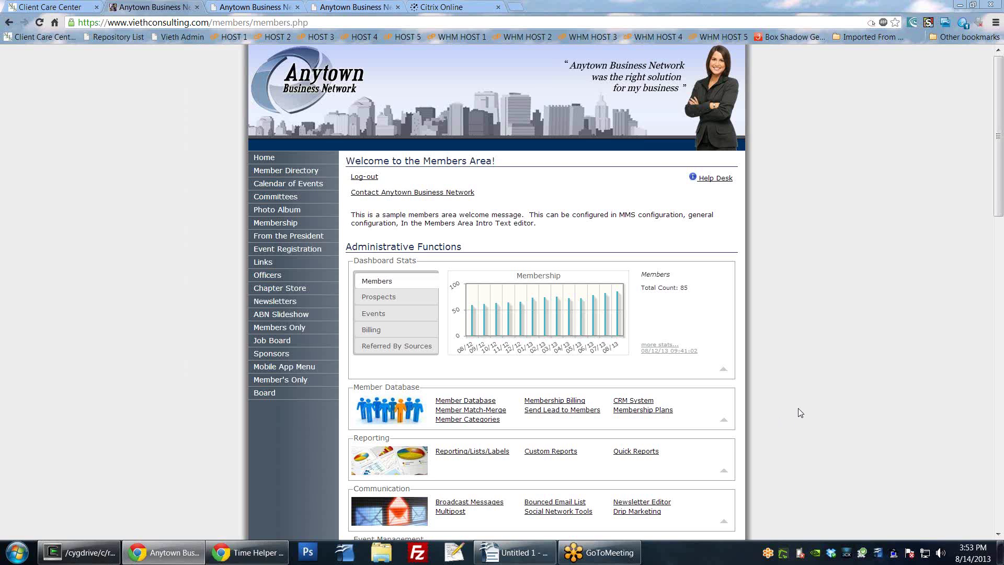
scroll(798, 410, down, 3)
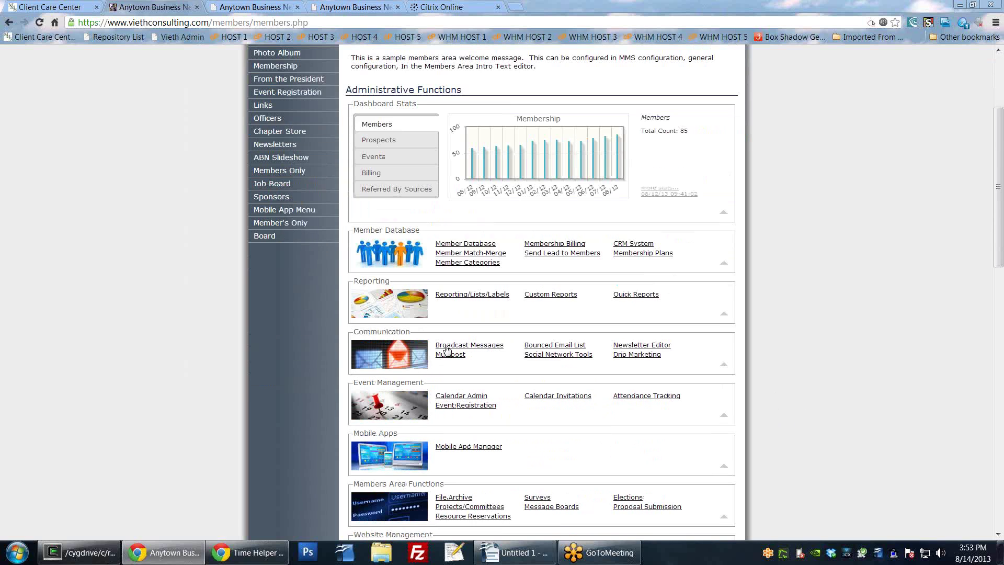